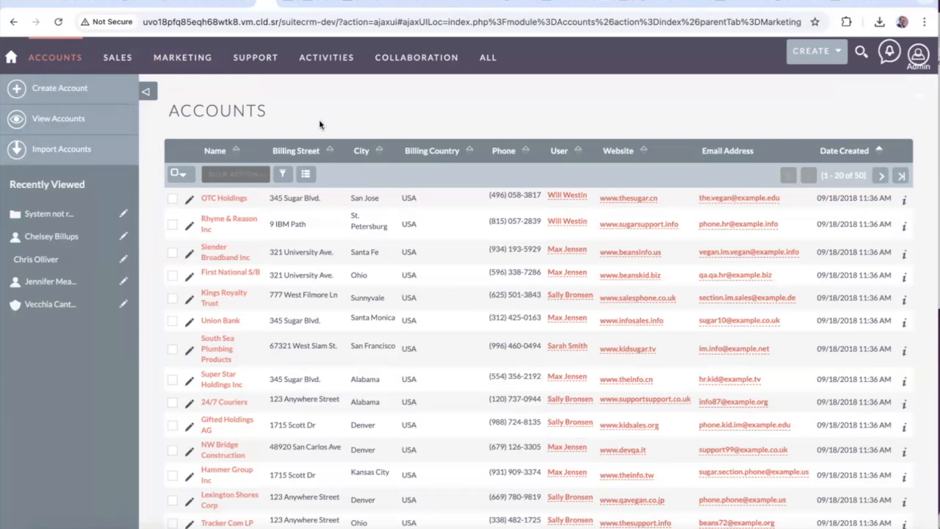
Show the SuiteCRM Contacts list under SALES, then go to the Delphix login tab
mouse_move(123, 64)
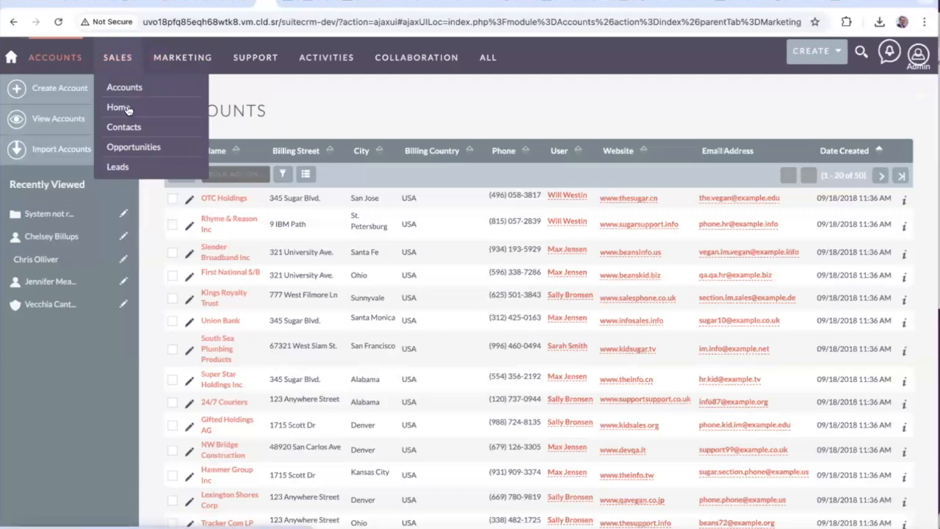
left_click(122, 129)
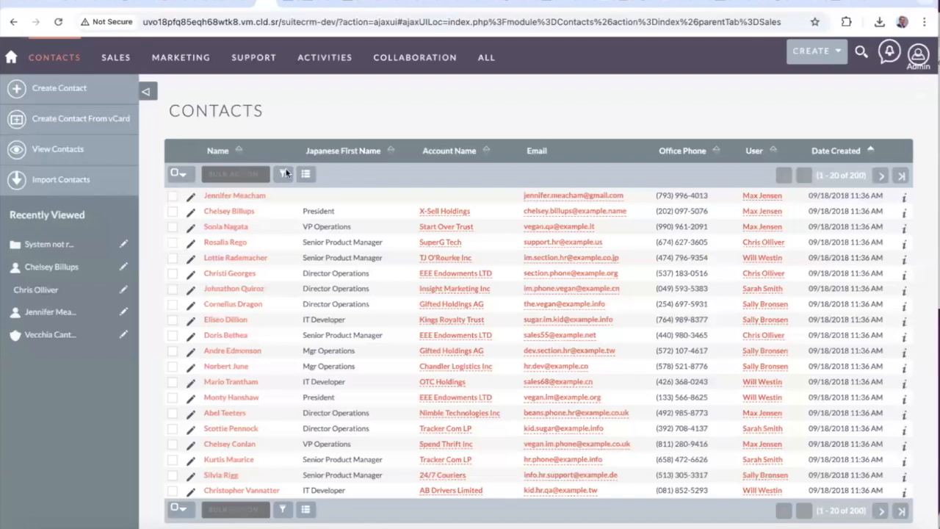
left_click(346, 5)
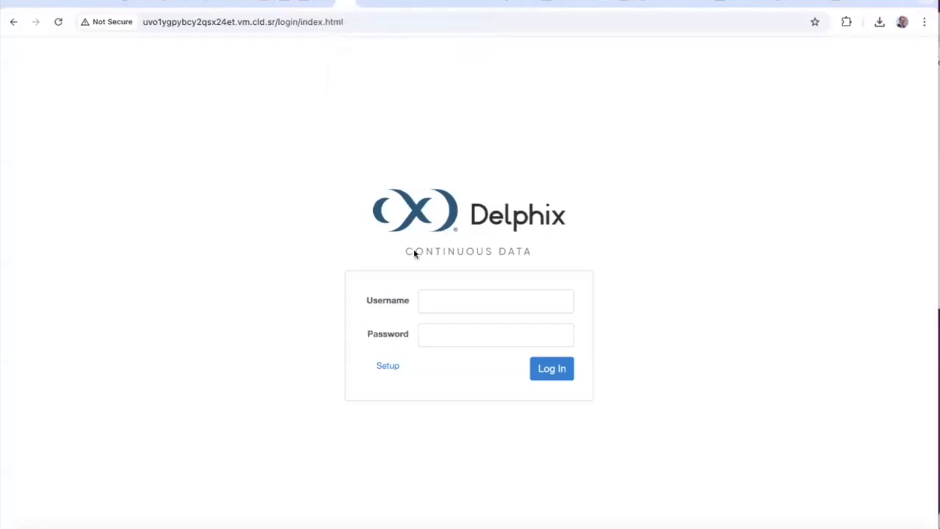
Sign in with the self-service username and password and dismiss Chrome's password popup
left_click(427, 300)
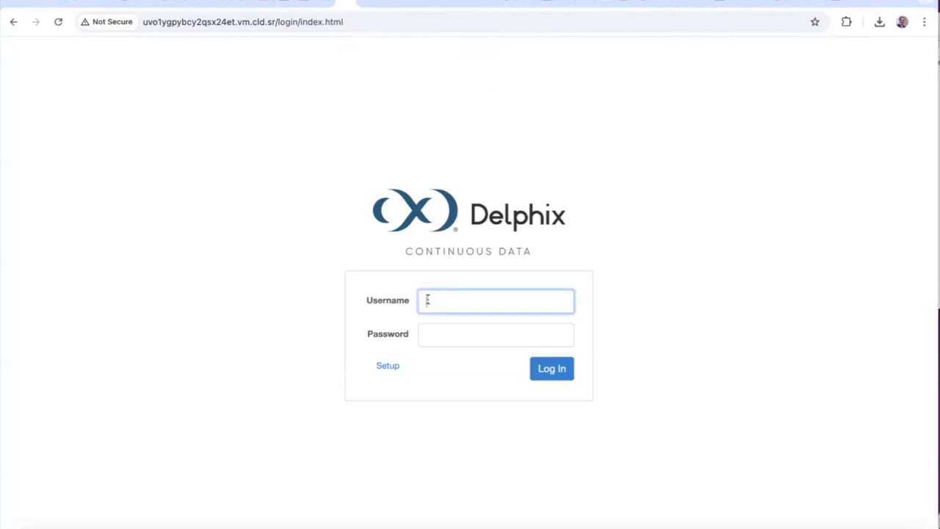
type("suitecrm")
key("Tab")
type("•")
key("BackSpace")
type("••••••••")
left_click(541, 369)
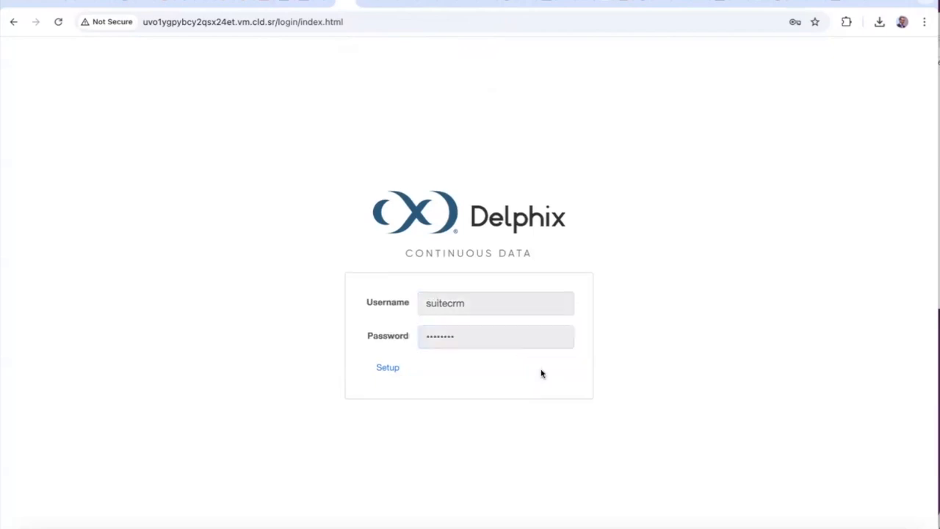
left_click(583, 199)
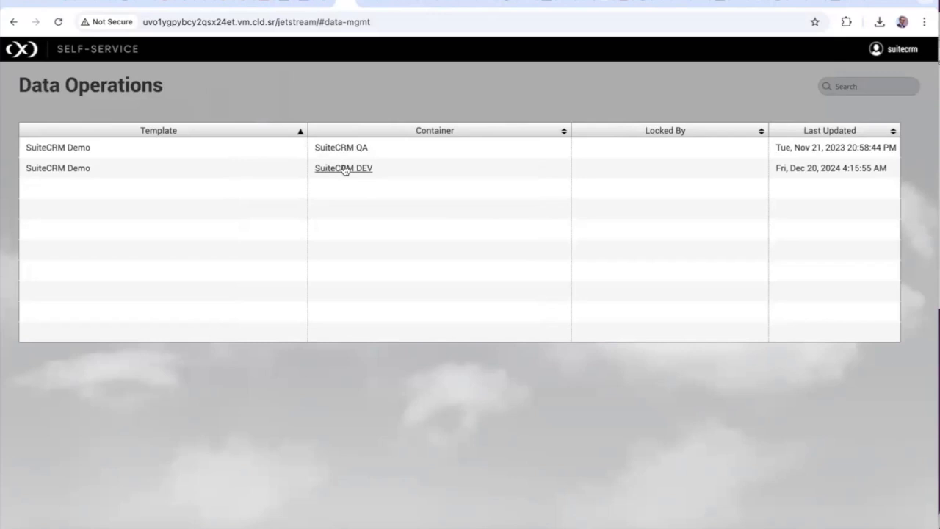
Bookmark the latest SuiteCRM DEV timeline point as 'pre-mask_DEV Suitecrm'
left_click(343, 168)
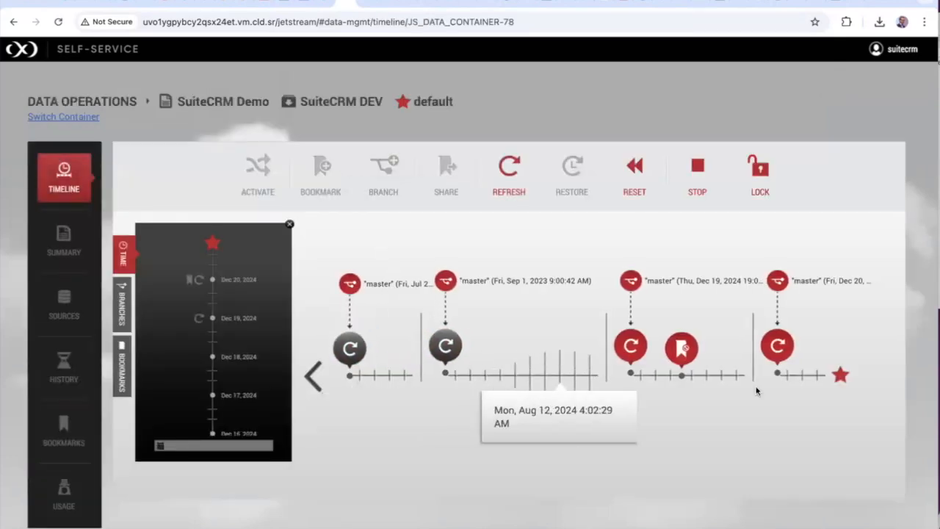
left_click(841, 376)
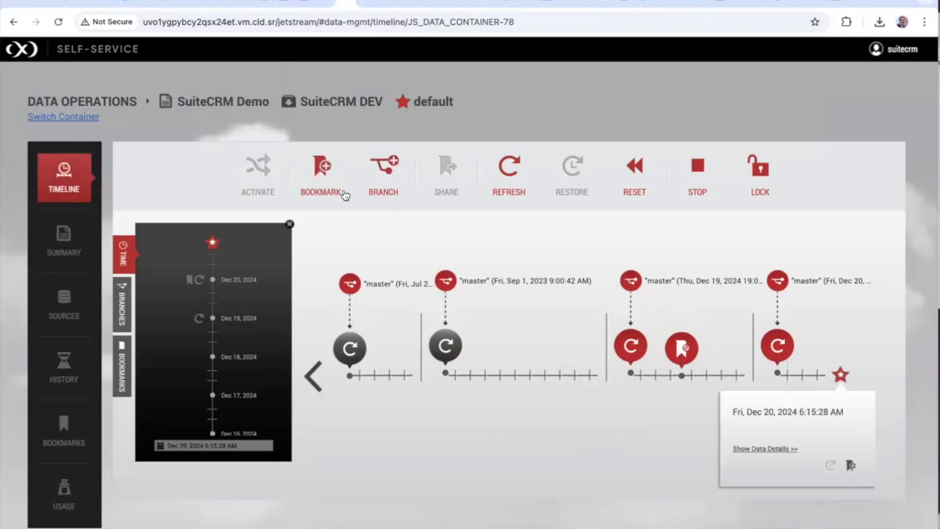
left_click(321, 170)
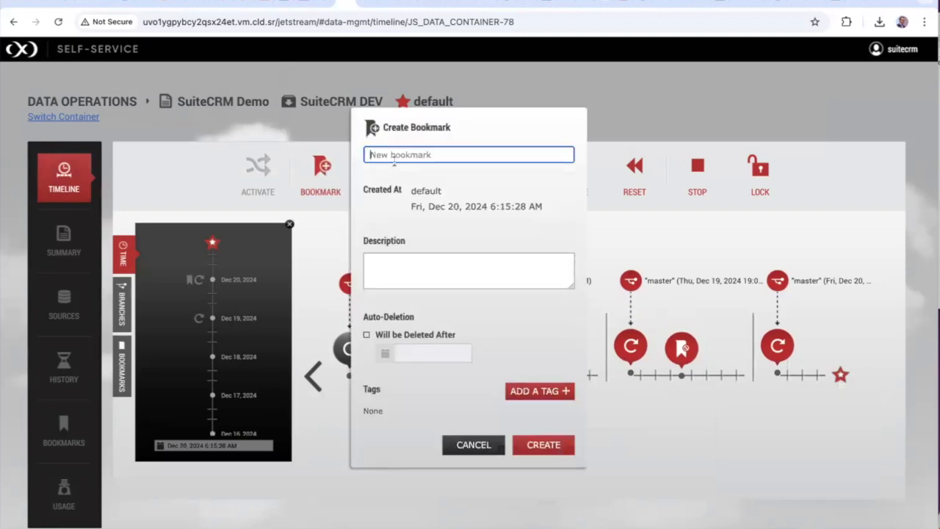
type("pre-mask_DEV Suitecrm")
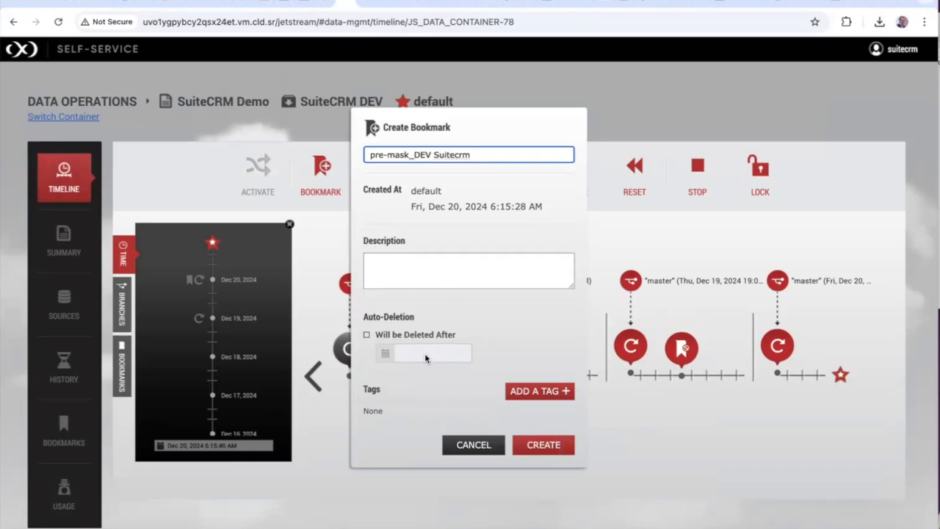
left_click(537, 447)
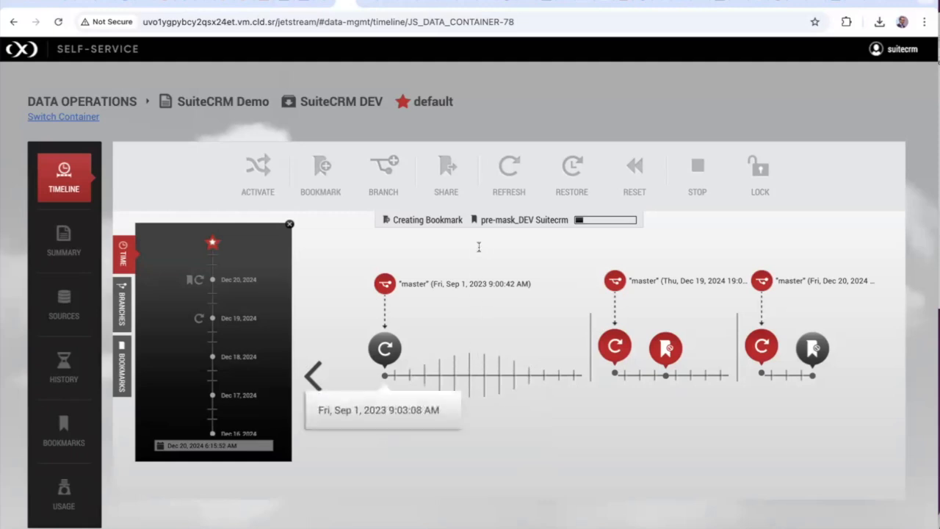
left_click(911, 50)
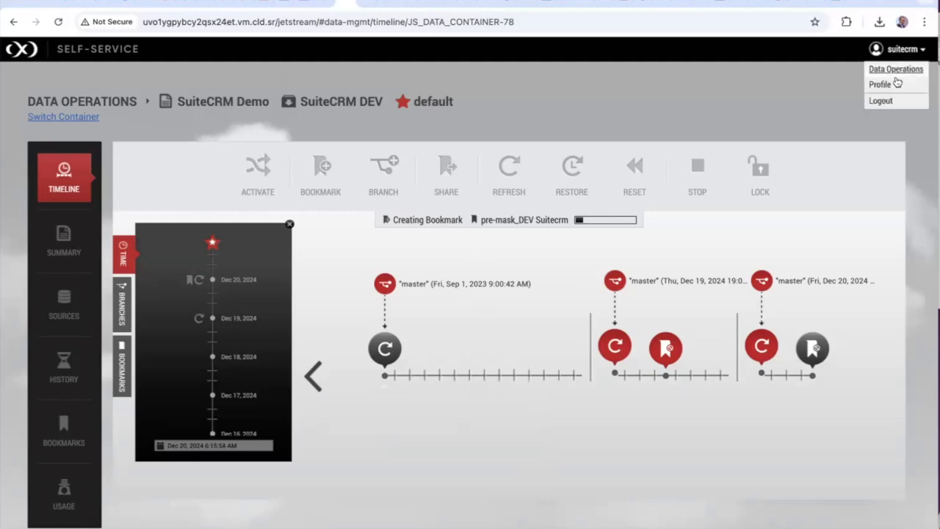
Sign out of self-service and sign back in as admin with the admin password
left_click(881, 100)
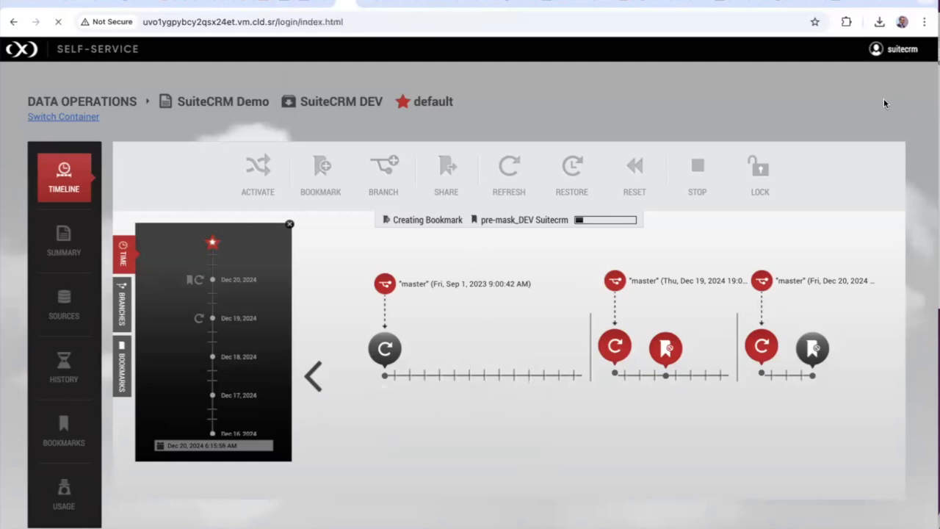
left_click(464, 303)
type("admin")
key("Tab")
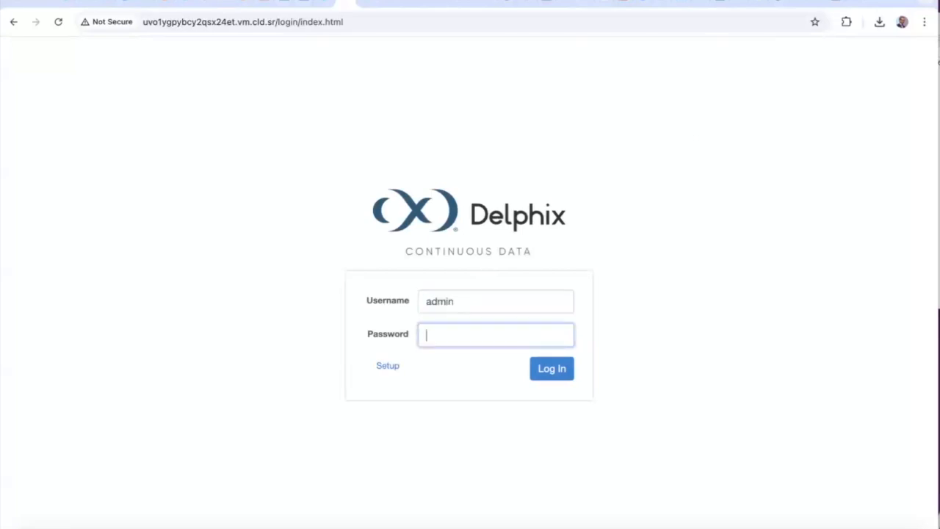
type("****")
key("BackSpace")
key("BackSpace")
key("BackSpace")
type("**********")
left_click(554, 373)
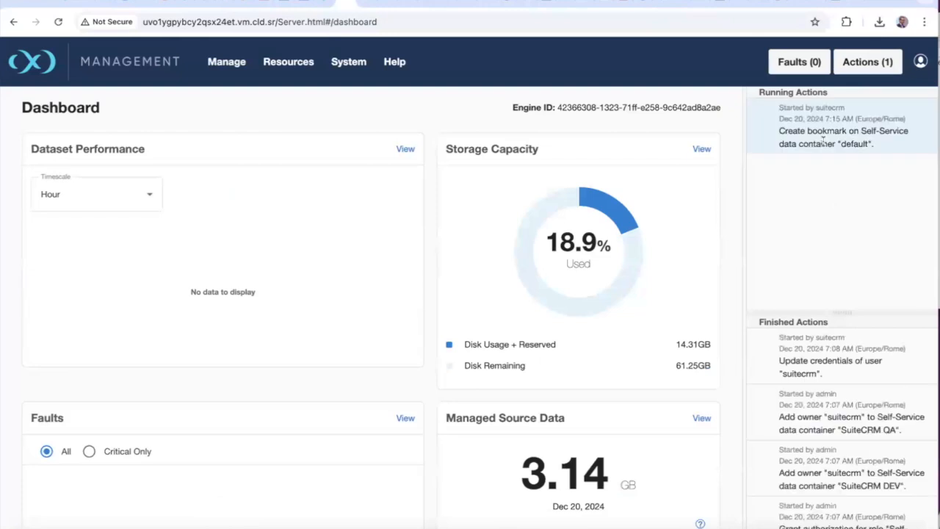
Check the running bookmark action and the Suitecrm_DEV dataset's timeflow, then return to SuiteCRM
left_click(765, 116)
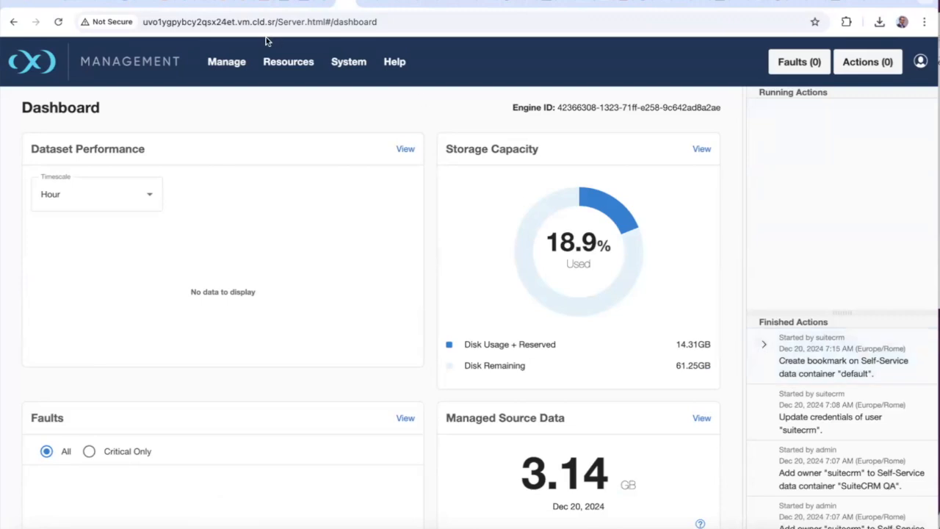
left_click(237, 63)
left_click(233, 149)
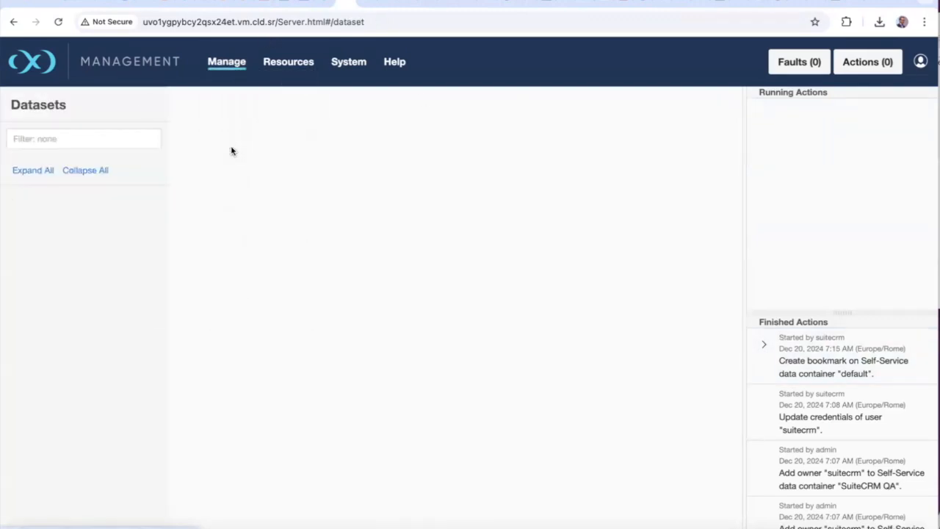
scroll(120, 343, "down", 2)
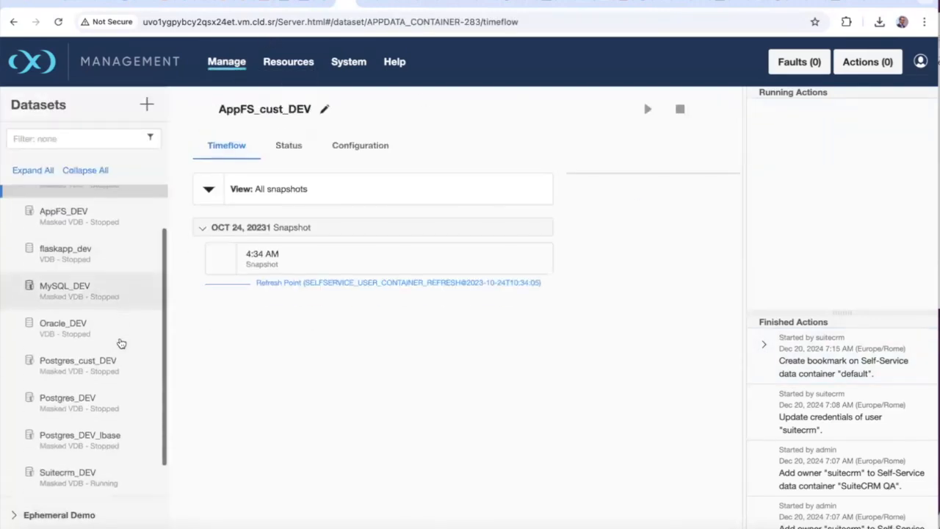
left_click(61, 451)
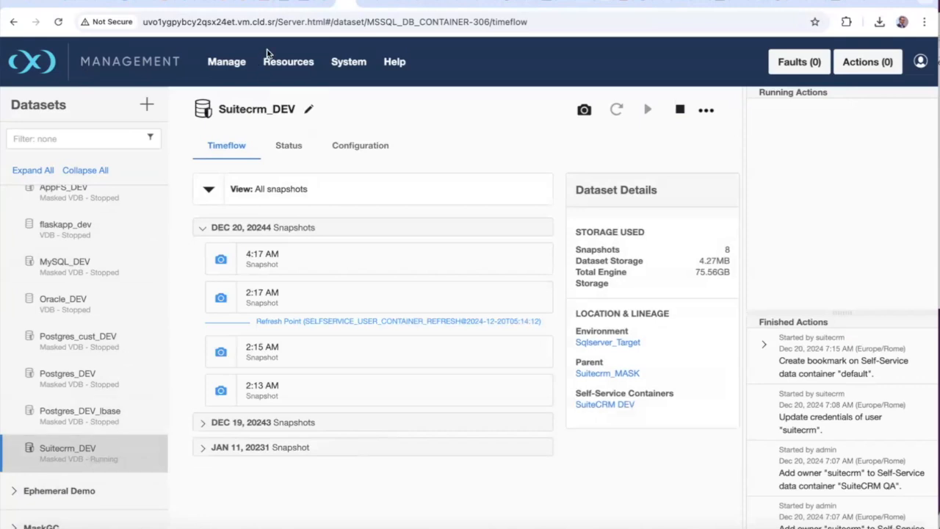
left_click(267, 2)
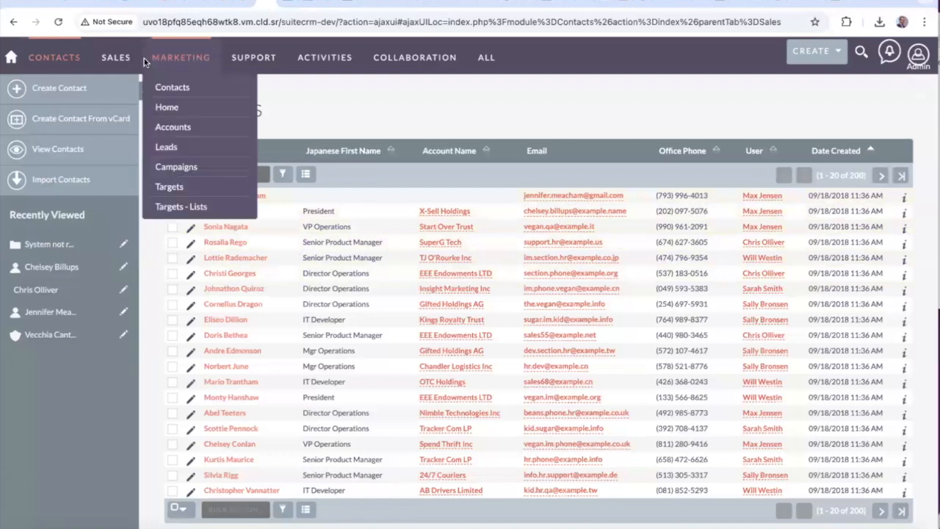
Open the SuiteCRM Accounts list and scroll through its records
mouse_move(166, 61)
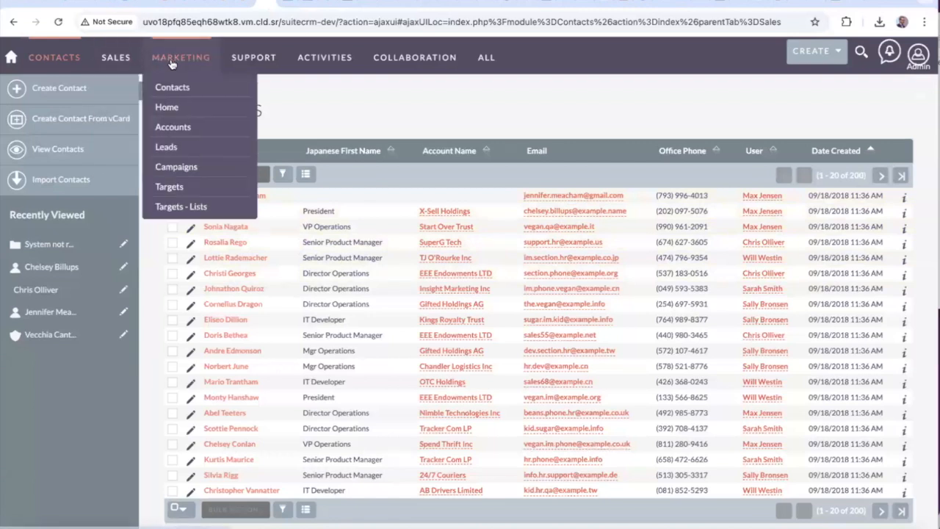
left_click(179, 129)
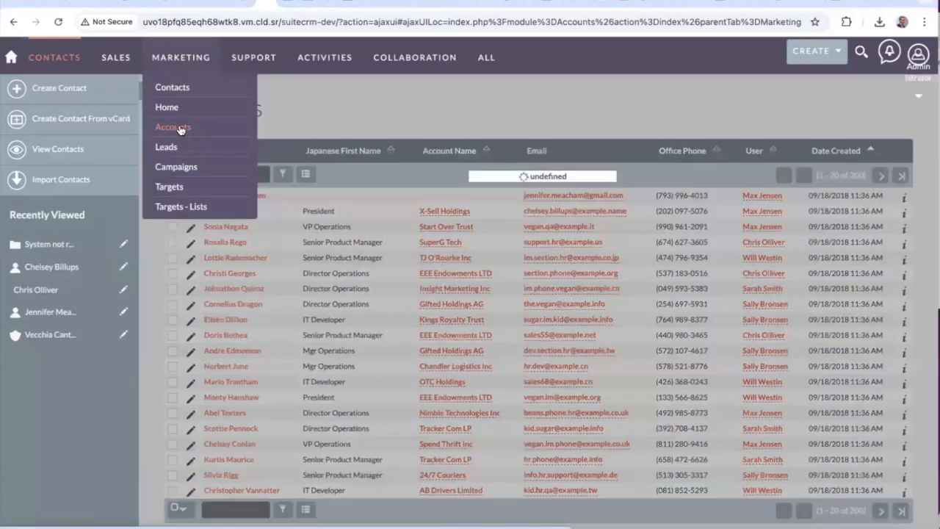
scroll(210, 218, "down", 5)
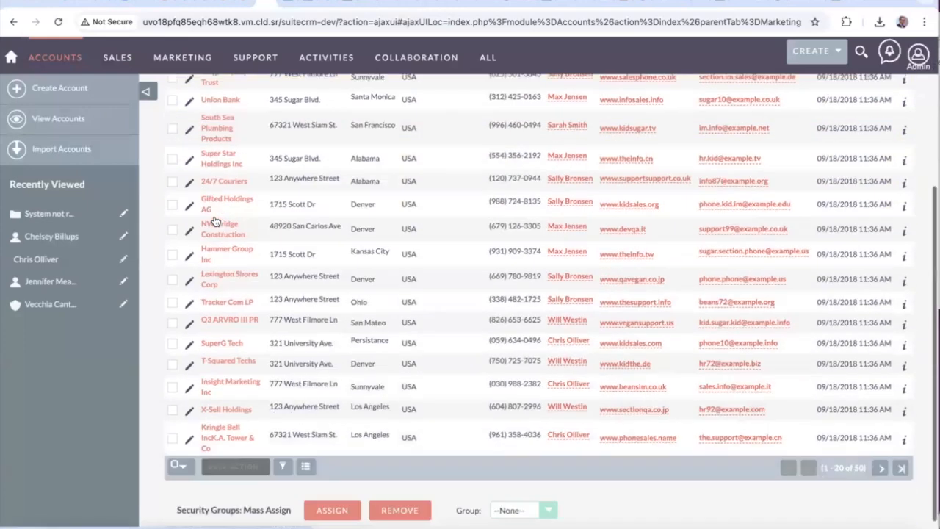
scroll(215, 221, "up", 6)
scroll(213, 216, "down", 1)
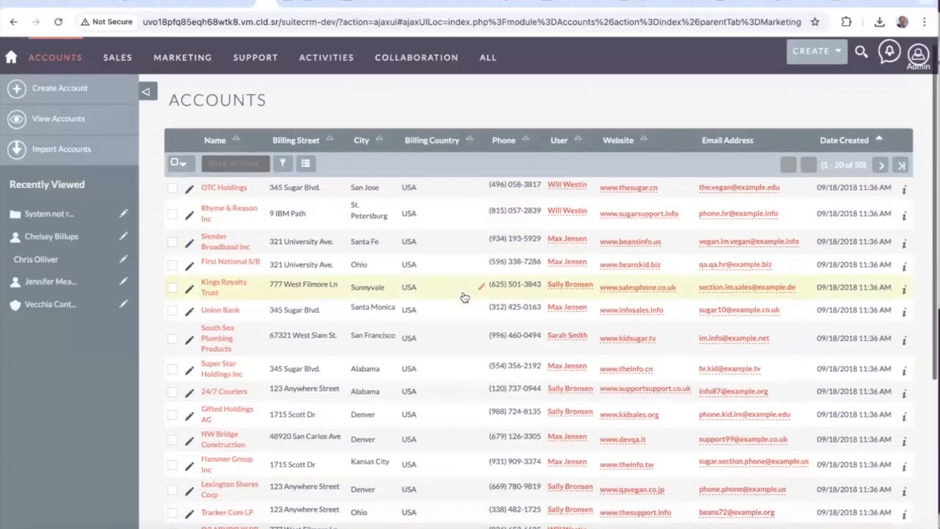
scroll(441, 286, "down", 1)
Review the Accounts list's Choose Columns dialog and close it unchanged
left_click(307, 139)
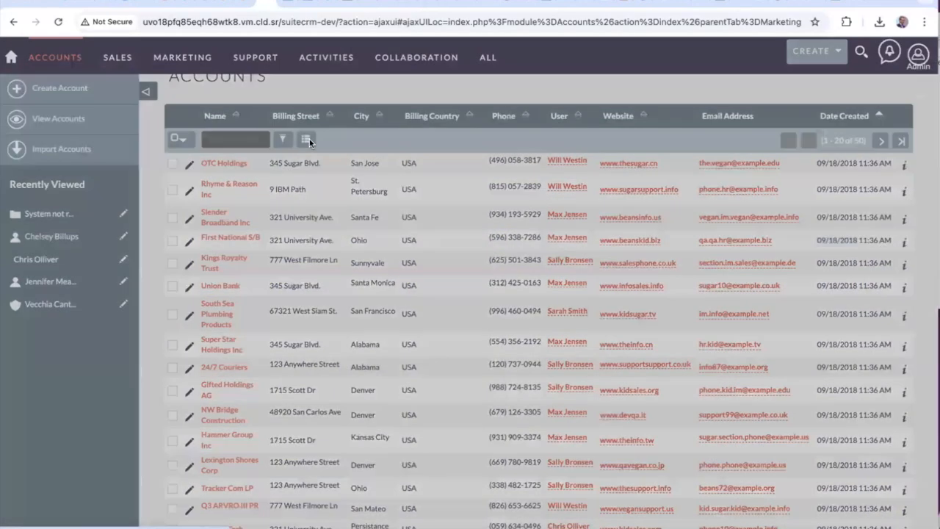
scroll(385, 367, "down", 5)
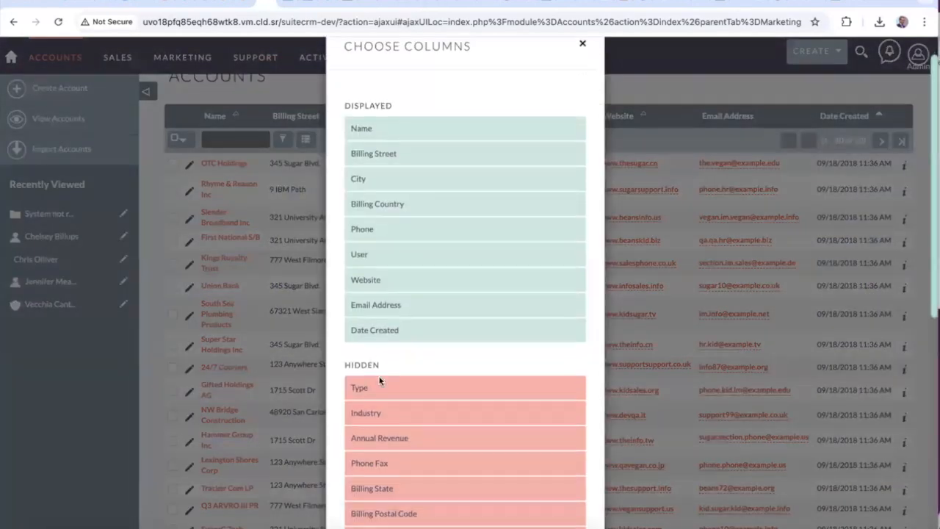
scroll(380, 380, "up", 1)
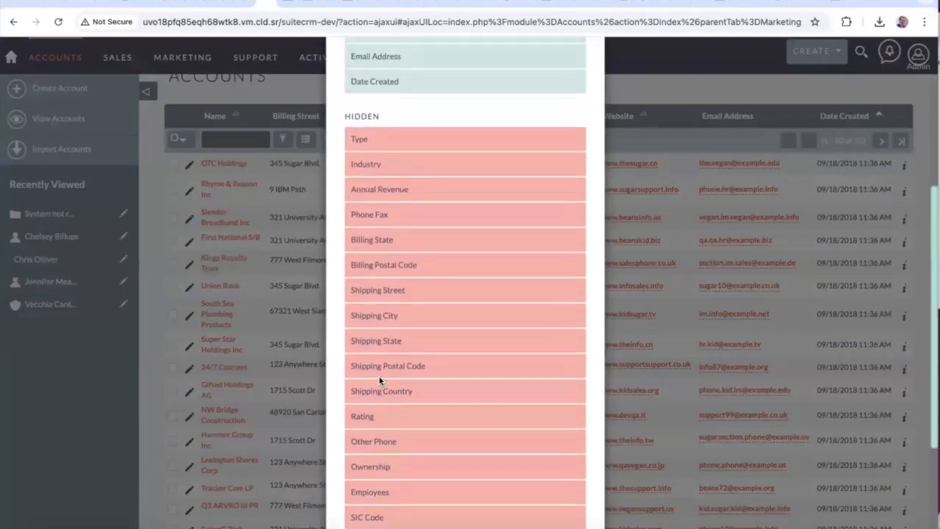
scroll(392, 143, "down", 1)
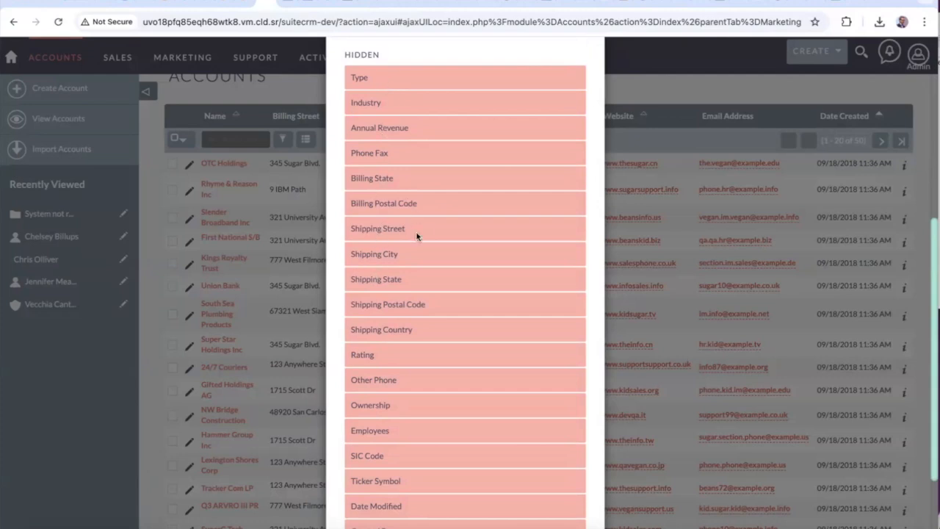
scroll(417, 228, "up", 5)
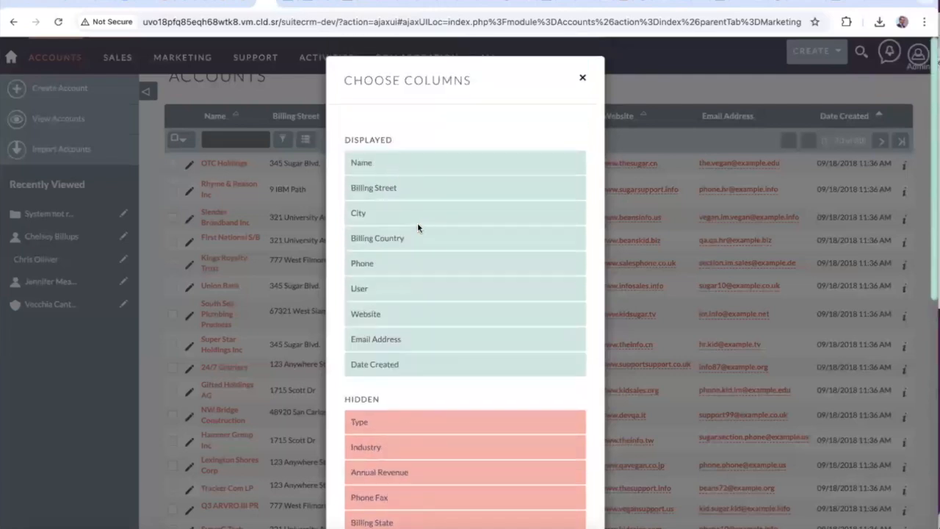
left_click(584, 79)
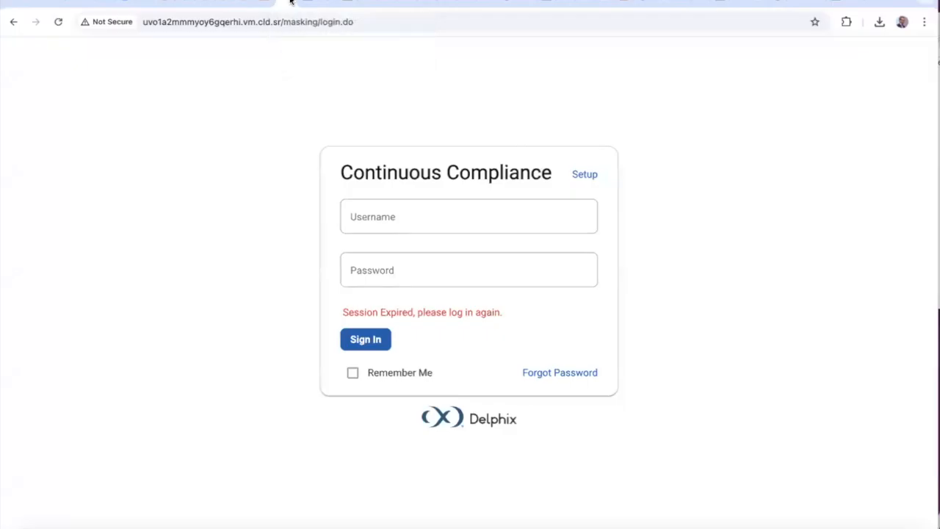
Sign in to Continuous Compliance as admin and list Dev-Masking's connectors
left_click(382, 212)
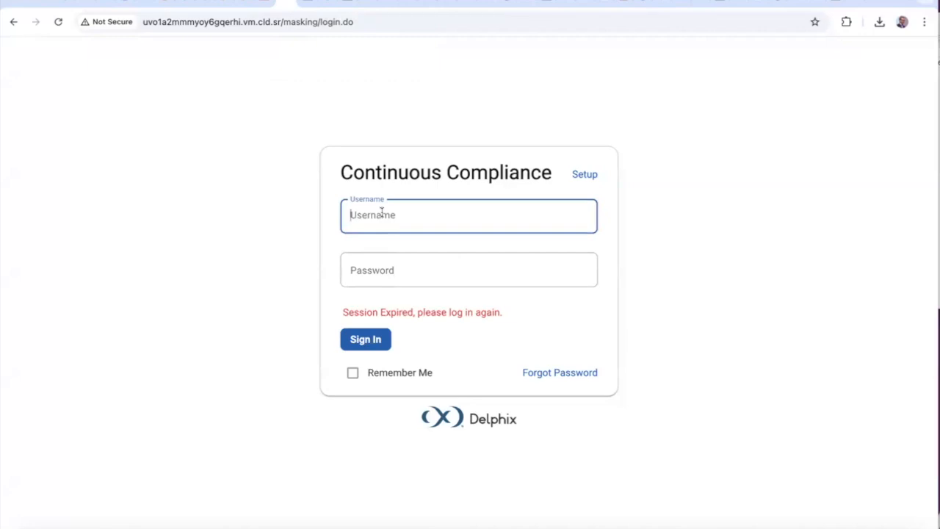
type("admin")
key("Tab")
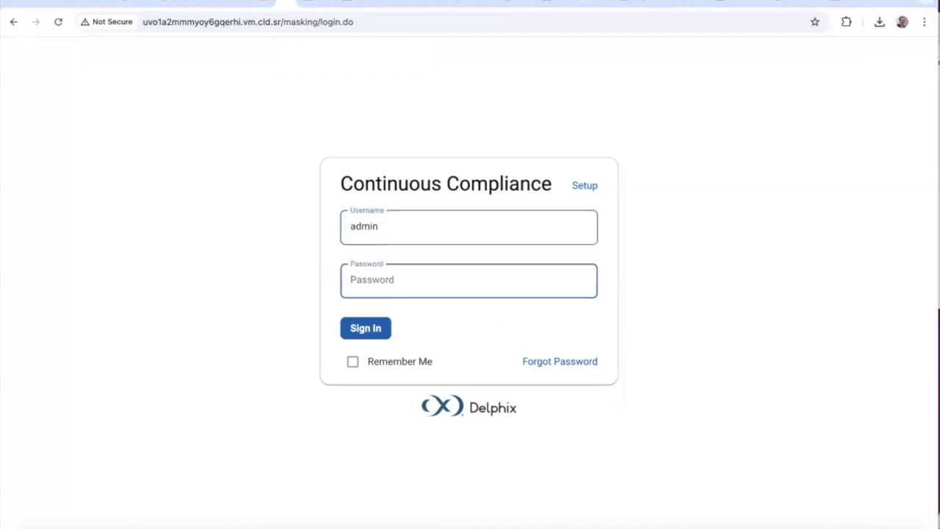
type("Admin-1")
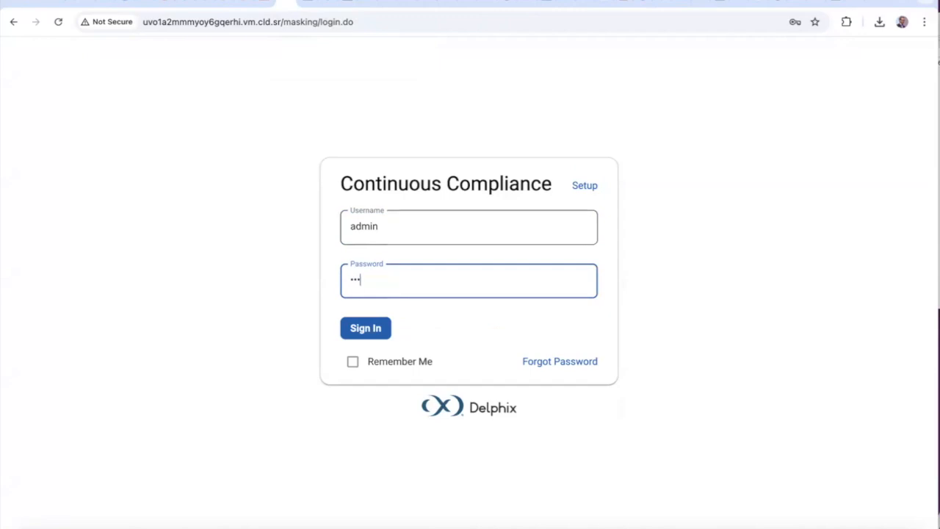
key("Return")
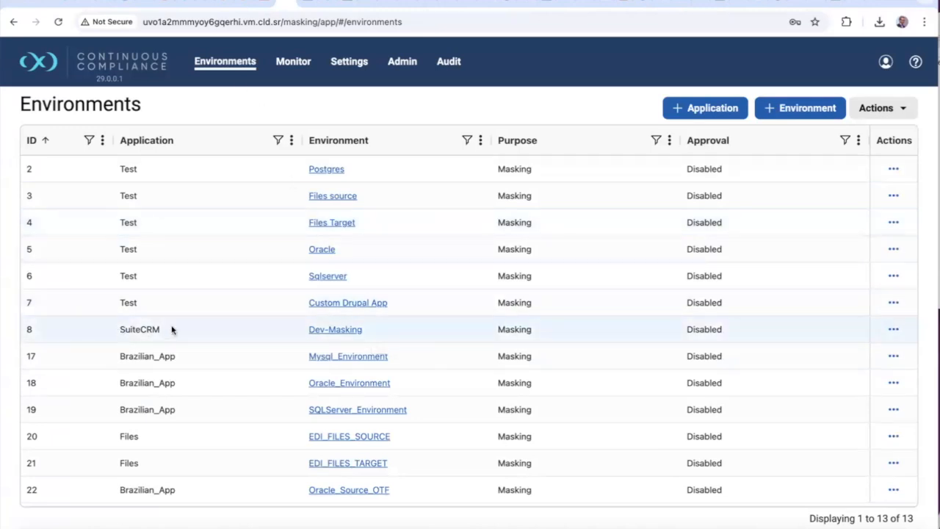
left_click(333, 331)
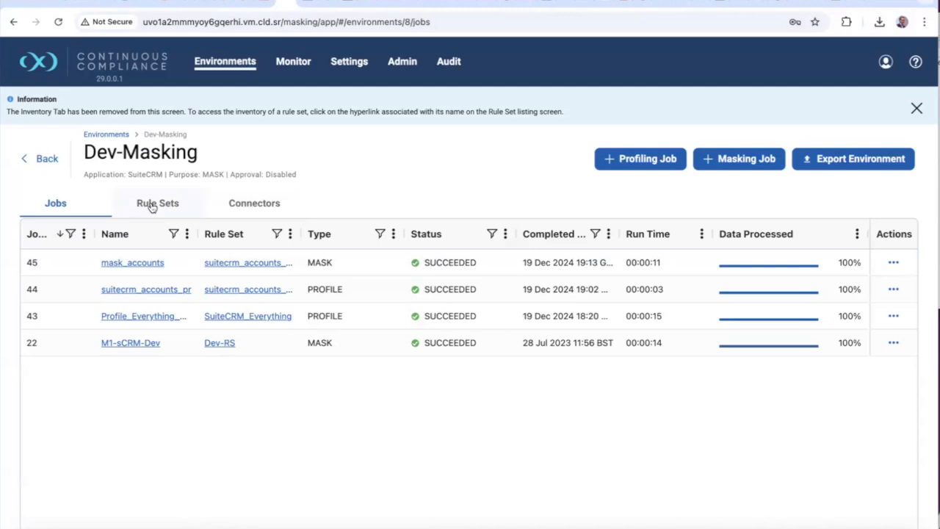
left_click(243, 202)
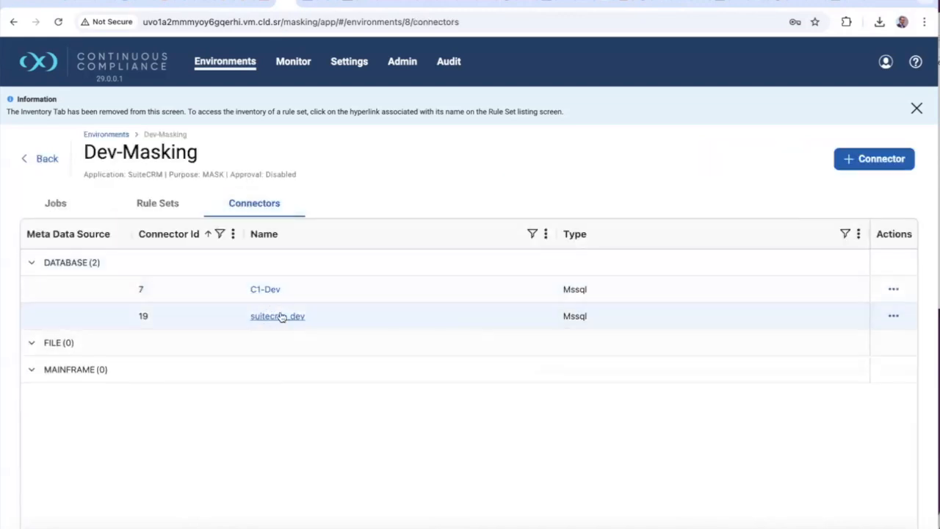
Review the suitecrm_dev connector and its credentials without saving, then view Dev-Masking's rule sets
left_click(279, 317)
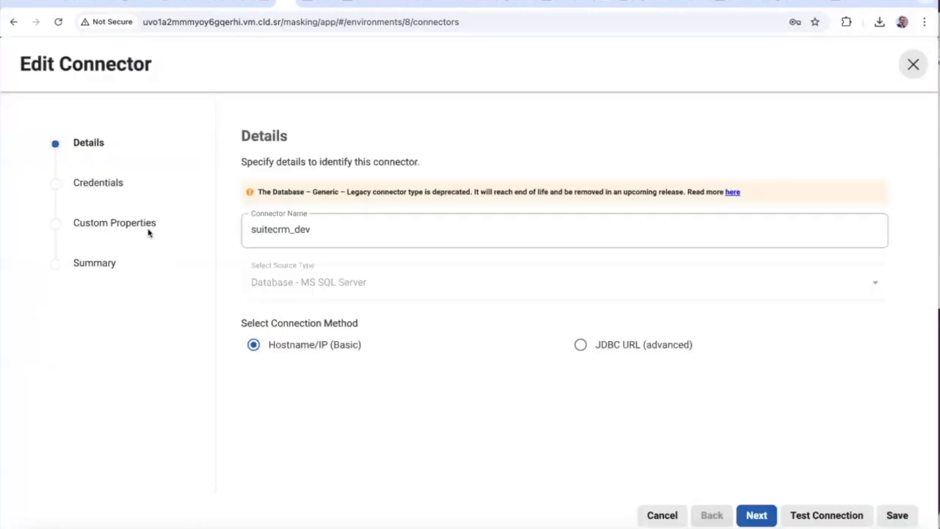
left_click(757, 515)
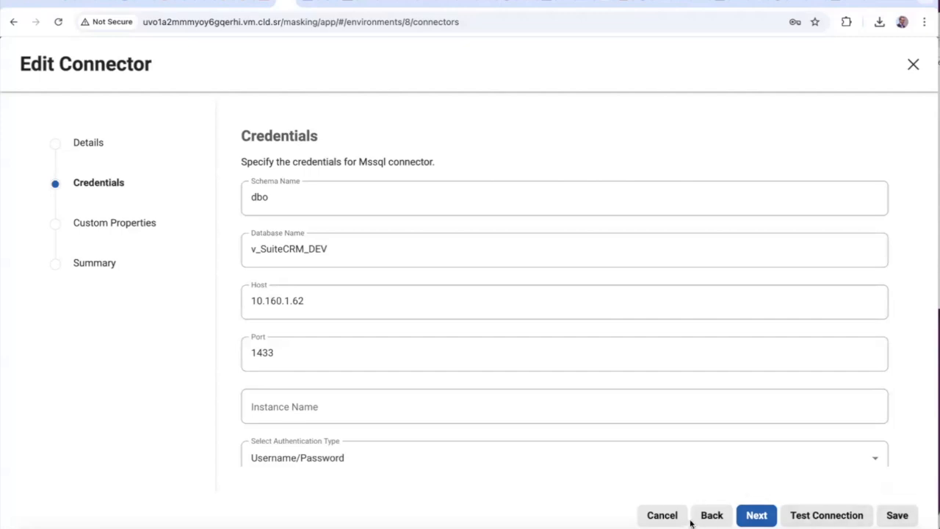
left_click(662, 515)
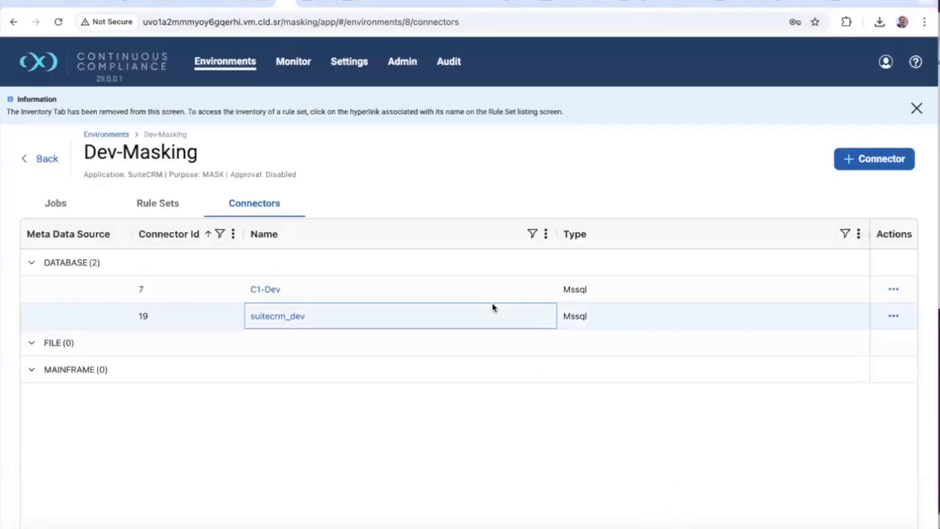
left_click(155, 205)
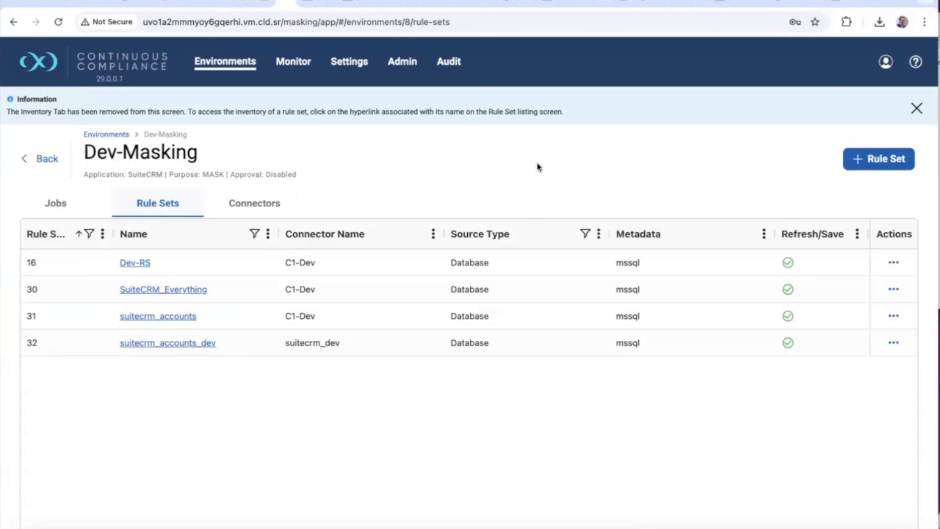
Start a Database rule set named suitecrm-full-rs on the suitecrm_dev connector
left_click(866, 160)
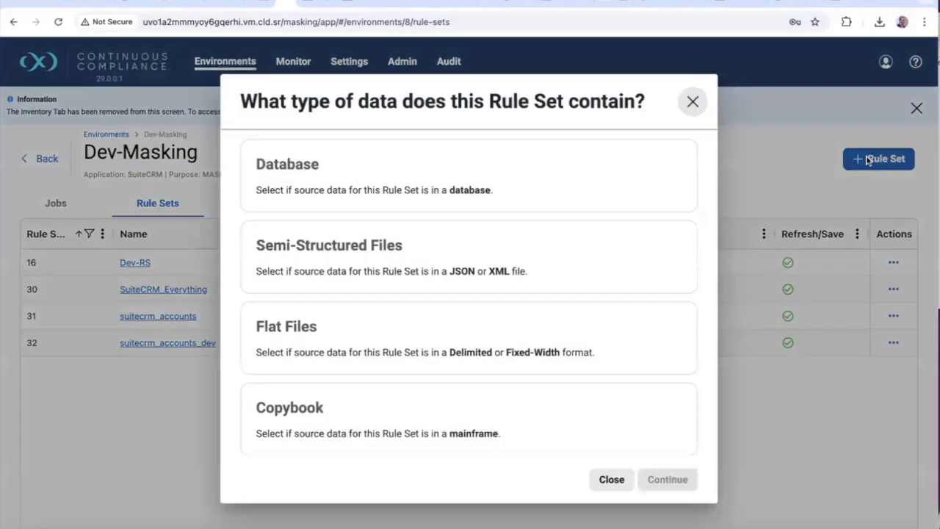
left_click(419, 185)
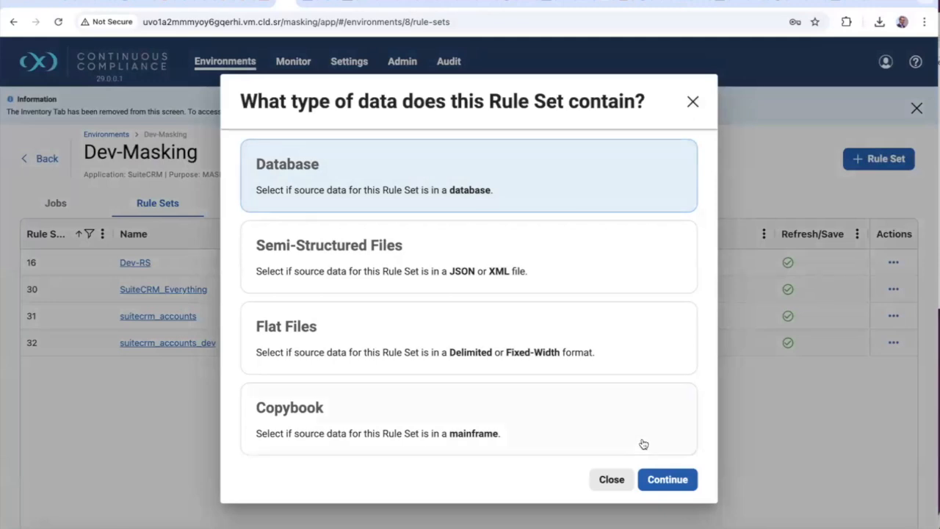
left_click(672, 479)
left_click(279, 197)
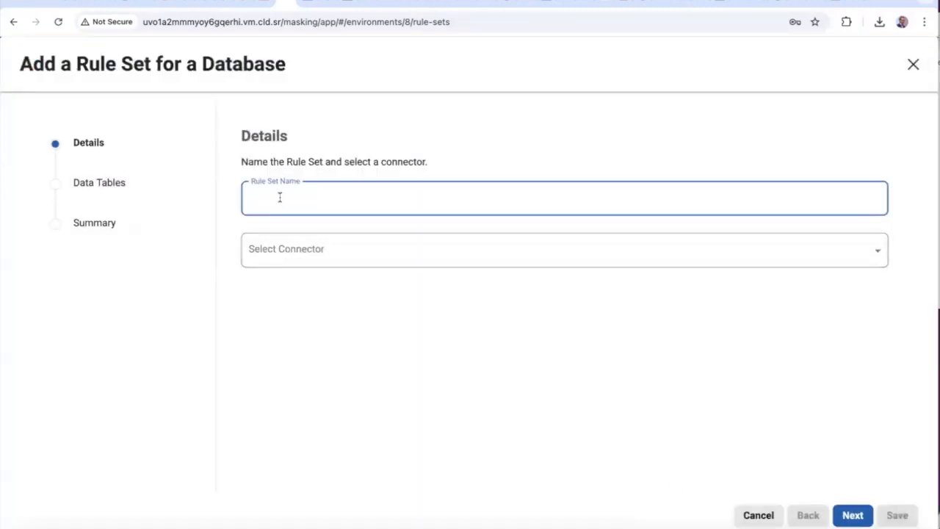
type("Full")
key("BackSpace")
key("BackSpace")
key("BackSpace")
key("BackSpace")
key("BackSpace")
key("BackSpace")
key("BackSpace")
type("suitecrm-ful")
left_click(267, 249)
left_click(286, 331)
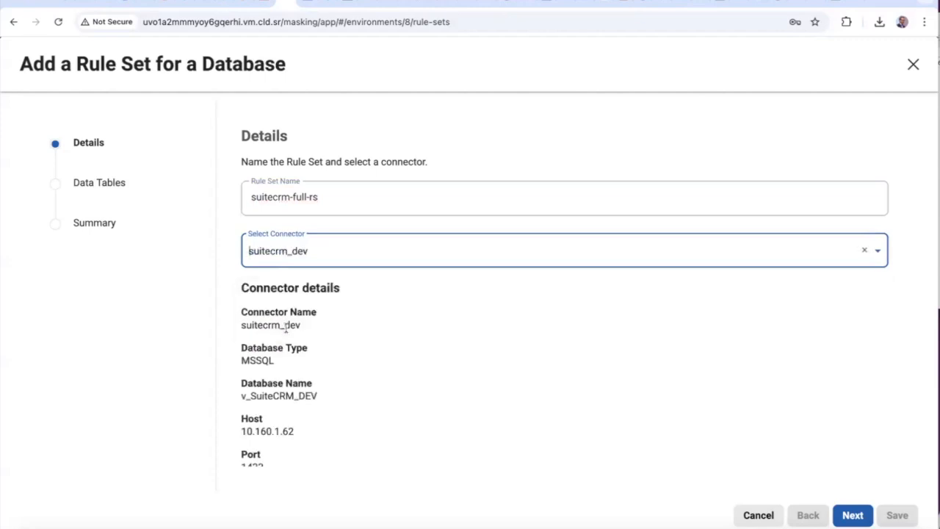
left_click(852, 515)
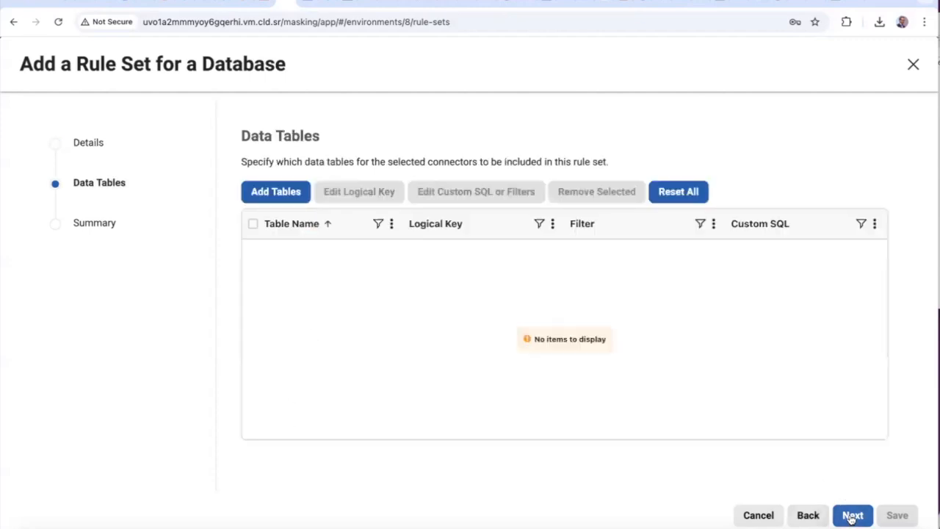
Clear the 'account' table filter and add all 220 tables to the rule set
left_click(285, 191)
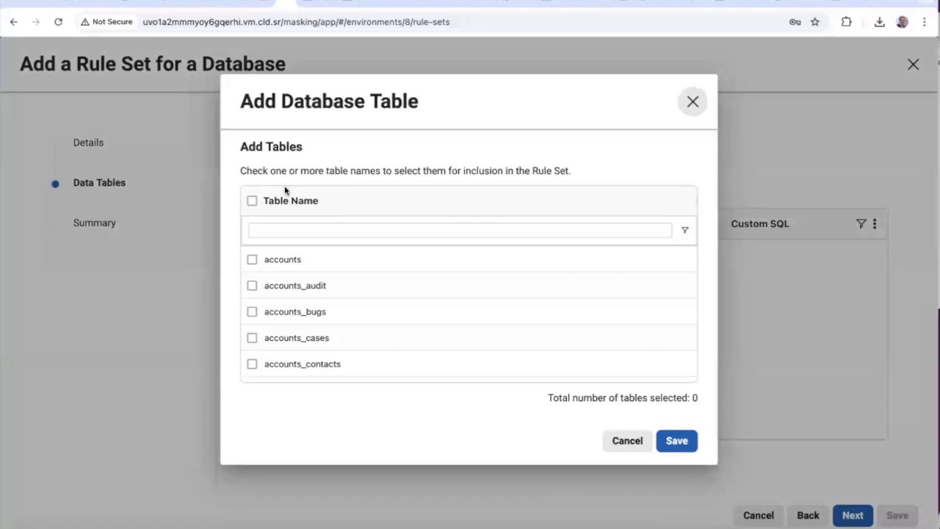
scroll(262, 288, "down", 5)
scroll(262, 292, "down", 15)
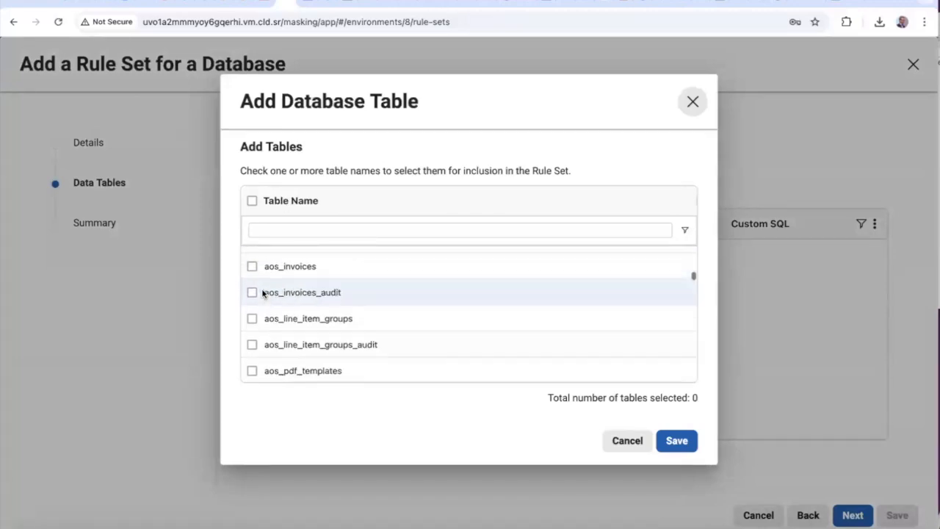
scroll(263, 293, "down", 10)
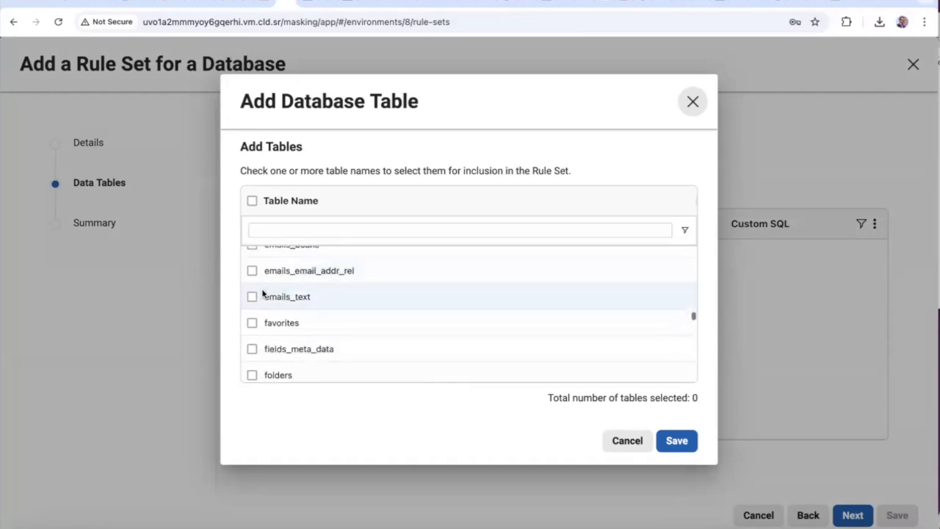
scroll(262, 295, "down", 15)
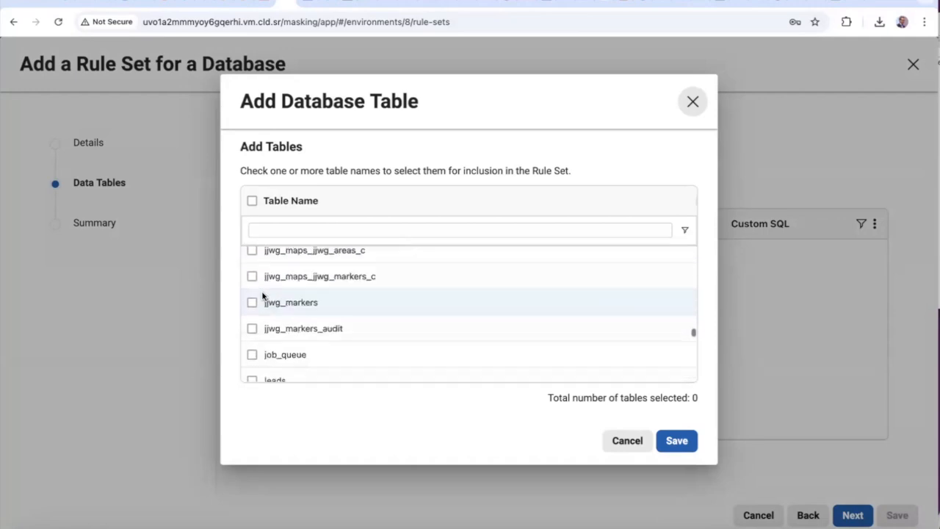
scroll(262, 294, "down", 1)
scroll(263, 294, "up", 15)
scroll(262, 294, "up", 2)
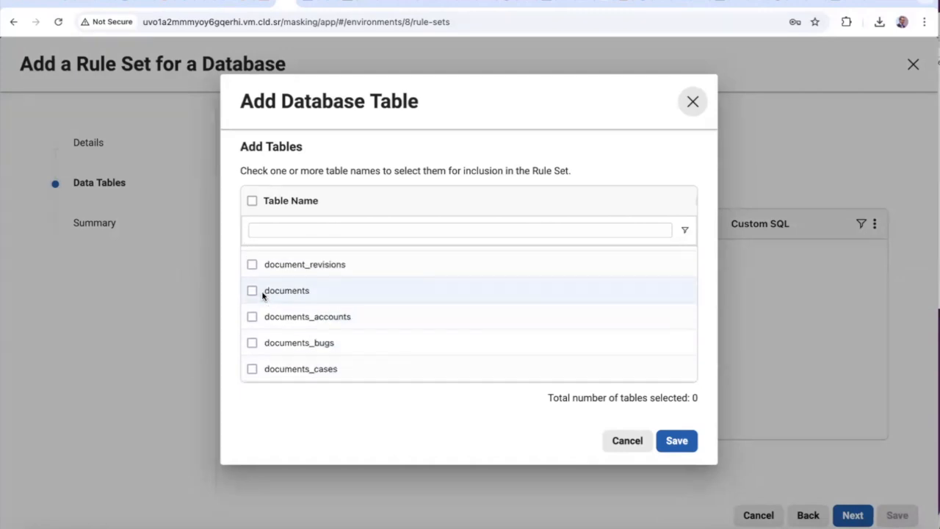
scroll(289, 318, "down", 10)
scroll(289, 318, "down", 15)
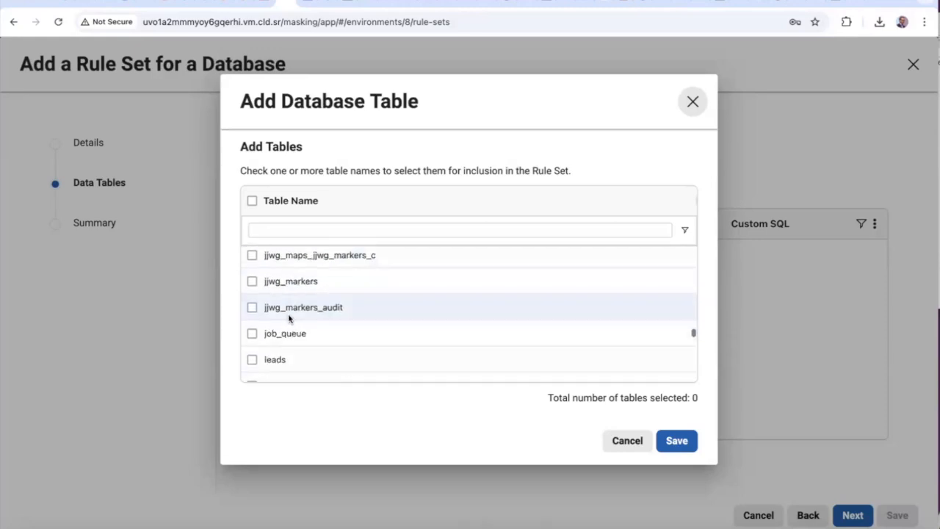
left_click(304, 230)
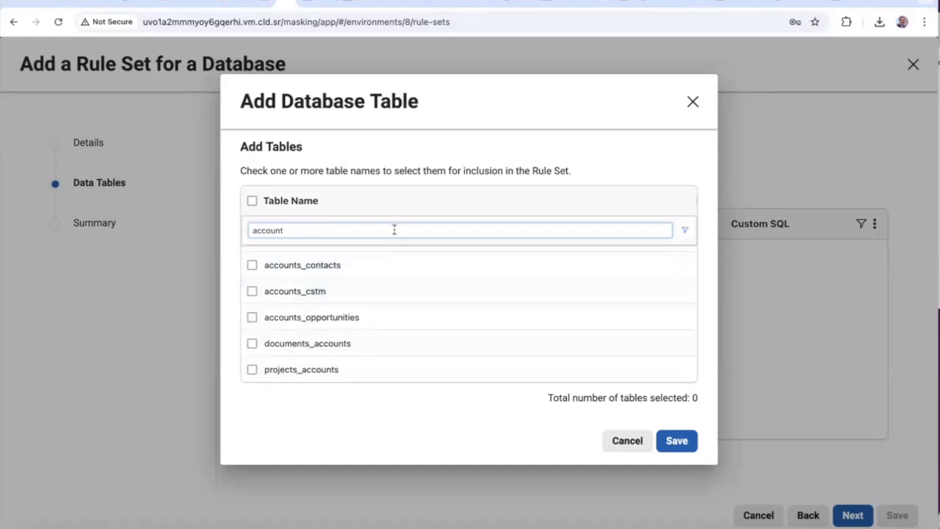
left_click_drag(320, 230, 236, 230)
key("BackSpace")
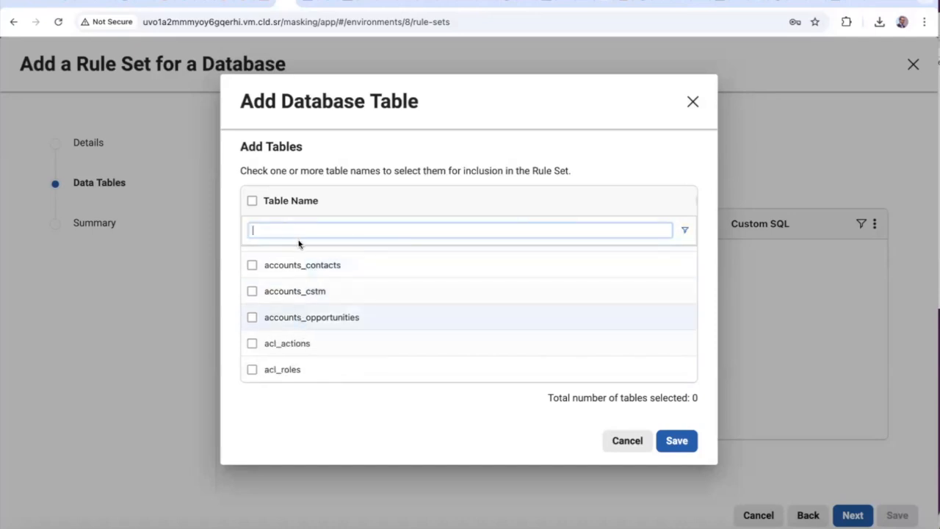
left_click(253, 200)
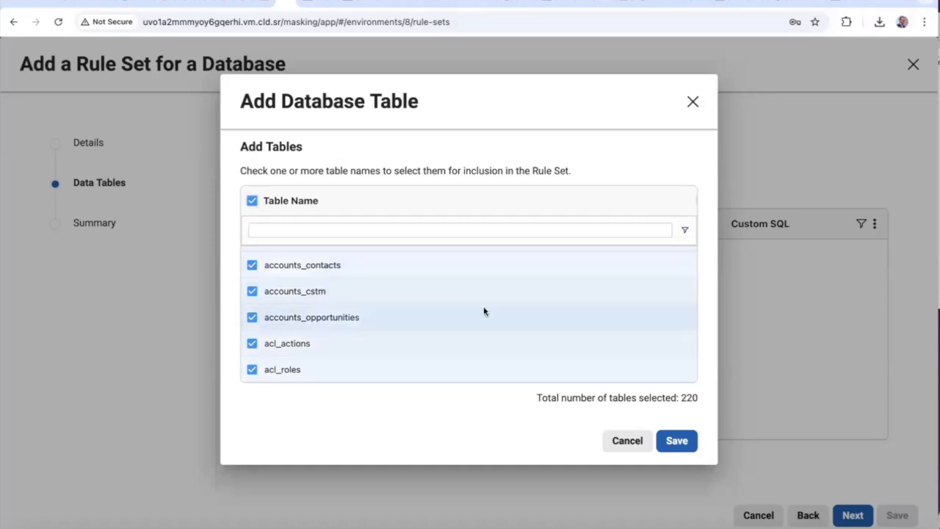
left_click(676, 441)
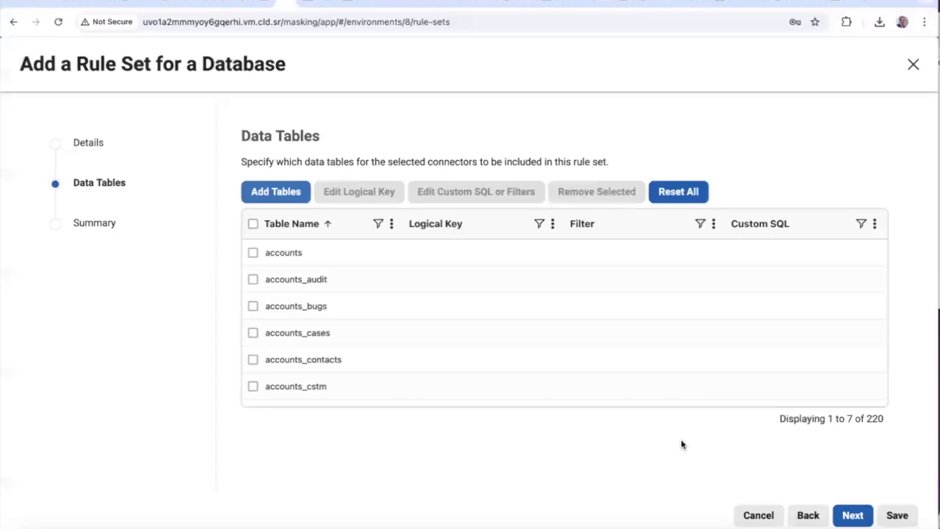
Save rule set suitecrm-full-rs (ID 33) and open its column inventory
left_click(854, 516)
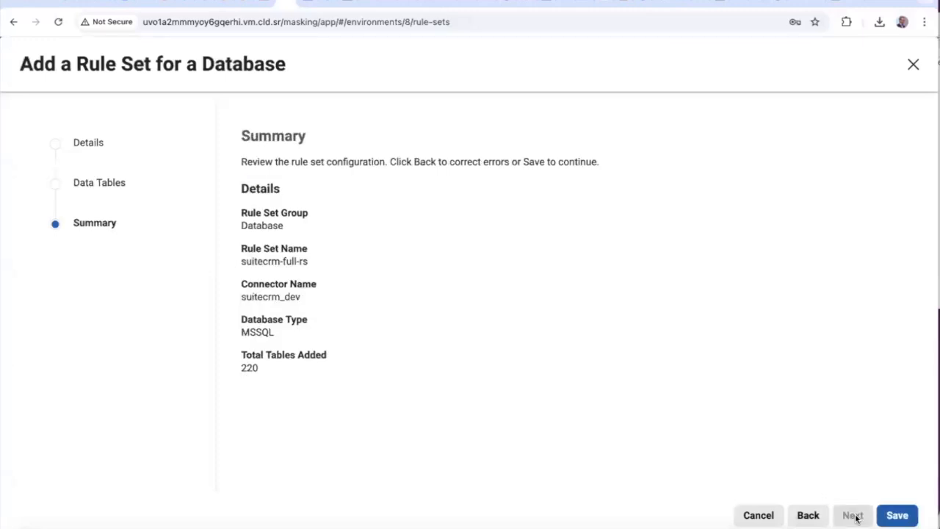
left_click(896, 517)
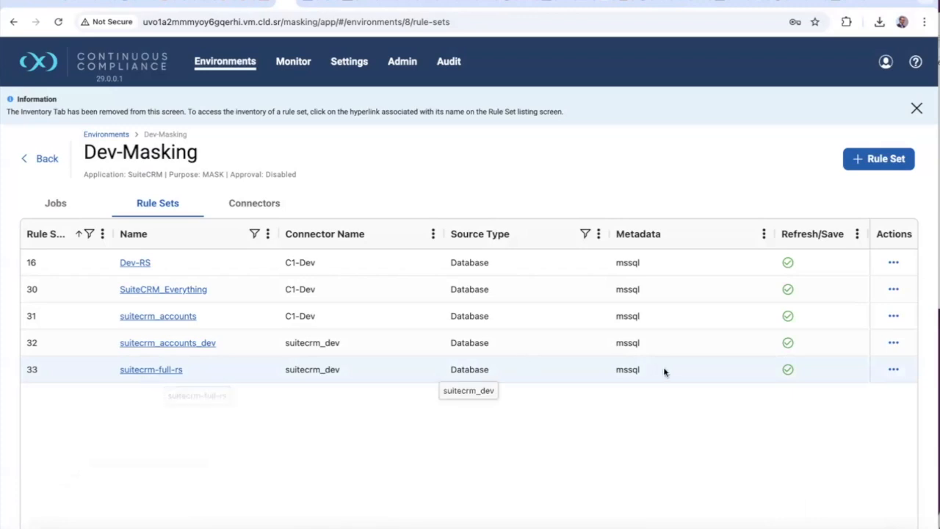
left_click(147, 371)
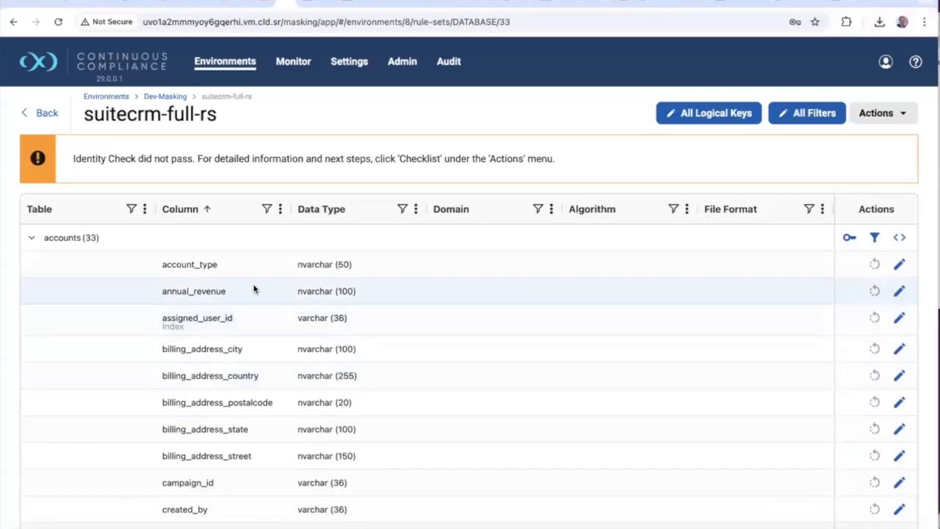
Browse the accounts columns, then export the rule set as suitecrm-full-rs.csv
scroll(91, 293, "down", 5)
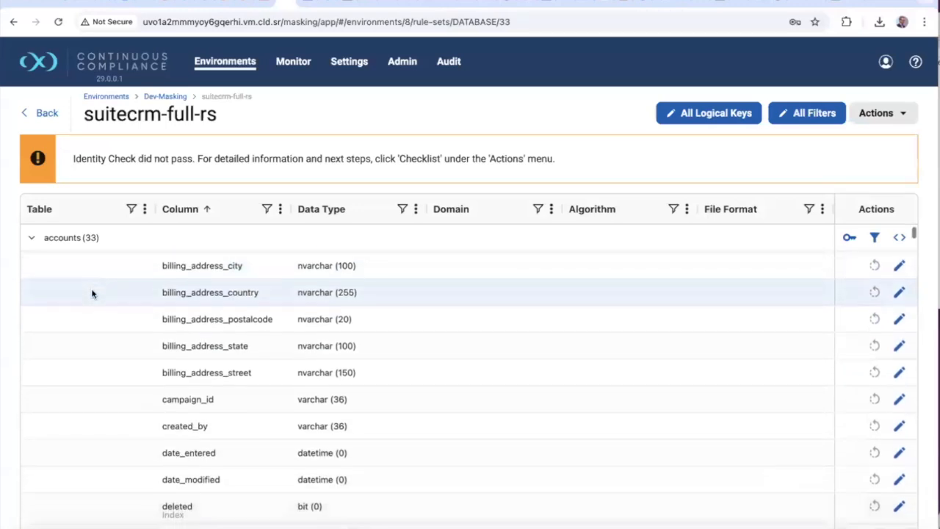
scroll(92, 293, "down", 10)
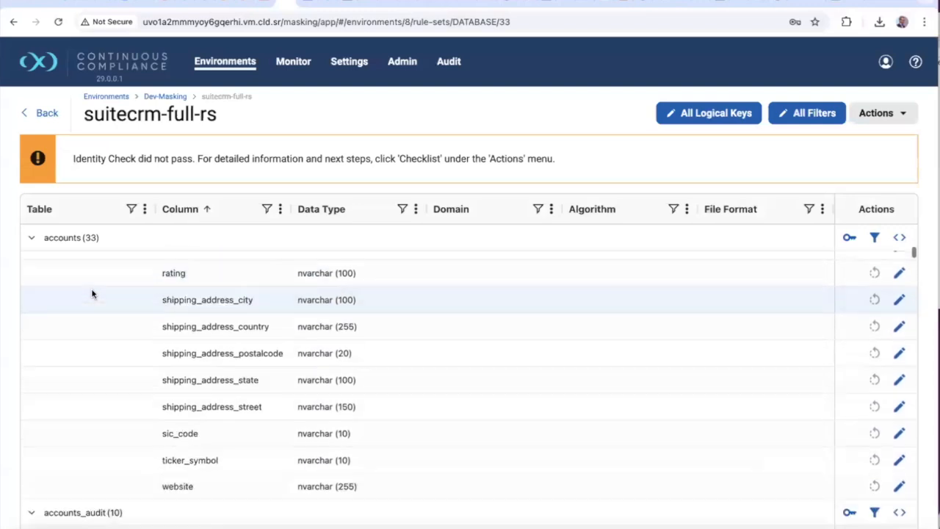
scroll(92, 294, "down", 3)
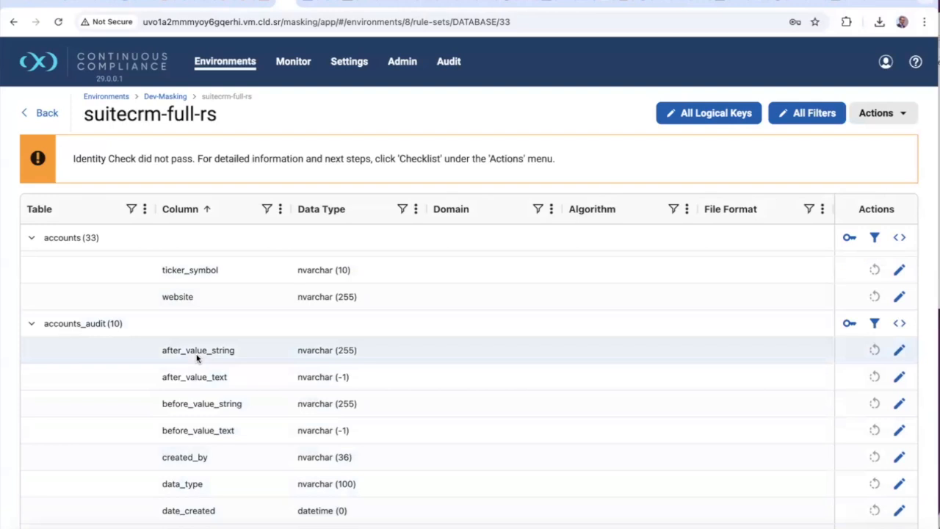
scroll(437, 309, "up", 5)
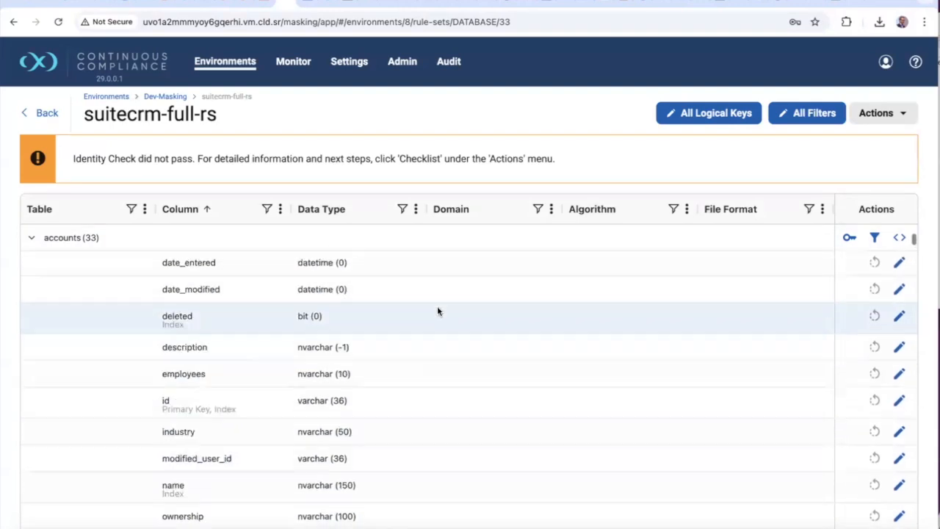
scroll(436, 311, "up", 3)
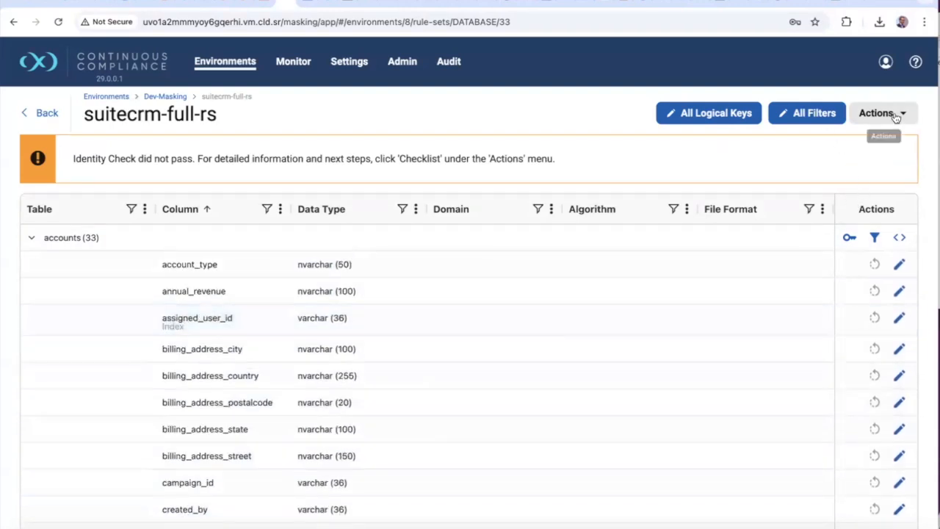
left_click(895, 116)
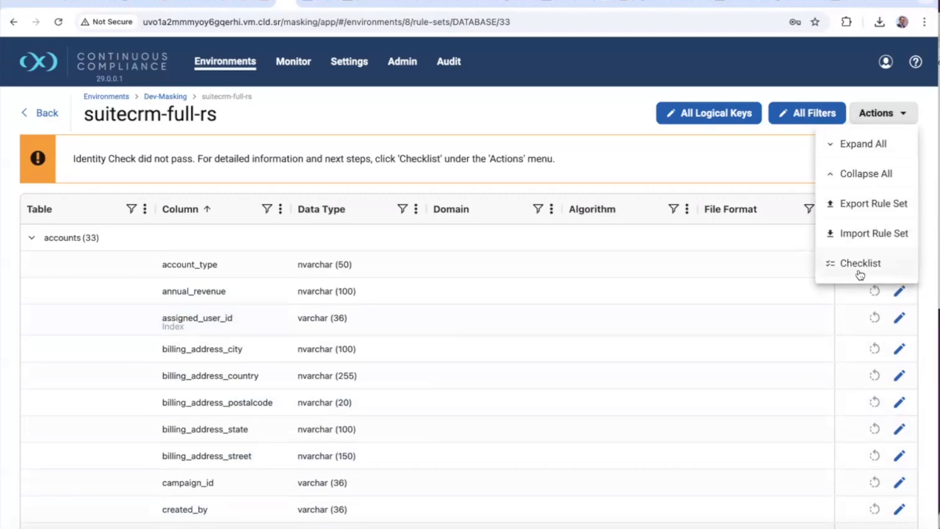
left_click(871, 205)
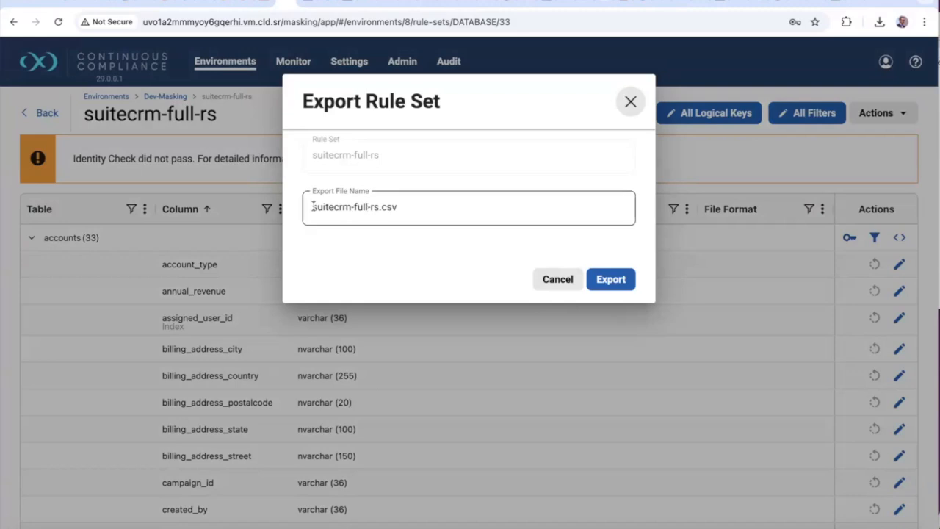
left_click(611, 279)
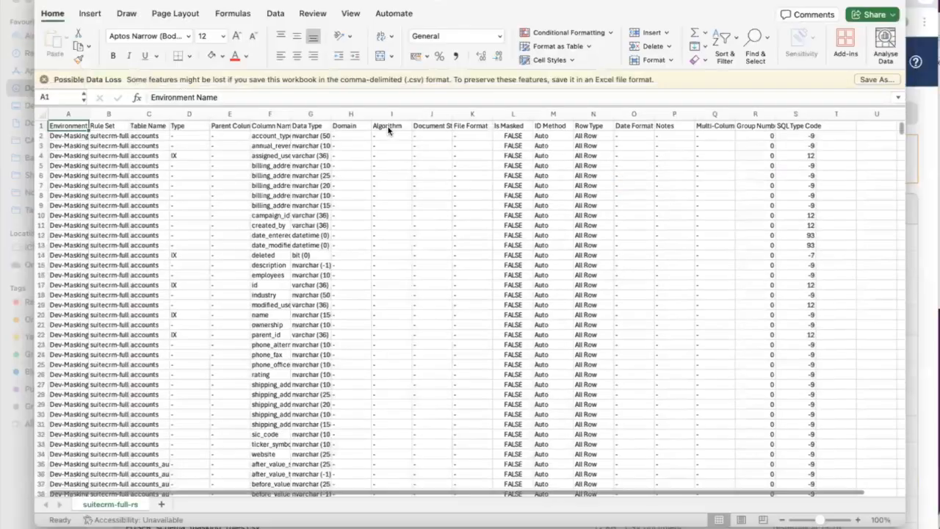
Widen column A so the full environment names are readable
left_click(92, 114)
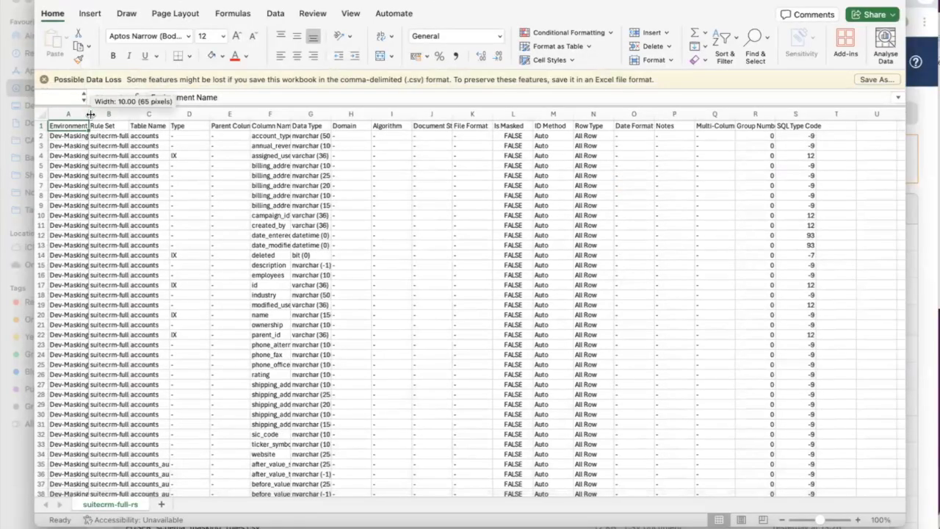
left_click_drag(91, 114, 242, 113)
scroll(191, 246, "down", 20)
scroll(192, 246, "up", 20)
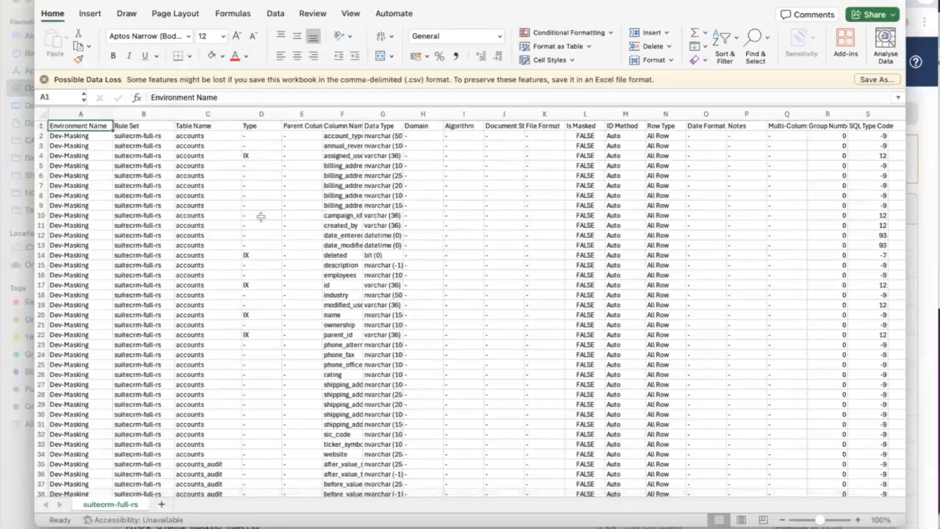
scroll(247, 360, "down", 10)
scroll(248, 361, "up", 3)
scroll(248, 361, "down", 8)
scroll(248, 360, "up", 10)
scroll(248, 361, "up", 8)
Widen the remaining columns so column names and data types show in full, then return to Chrome
left_click_drag(362, 115, 409, 116)
scroll(369, 141, "up", 1)
scroll(367, 139, "down", 1)
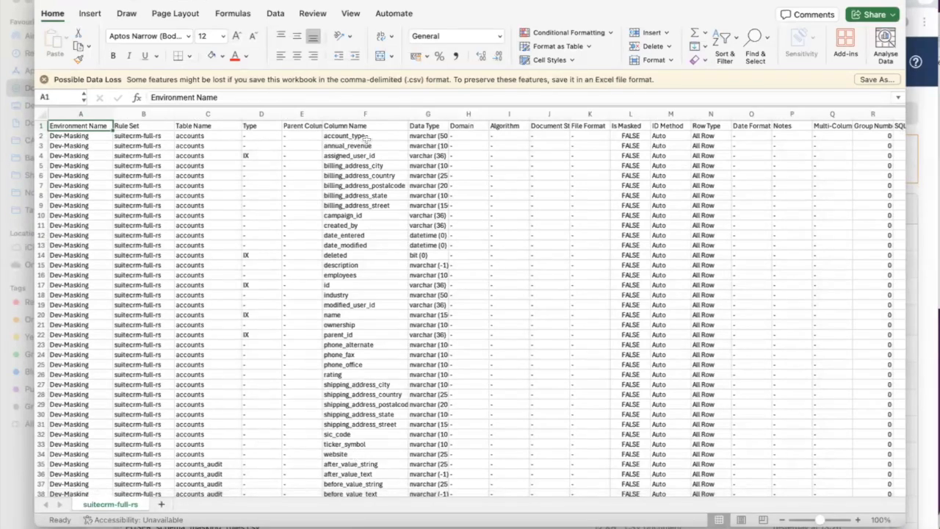
left_click_drag(447, 115, 462, 115)
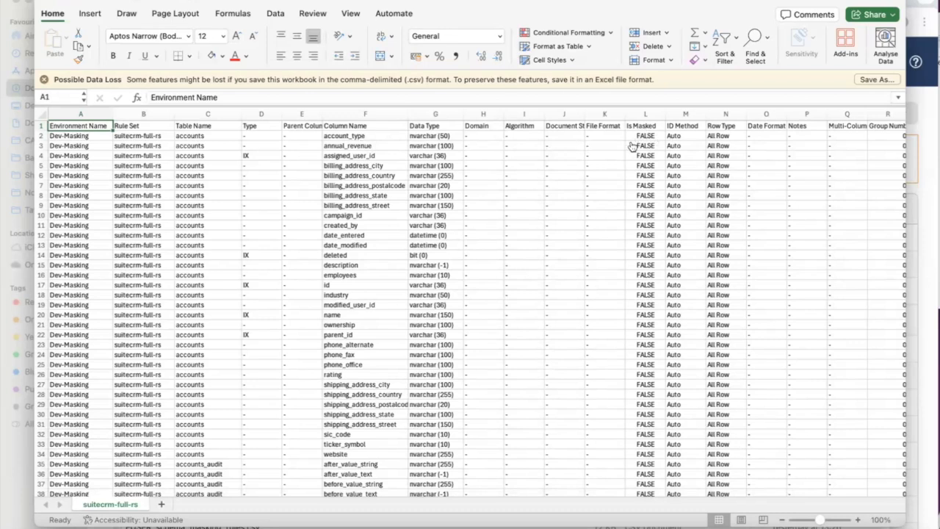
key("super+Tab")
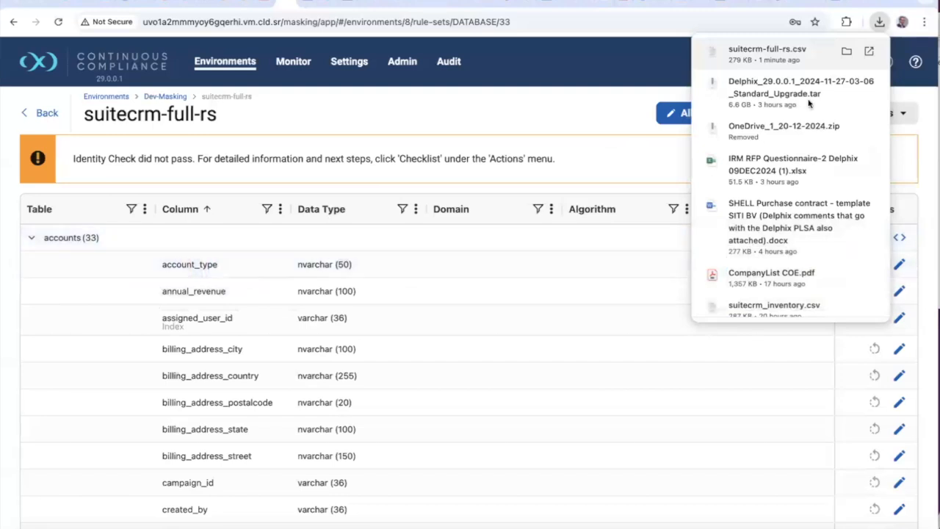
Turn off Enable Automatic Updates on shipping_address_city and save the column
left_click(646, 332)
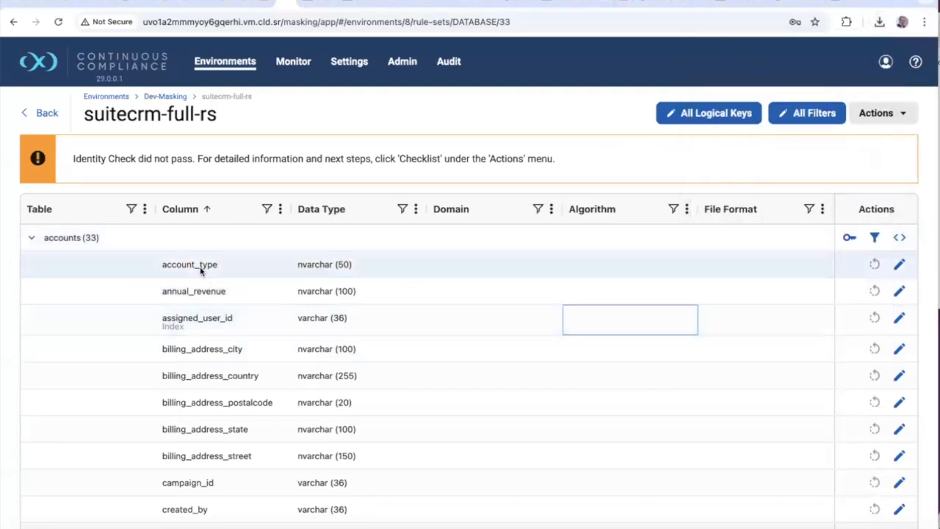
scroll(232, 418, "down", 3)
scroll(231, 418, "down", 3)
scroll(233, 419, "down", 2)
scroll(233, 419, "down", 3)
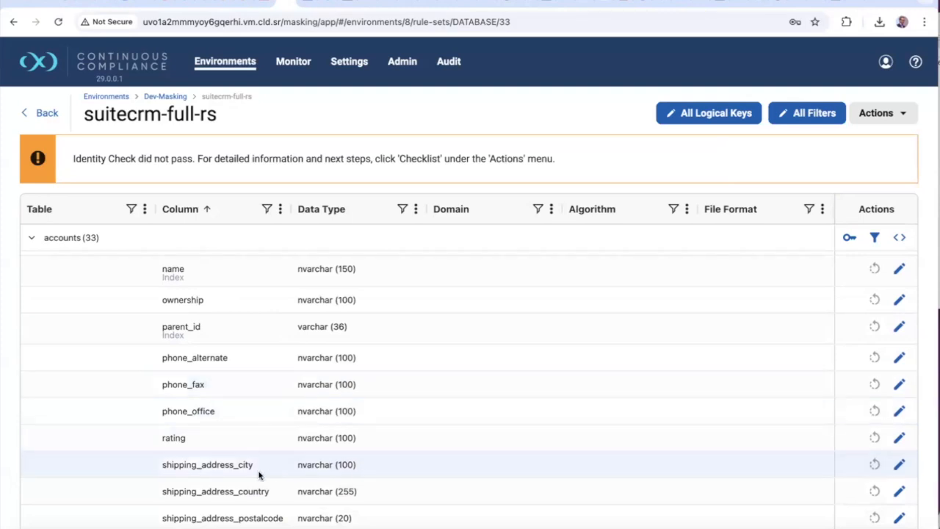
left_click(899, 464)
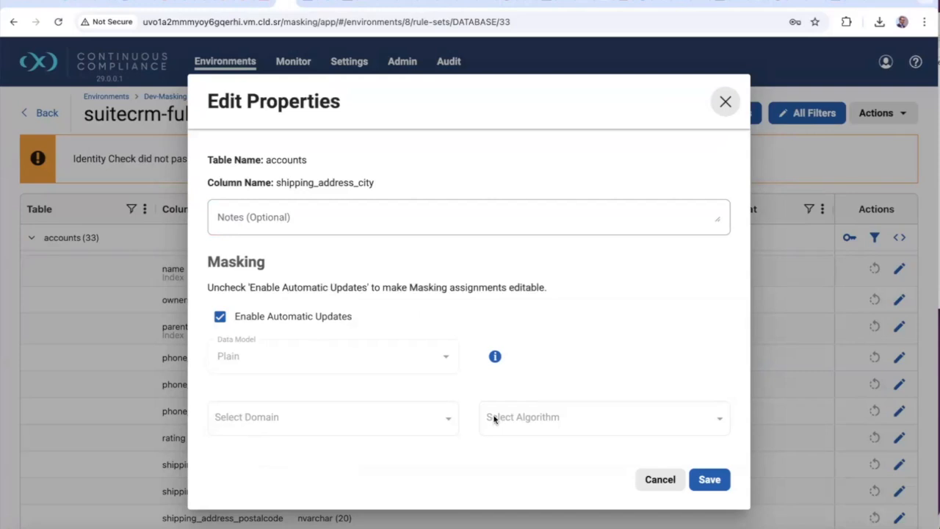
left_click(220, 319)
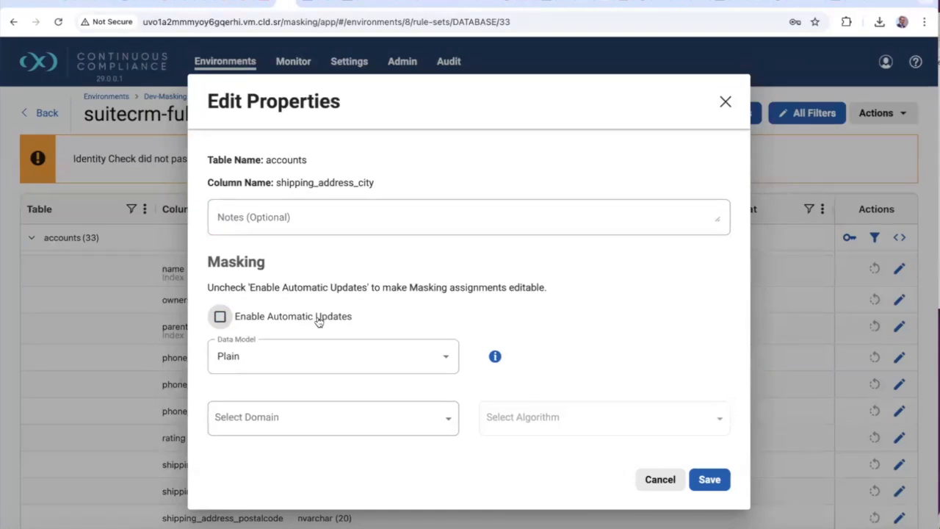
left_click(709, 478)
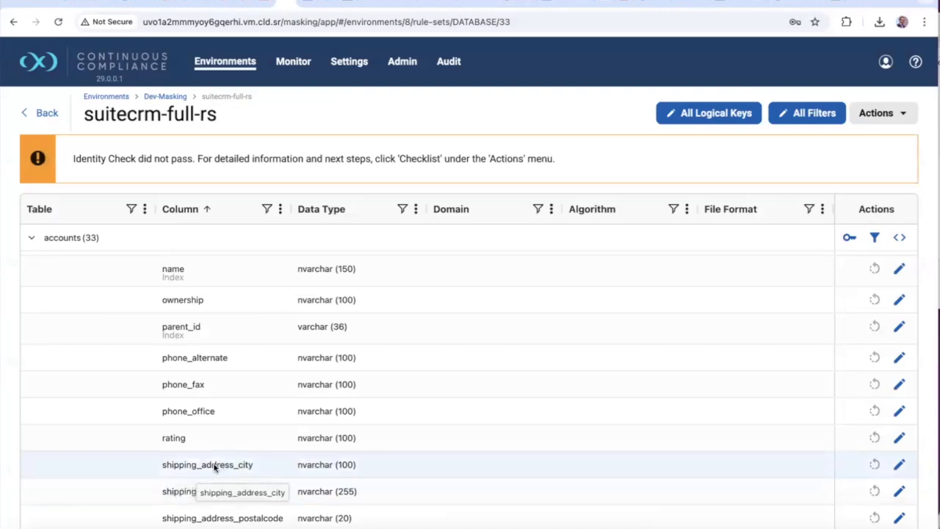
Re-enable Enable Automatic Updates on shipping_address_city and save again
scroll(651, 451, "down", 3)
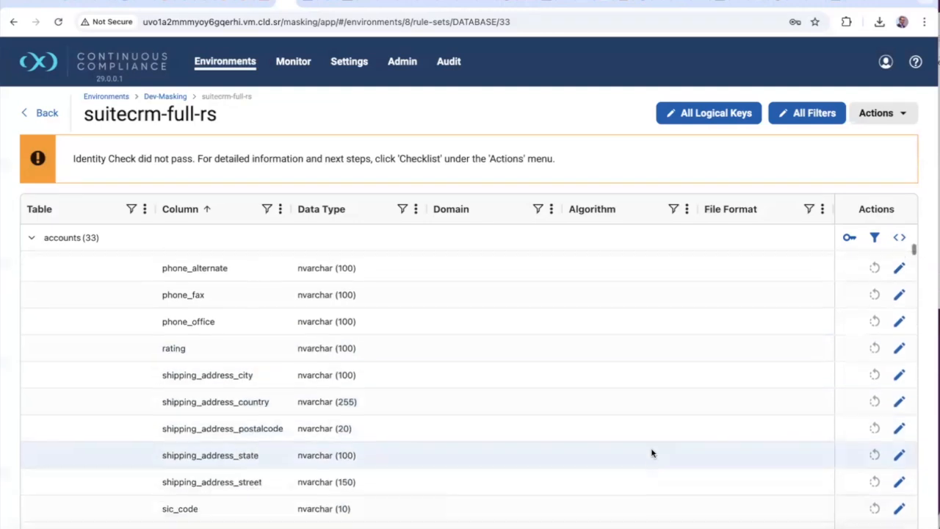
scroll(650, 449, "up", 1)
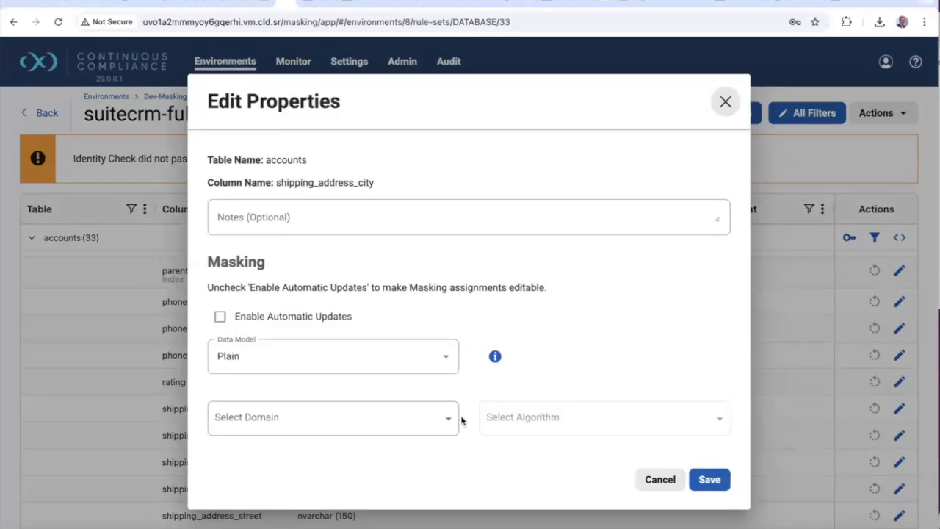
left_click(221, 317)
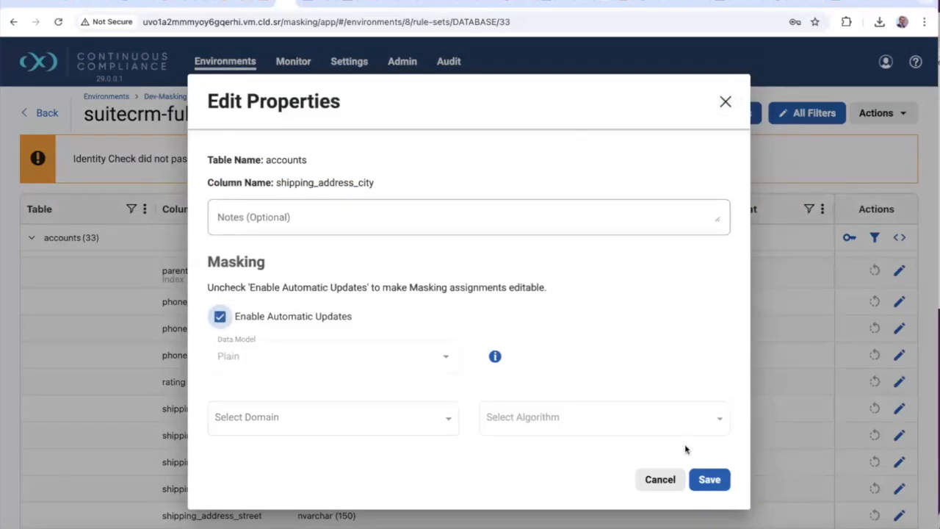
left_click(709, 480)
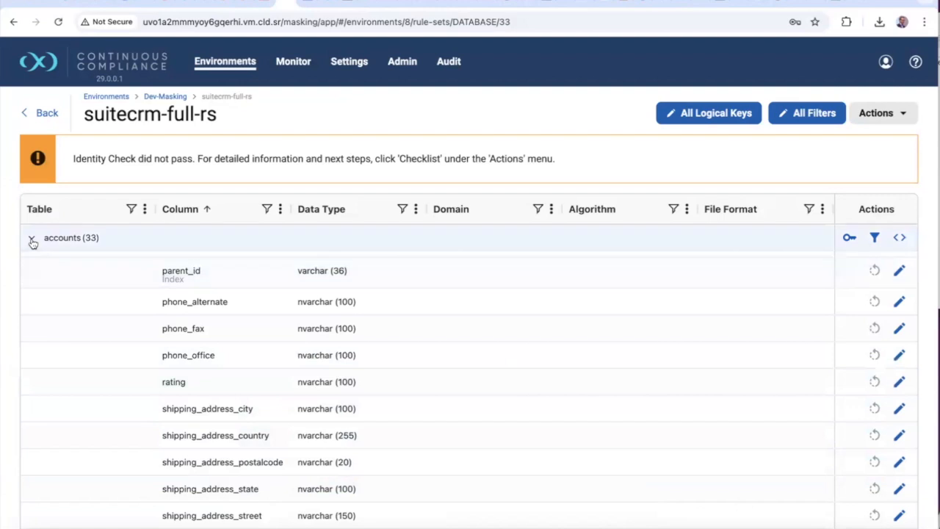
Collapse the accounts, accounts_audit, accounts_bugs and accounts_cases groups, then switch to the SuiteCRM tab
left_click(31, 237)
left_click(30, 264)
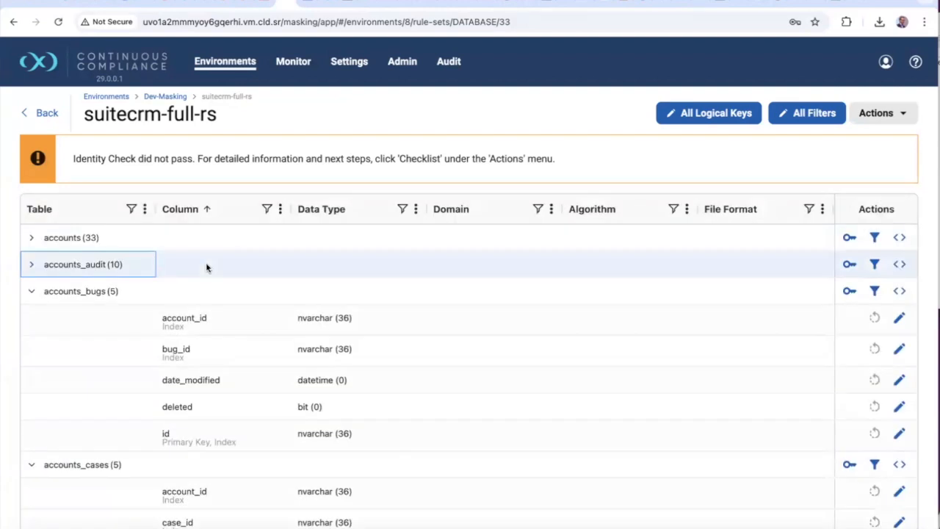
left_click(31, 294)
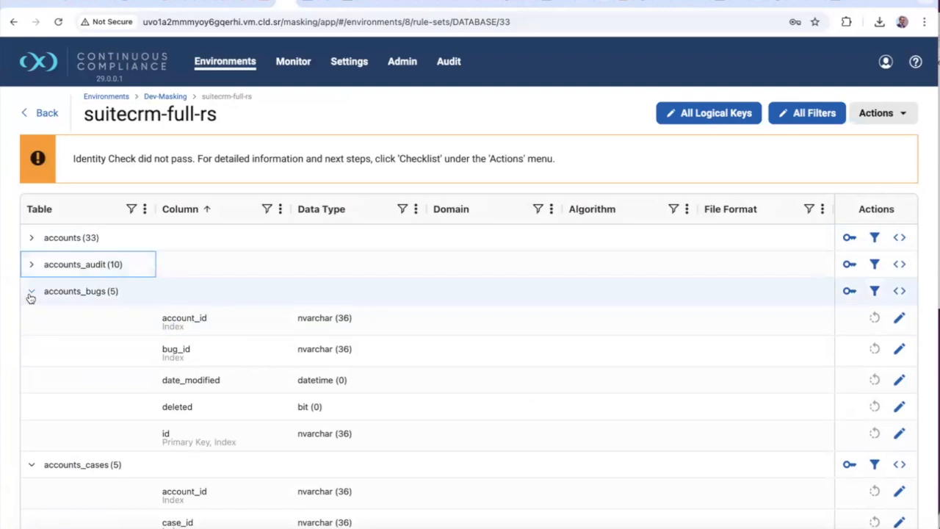
left_click(31, 318)
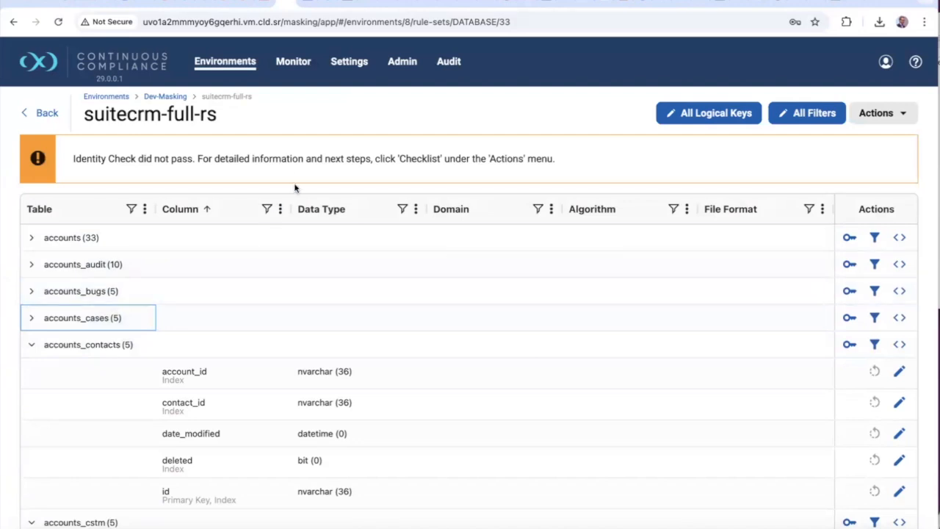
left_click(268, 3)
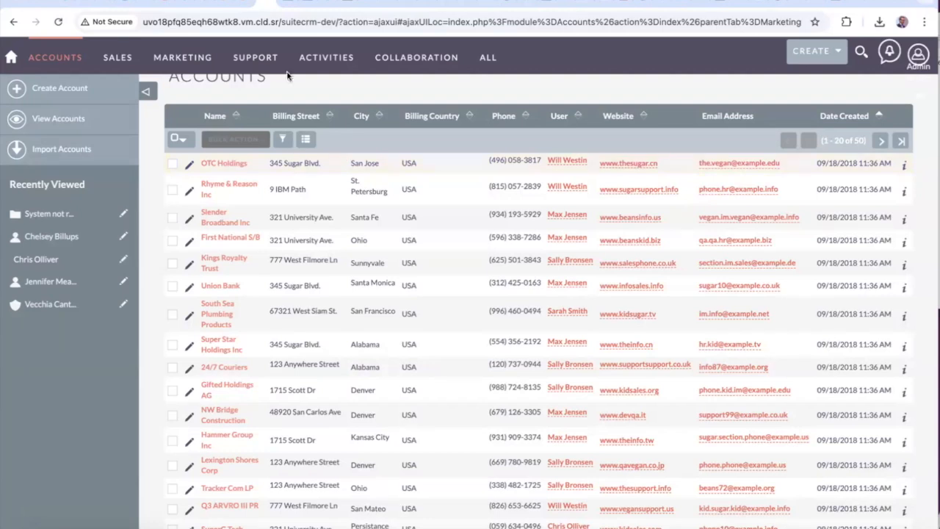
Switch to the CloudShare tab showing DbVisualizer's SuiteCRM_DEV table list
mouse_move(287, 69)
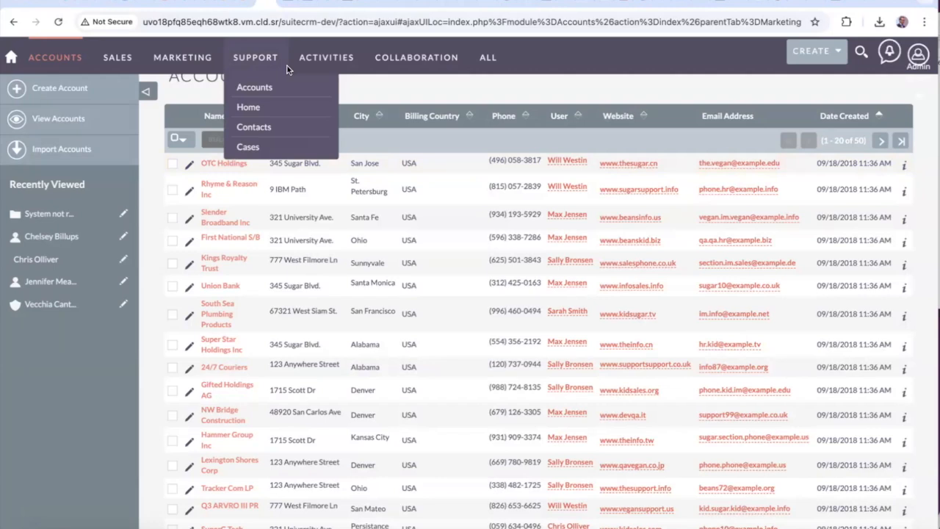
left_click(245, 3)
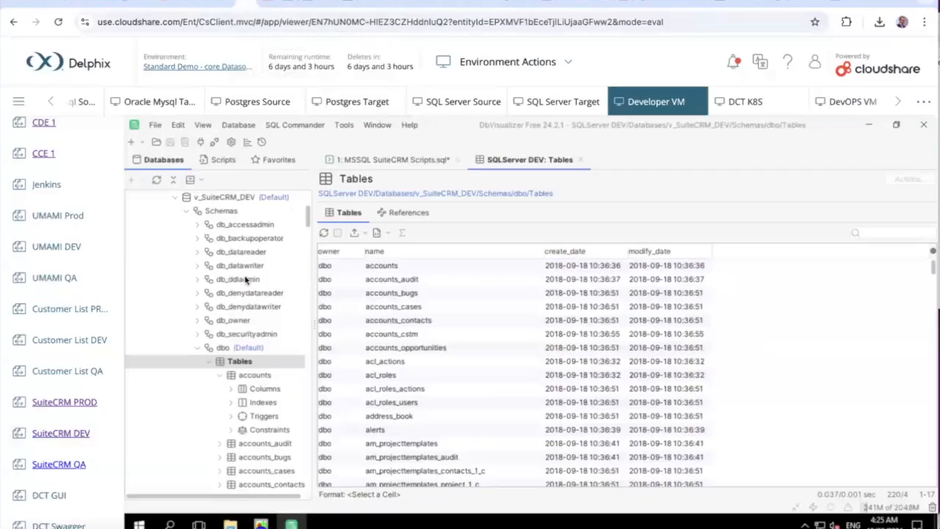
In the MSSQL SuiteCRM Scripts editor, execute the CREATE TABLE TableRowCounts statement
left_click(384, 161)
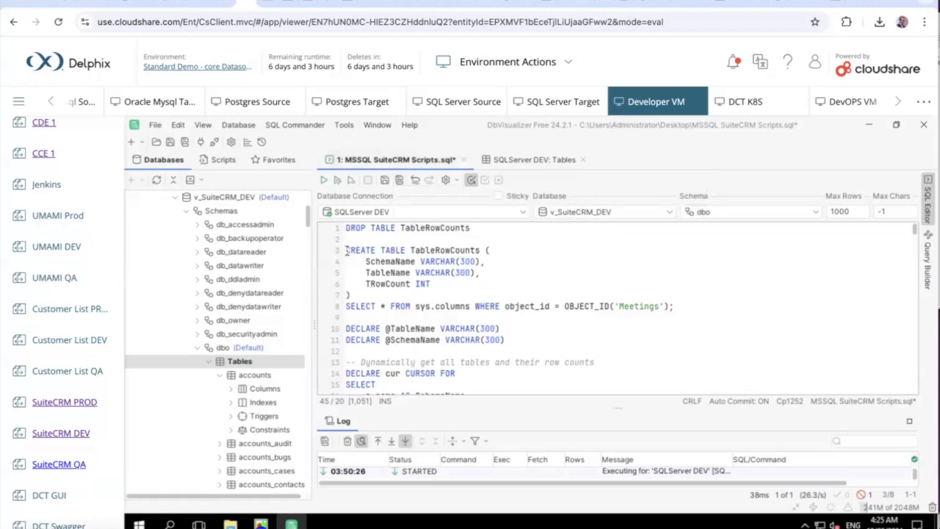
left_click_drag(346, 250, 351, 294)
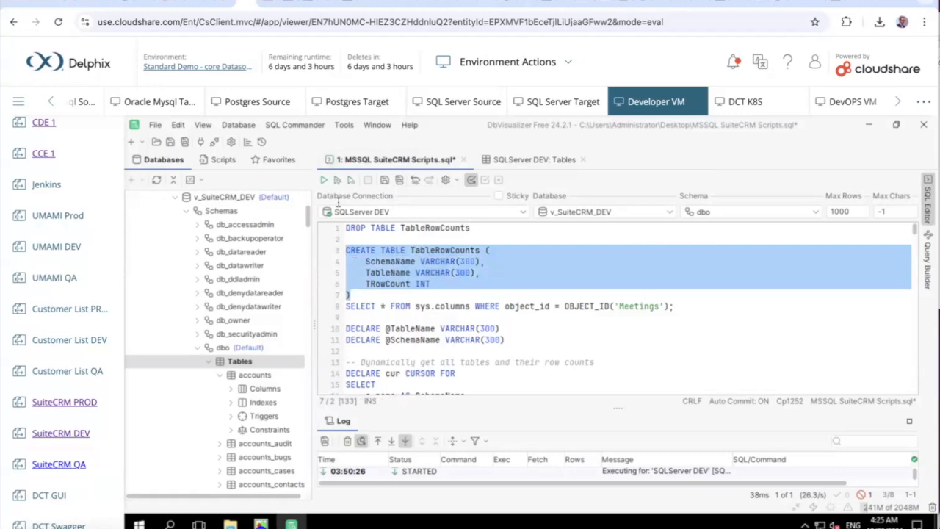
left_click(324, 179)
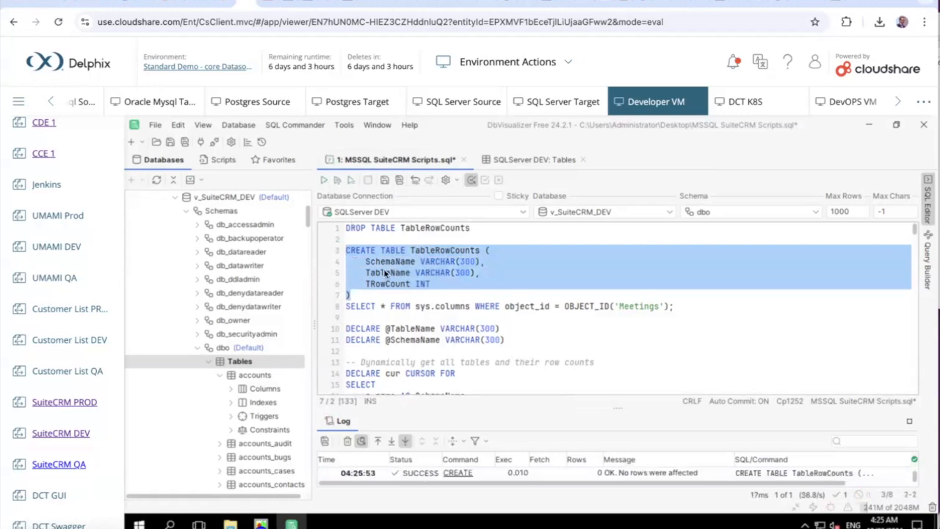
Select the row-counting cursor script through DEALLOCATE cur and execute it
scroll(385, 273, "down", 2)
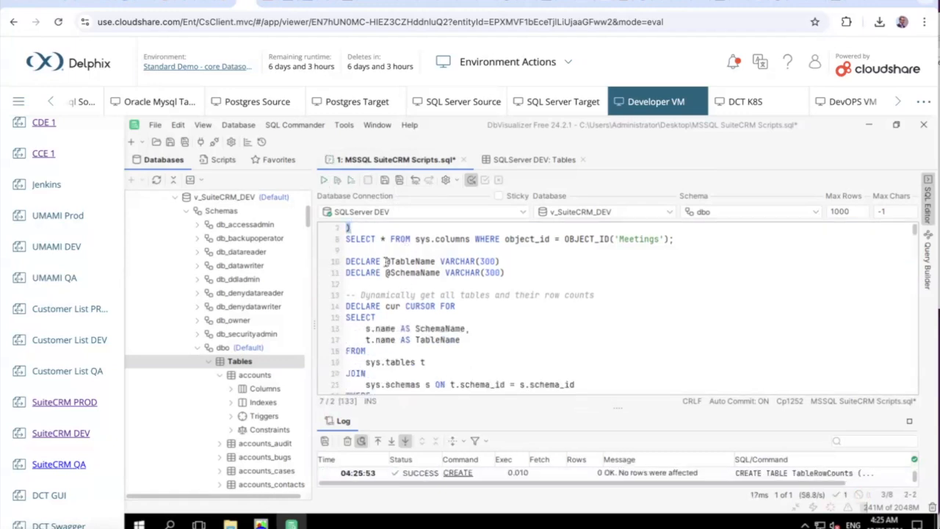
left_click_drag(346, 235, 506, 380)
left_click_drag(564, 365, 674, 367)
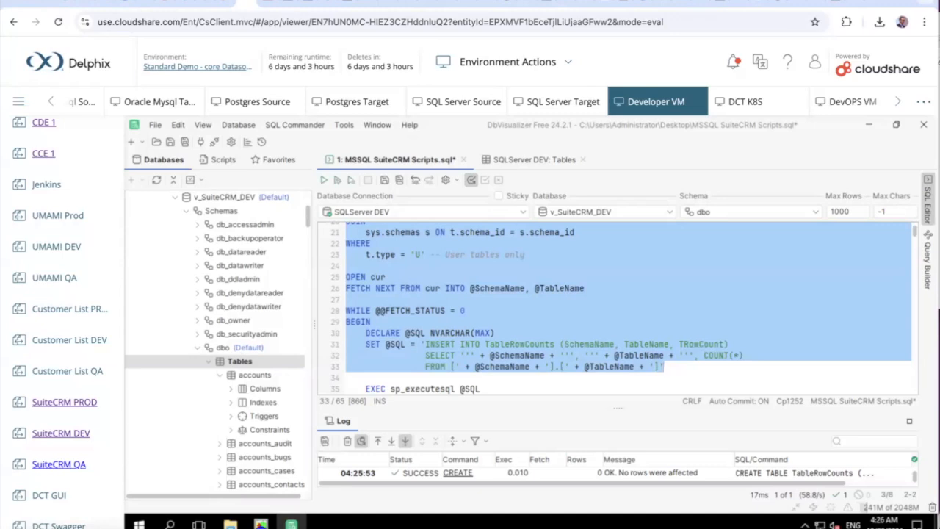
key("shift+Down")
key("shift+Down")
key("shift+Down")
key("shift+Down")
key("shift+Down")
key("shift+Down")
key("shift+Down")
key("shift+Down")
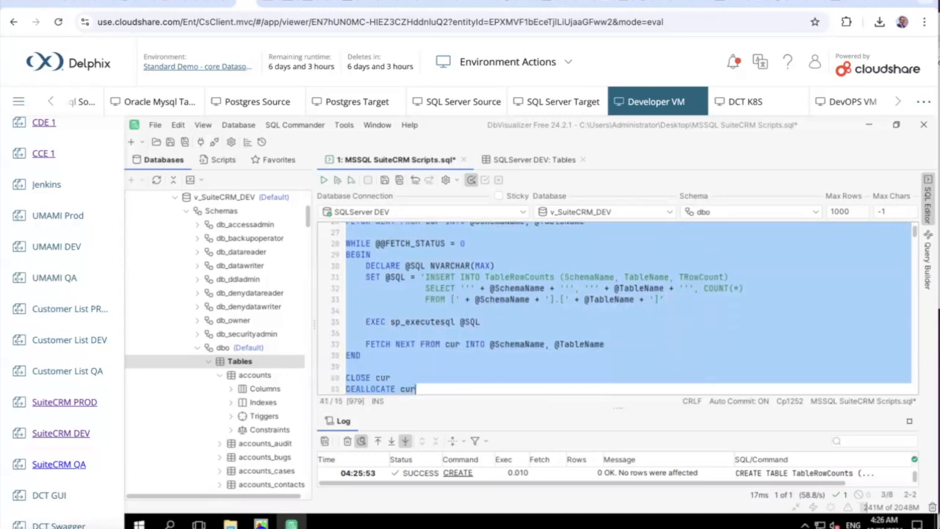
key("shift+Down")
key("shift+Down")
key("shift+Up")
key("shift+Up")
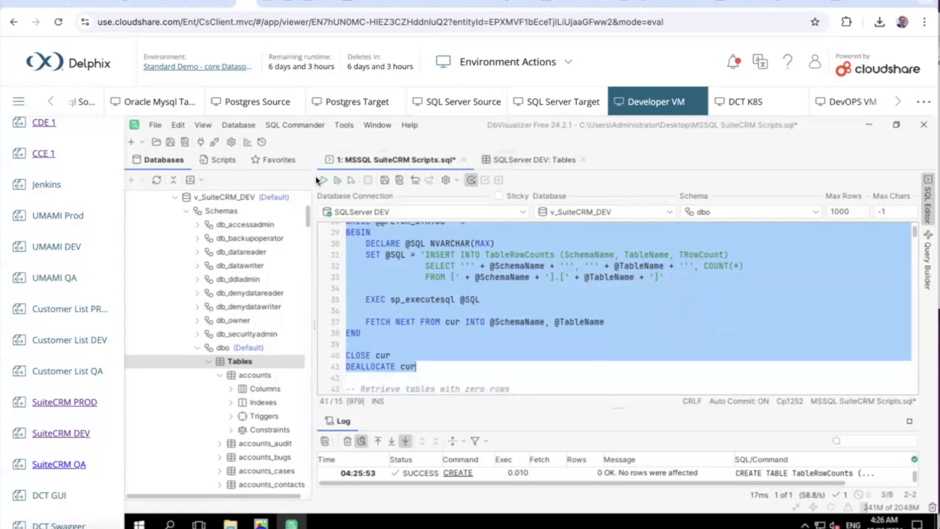
left_click(323, 181)
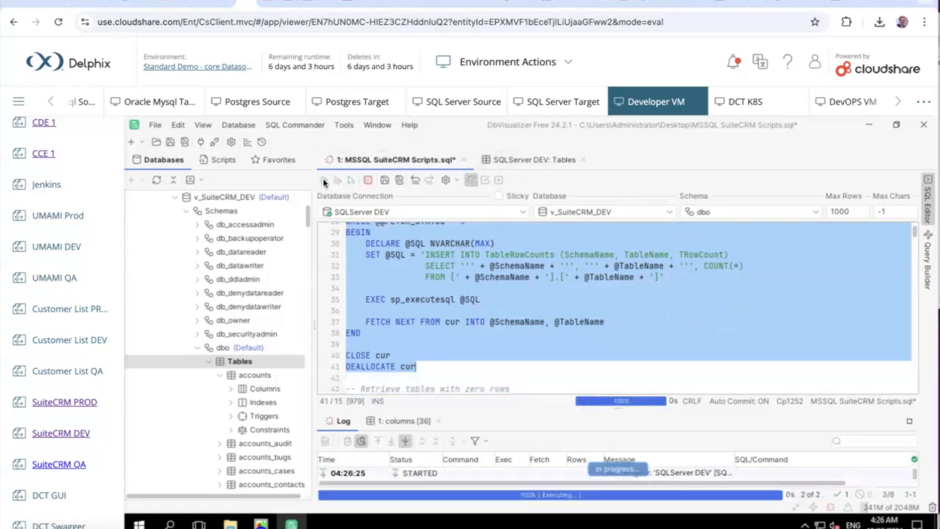
Select the SELECT TableName query that lists tables with rows
scroll(451, 379, "down", 1)
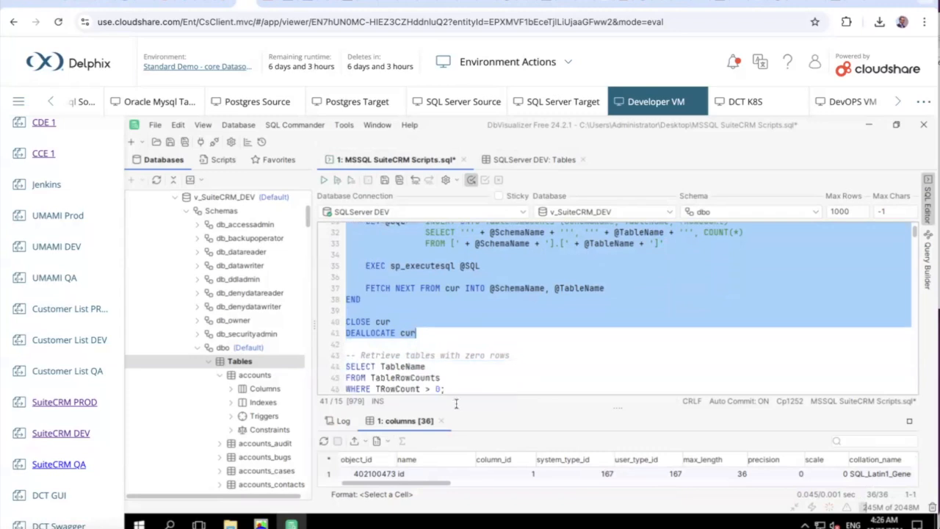
scroll(444, 367, "down", 1)
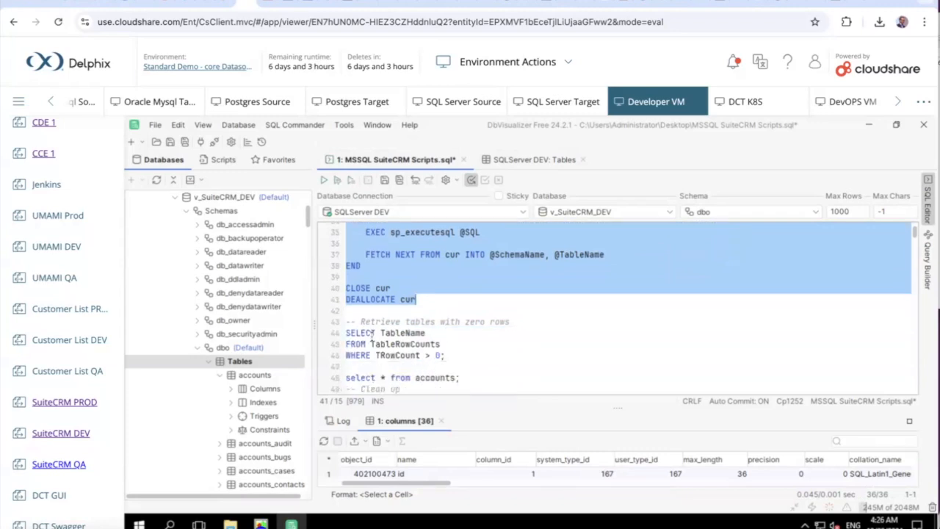
left_click(348, 333)
left_click_drag(349, 332, 445, 356)
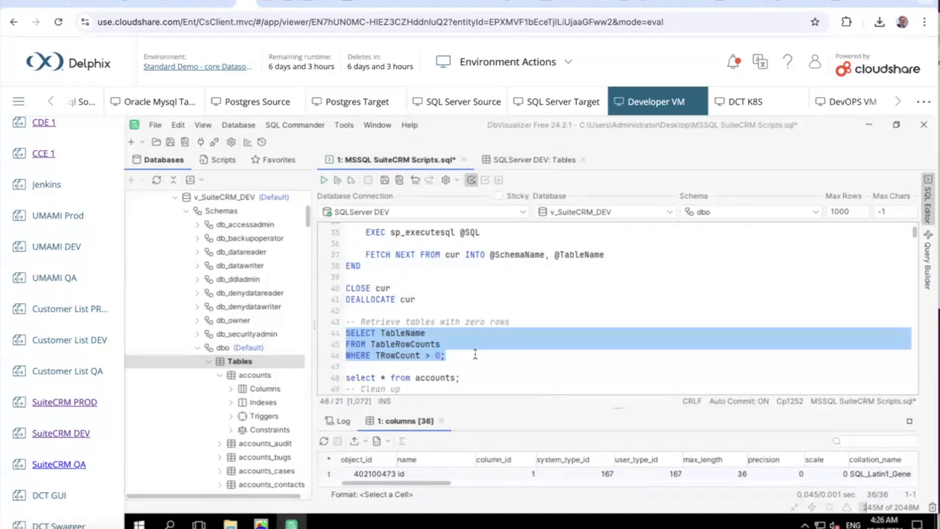
Run the TableRowCounts query and select table names in rows 1–43, then switch to Excel
left_click(324, 181)
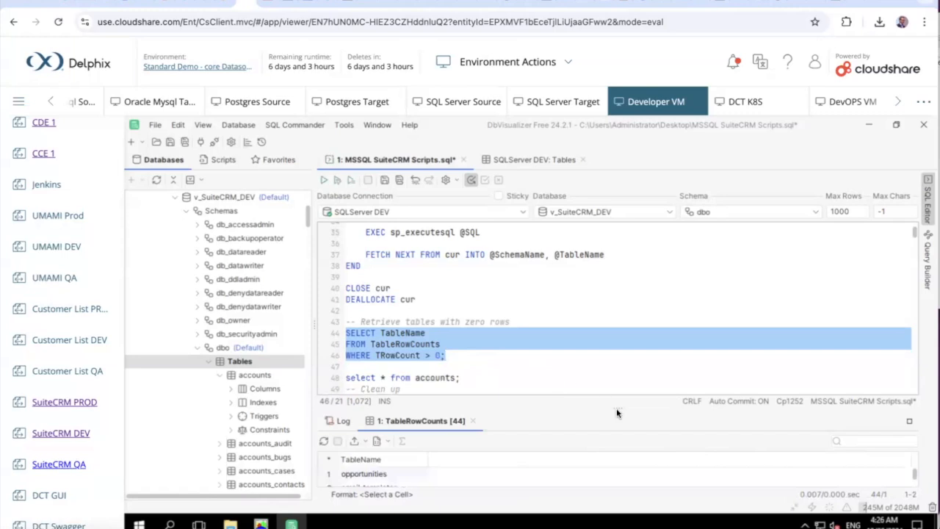
left_click_drag(616, 406, 612, 288)
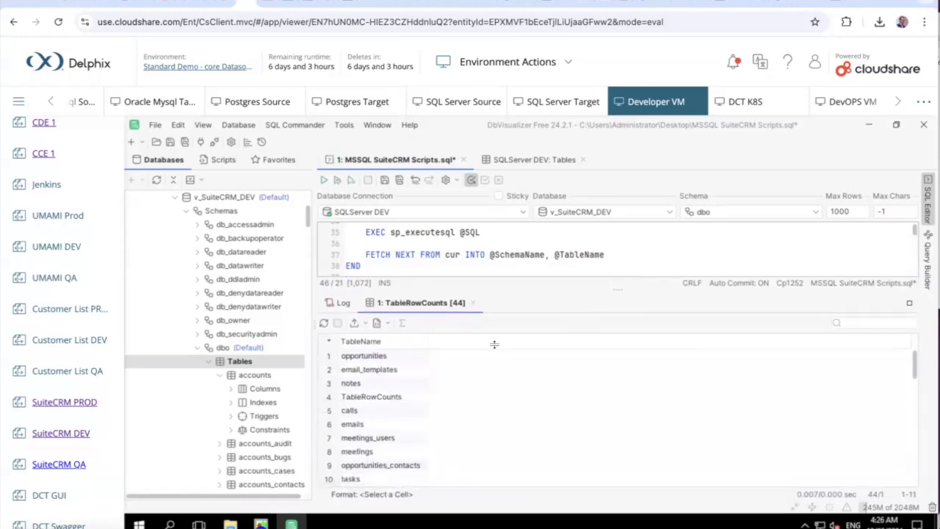
scroll(400, 365, "down", 2)
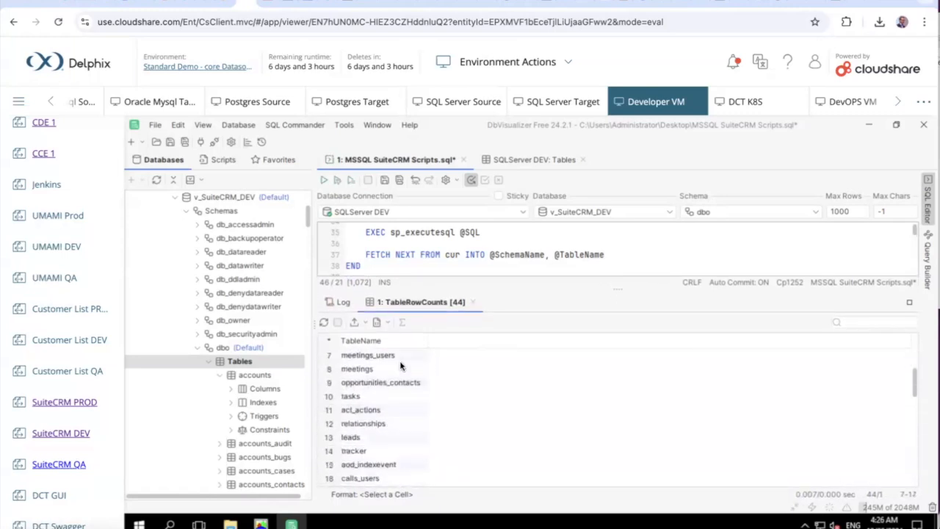
scroll(400, 366, "down", 9)
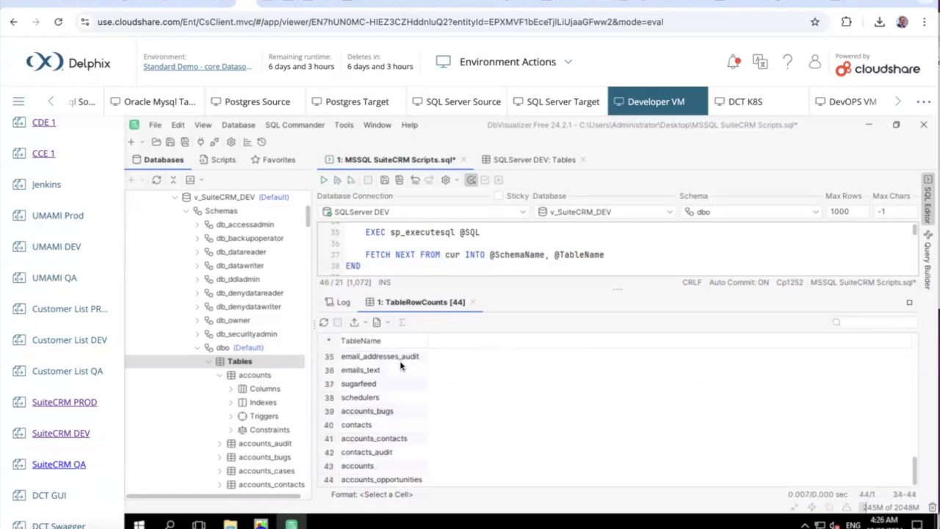
scroll(400, 365, "up", 11)
left_click(345, 356)
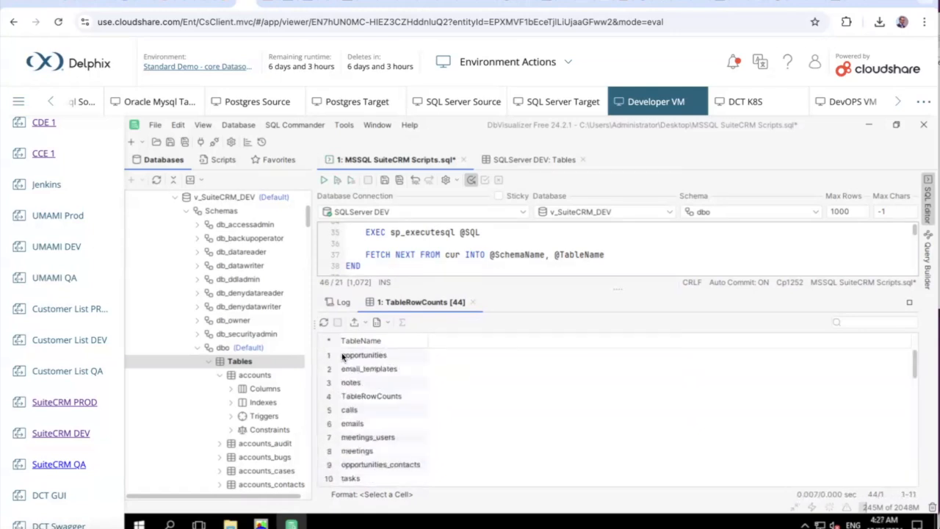
left_click_drag(404, 466, 400, 520)
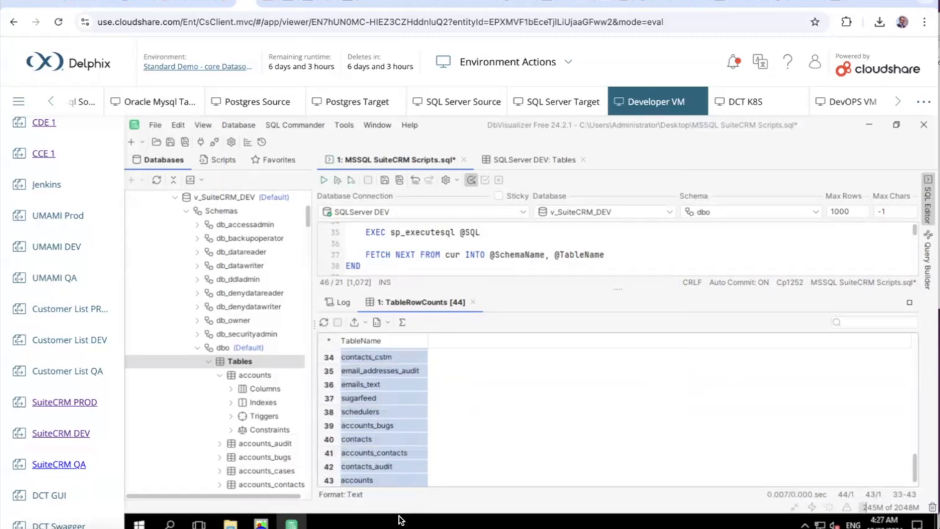
key("super+Tab")
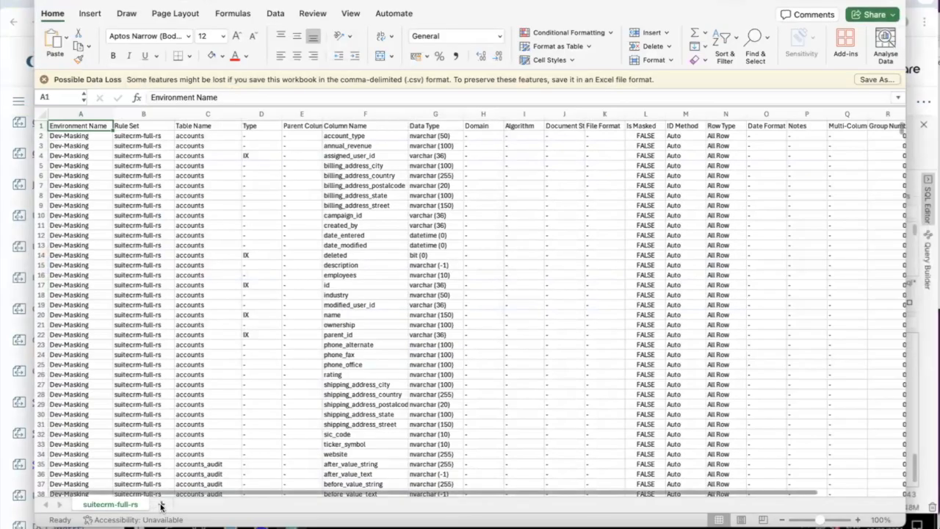
Paste the 43 table names into a new Sheet1, autofit column A, and return to suitecrm-full-rs
left_click(161, 506)
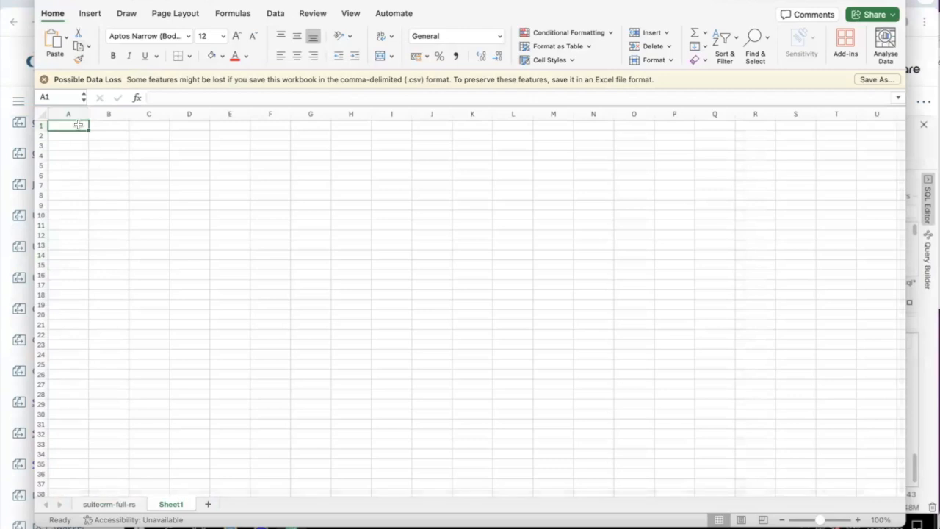
key("super+v")
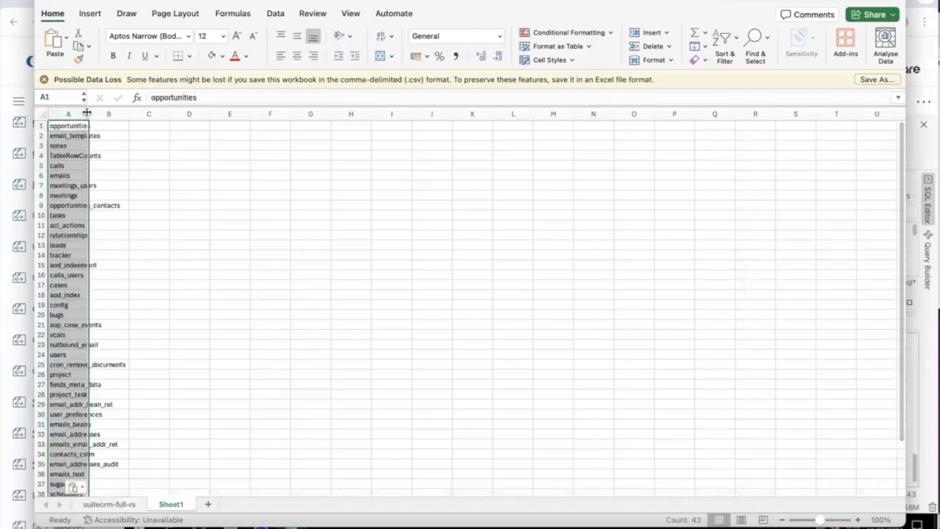
double_click(87, 112)
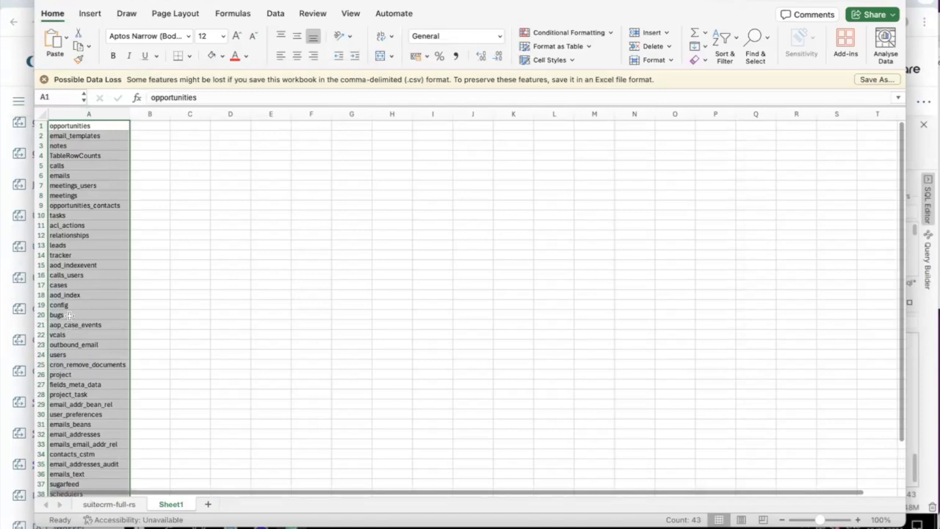
left_click(103, 505)
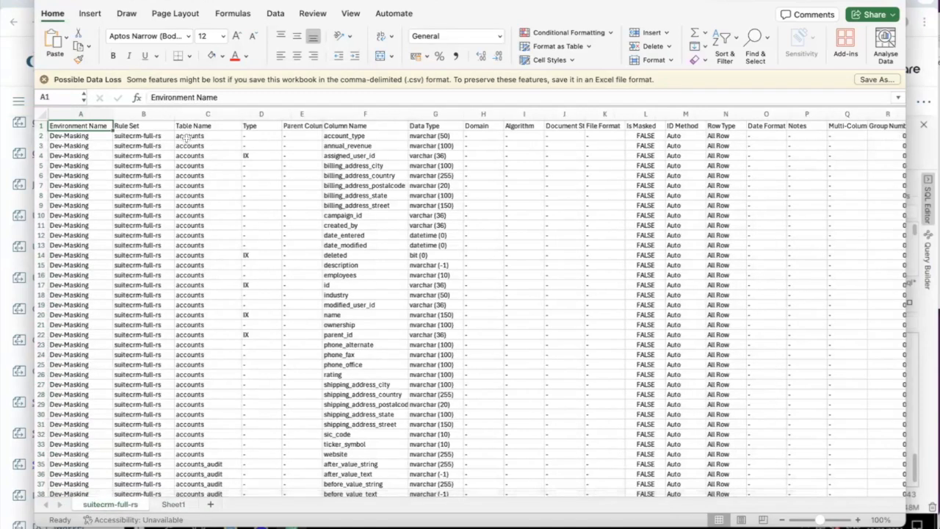
left_click(171, 505)
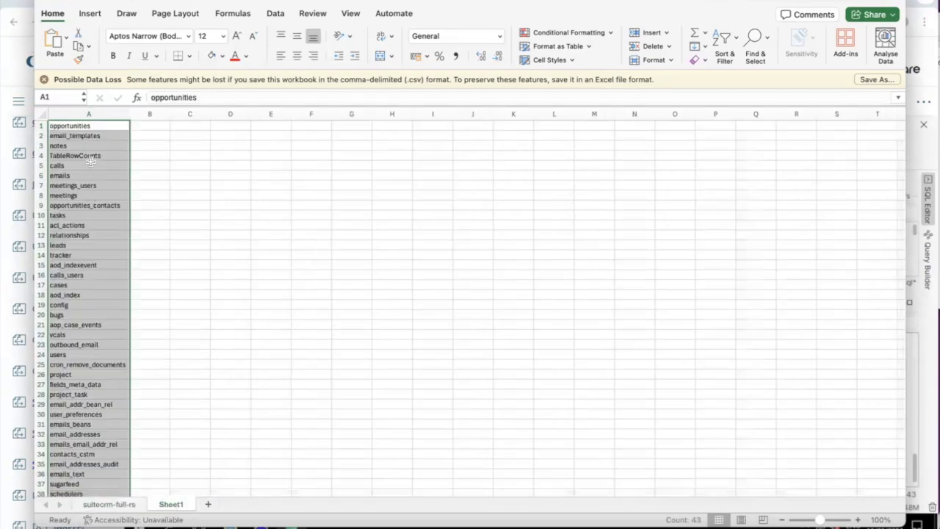
left_click(107, 504)
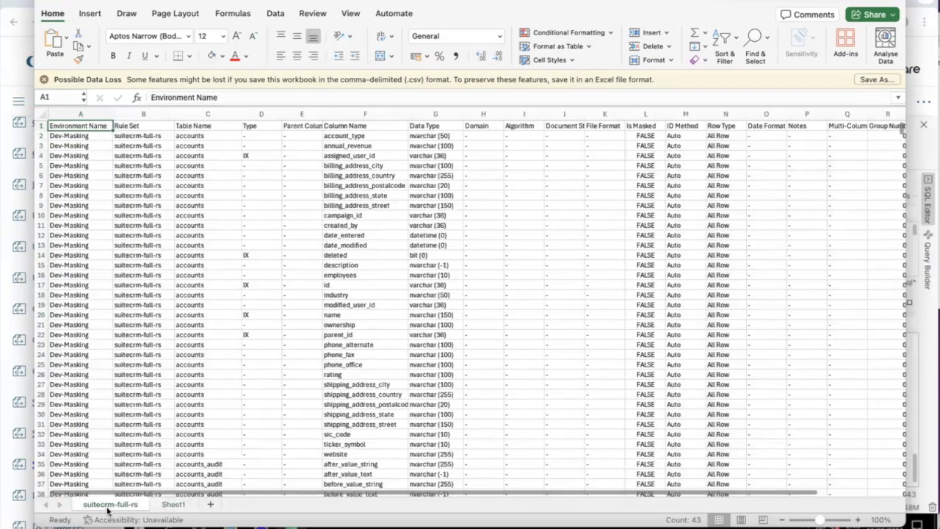
left_click(675, 136)
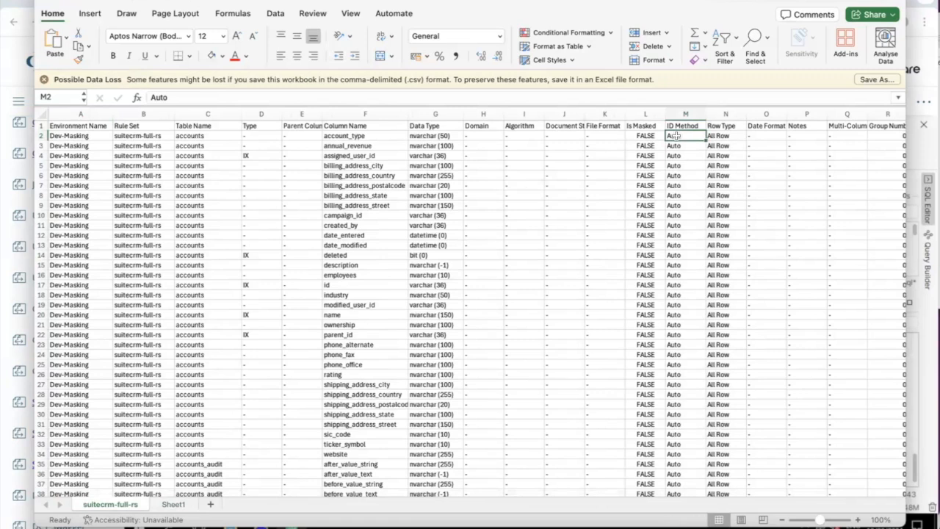
type("User")
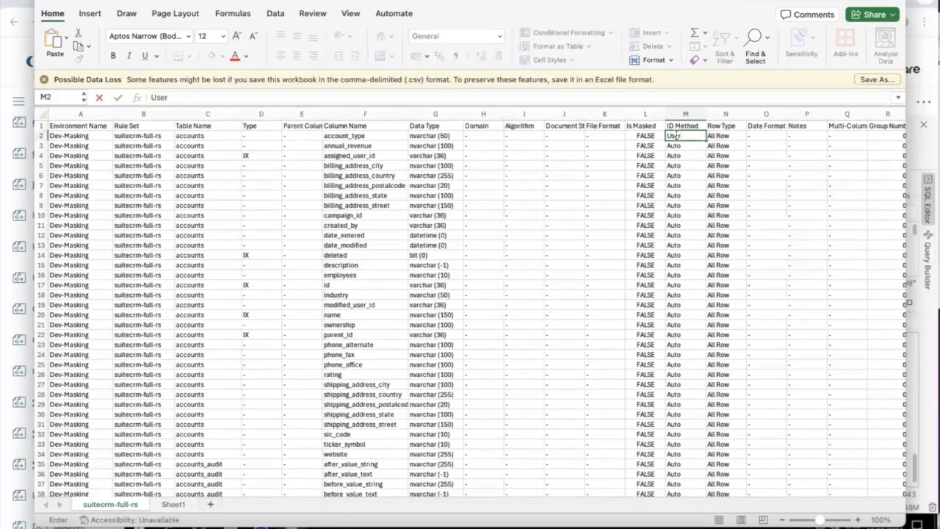
left_click(677, 146)
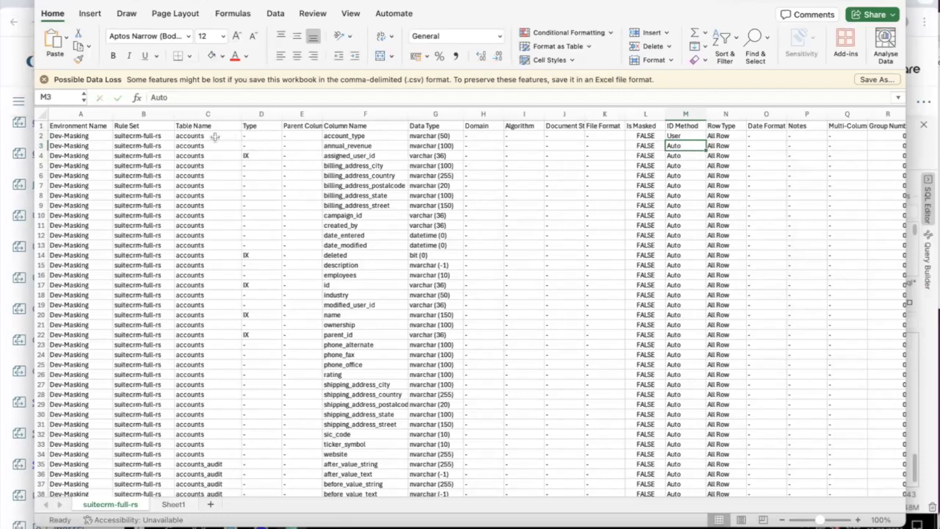
left_click(671, 135)
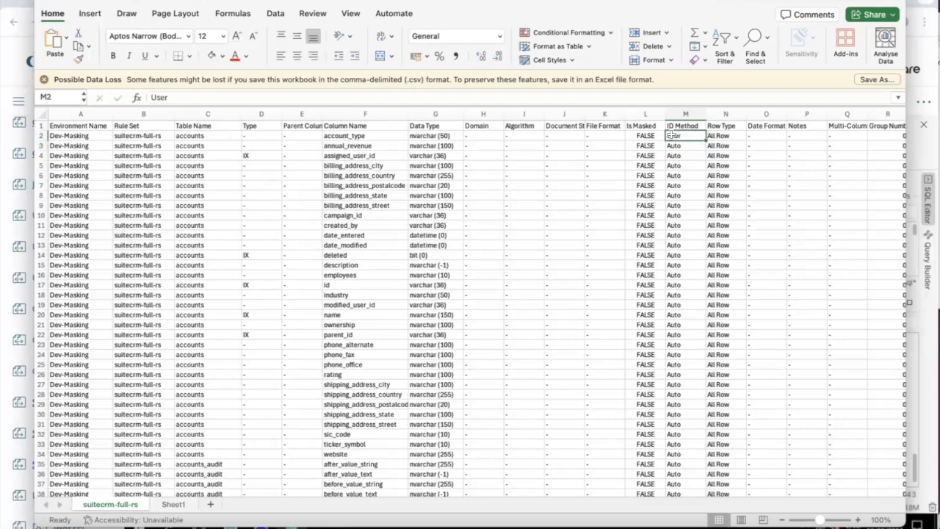
type("Auto")
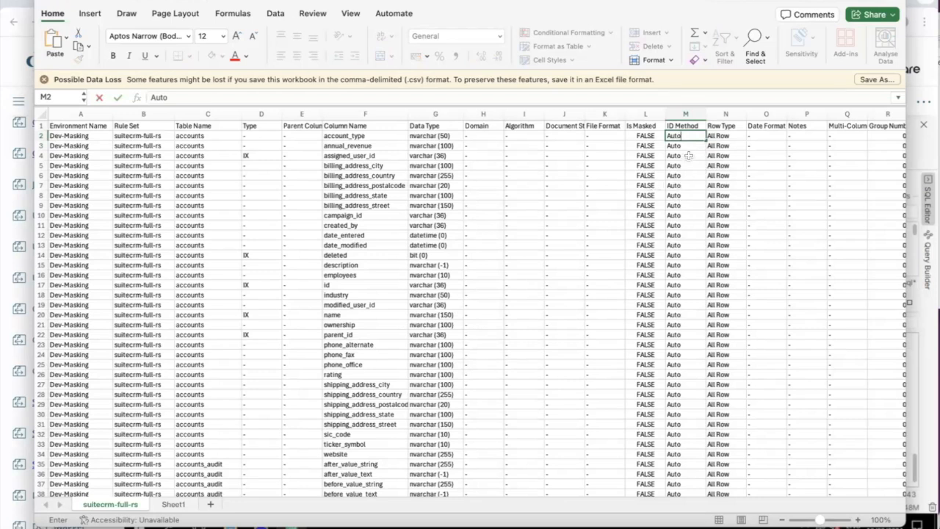
left_click(176, 506)
left_click(114, 506)
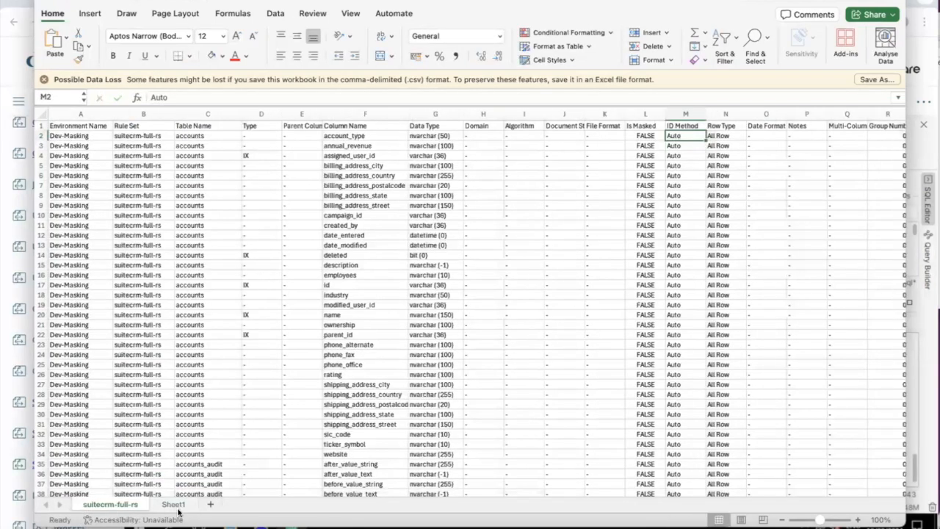
left_click(170, 506)
left_click(122, 507)
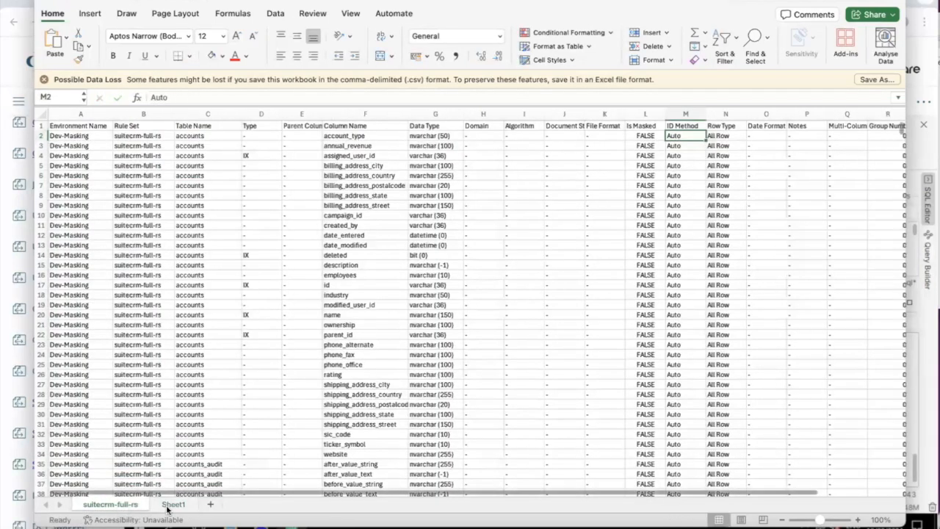
left_click(171, 507)
left_click(127, 506)
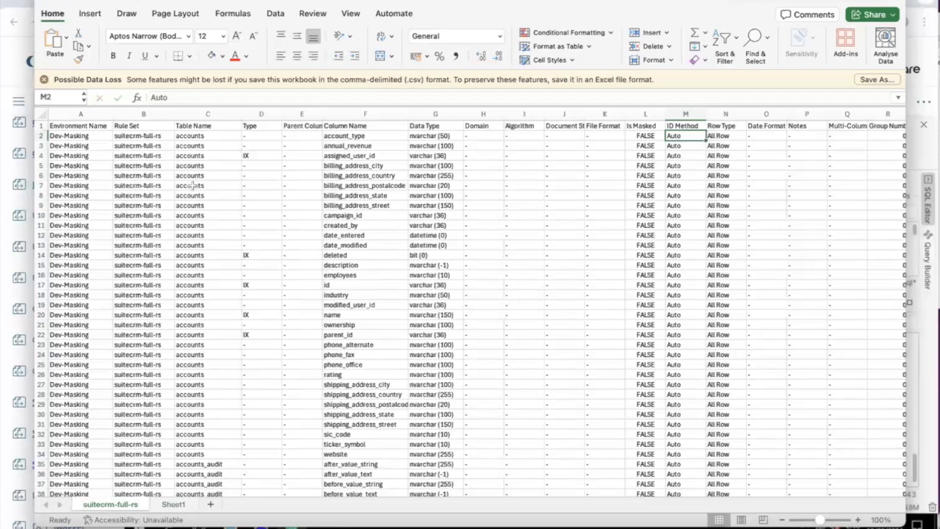
left_click(132, 506)
left_click(175, 504)
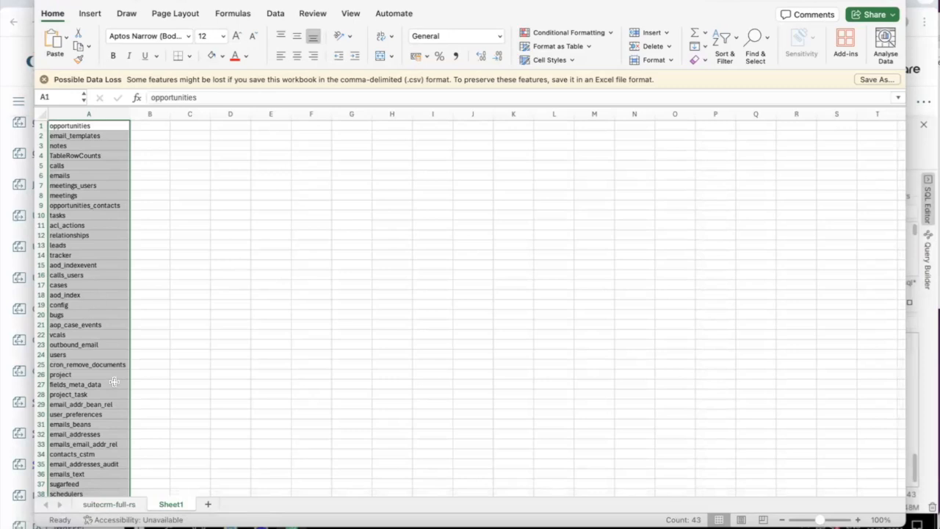
left_click(91, 505)
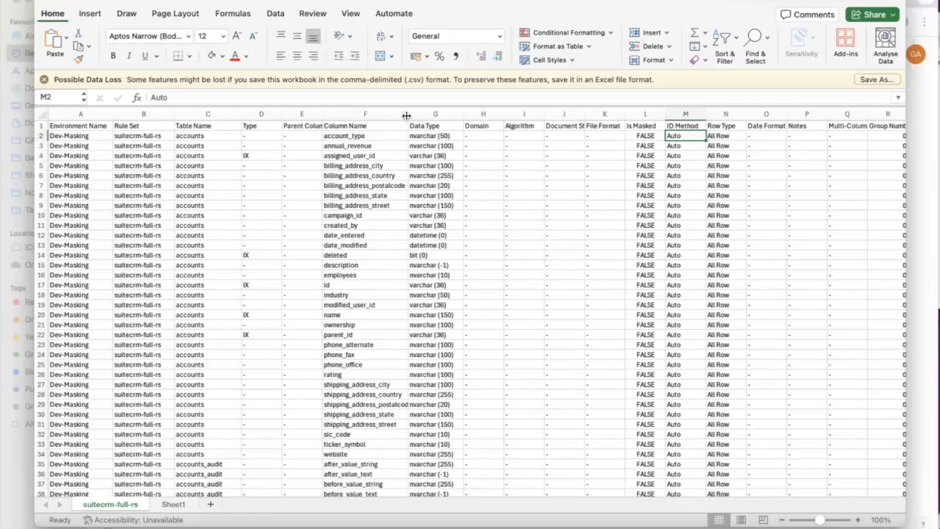
Paste the MATCH lookup formula into M2, using C2 and absolute range Sheet1!$A$1:$A$43
left_click(388, 93)
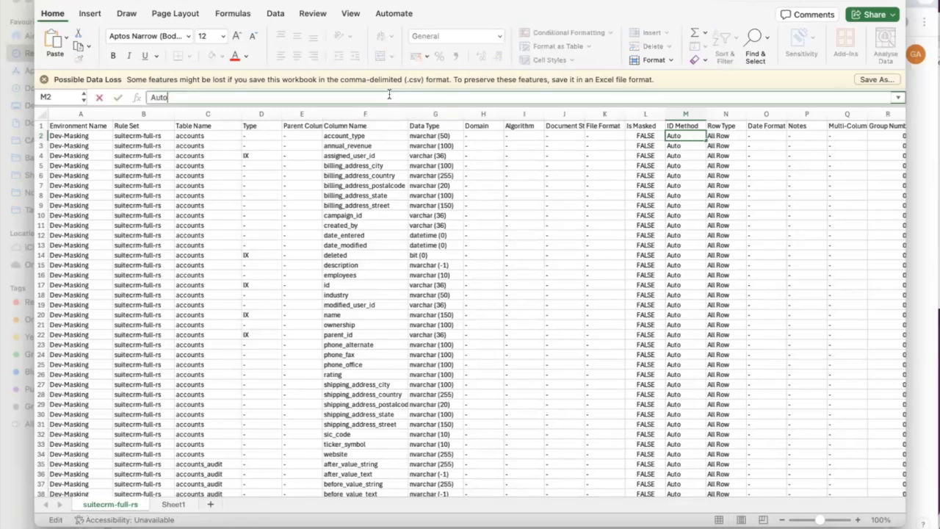
left_click_drag(168, 97, 150, 97)
type("=IF(ISNUMBER(MATCH(A2, Sheet2!A:A, 0)), \"Exists\", \"Not Found\")")
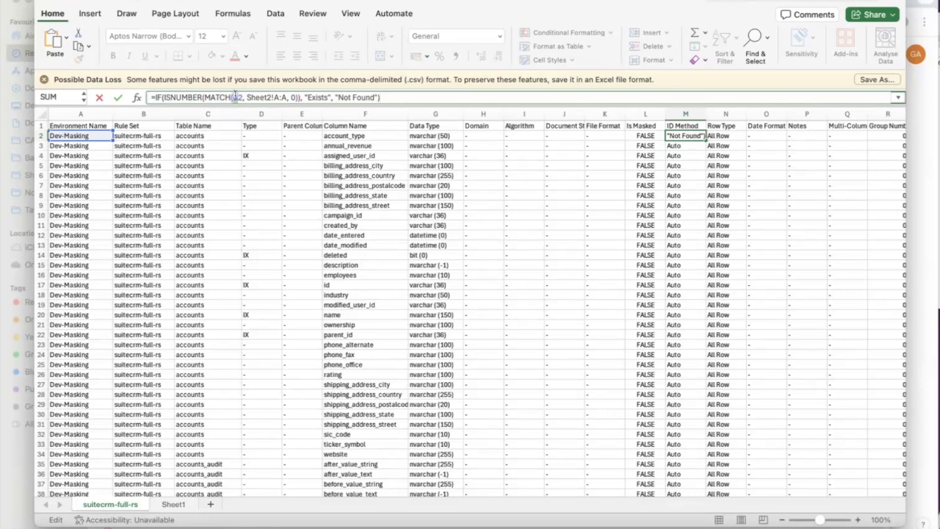
type("C")
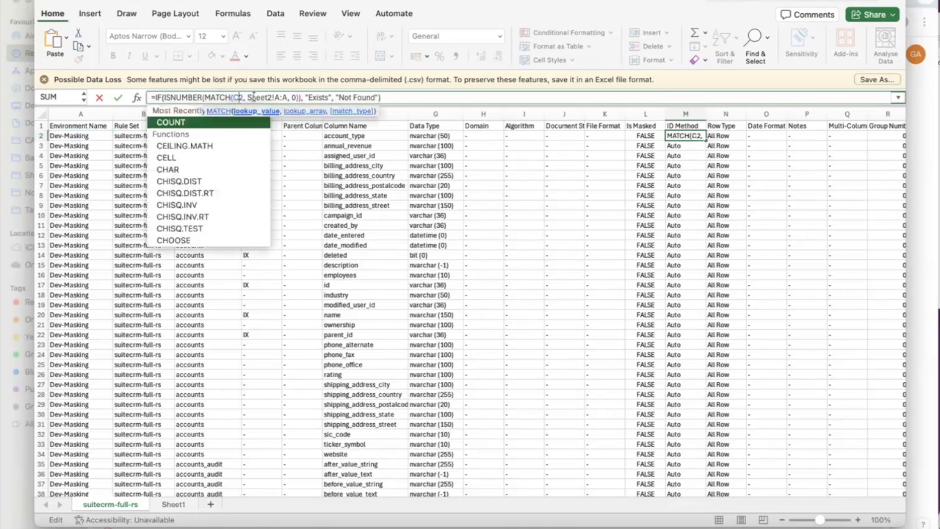
left_click(256, 98)
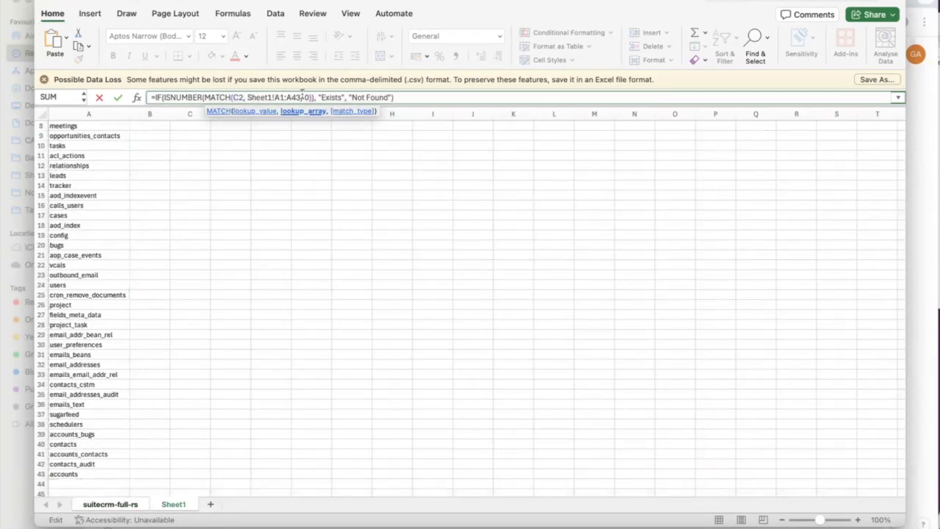
left_click_drag(301, 98, 276, 98)
key("F4")
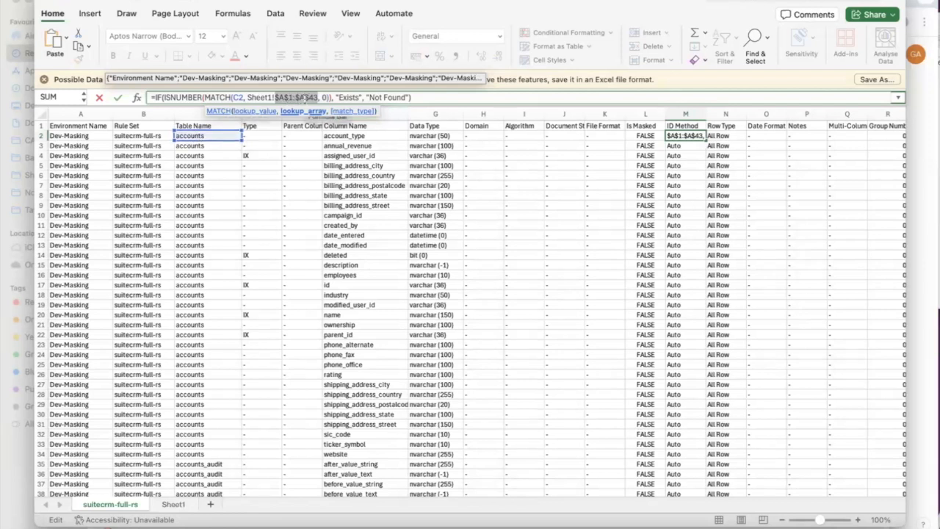
Set the formula's results to "Auto" when found and "User" otherwise, and confirm it
left_click_drag(359, 97, 339, 97)
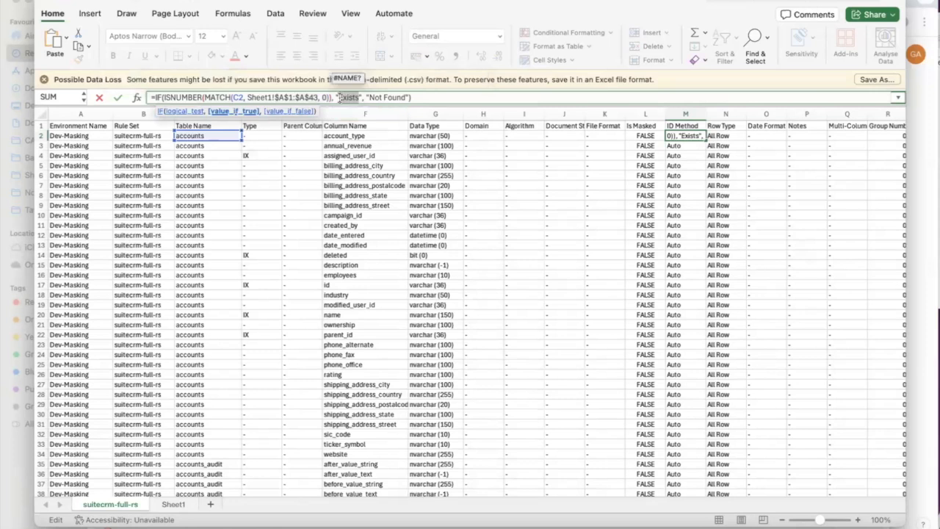
type("Auto")
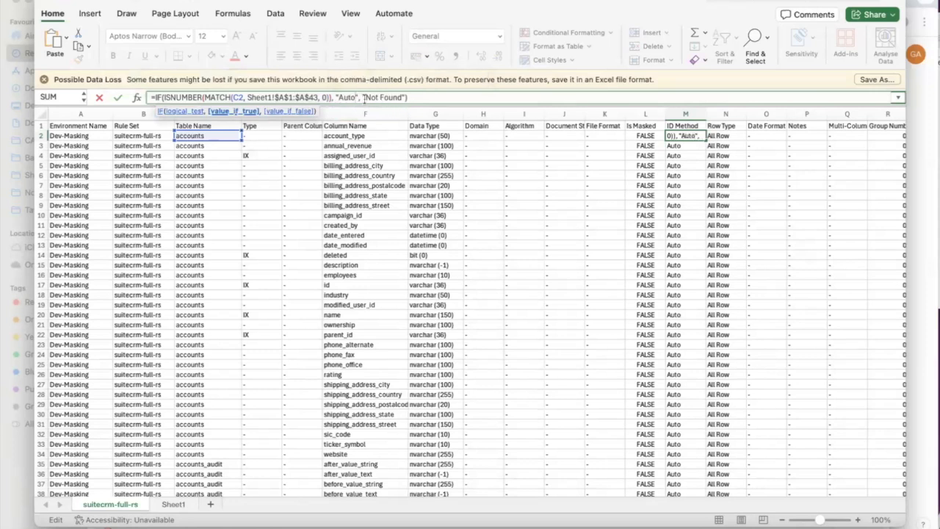
left_click_drag(403, 97, 366, 97)
type("User")
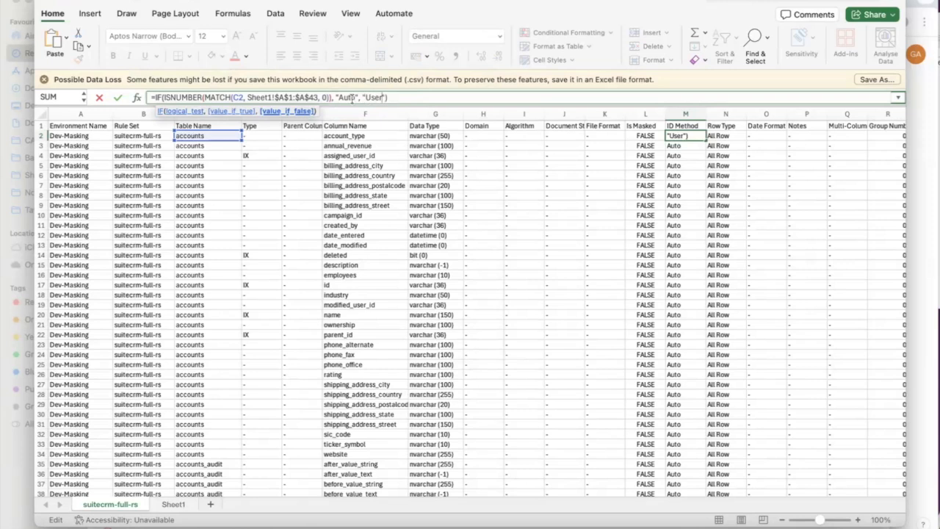
left_click(118, 102)
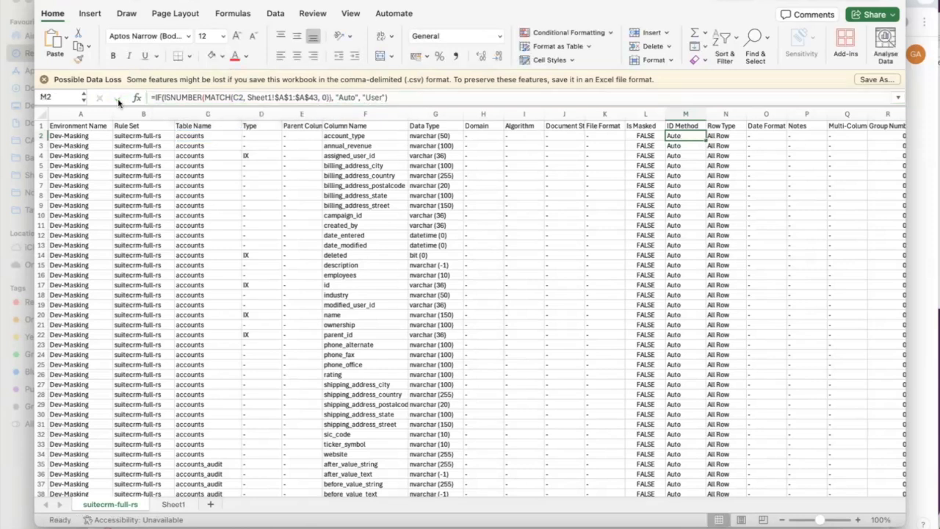
Fill the M2 formula down column M to row 2556 and open Move or Copy for the sheet
key("super+c")
left_click(676, 144)
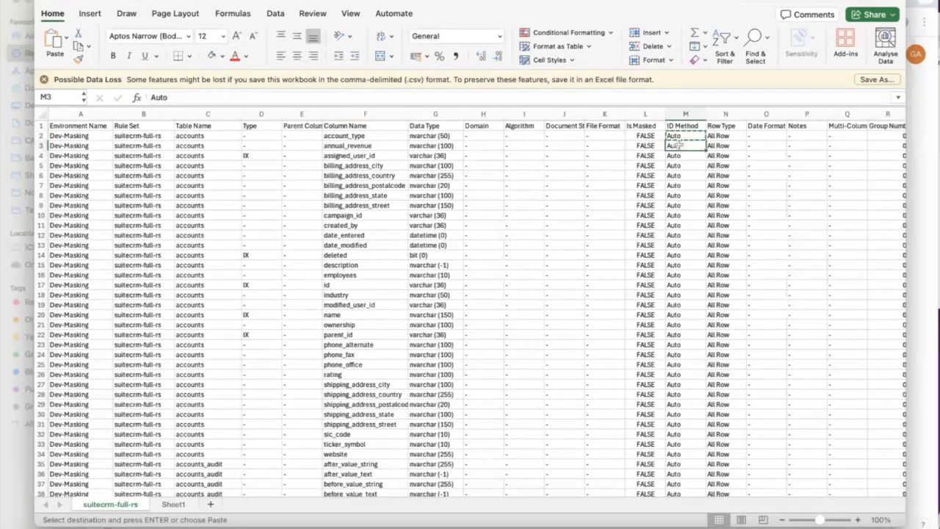
key("super+shift+Down")
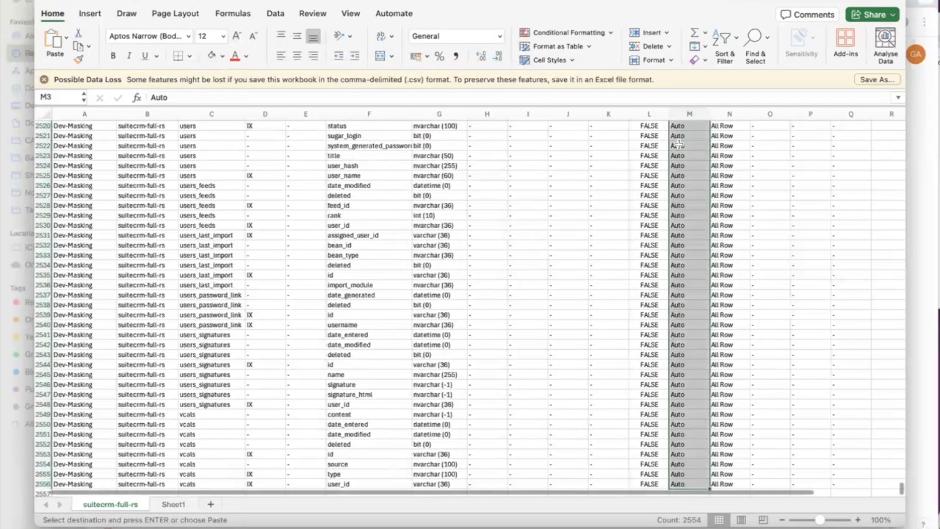
key("super+v")
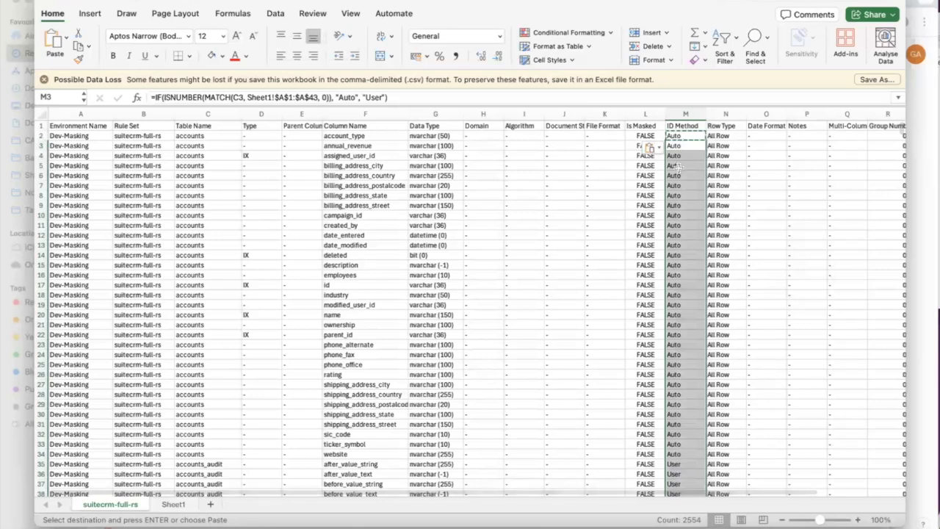
scroll(679, 172, "down", 10)
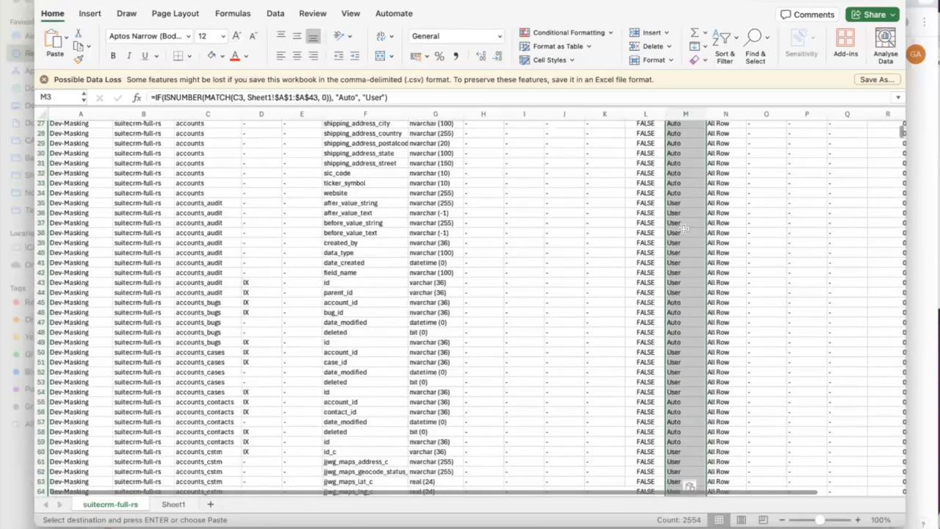
left_click(682, 202)
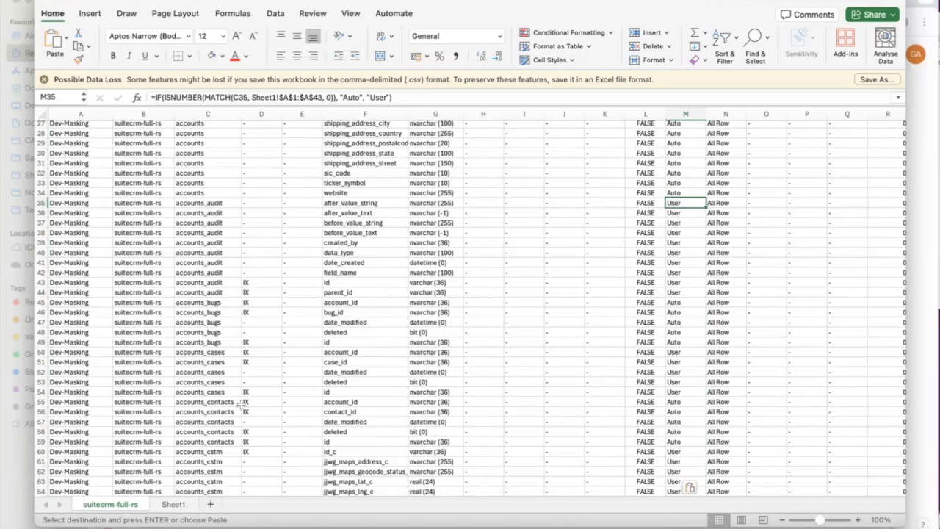
scroll(249, 318, "up", 9)
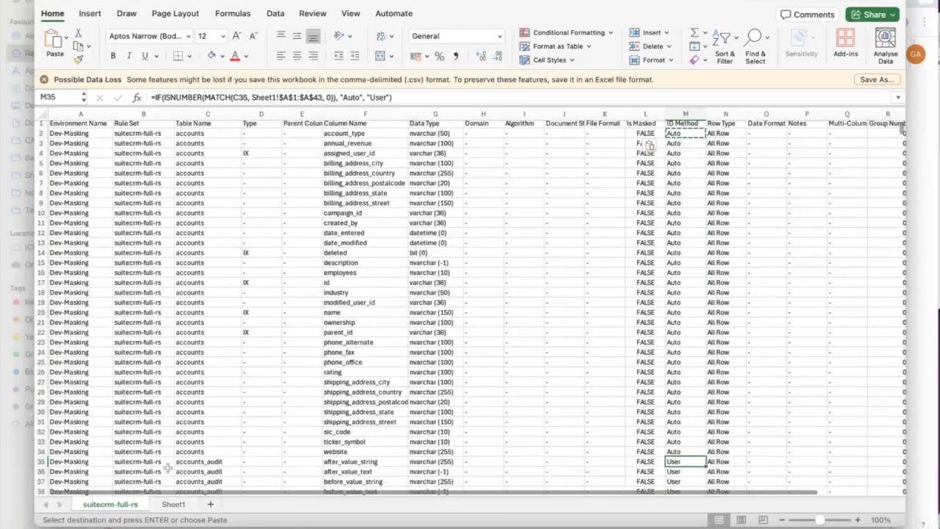
right_click(124, 507)
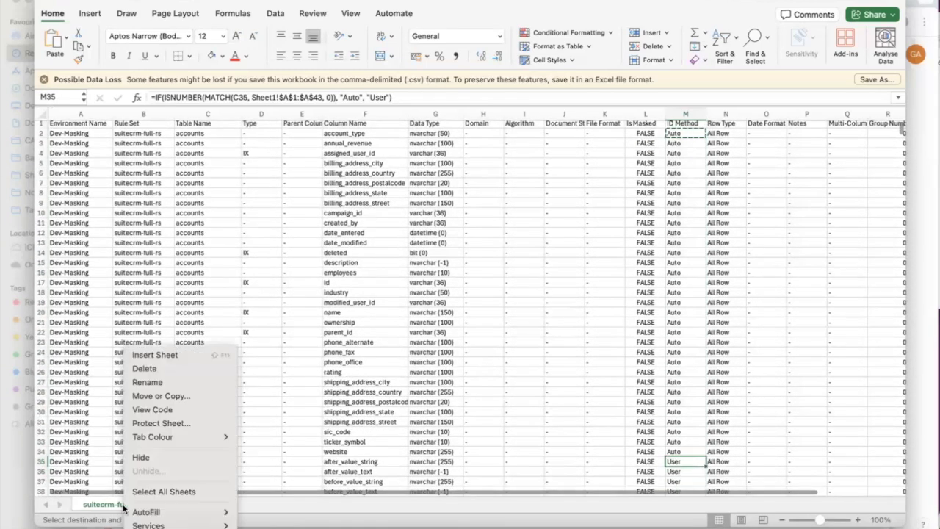
left_click(174, 401)
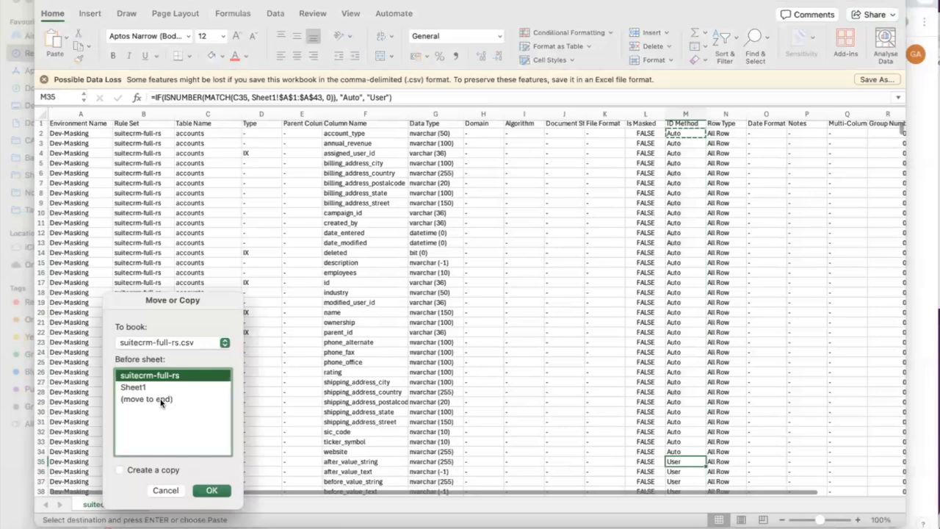
Copy the suitecrm-full-rs sheet into a new workbook
left_click(130, 471)
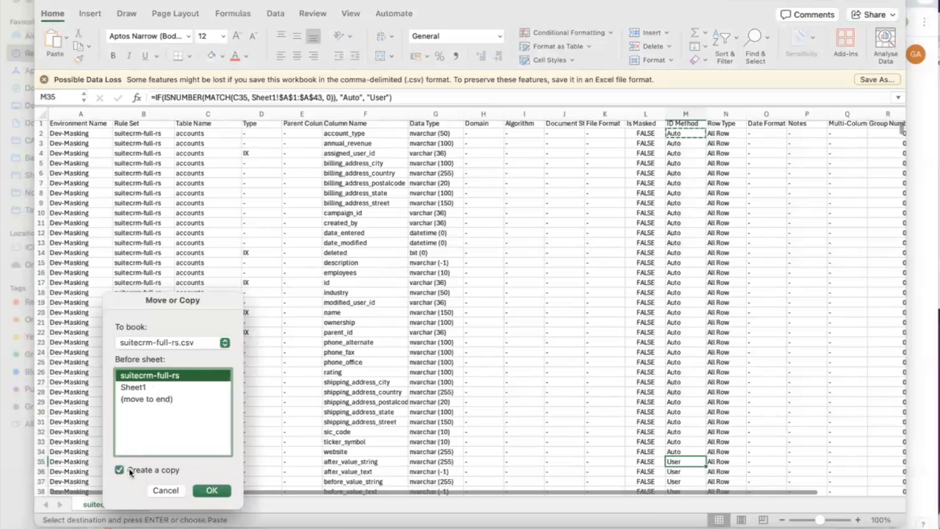
left_click(225, 343)
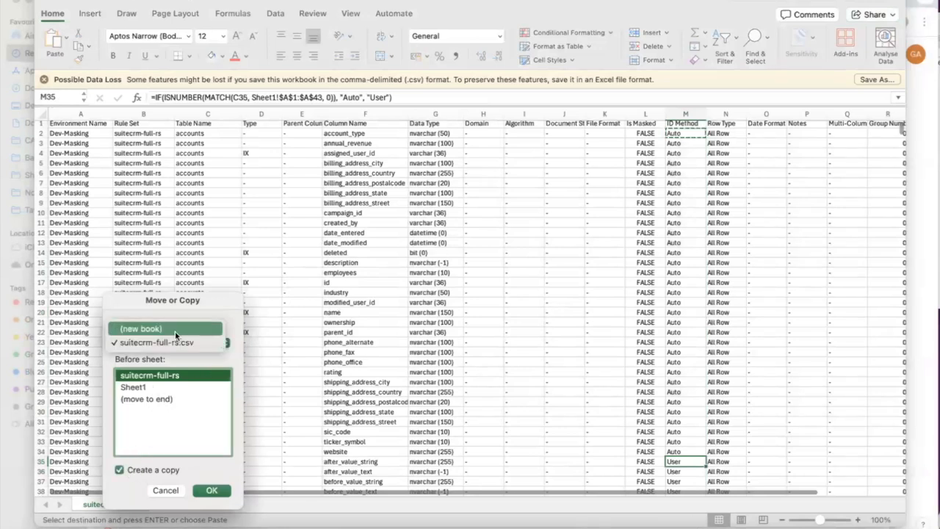
left_click(174, 331)
left_click(209, 489)
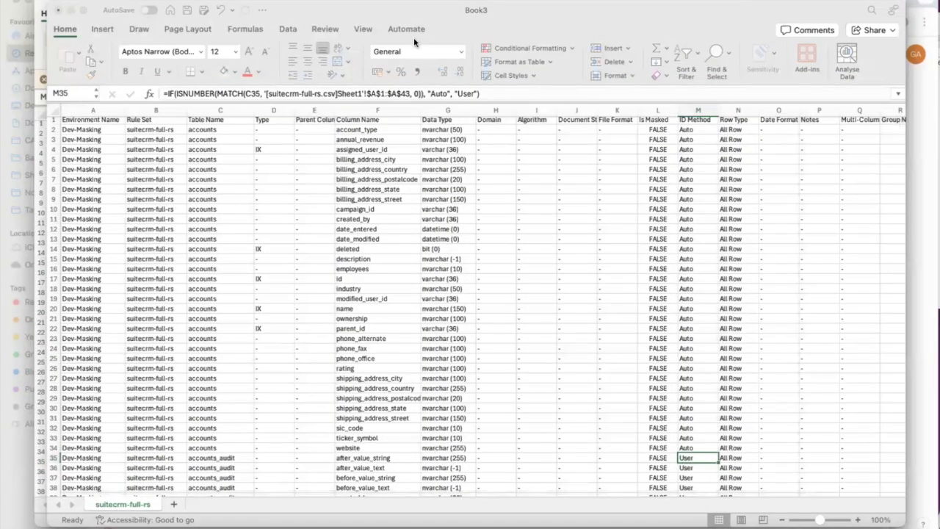
Save the new workbook to Downloads as suitecrm-full-inventory-overrides in CSV format
key("super+s")
type("suitecrm-fu")
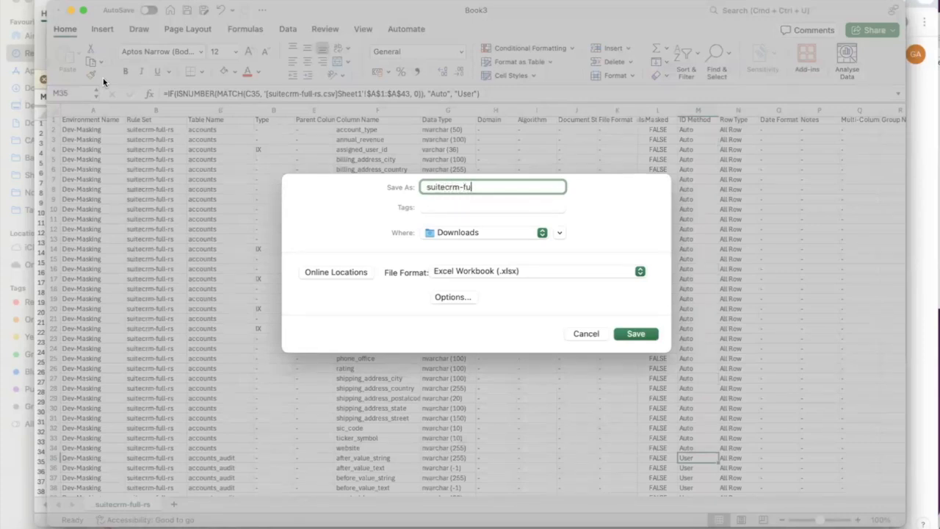
type("ll-invent")
left_click(627, 272)
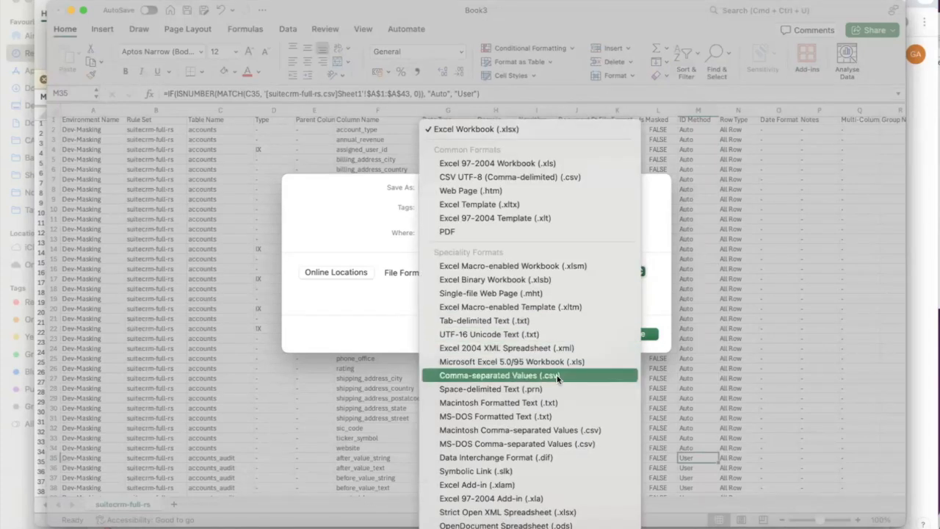
left_click(558, 376)
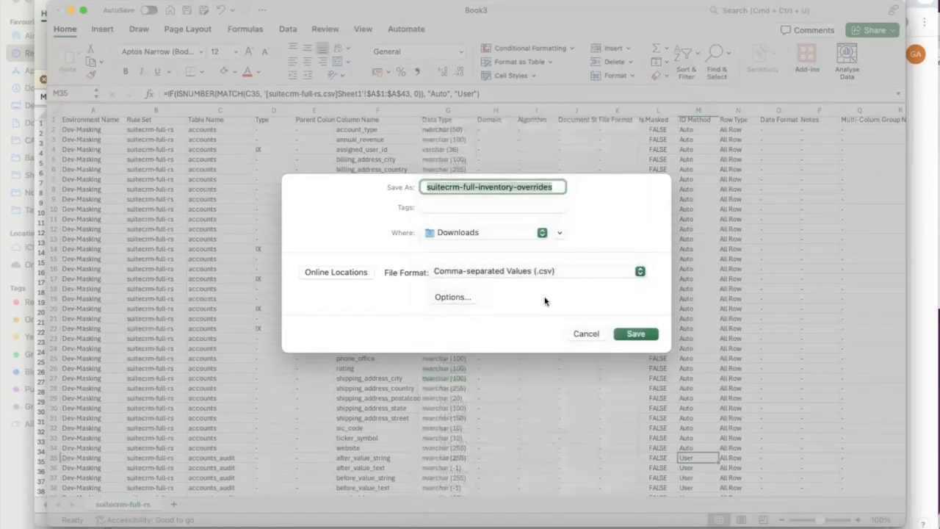
left_click(636, 334)
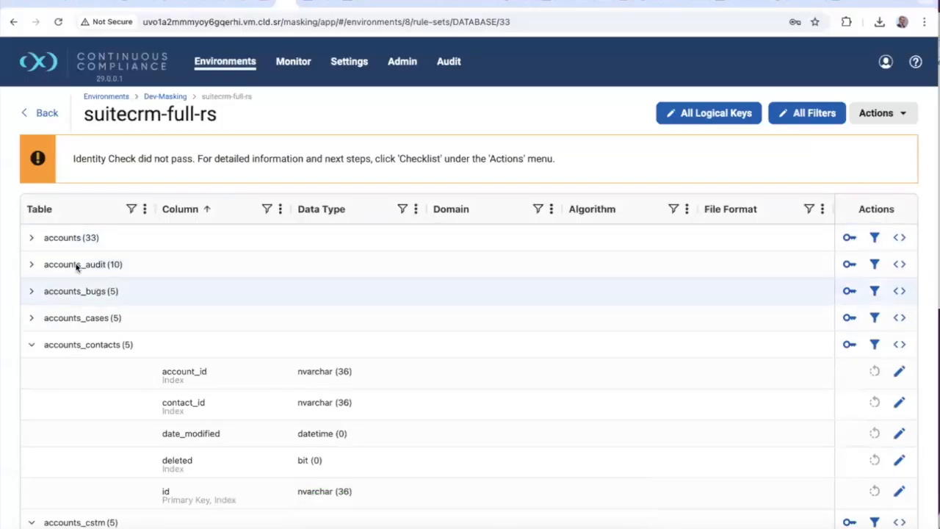
Expand the accounts_audit columns and close the after_value_string properties without changes
left_click(31, 264)
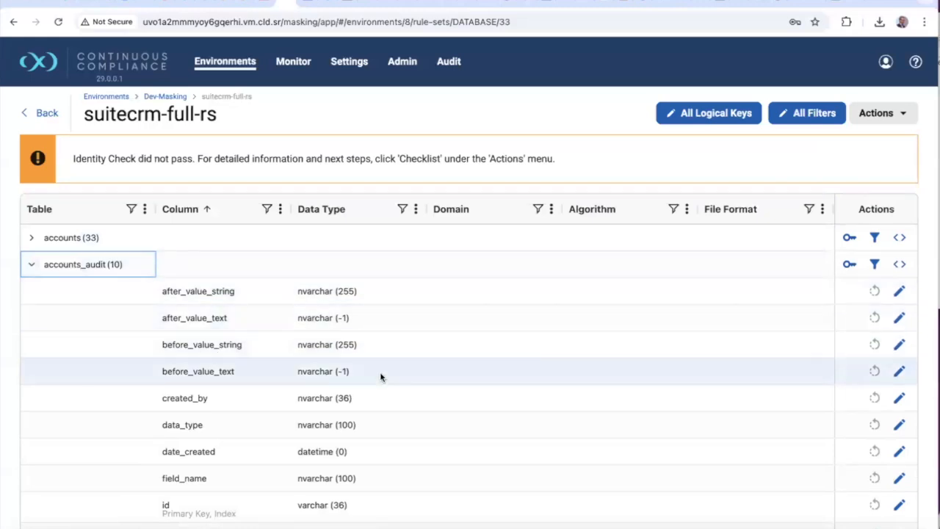
left_click(898, 290)
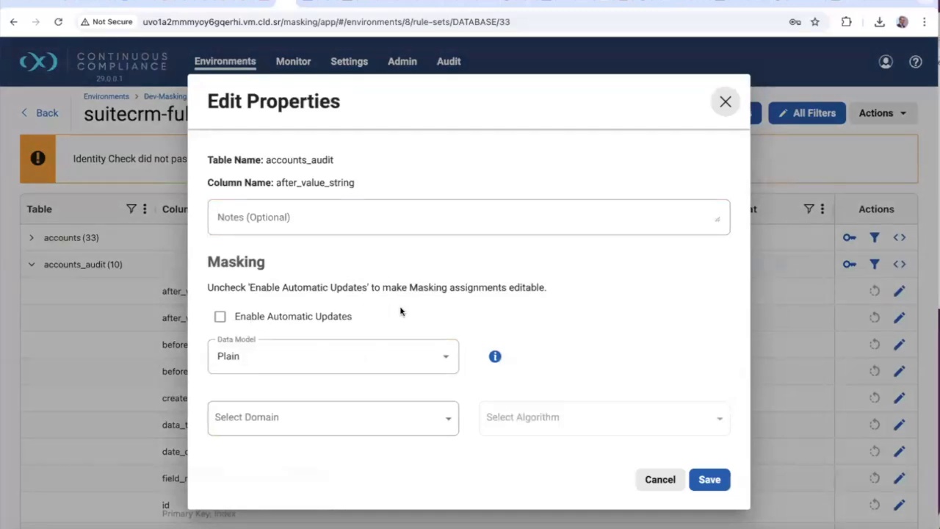
left_click(659, 481)
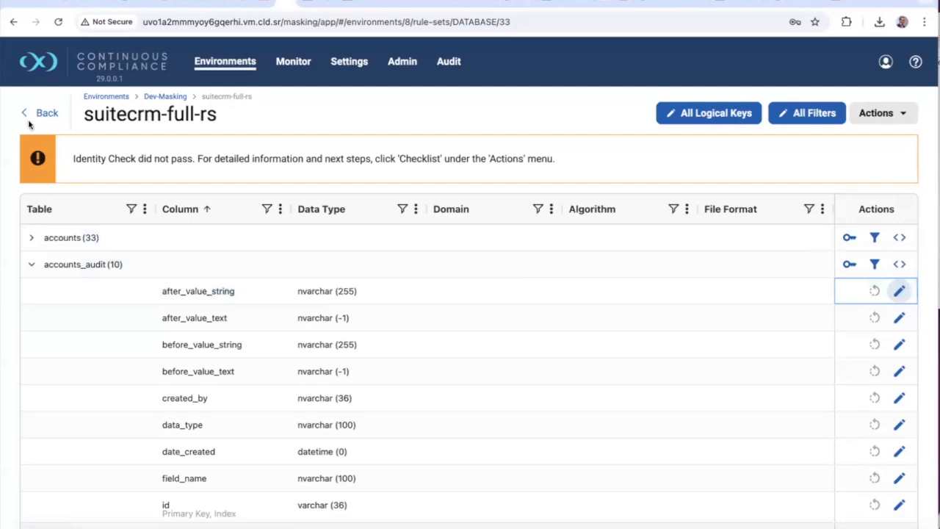
left_click(350, 63)
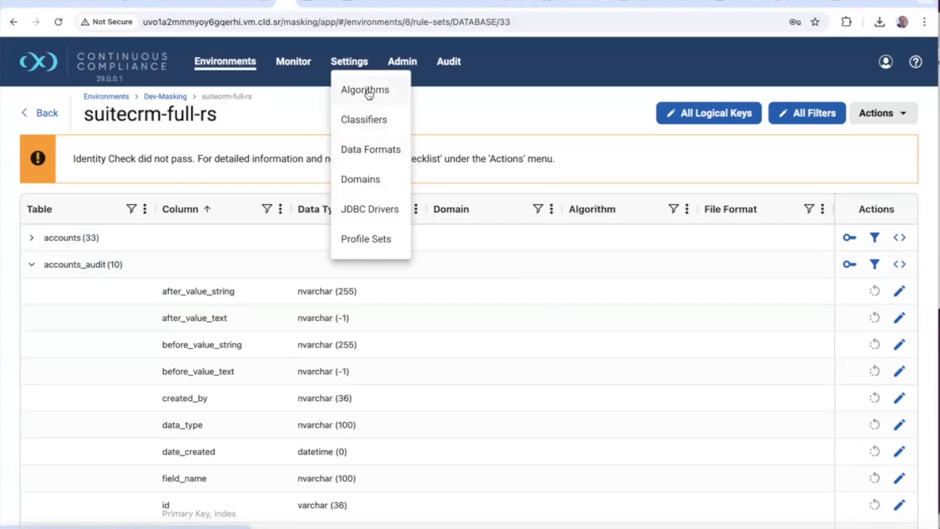
Duplicate the ASDD Standard profile set as ASDD_Profiler_demo1 and save it
left_click(368, 241)
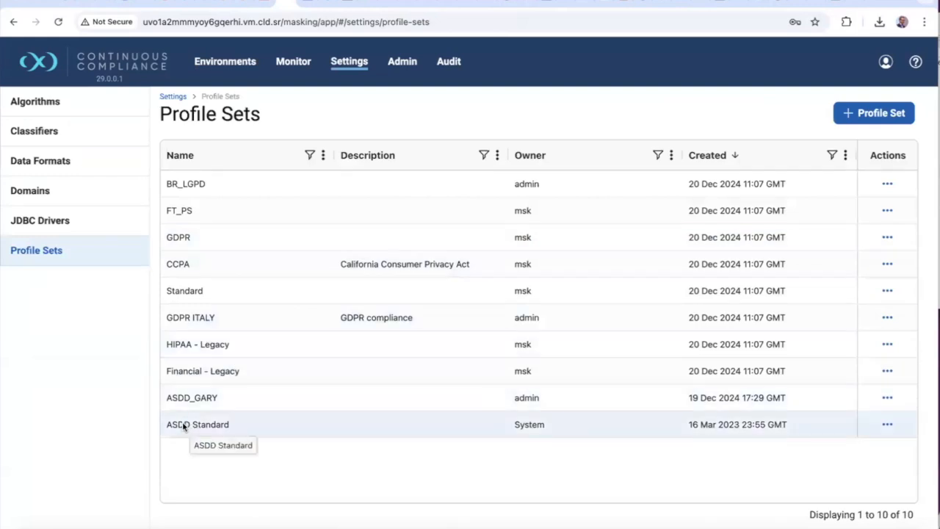
left_click(887, 424)
left_click(855, 365)
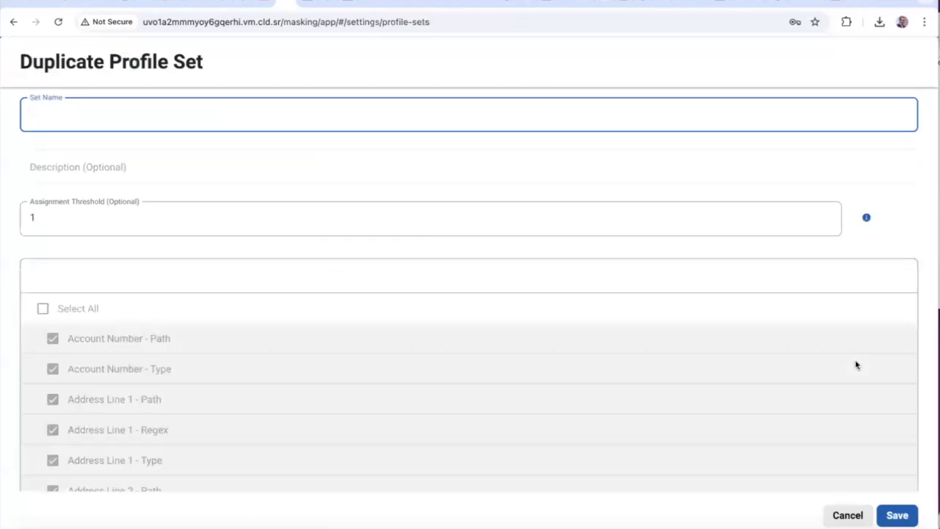
type("ASDD_Profiler_demo1")
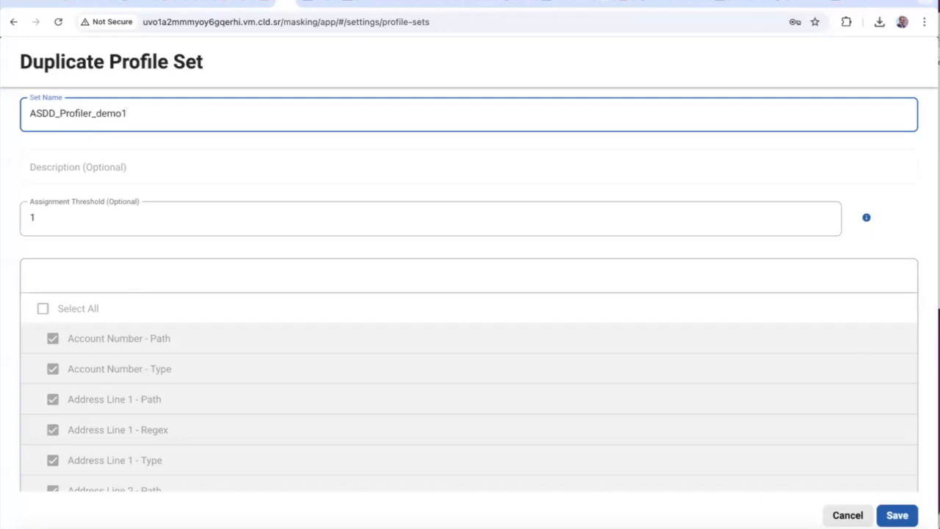
key("ctrl+Up")
key("ctrl+Up")
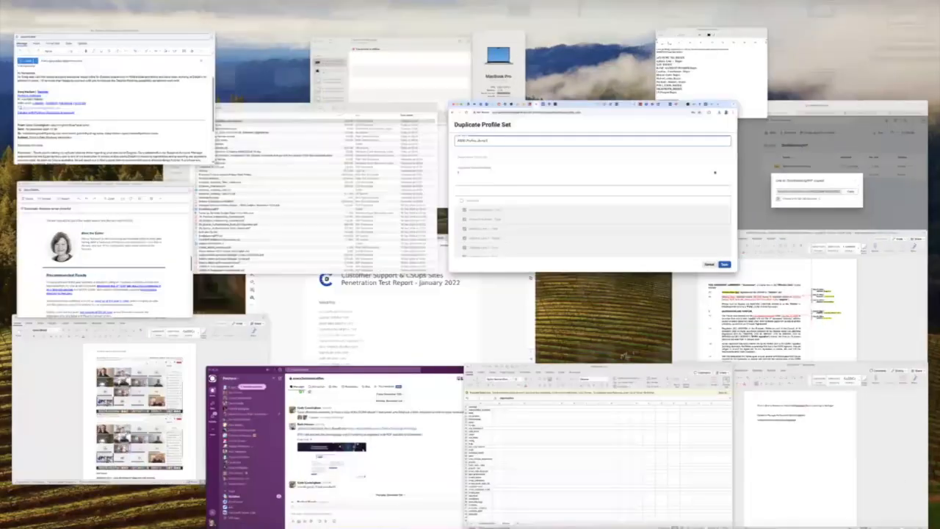
left_click(900, 514)
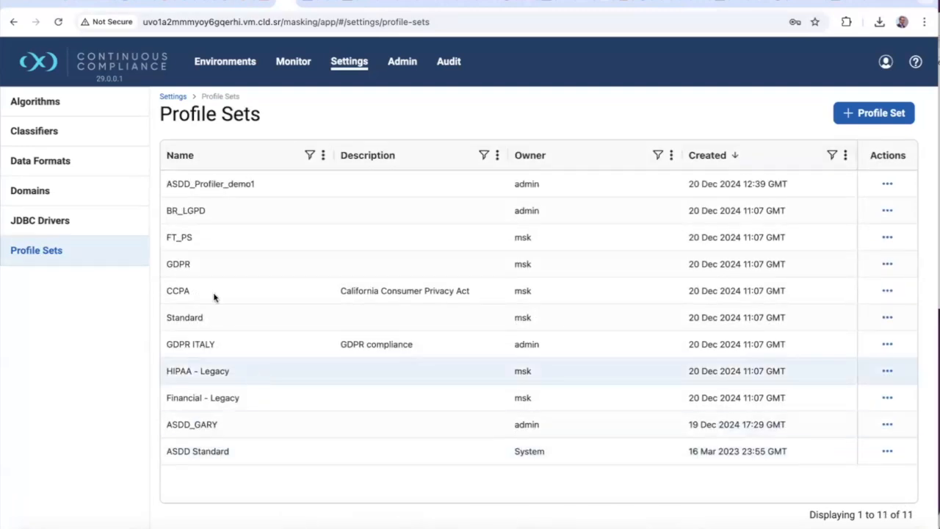
Open ASDD_Profiler_demo1 for editing, with the browser narrowed beside the Masking Process notes
left_click(887, 187)
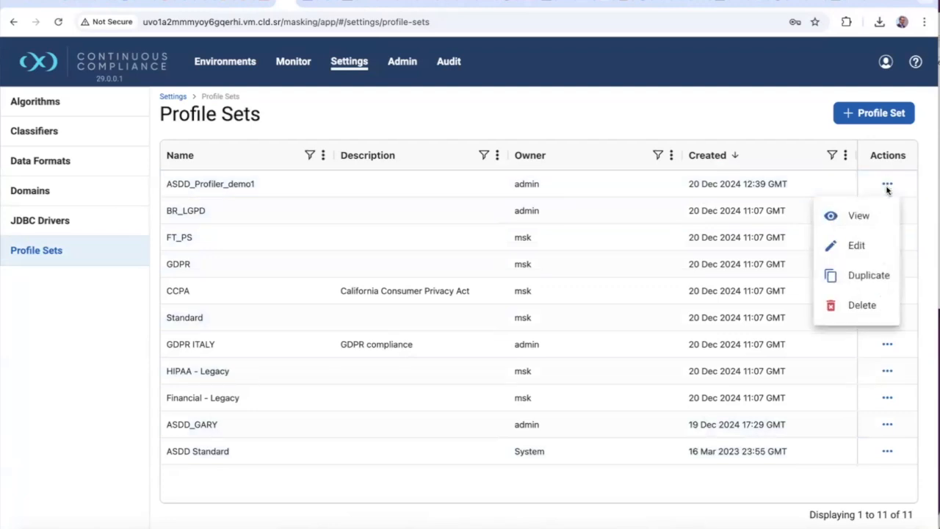
left_click(858, 246)
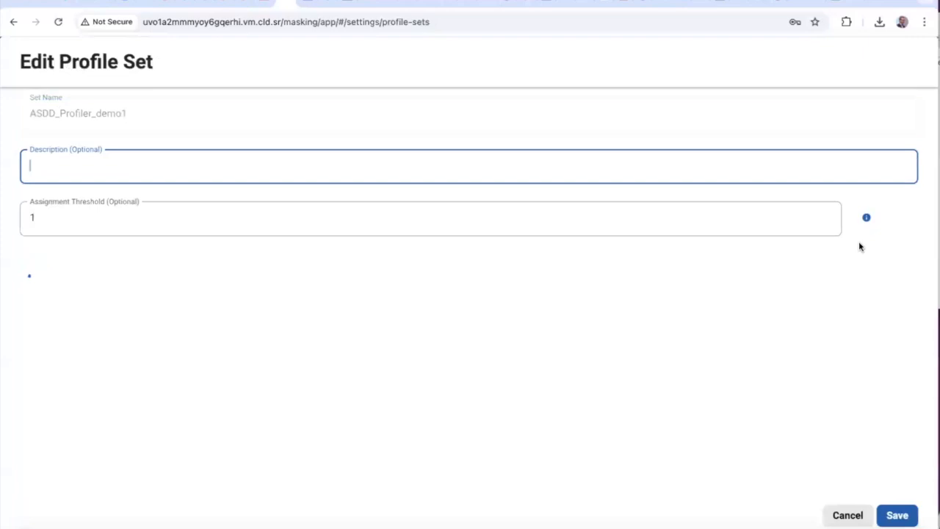
scroll(446, 283, "down", 3)
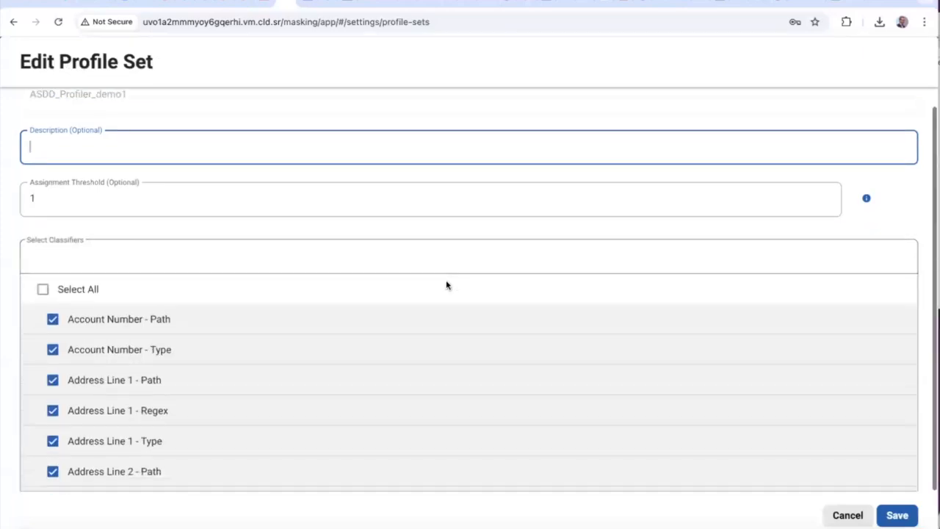
scroll(448, 285, "down", 20)
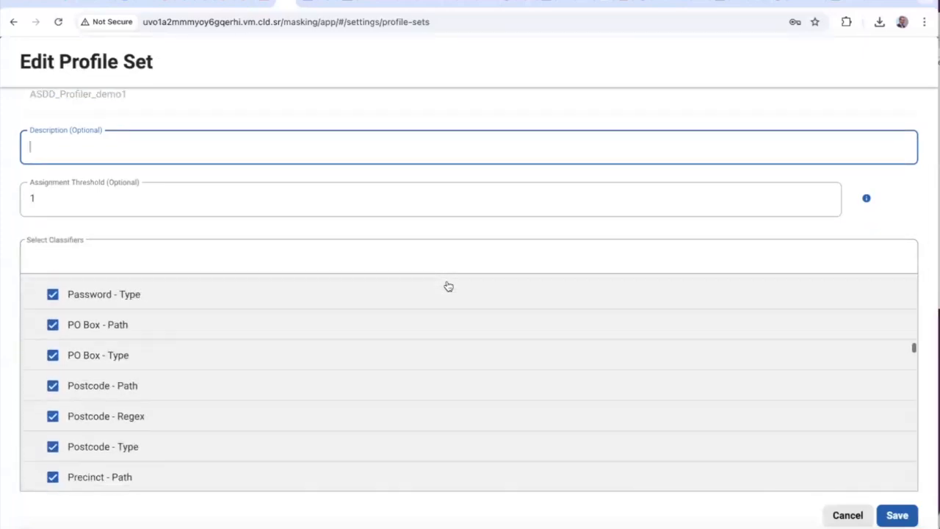
scroll(447, 285, "down", 5)
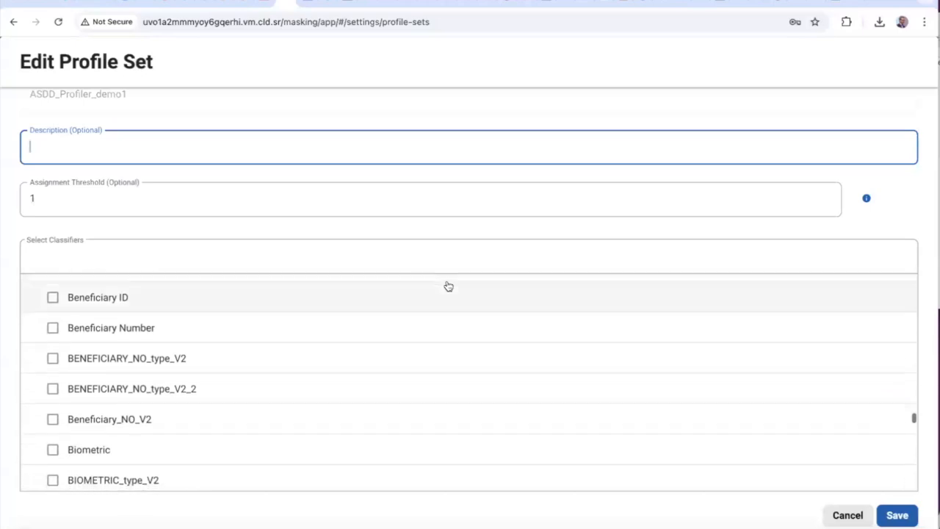
scroll(448, 285, "up", 15)
scroll(449, 286, "up", 9)
key("super+Tab")
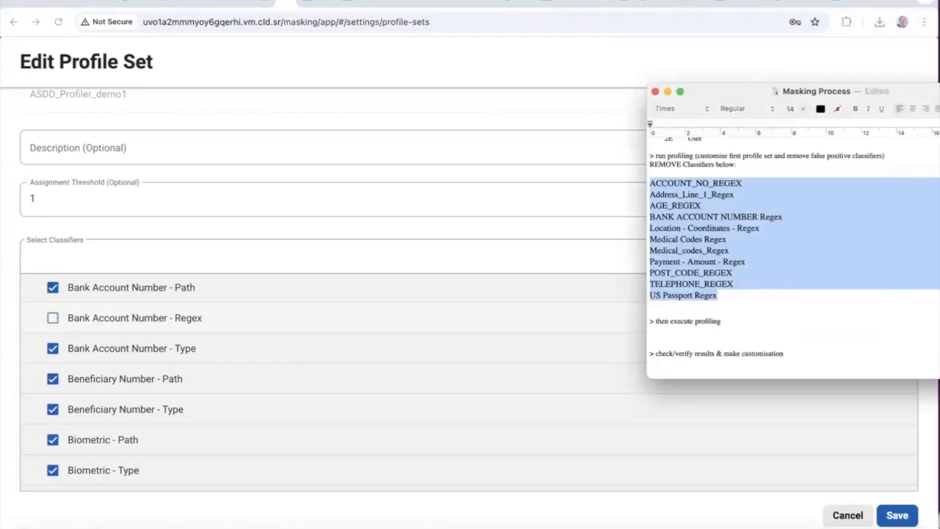
left_click_drag(909, 29, 643, 88)
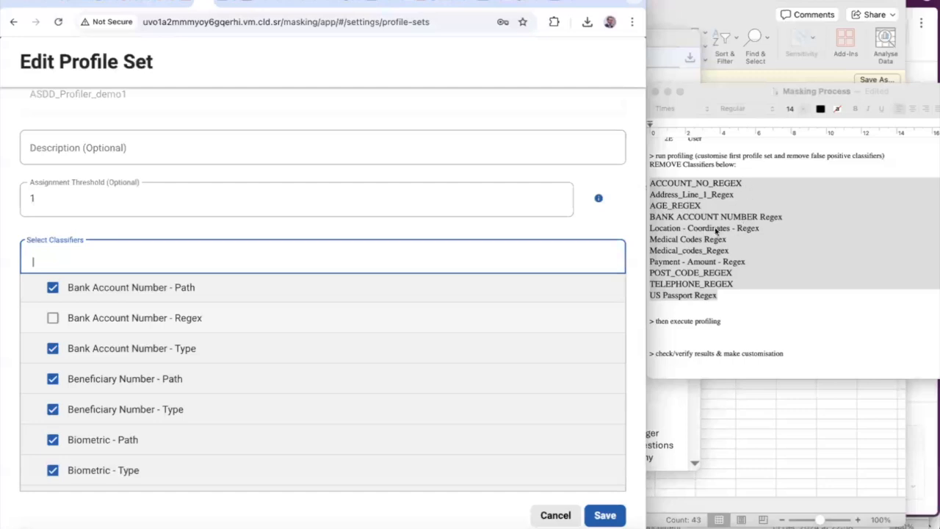
Exclude the Postcode, Telephone Number and US Passport regex classifiers and save the set
type("l")
type("OST")
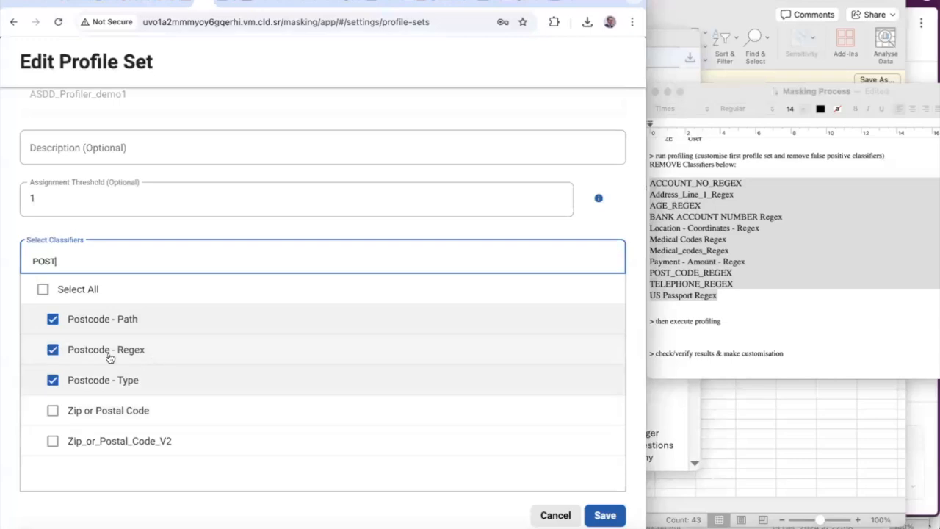
left_click(53, 350)
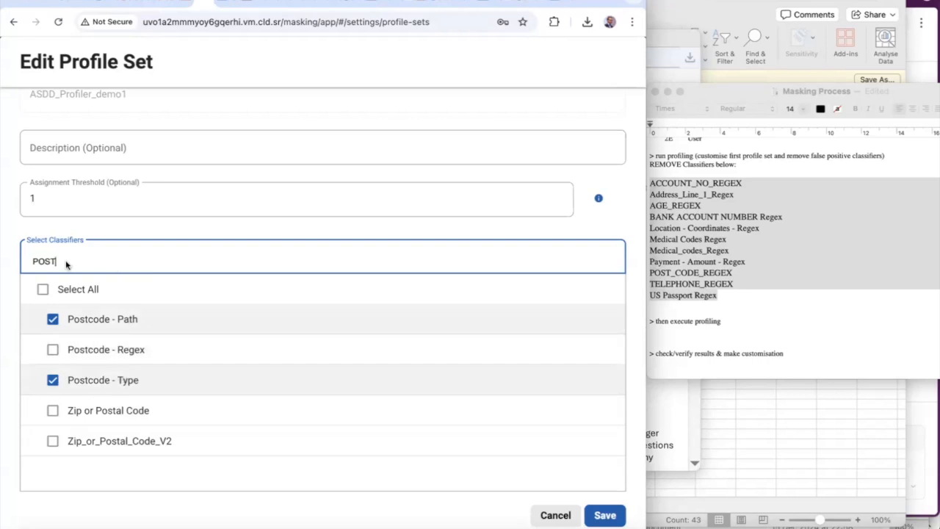
type("Tele")
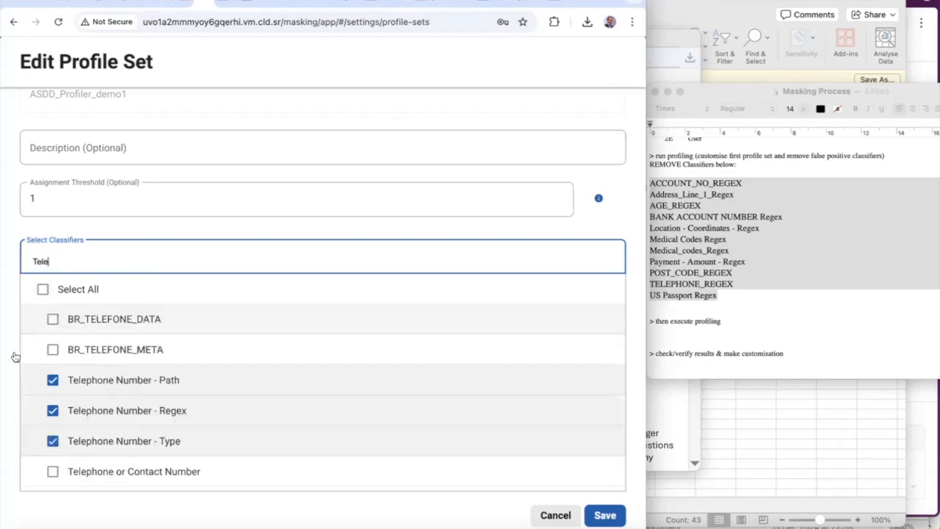
left_click(53, 411)
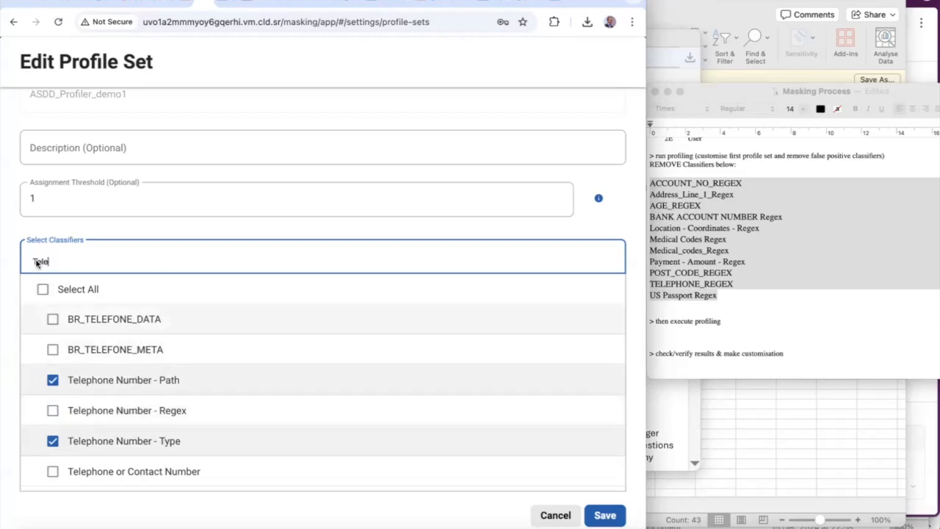
type("US Pa")
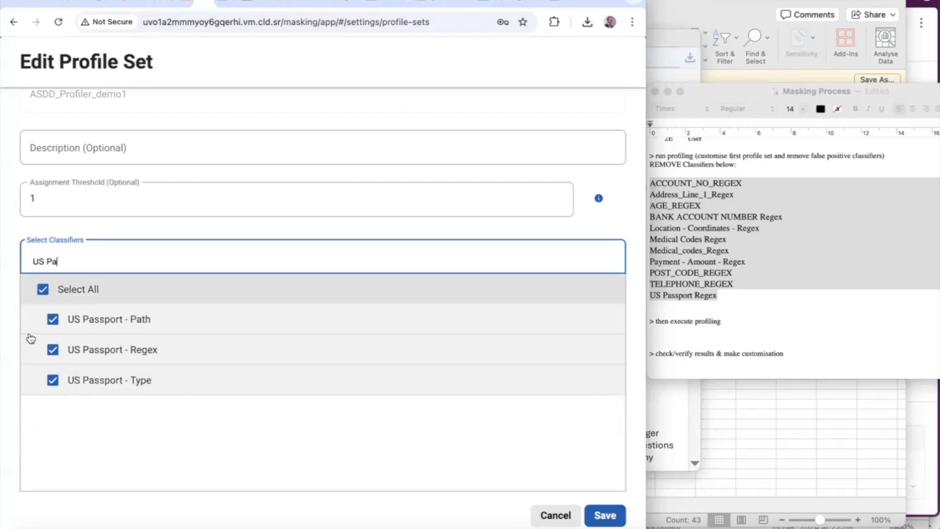
left_click(54, 351)
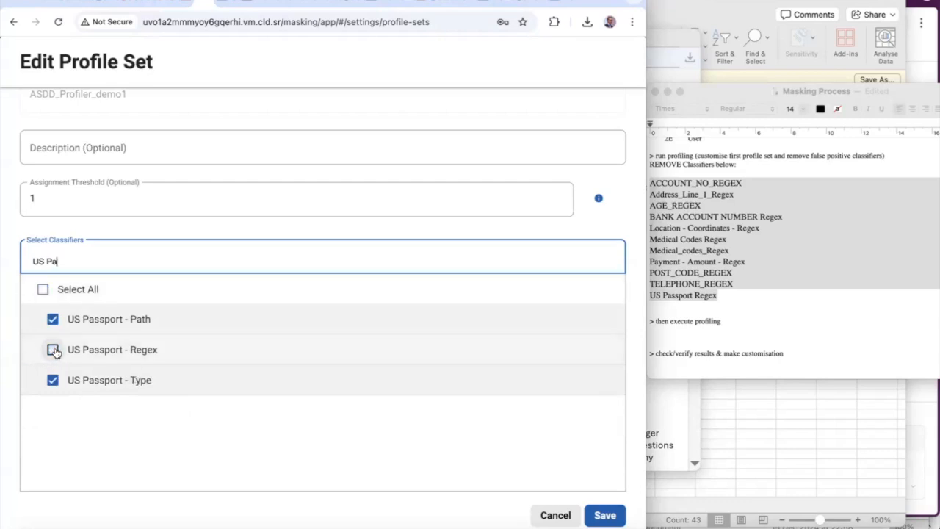
left_click_drag(63, 263, 23, 264)
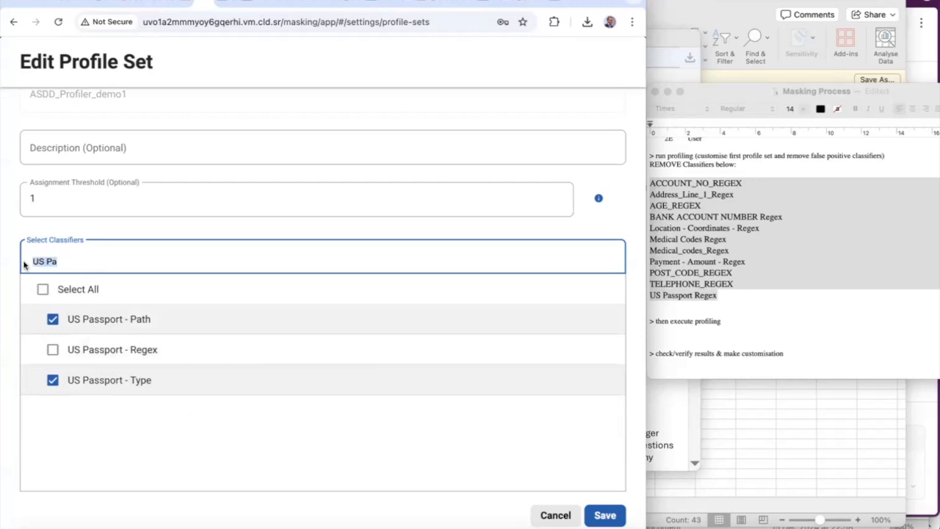
key("BackSpace")
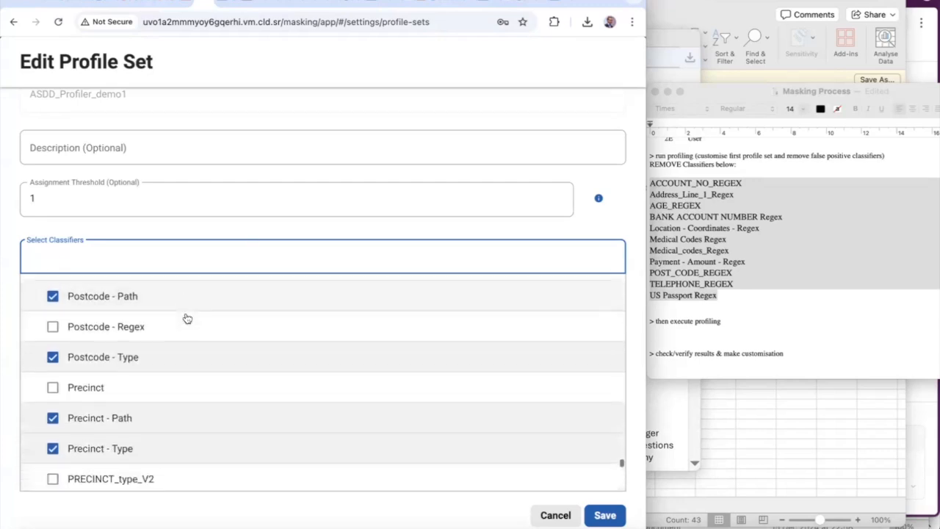
scroll(187, 318, "down", 5)
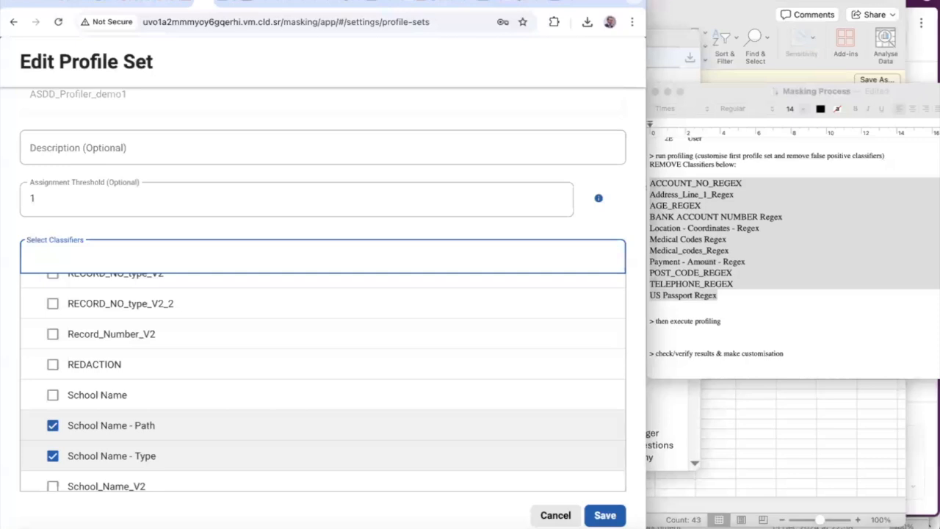
left_click_drag(792, 29, 826, 37)
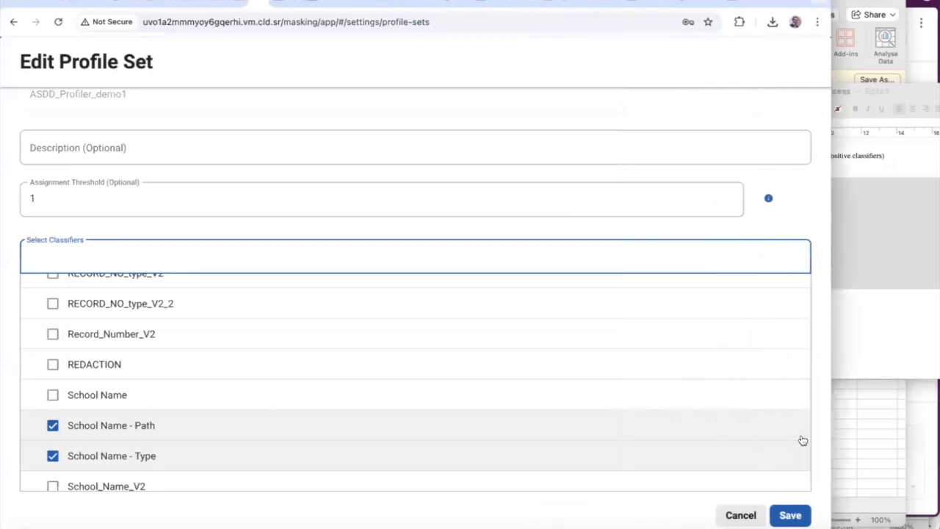
left_click(792, 514)
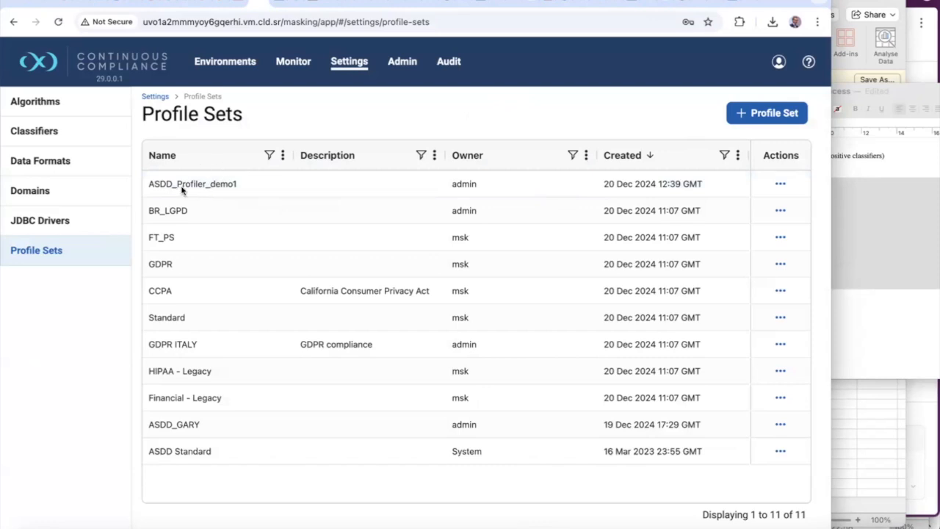
Show the Dev-Masking environment's Jobs tab with its four succeeded jobs
left_click(249, 64)
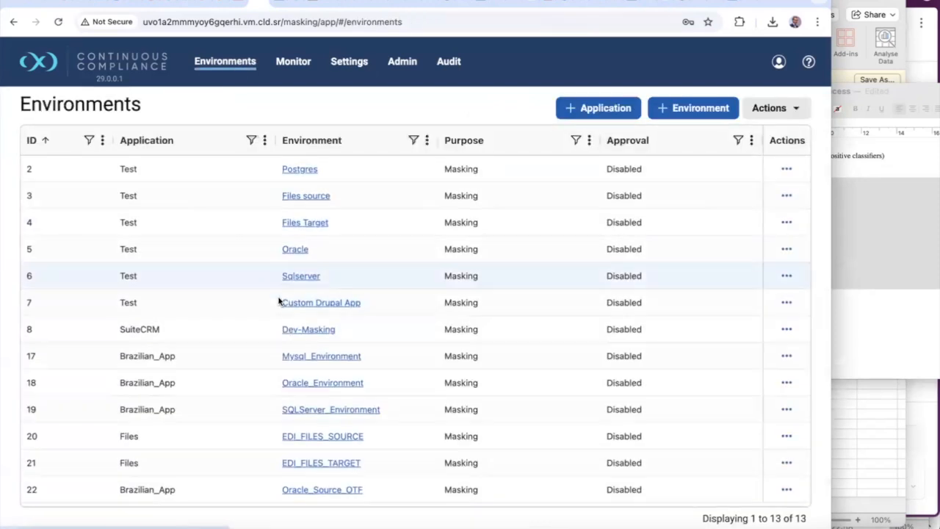
left_click(307, 330)
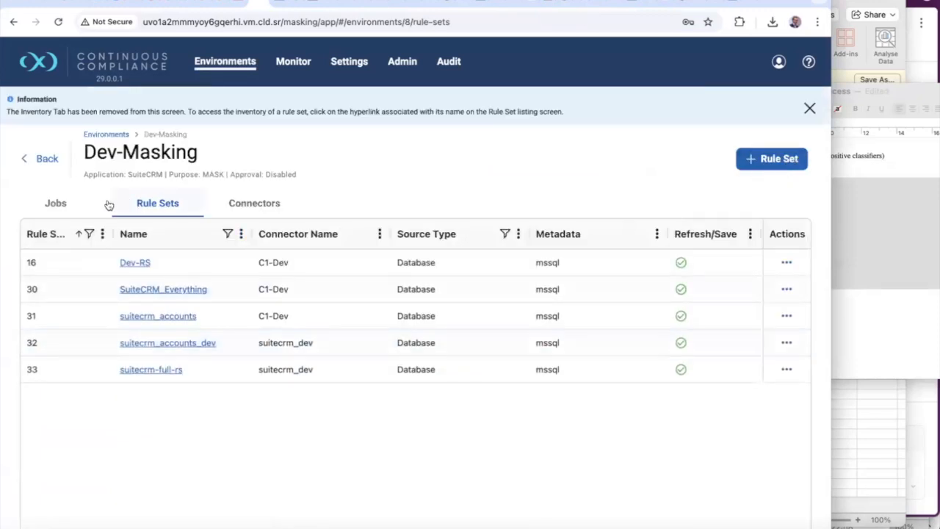
left_click(56, 203)
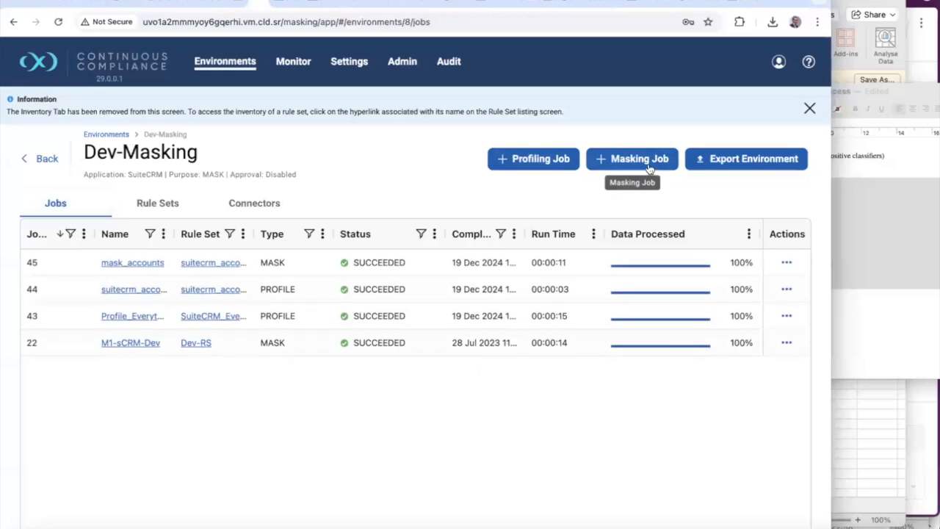
Start a new profile job named suitecrm_full_profile using rule set suitecrm-full-rs
left_click(543, 158)
left_click(351, 234)
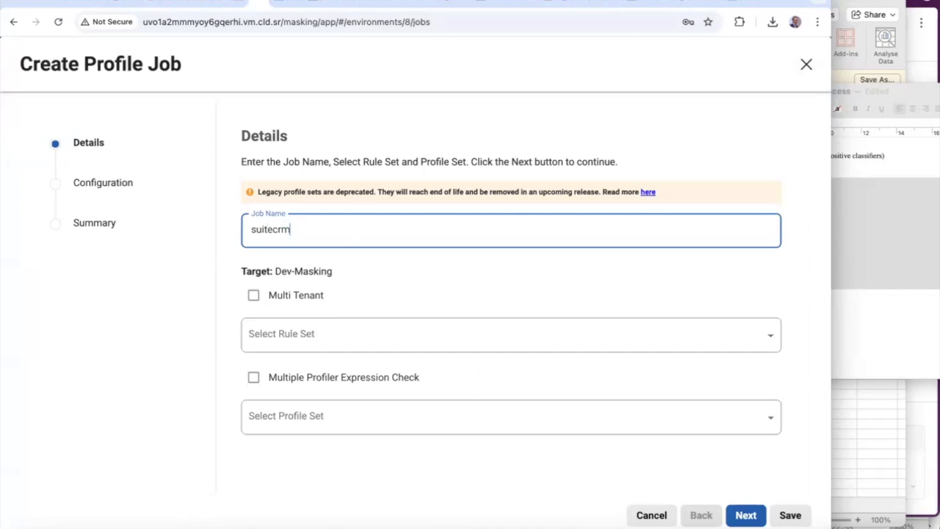
type("suitecrm_full_profile")
left_click(279, 336)
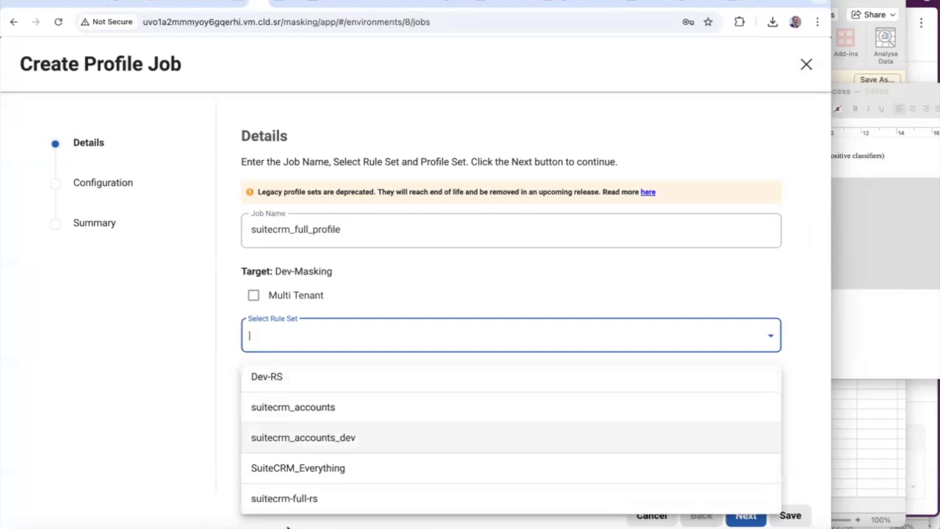
left_click(690, 492)
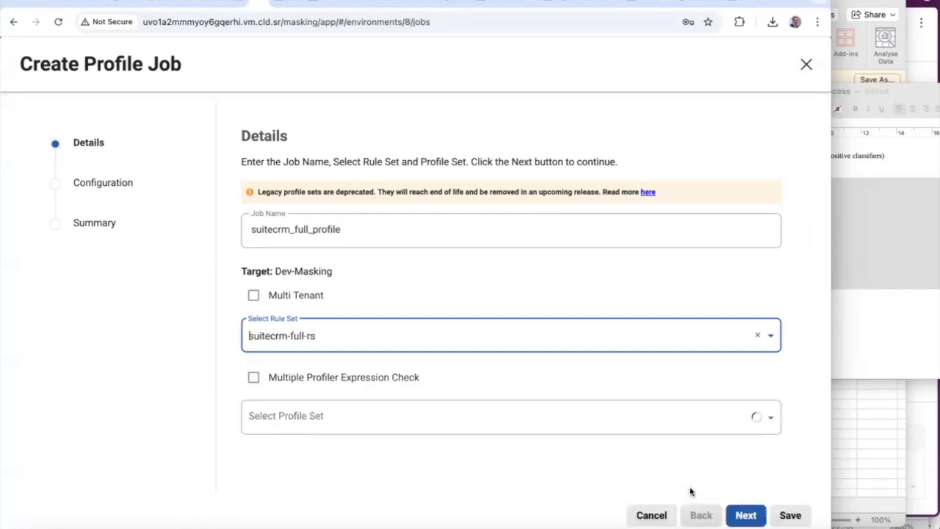
Assign profile set ASDD_Profiler_demo1 to the job and save it
left_click(346, 421)
scroll(348, 442, "down", 1)
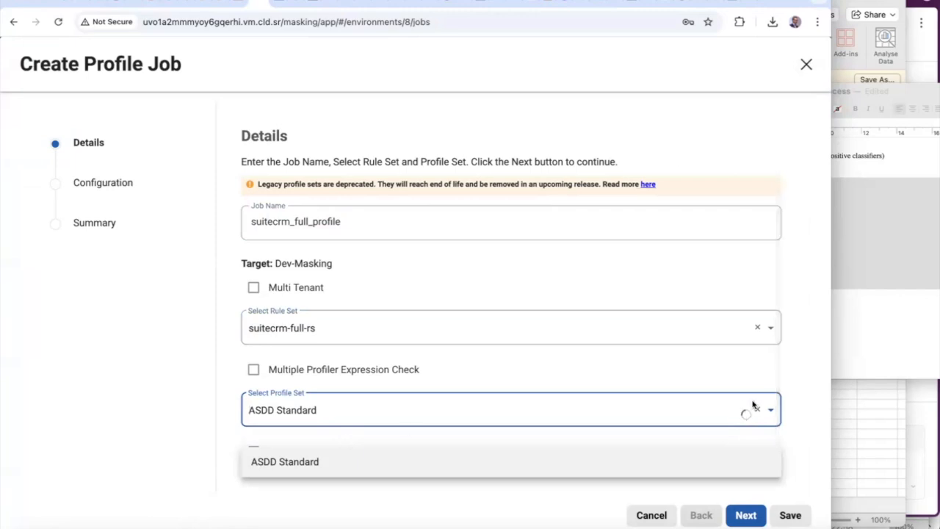
left_click(771, 411)
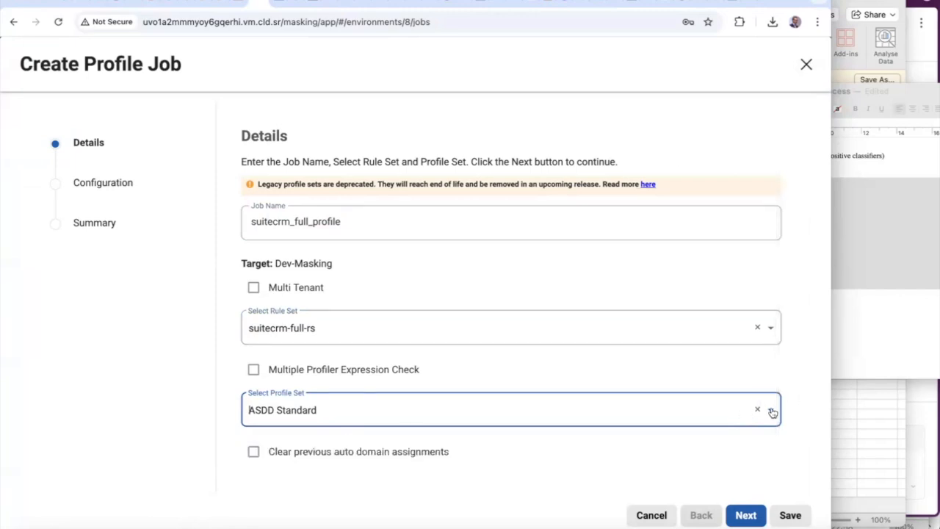
left_click(771, 411)
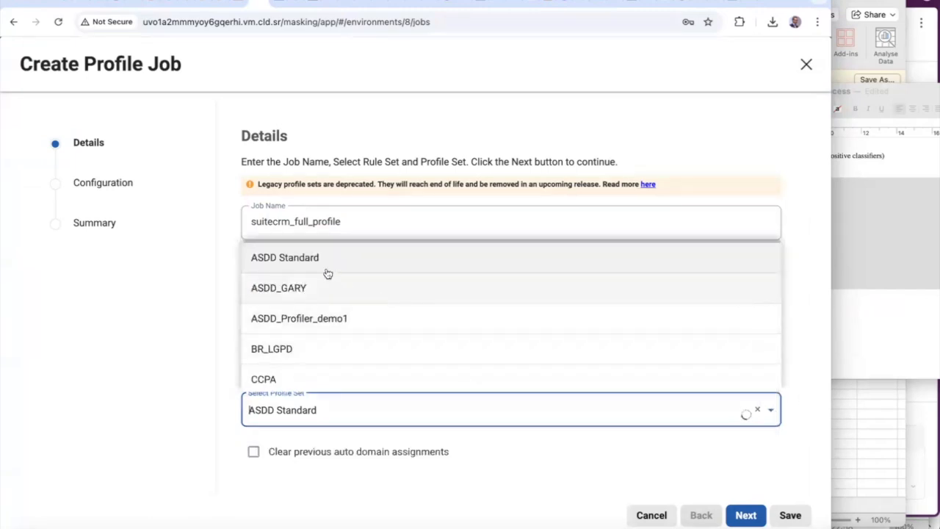
left_click(334, 319)
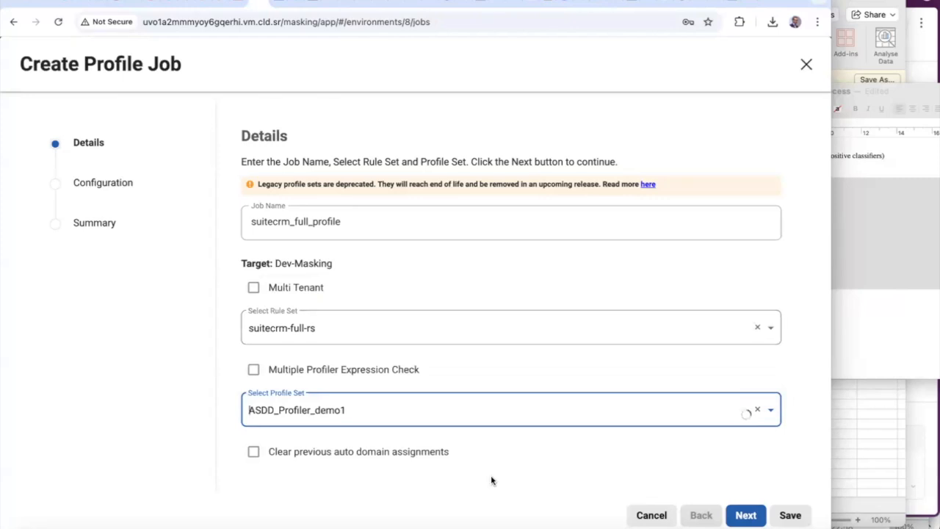
left_click(751, 517)
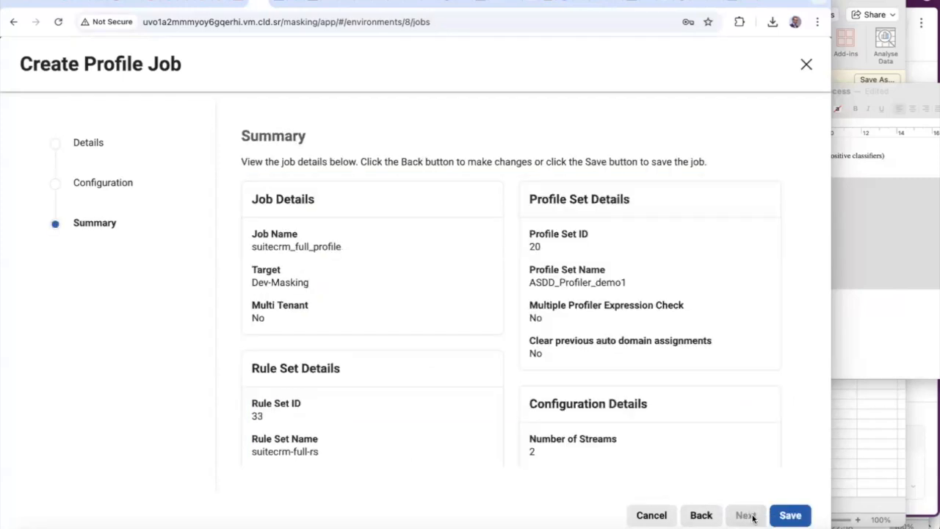
left_click(795, 518)
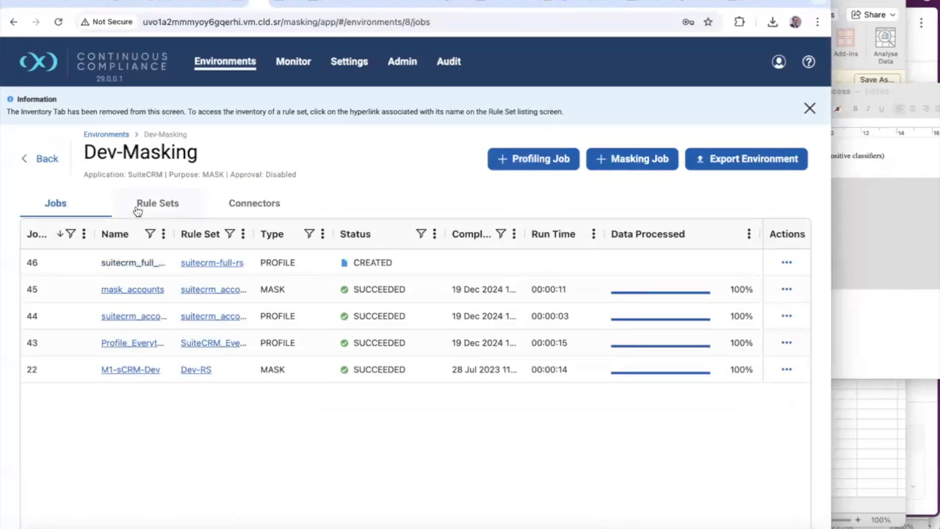
left_click(106, 134)
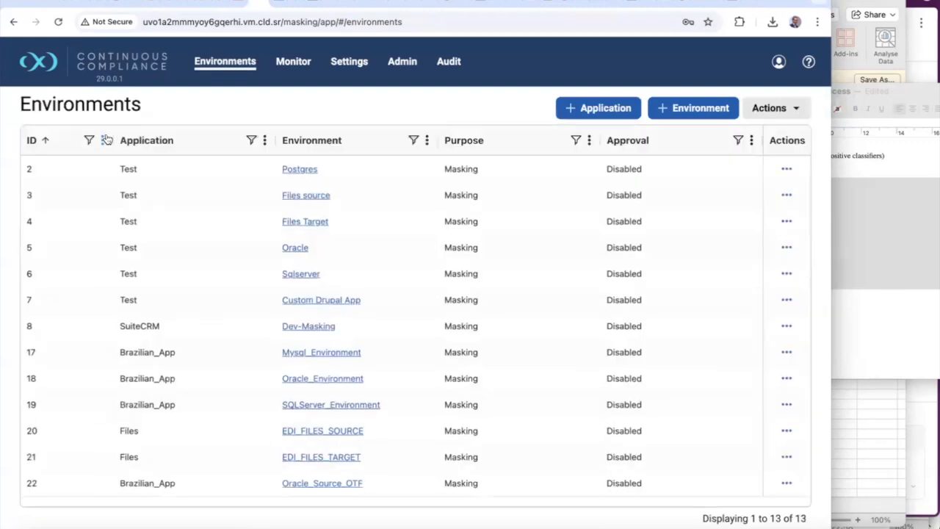
Open Dev-Masking's suitecrm-full-rs rule set and scroll through its still-unassigned column inventory
left_click(304, 332)
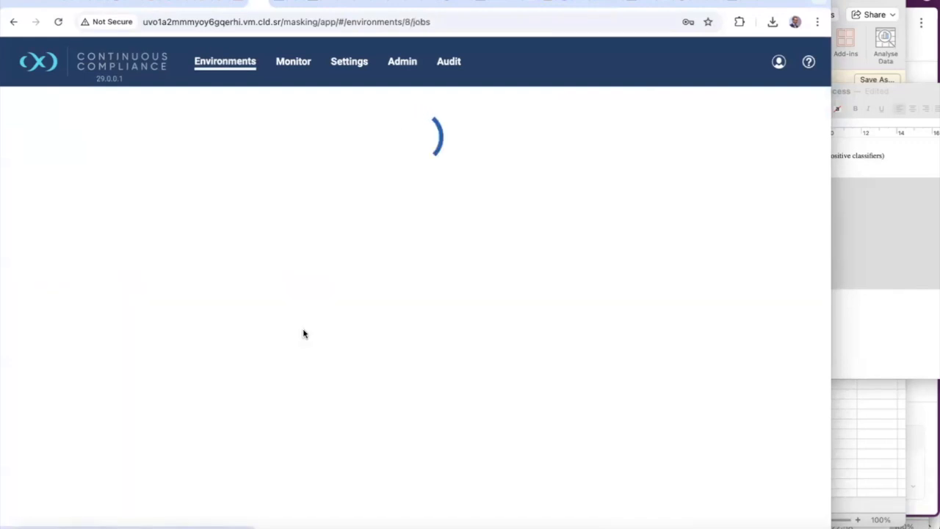
left_click(159, 203)
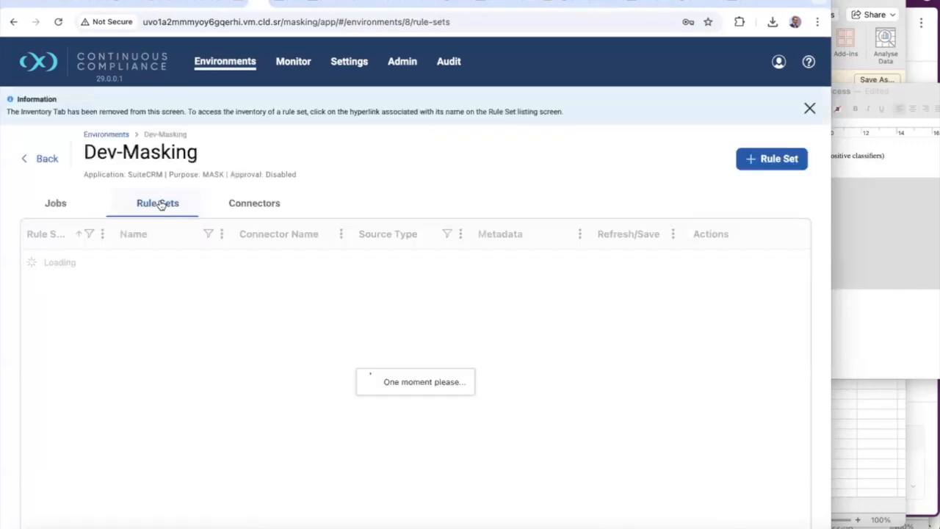
left_click(162, 373)
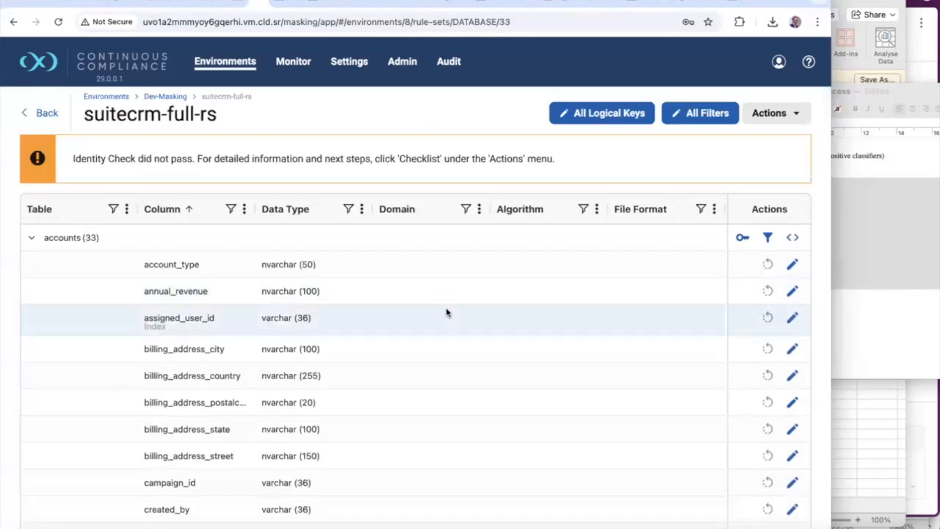
scroll(446, 312, "down", 15)
scroll(445, 307, "down", 5)
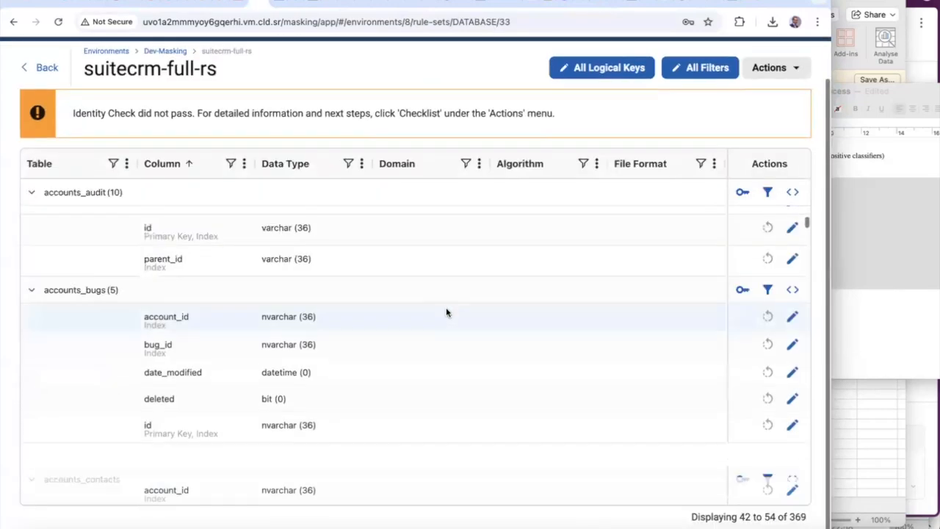
scroll(443, 299, "down", 10)
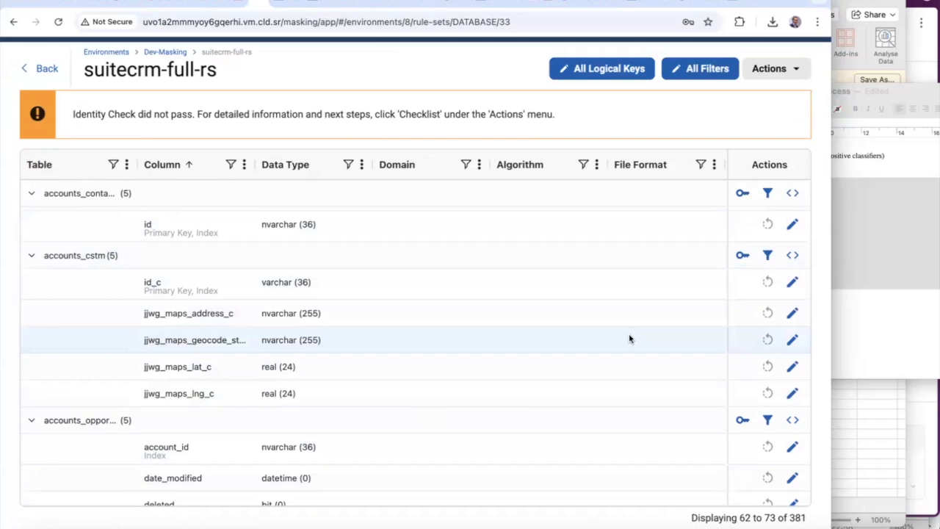
scroll(629, 339, "up", 15)
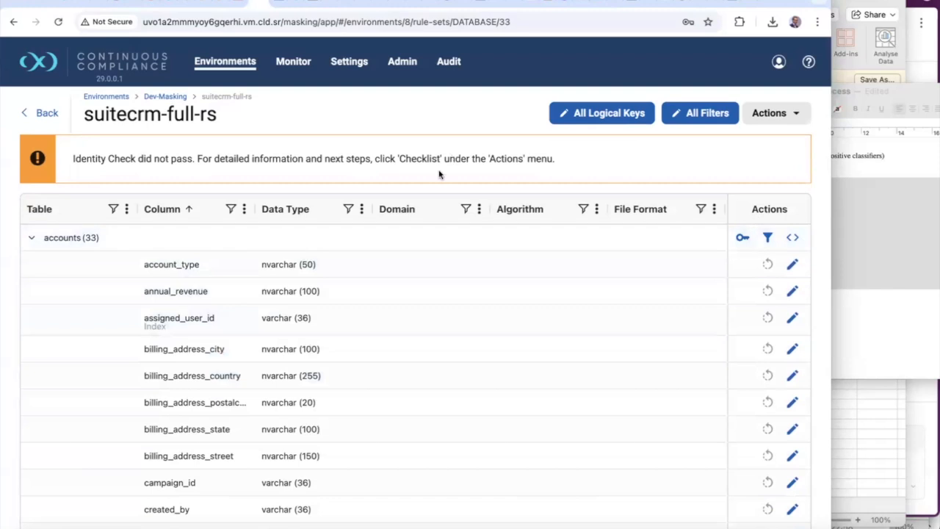
Run job 46, suitecrm_full_profile, from Dev-Masking's Jobs list
left_click(120, 97)
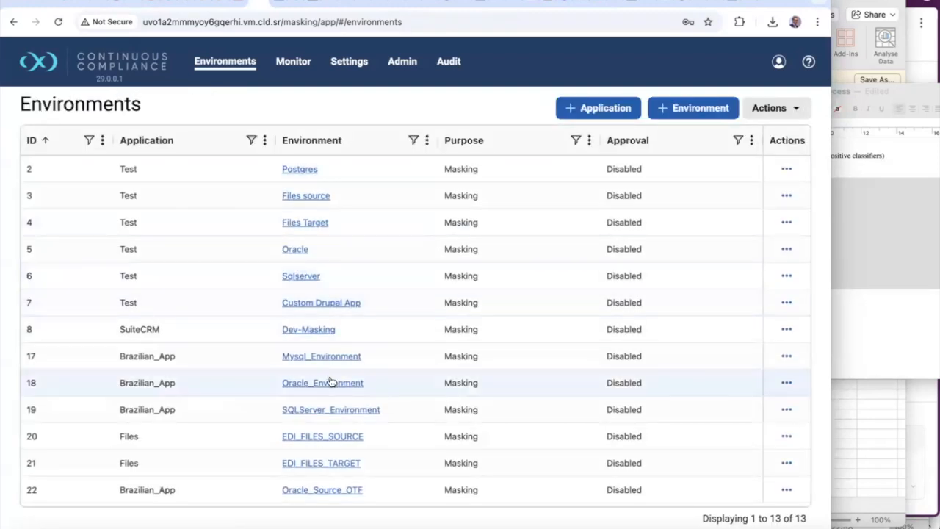
left_click(312, 330)
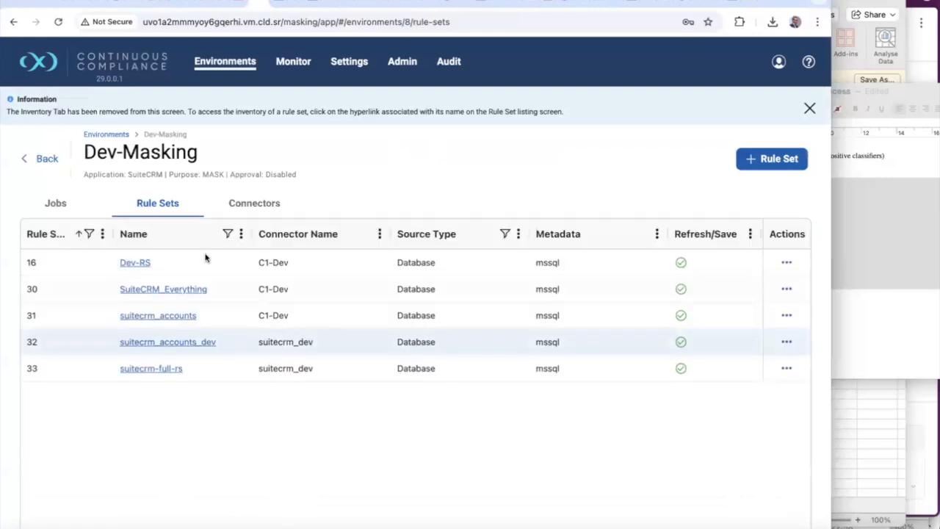
left_click(60, 205)
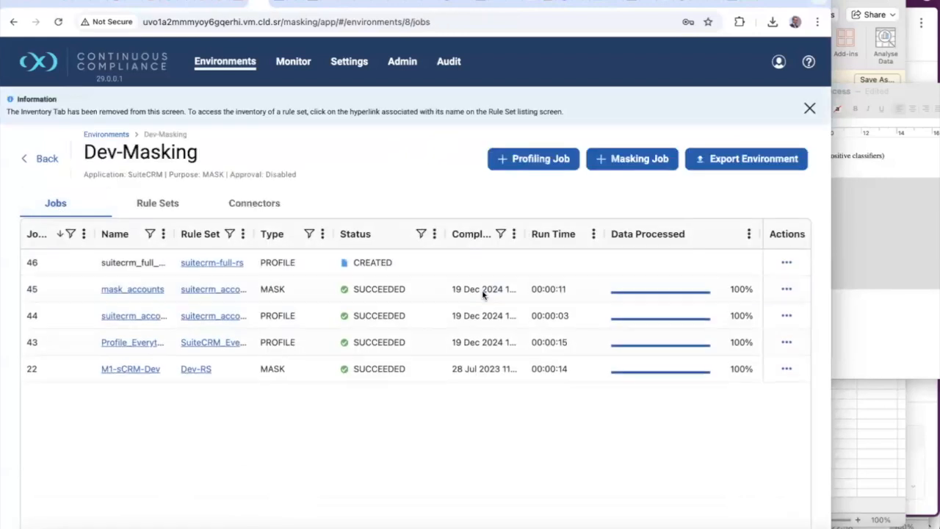
left_click(786, 265)
left_click(768, 295)
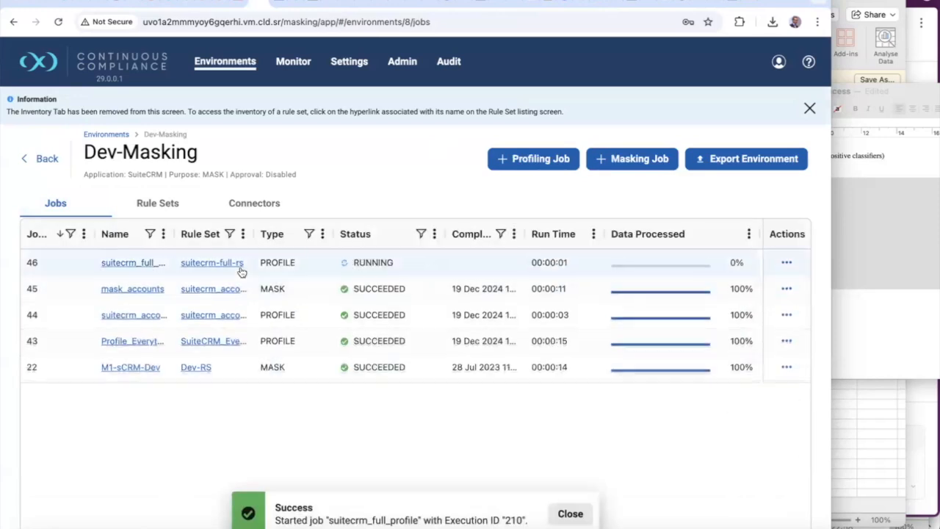
Review the execution's components, confirming the run finished across 220 tables
left_click(129, 265)
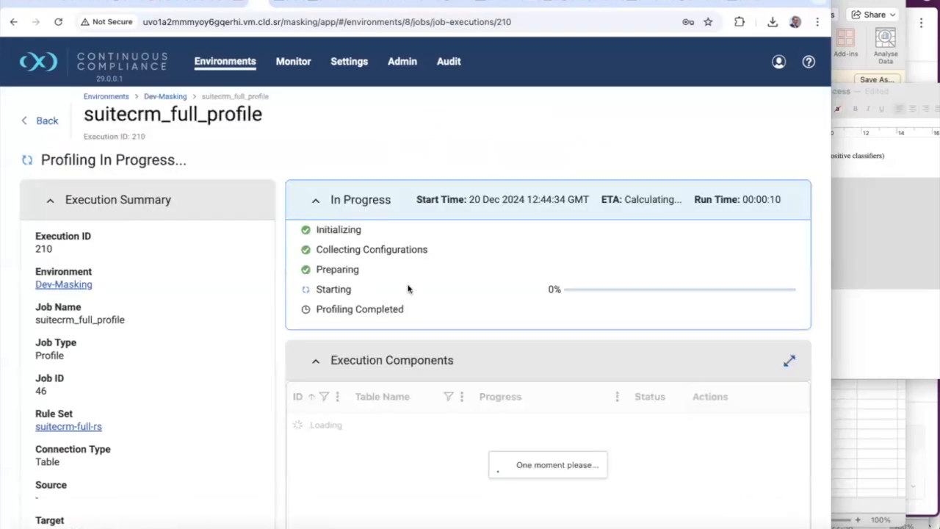
scroll(428, 312, "down", 2)
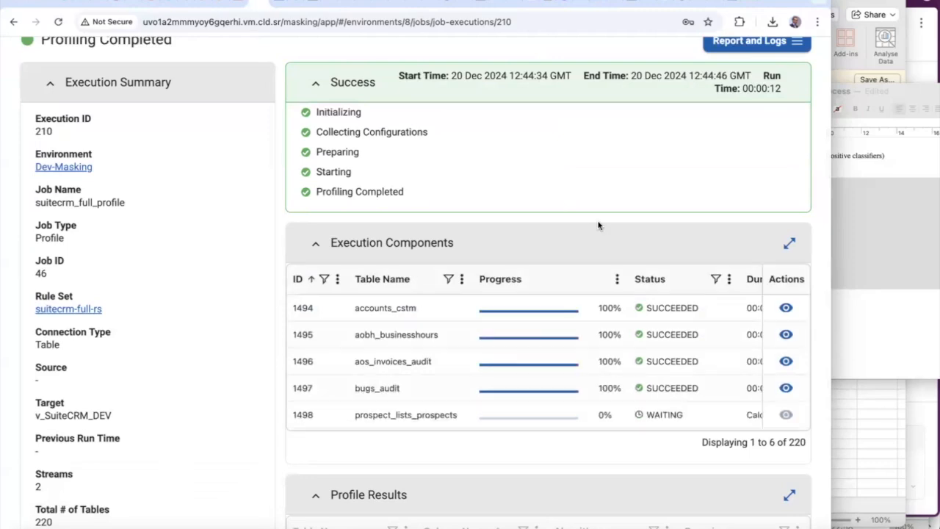
scroll(500, 326, "down", 5)
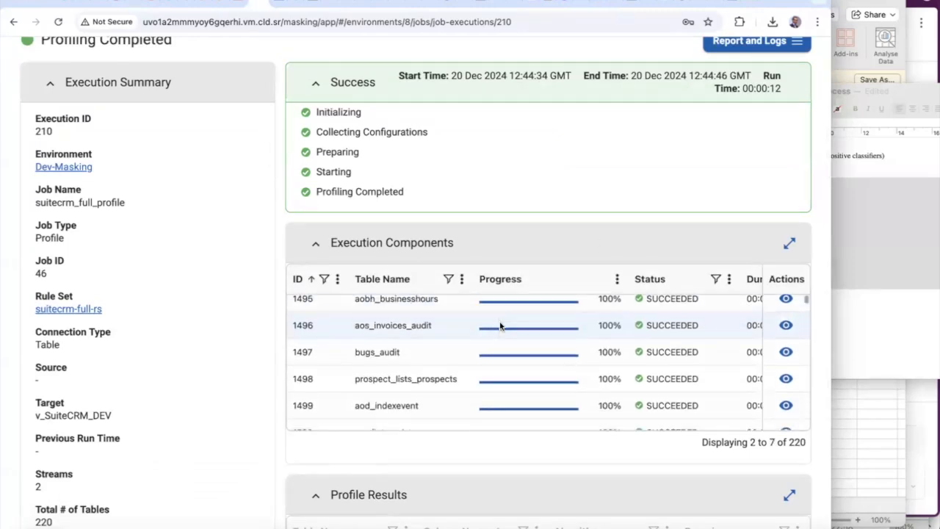
scroll(500, 326, "down", 10)
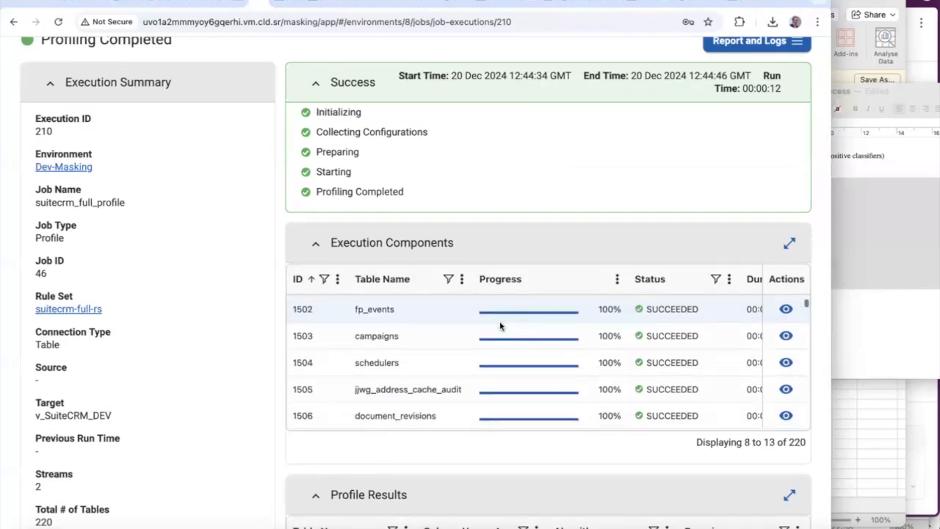
scroll(500, 326, "down", 20)
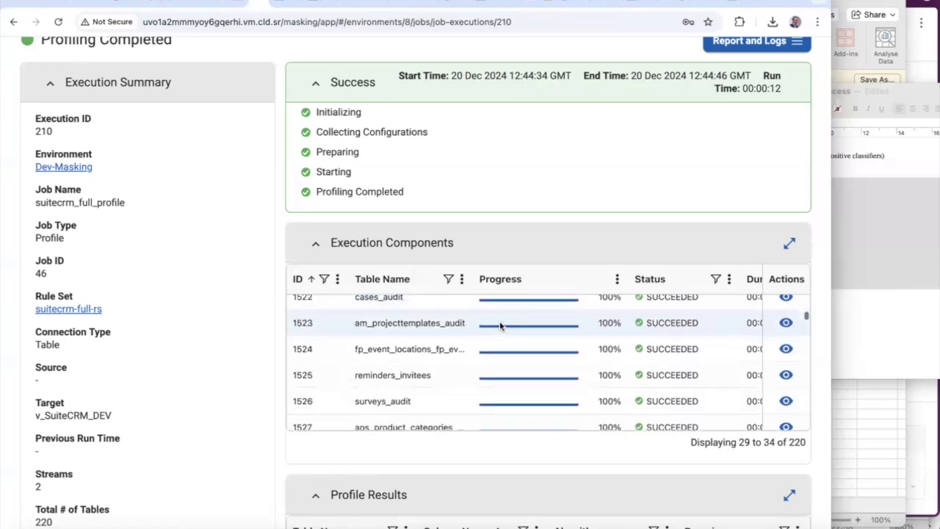
scroll(500, 326, "down", 12)
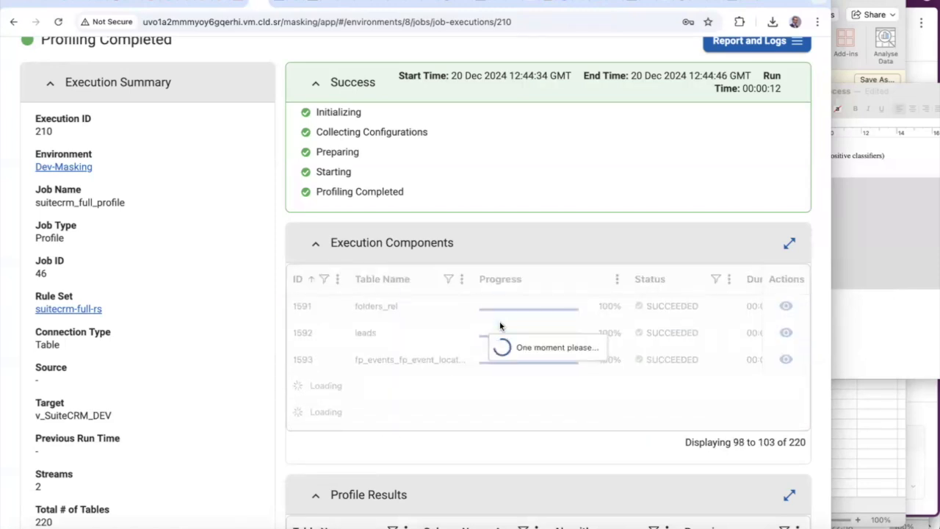
scroll(359, 173, "up", 5)
Reopen suitecrm-full-rs and widen its Column column to read names like billing_address_postalcode
left_click(42, 123)
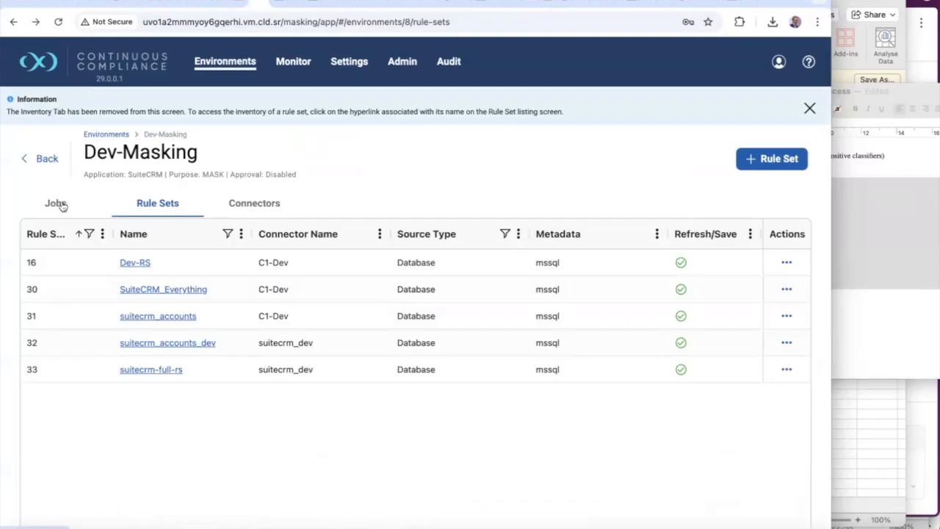
left_click(157, 370)
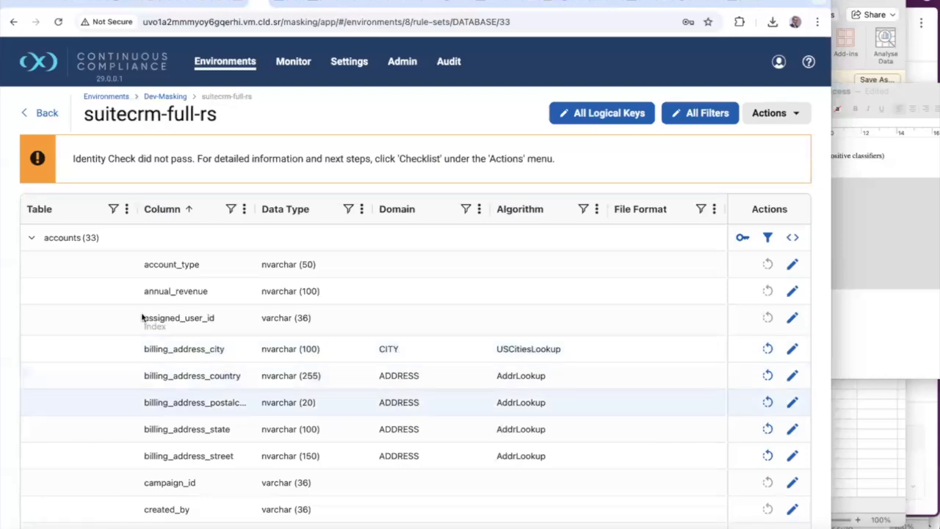
left_click(42, 242)
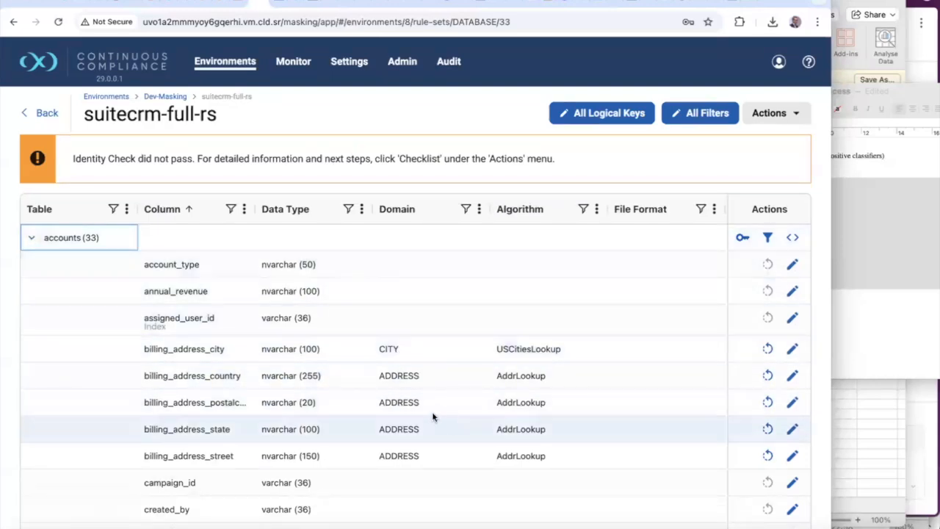
scroll(367, 342, "down", 1)
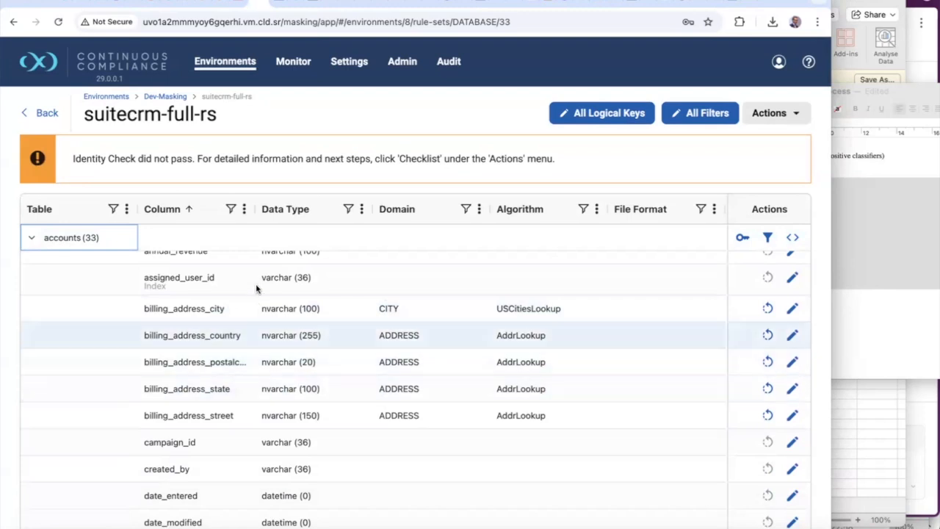
left_click_drag(253, 211, 296, 211)
scroll(456, 354, "down", 1)
scroll(455, 355, "up", 1)
scroll(455, 355, "down", 5)
scroll(455, 354, "up", 5)
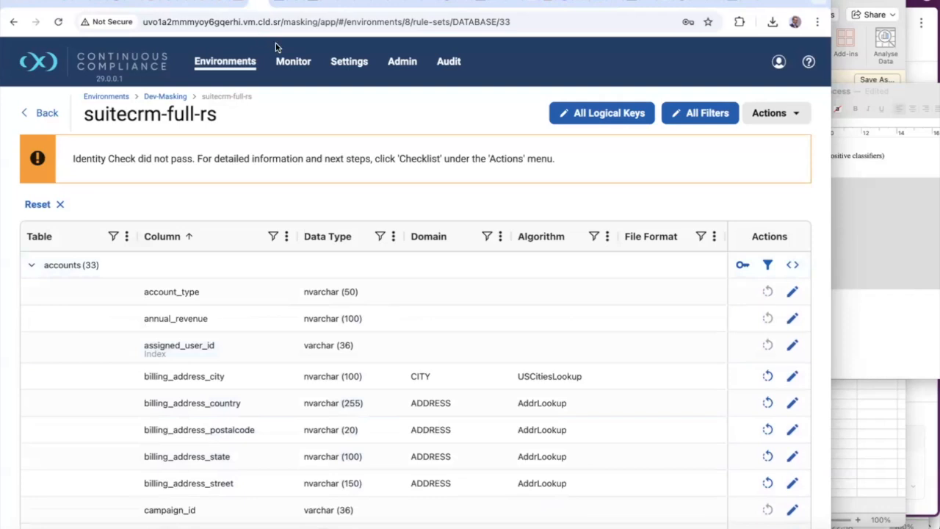
In DbVisualizer, check the SQLServer DEV accounts table's data, widening name and viewing phone and website columns
left_click(218, 5)
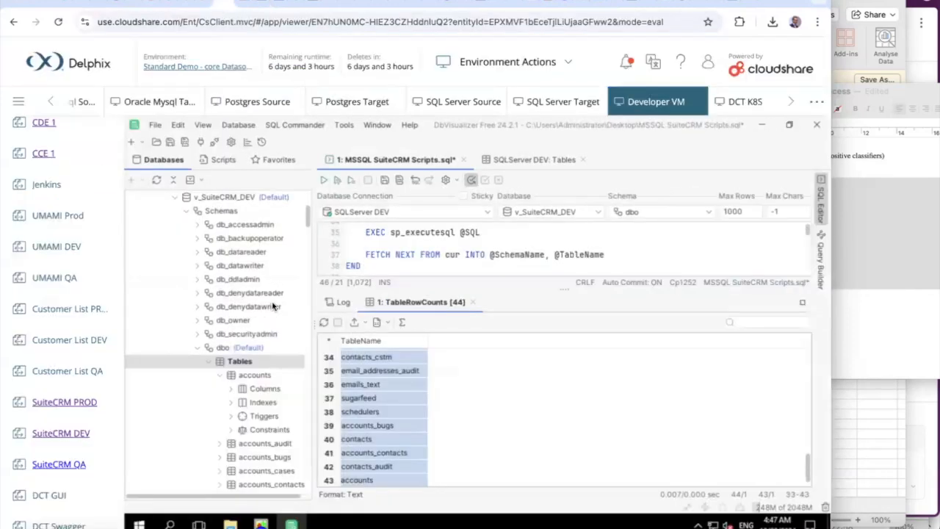
scroll(273, 306, "up", 4)
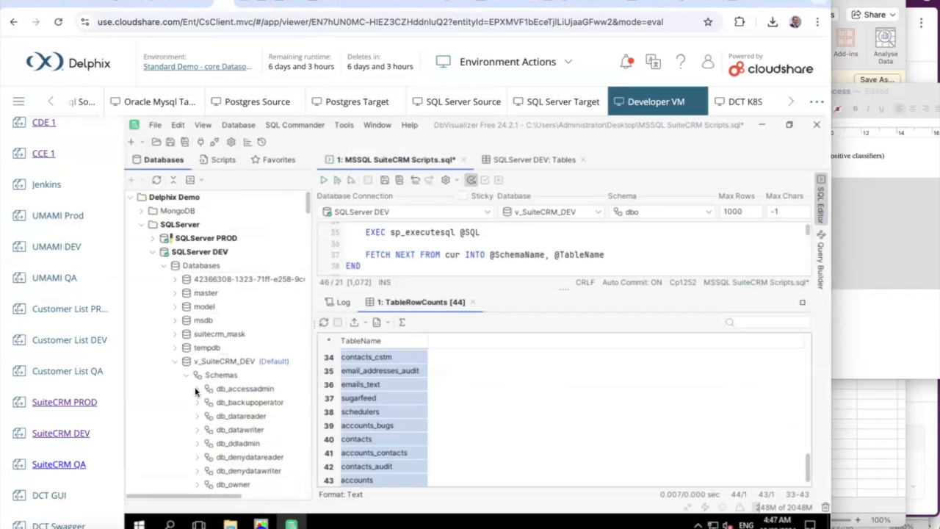
scroll(198, 408, "down", 5)
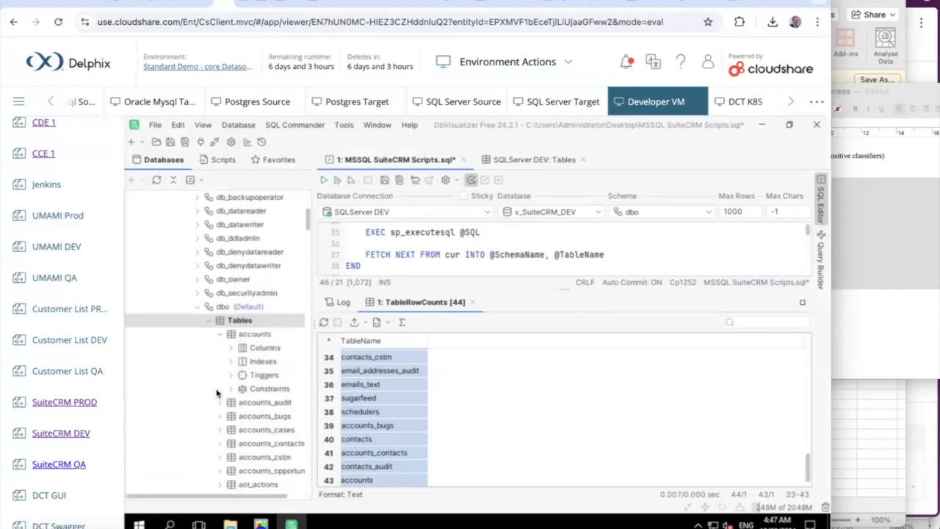
left_click(250, 335)
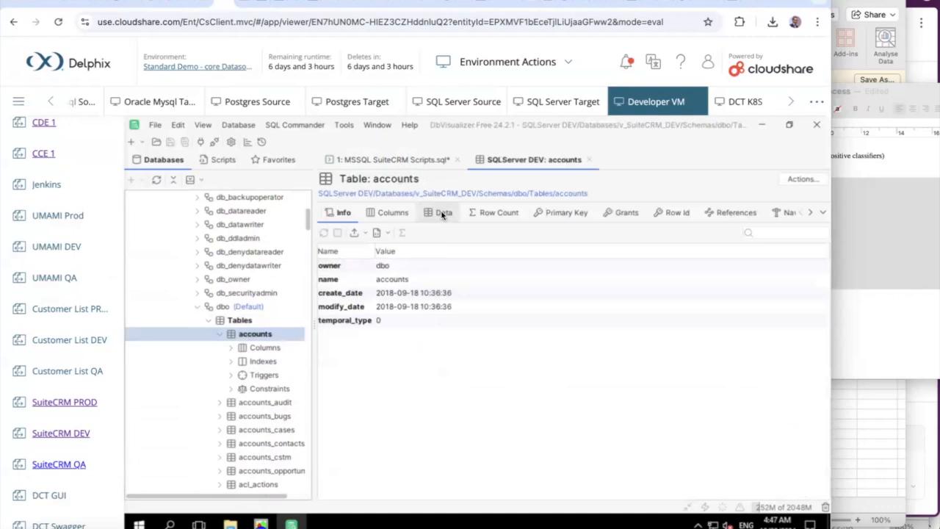
left_click(442, 213)
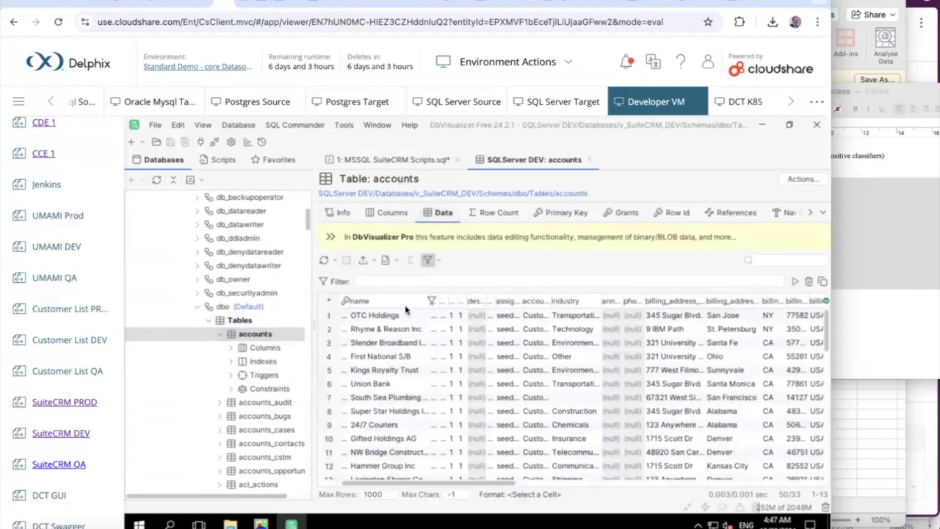
left_click_drag(430, 300, 469, 298)
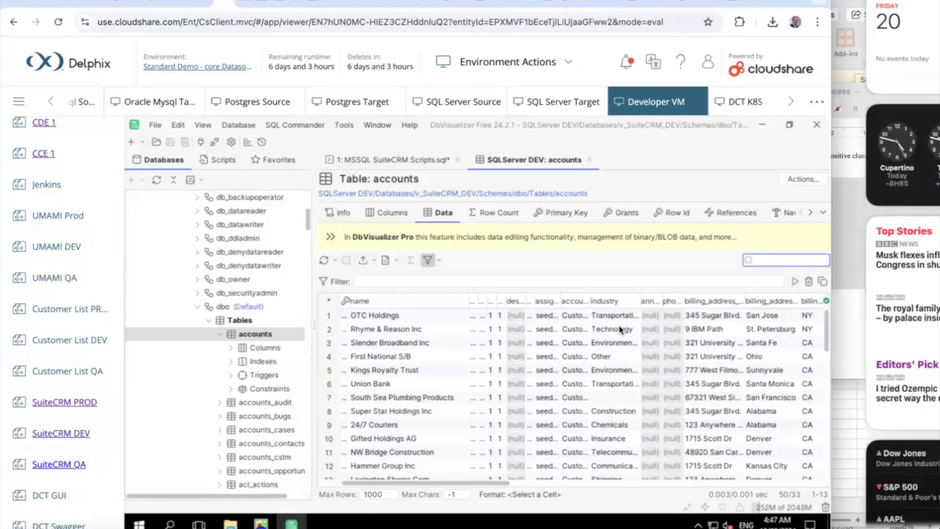
left_click(558, 484)
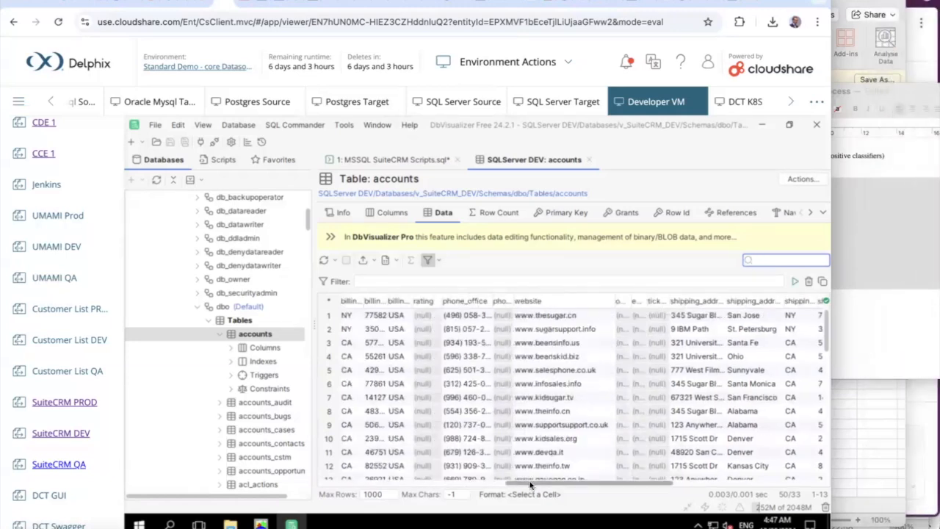
left_click_drag(522, 482, 466, 484)
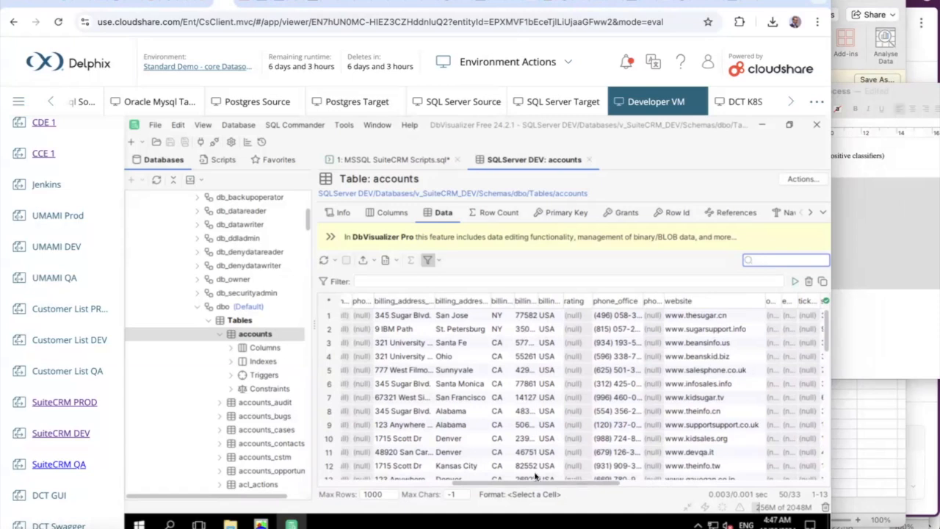
left_click_drag(470, 482, 326, 492)
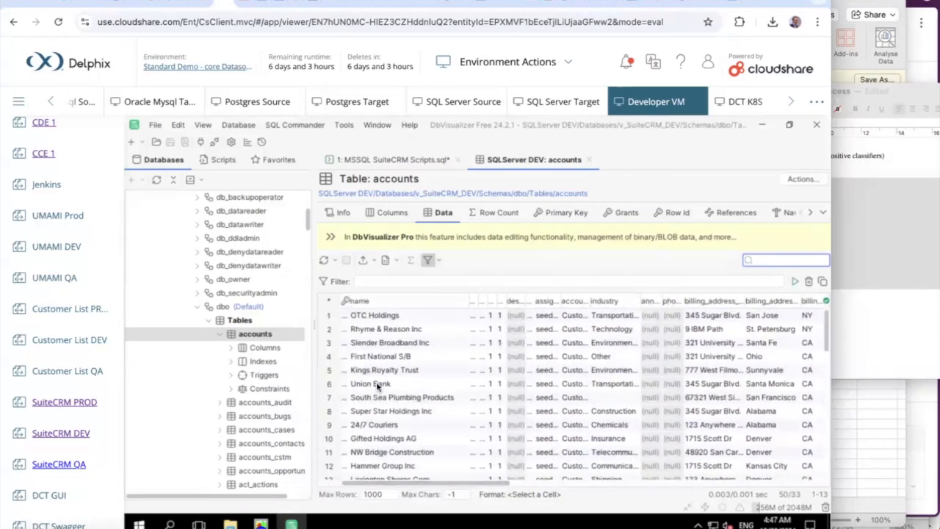
left_click(279, 6)
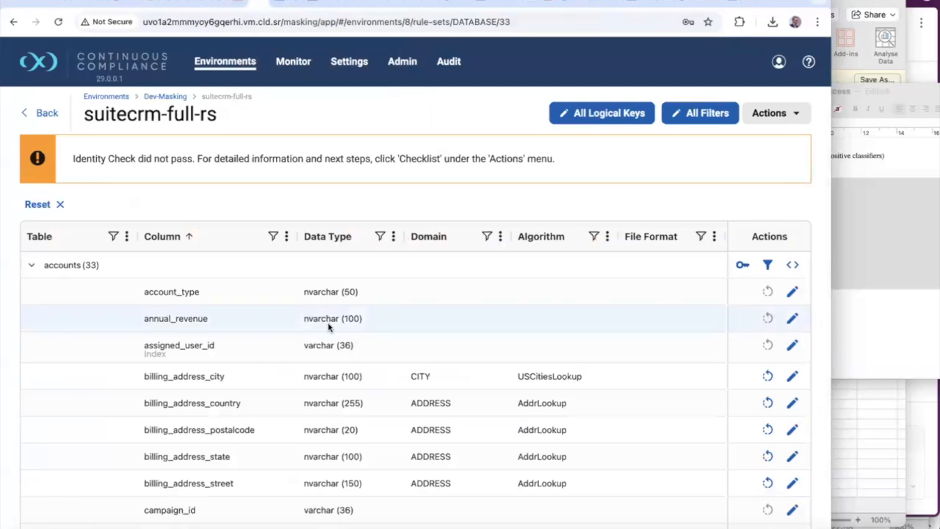
scroll(400, 365, "down", 1)
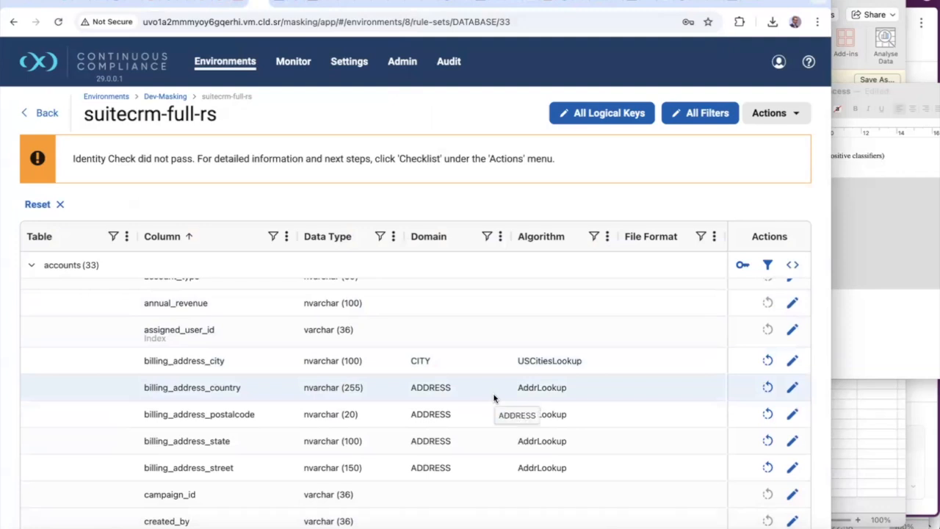
scroll(493, 398, "down", 3)
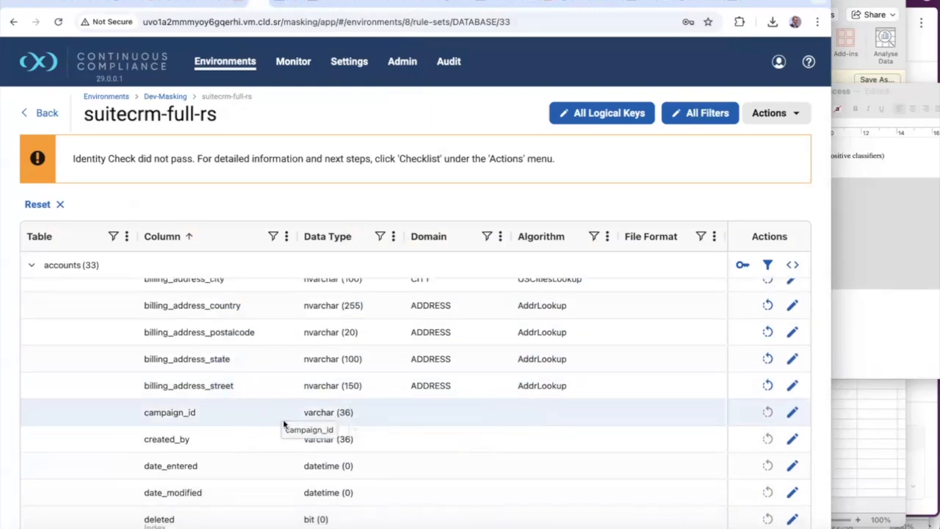
scroll(286, 419, "down", 4)
scroll(284, 424, "down", 4)
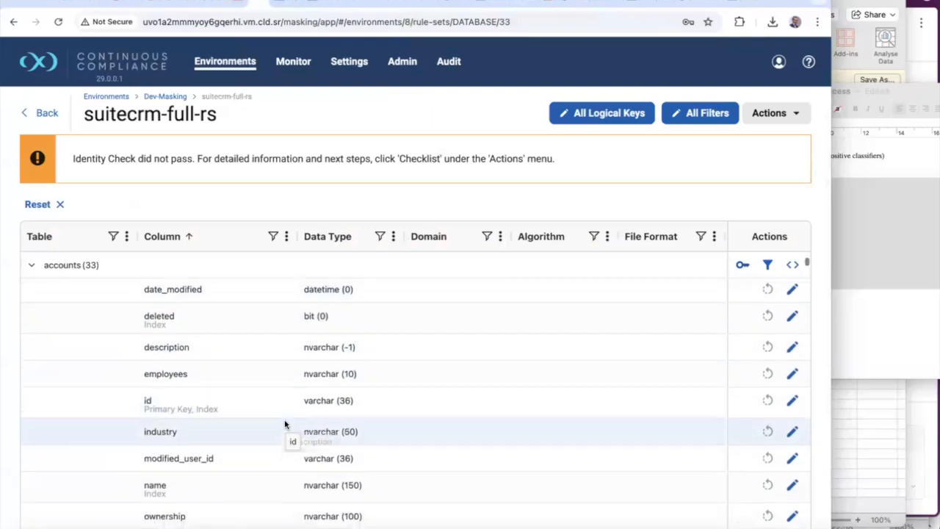
scroll(285, 424, "down", 4)
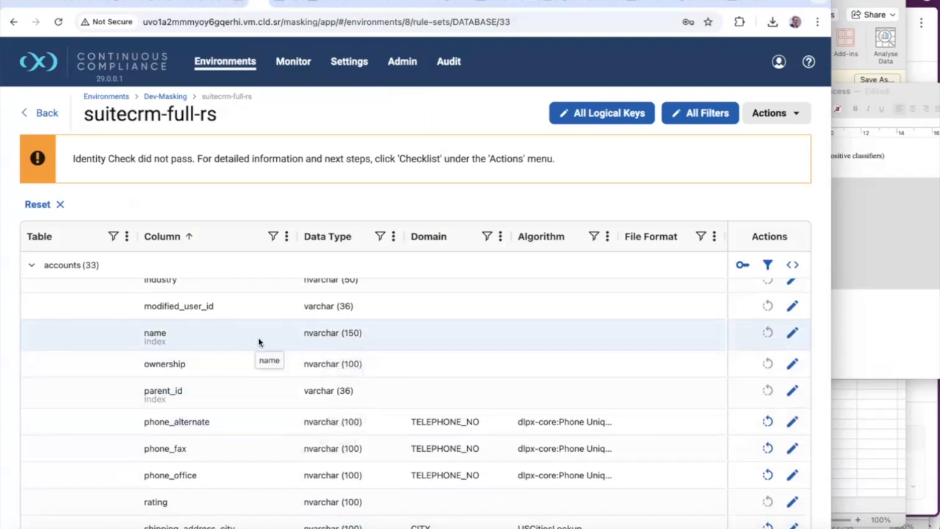
scroll(258, 341, "down", 1)
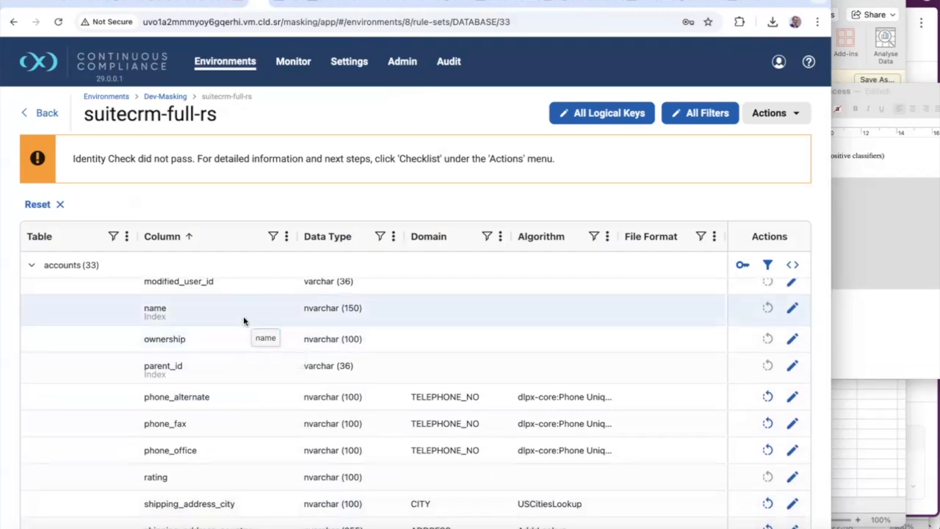
scroll(255, 312, "down", 5)
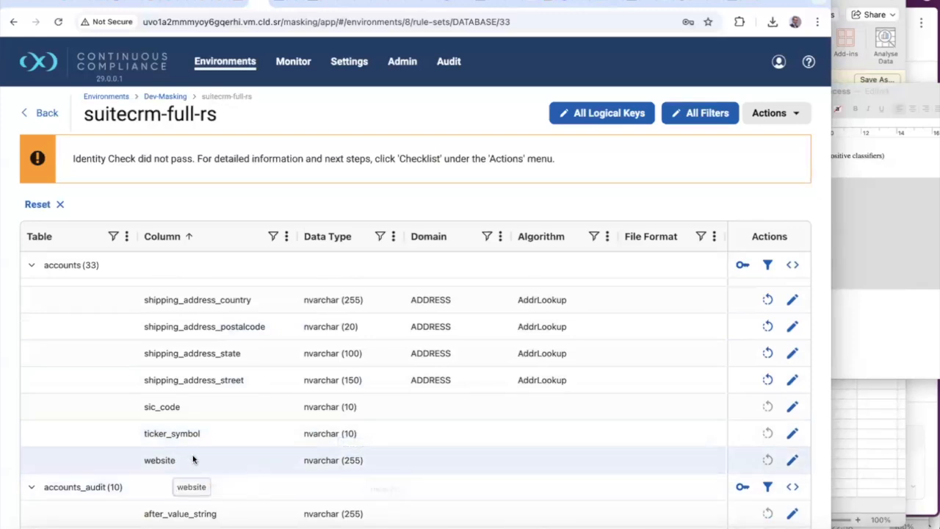
scroll(238, 378, "up", 1)
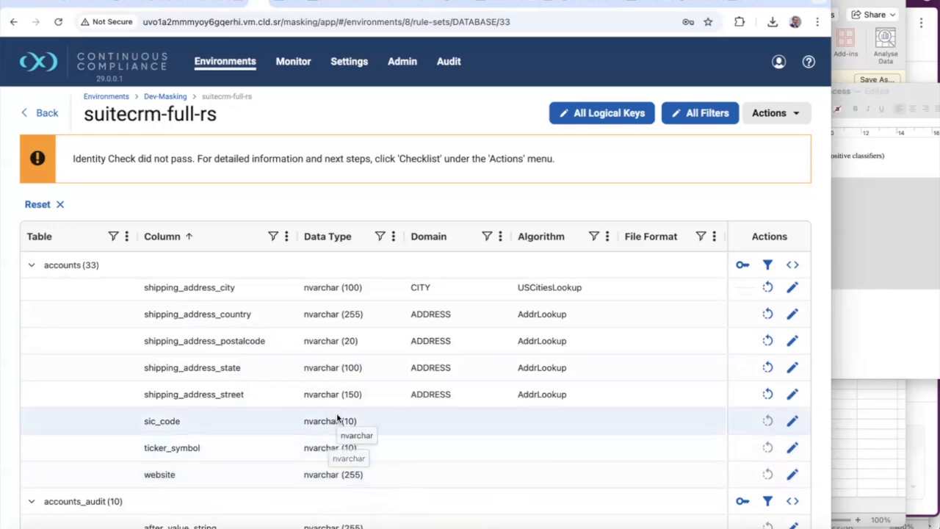
scroll(337, 422, "up", 4)
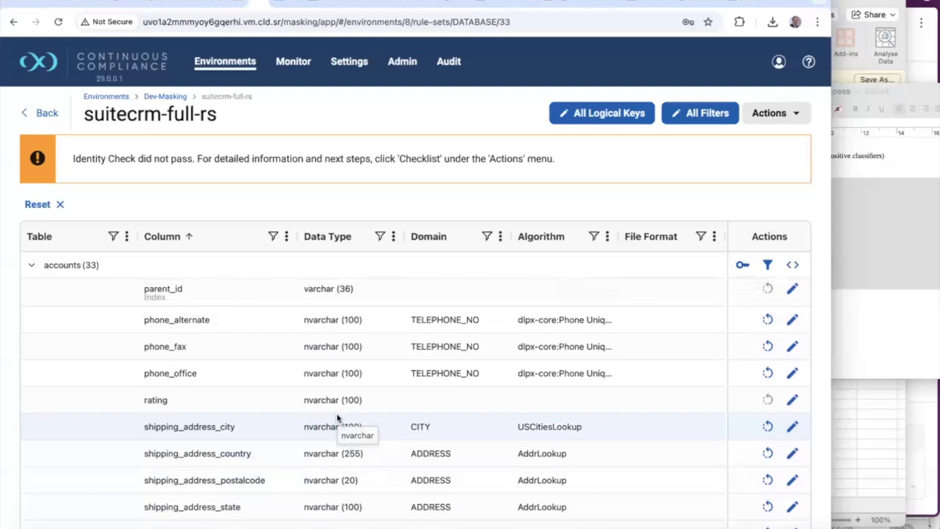
scroll(337, 418, "up", 1)
scroll(337, 419, "down", 5)
scroll(337, 419, "down", 1)
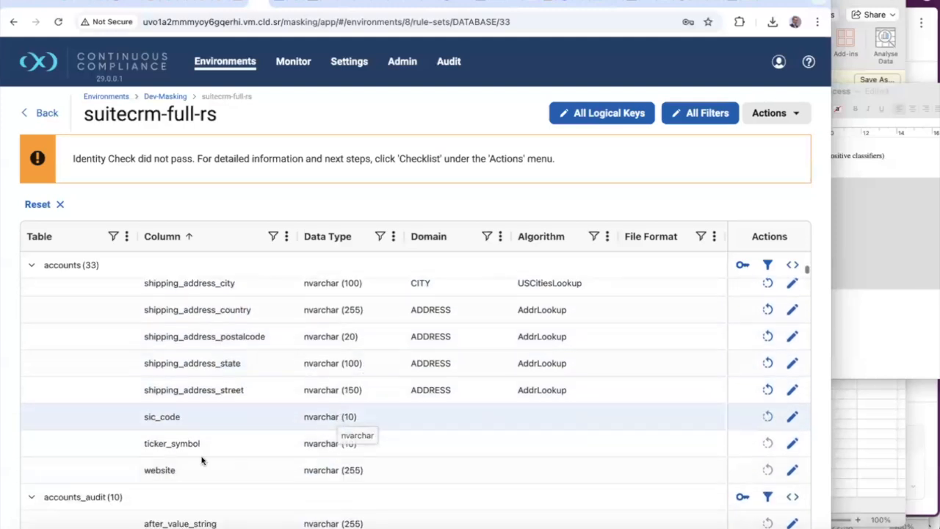
scroll(360, 357, "up", 1)
scroll(360, 358, "up", 8)
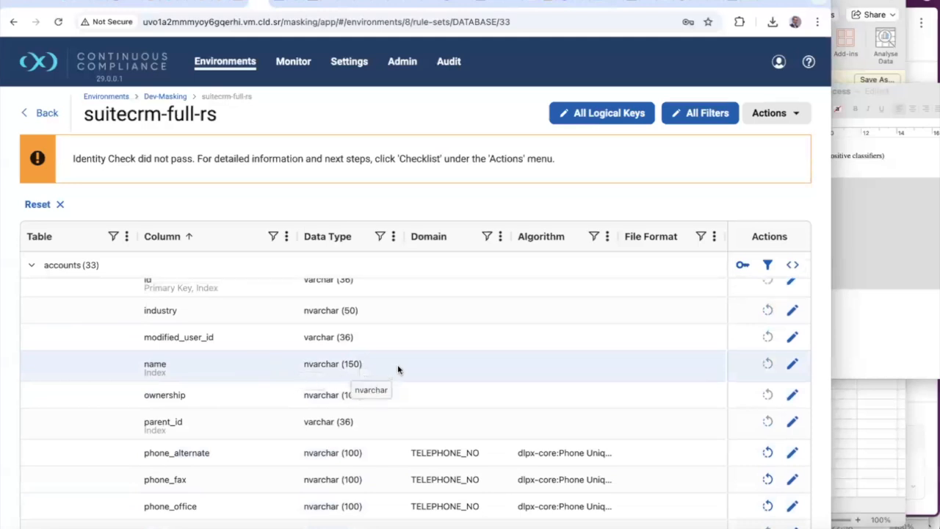
scroll(397, 364, "up", 12)
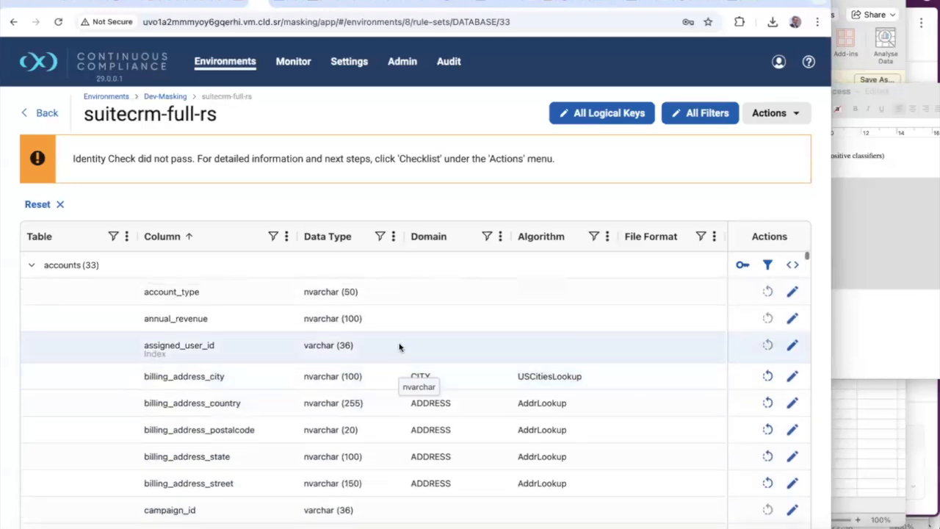
Open the Classifiers settings page and activate the Name column filter
left_click(349, 61)
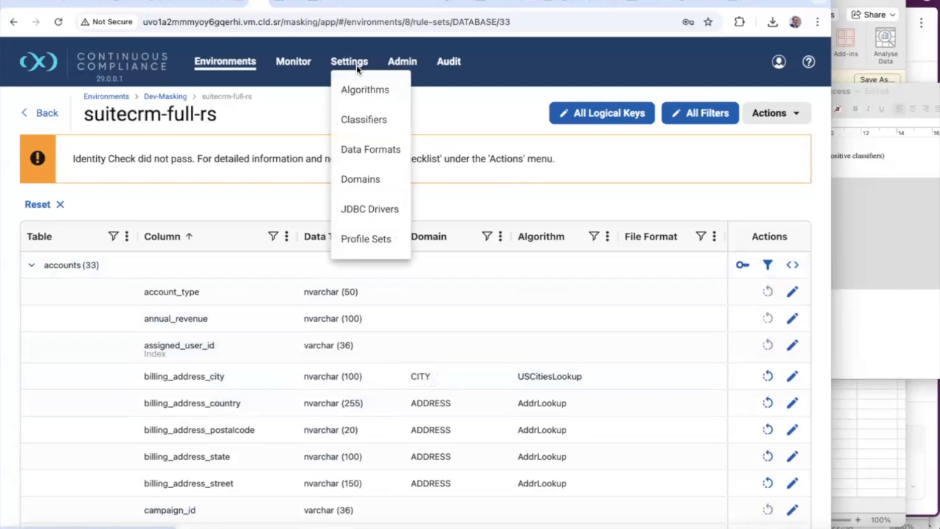
left_click(374, 123)
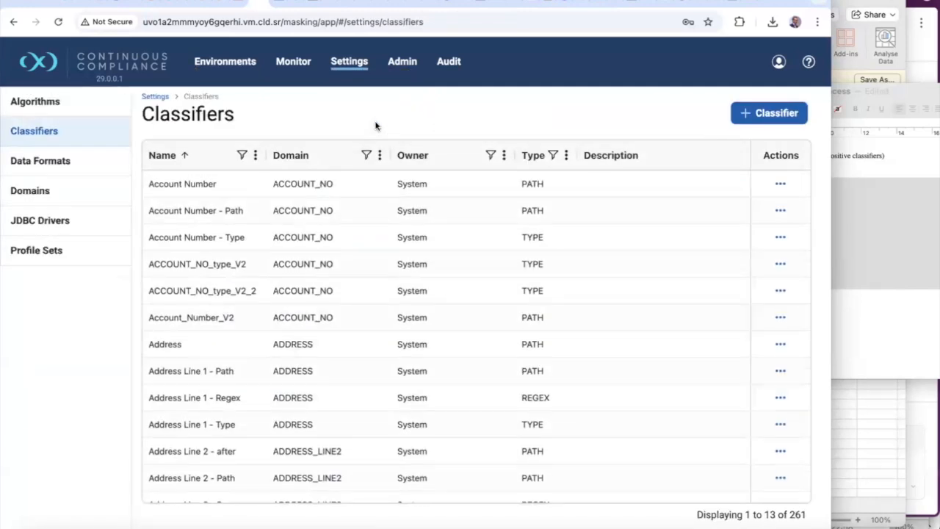
left_click(238, 156)
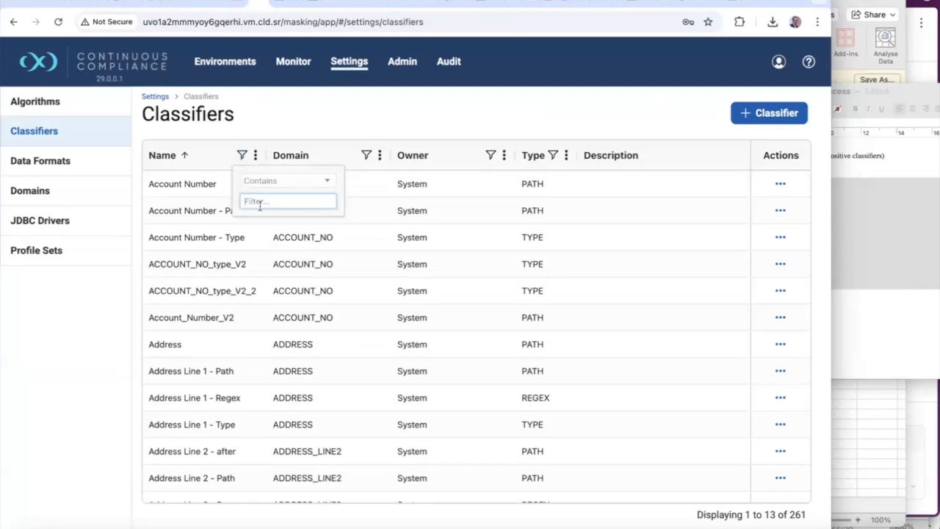
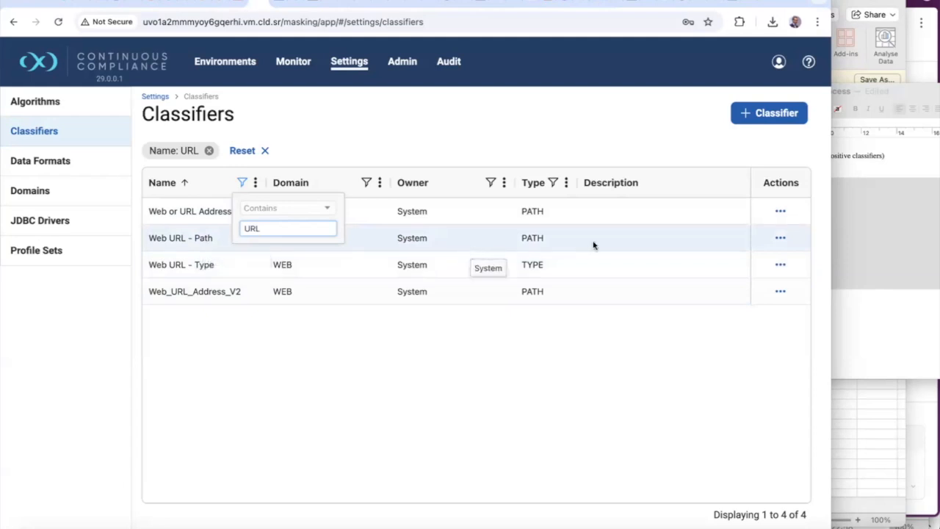
Inspect the regex paths of the Web or URL Address and Web URL - Path classifiers
left_click(779, 212)
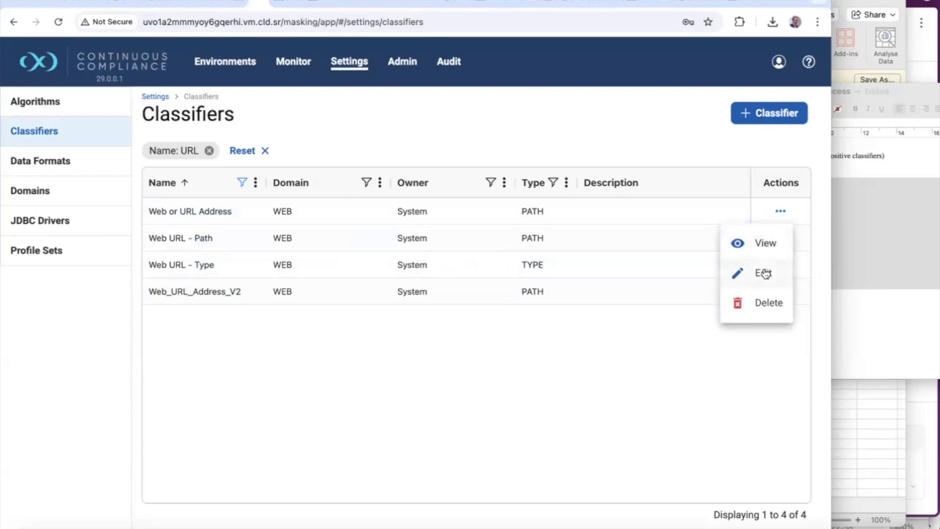
left_click(763, 273)
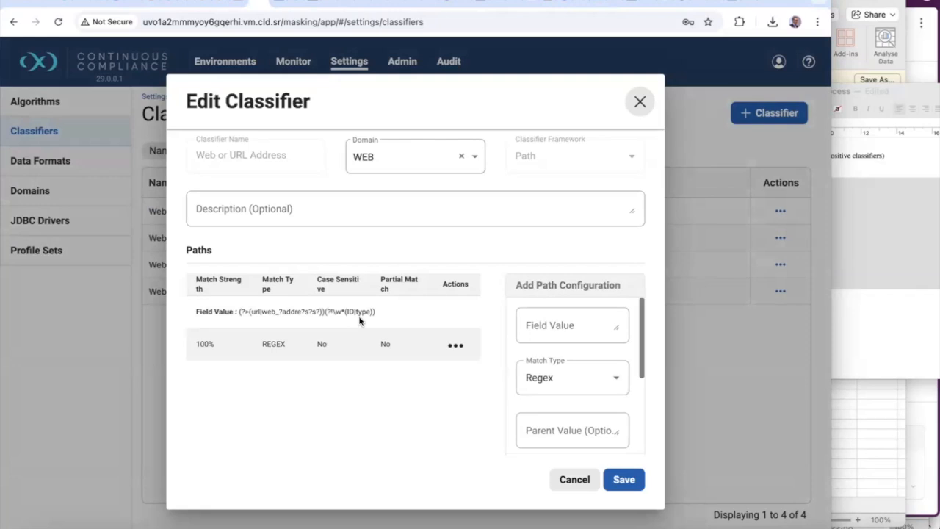
left_click(640, 102)
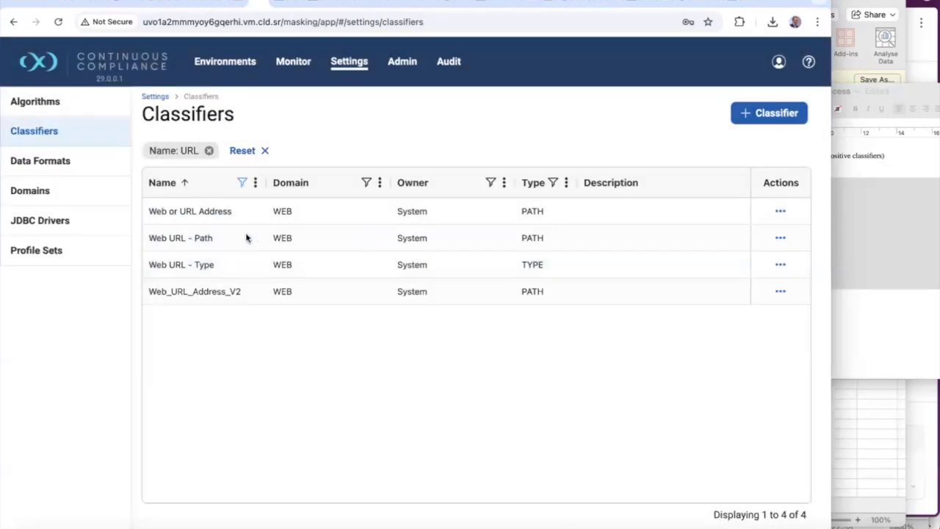
left_click(780, 237)
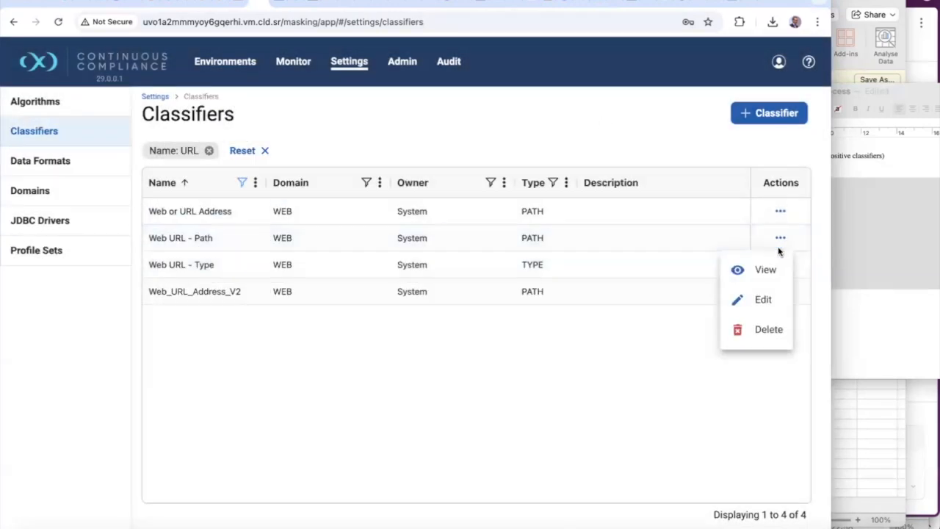
left_click(765, 270)
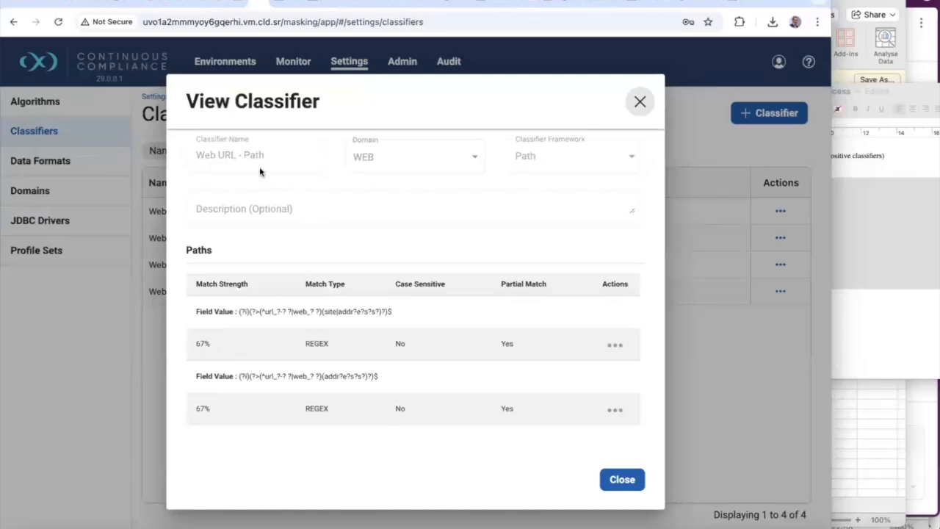
left_click(641, 102)
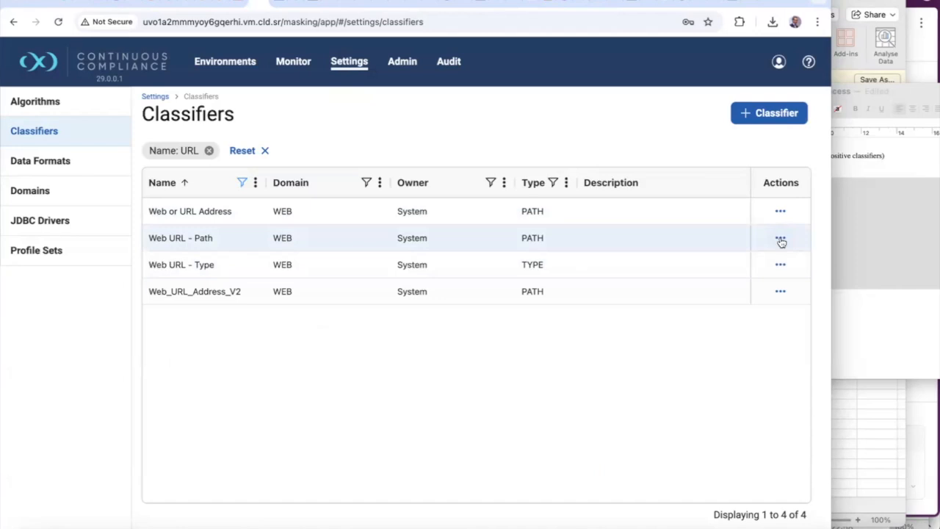
Add the Web URL - Path classifier to the ASDD_Profiler_demo1 profile set and save it
mouse_move(353, 67)
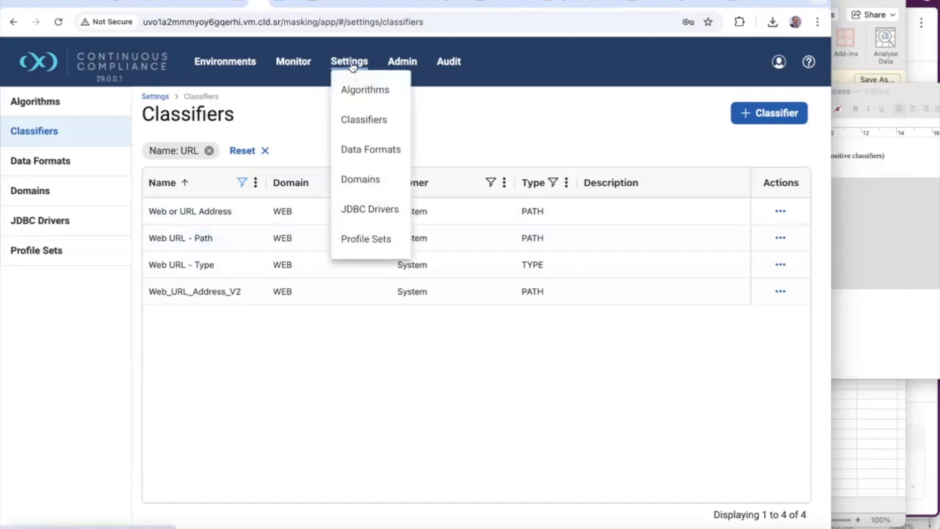
left_click(367, 240)
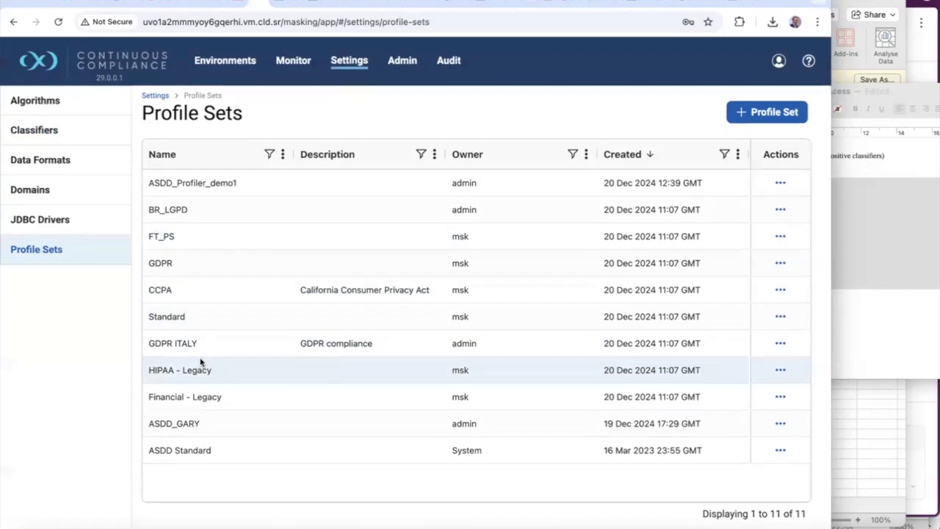
left_click(782, 185)
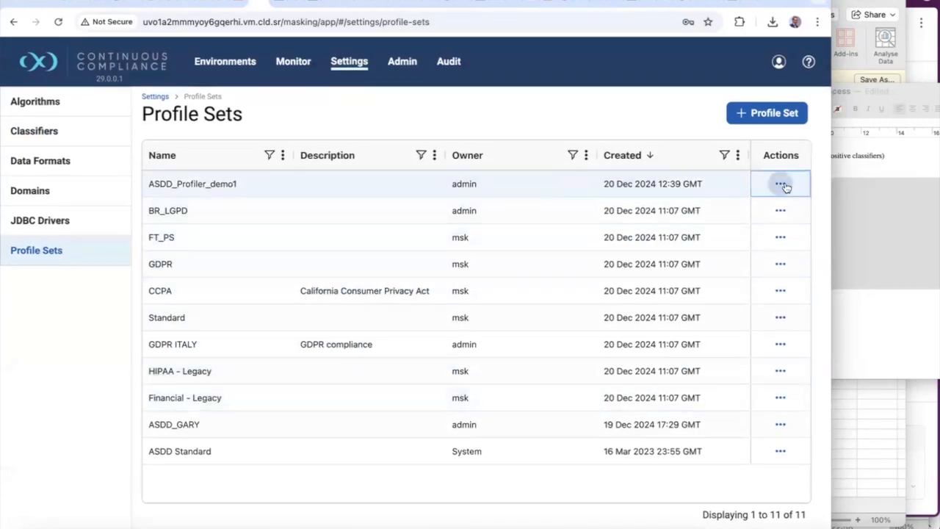
left_click(749, 244)
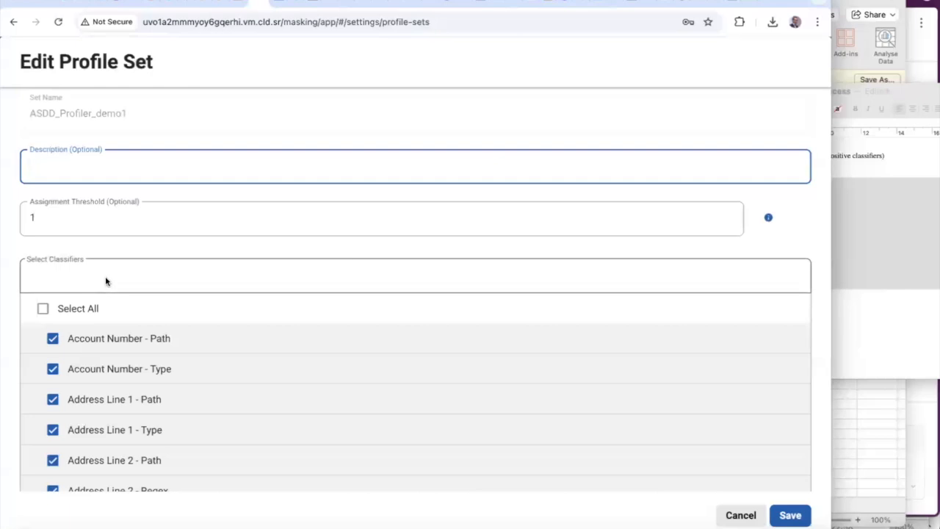
left_click(105, 281)
type("W")
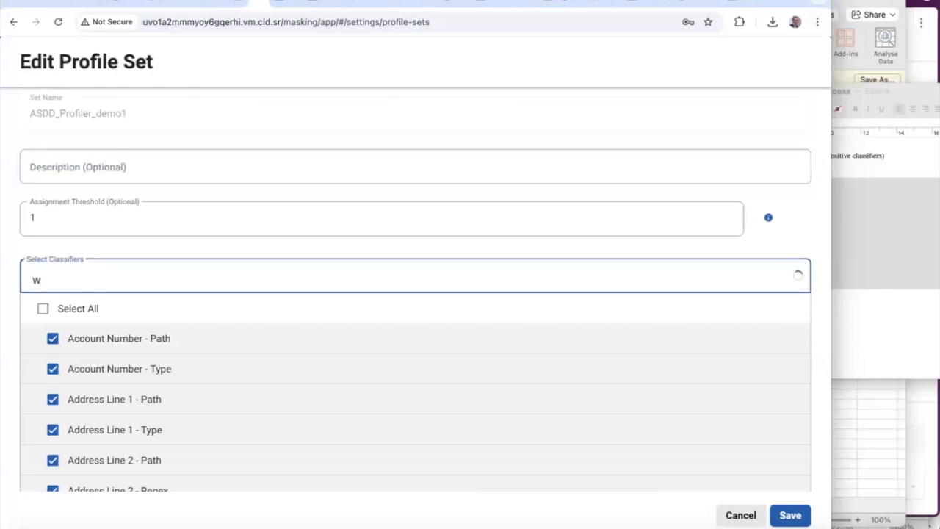
type("eb")
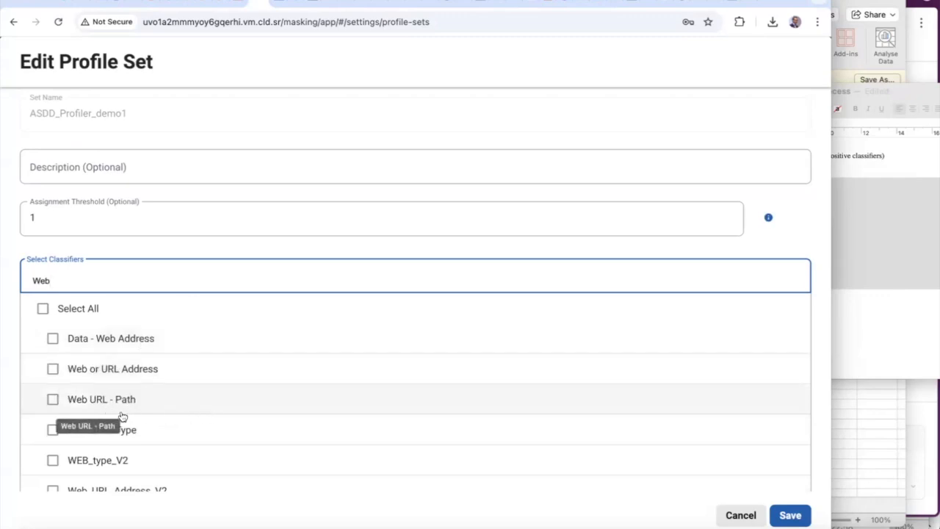
left_click(52, 401)
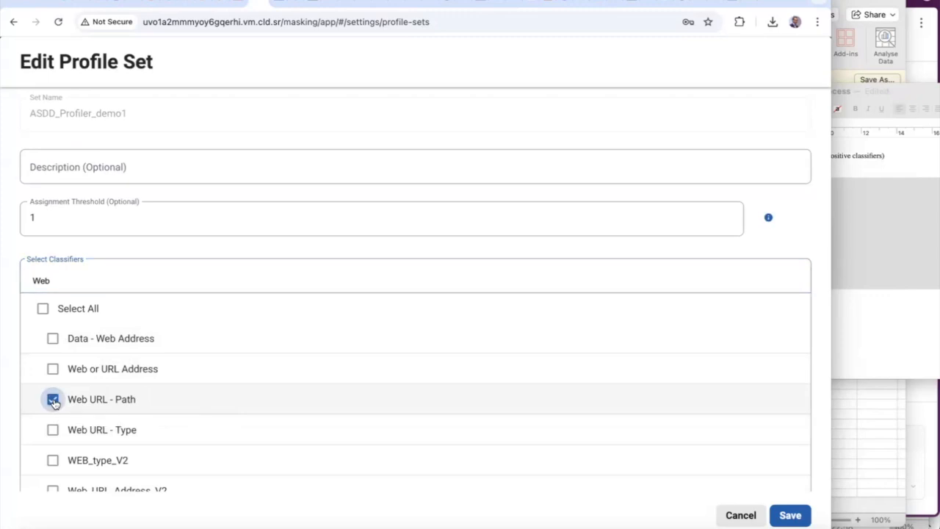
left_click(790, 515)
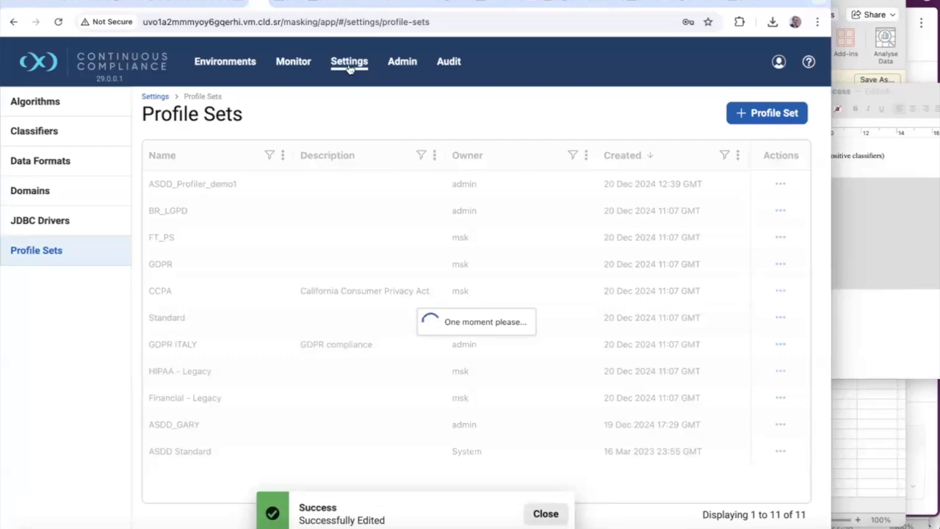
left_click(349, 66)
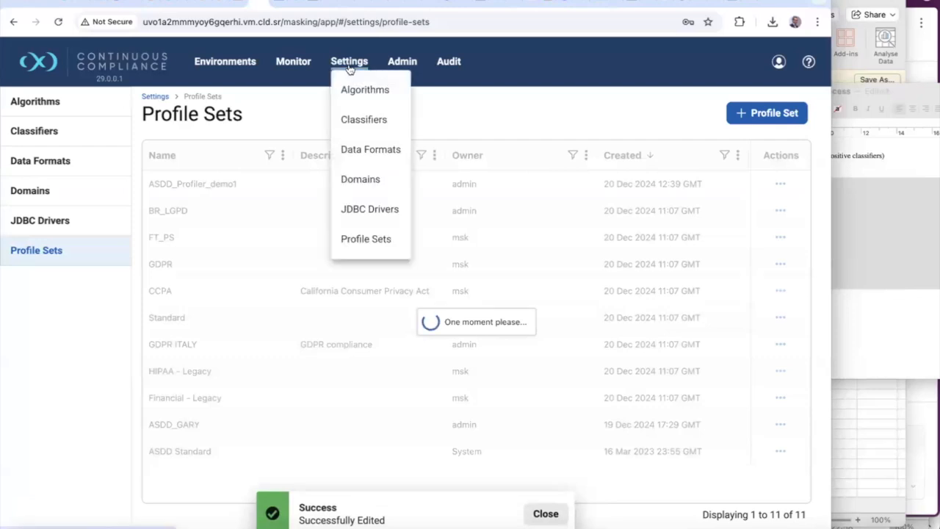
Edit the Web URL - Path classifier and copy its first path's regex pattern
left_click(364, 121)
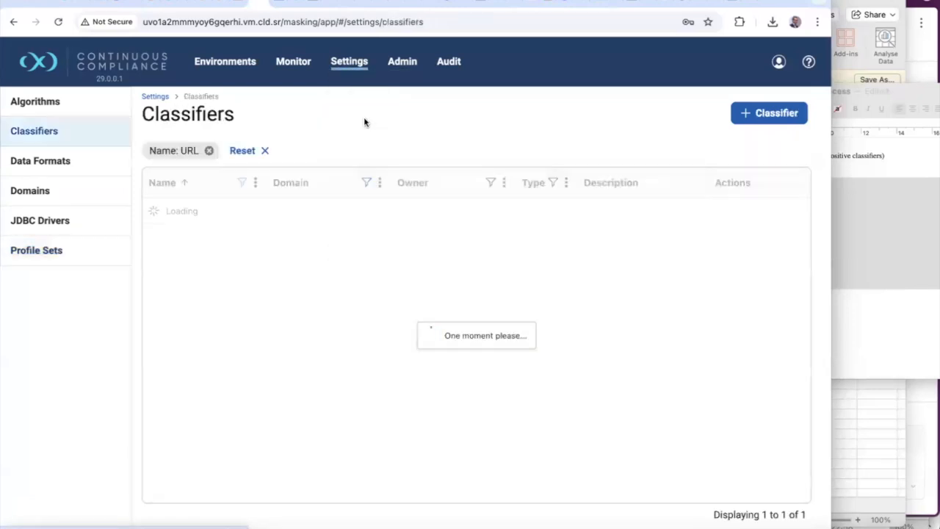
left_click(785, 238)
left_click(769, 299)
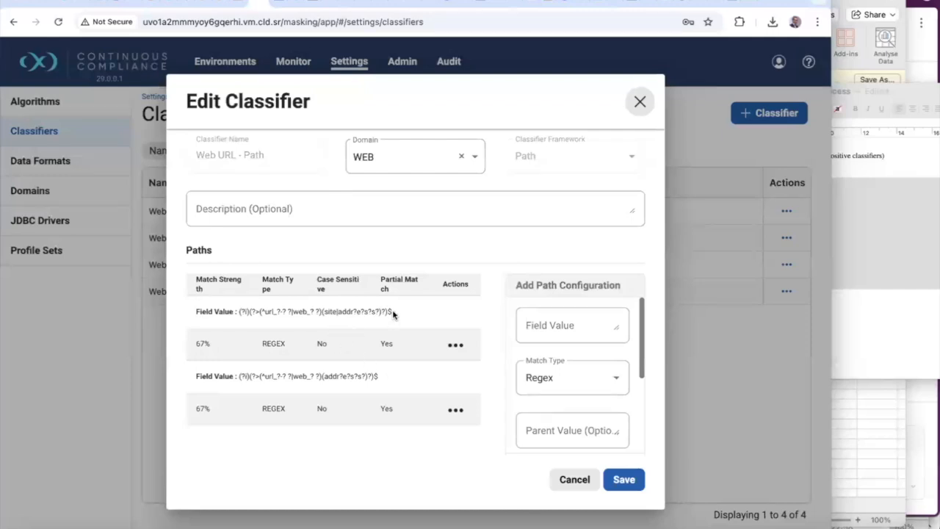
left_click_drag(394, 311, 236, 311)
key("ctrl+c")
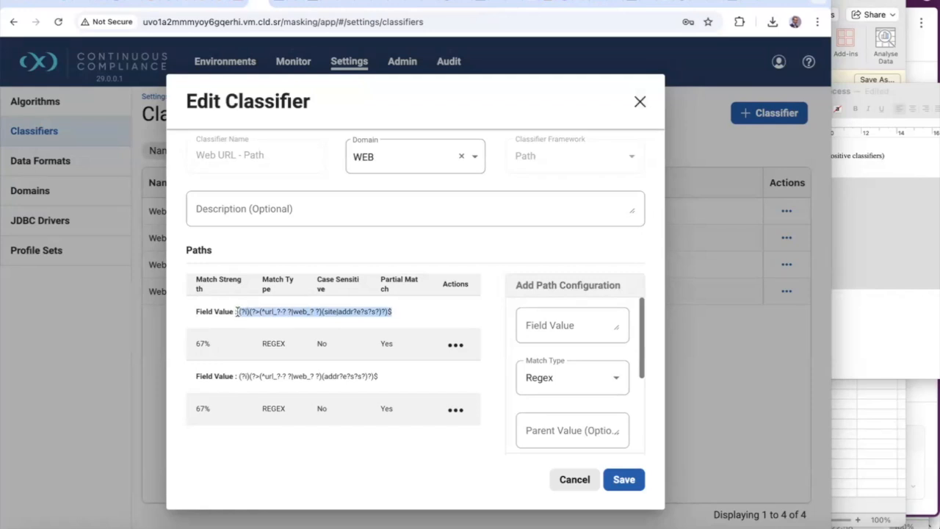
left_click(731, 3)
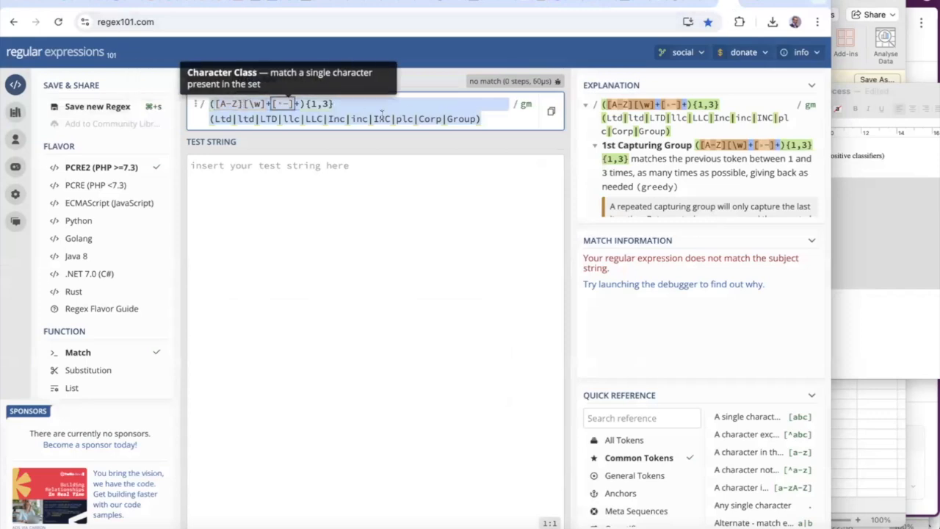
Test the Web URL - Path regex in regex101 against 'website', capturing web and site
key("ctrl+v")
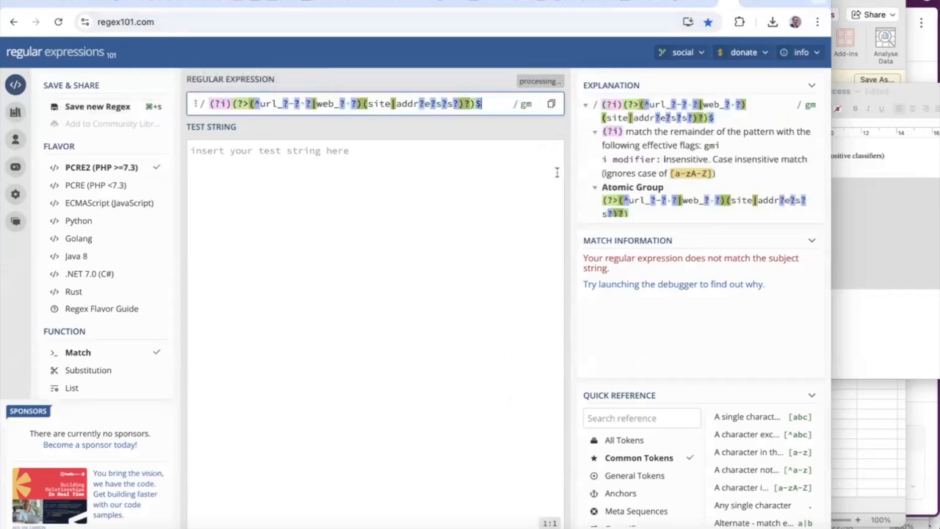
left_click(294, 154)
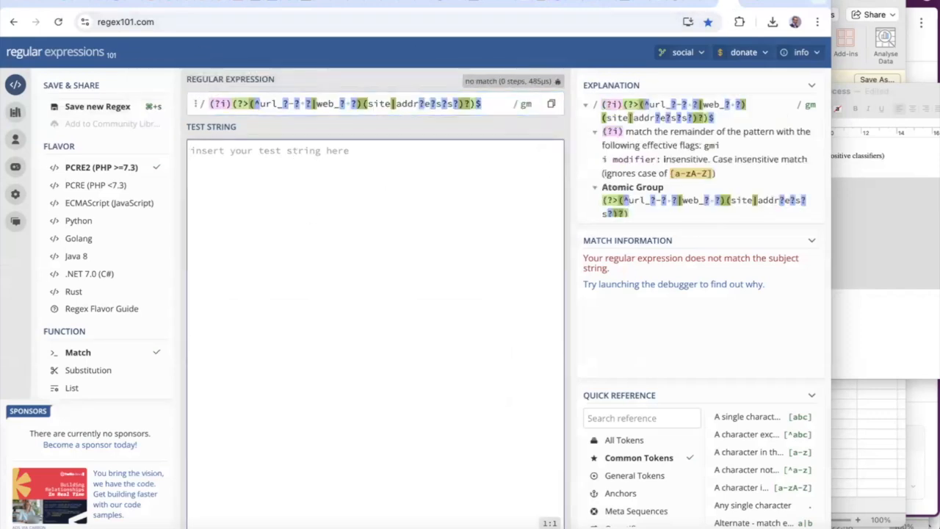
type("website")
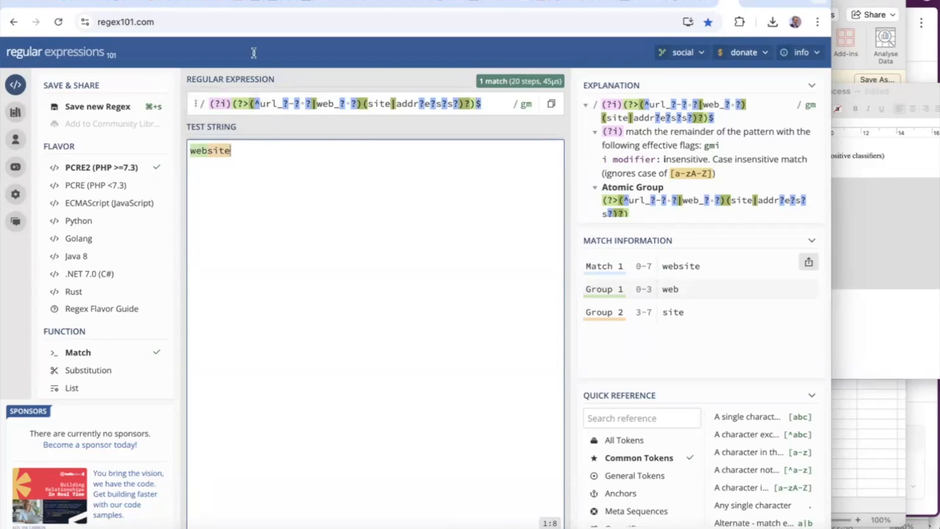
left_click(256, 4)
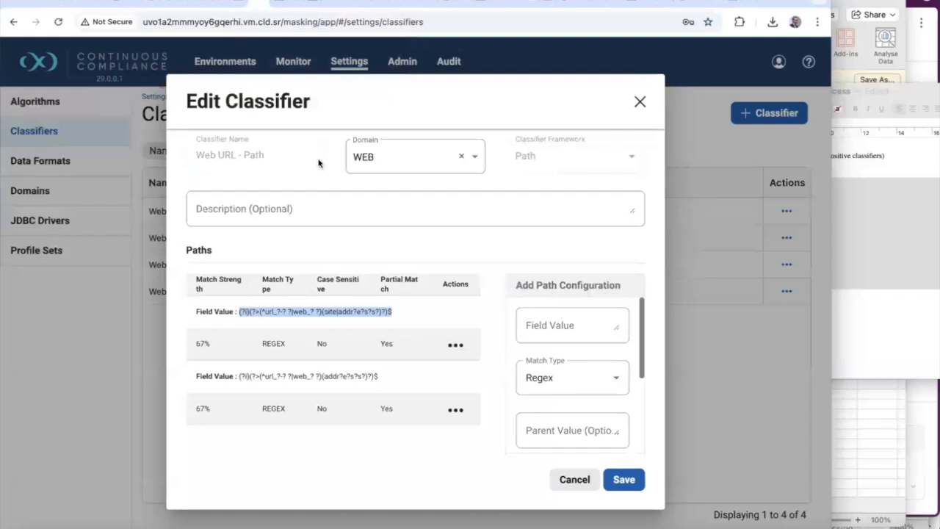
Save the Web URL - Path classifier and review Dev-Masking's suitecrm-full-rs rule set columns
left_click(630, 478)
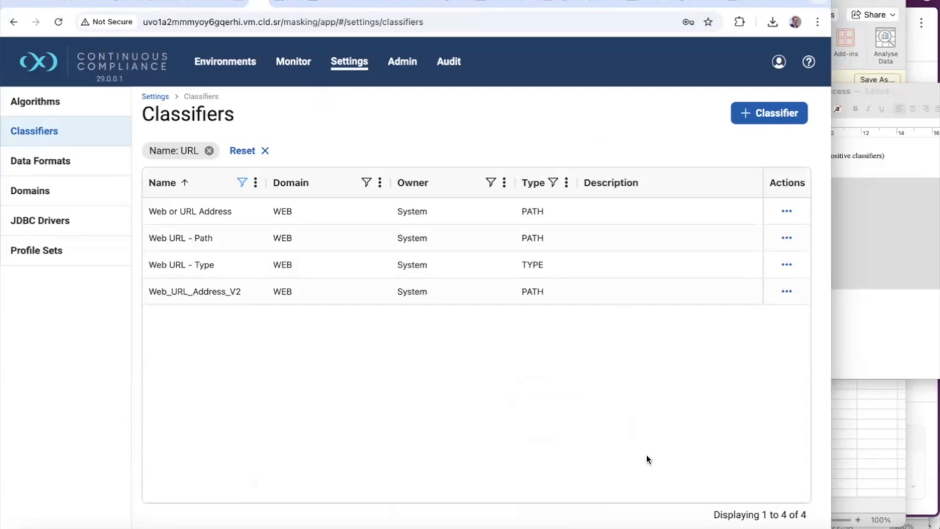
left_click(351, 70)
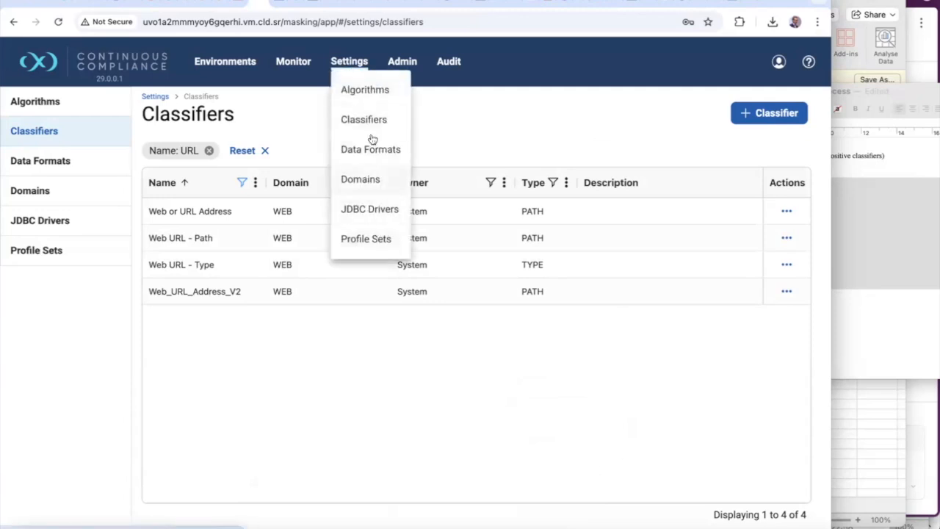
left_click(224, 66)
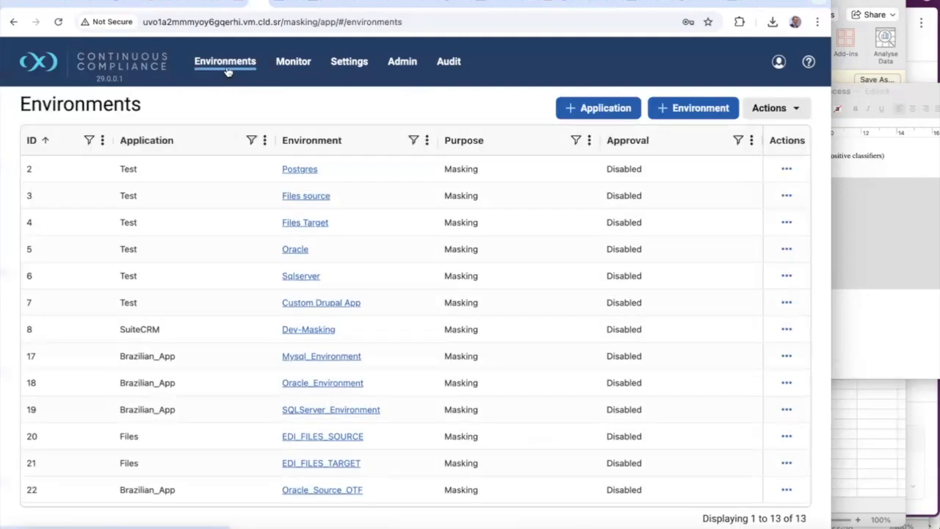
left_click(304, 330)
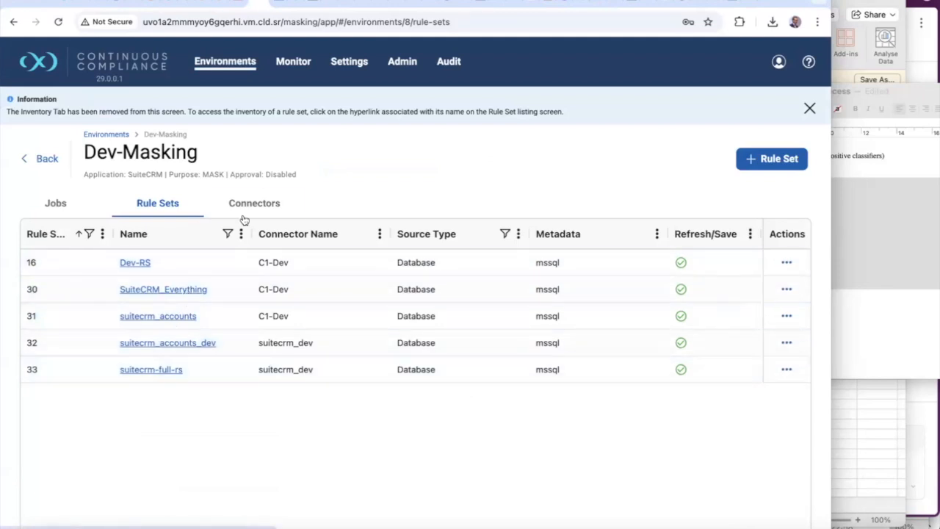
left_click(156, 371)
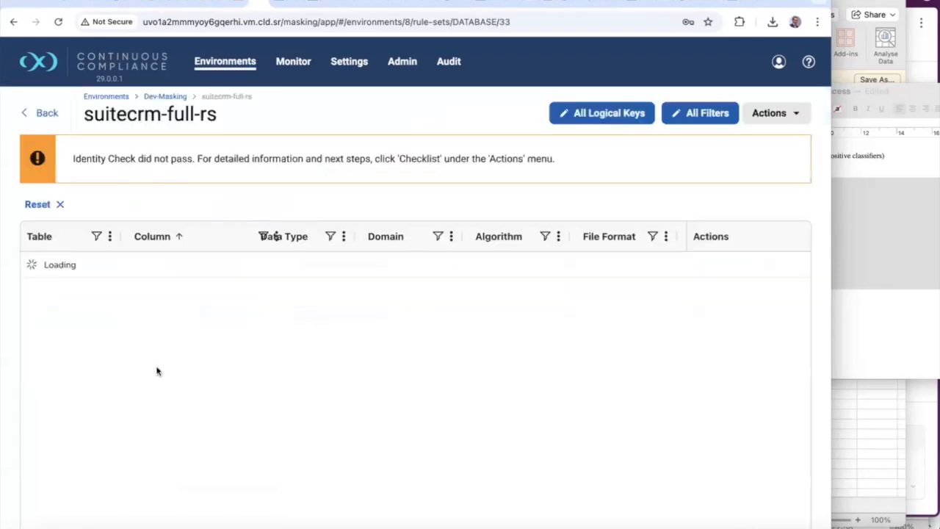
scroll(356, 312, "down", 1)
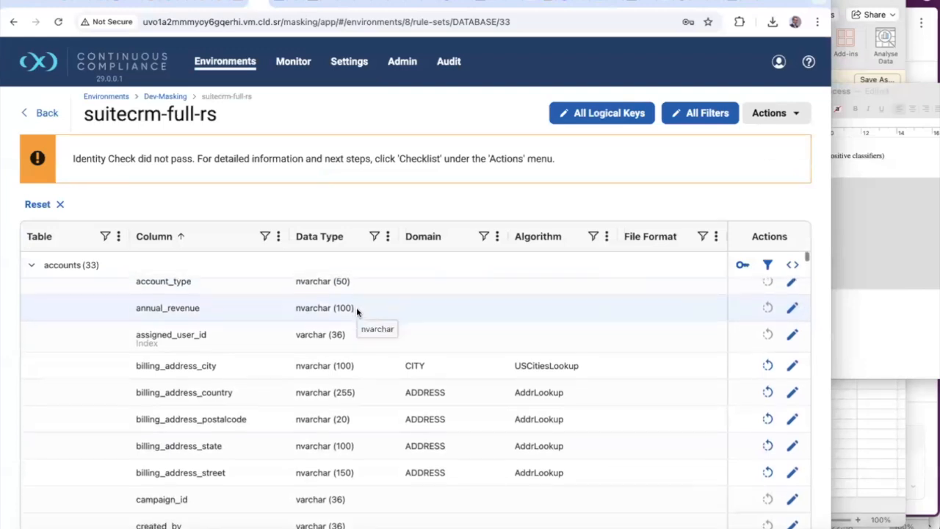
scroll(356, 312, "down", 3)
scroll(356, 312, "down", 3)
scroll(357, 313, "down", 6)
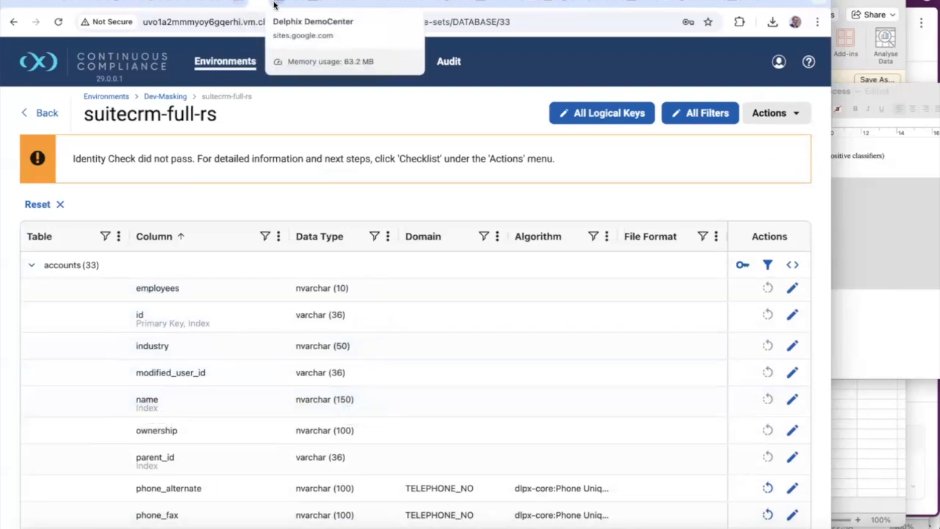
left_click(225, 5)
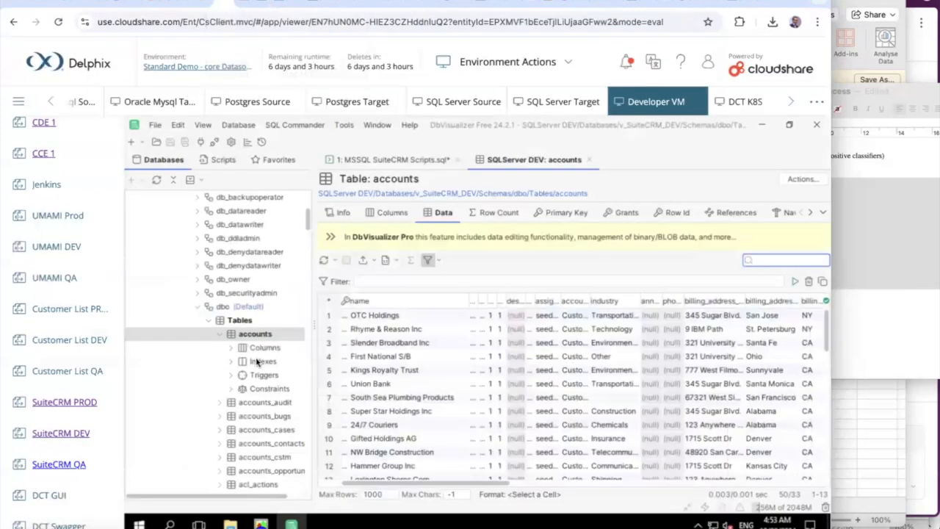
Scroll through the accounts data in DbVisualizer, then return to the suitecrm-full-rs rule set
scroll(598, 339, "down", 2)
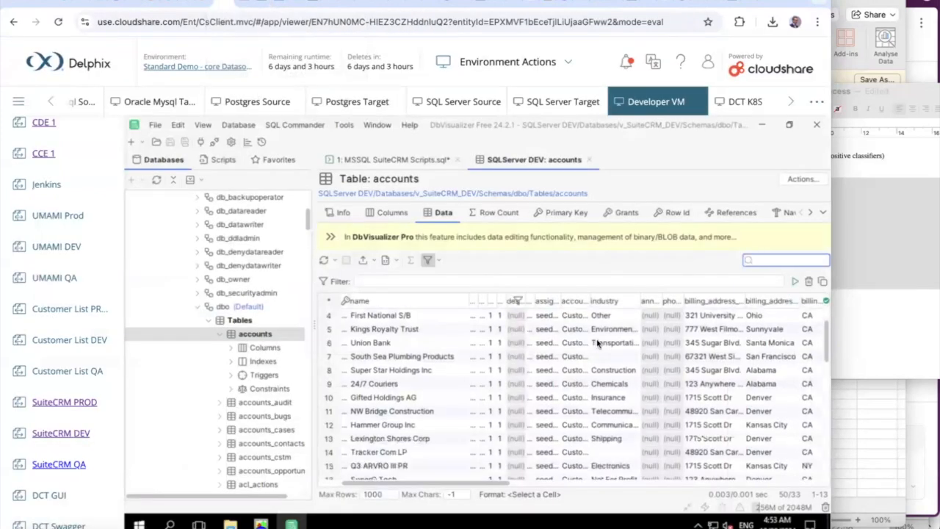
scroll(380, 313, "up", 2)
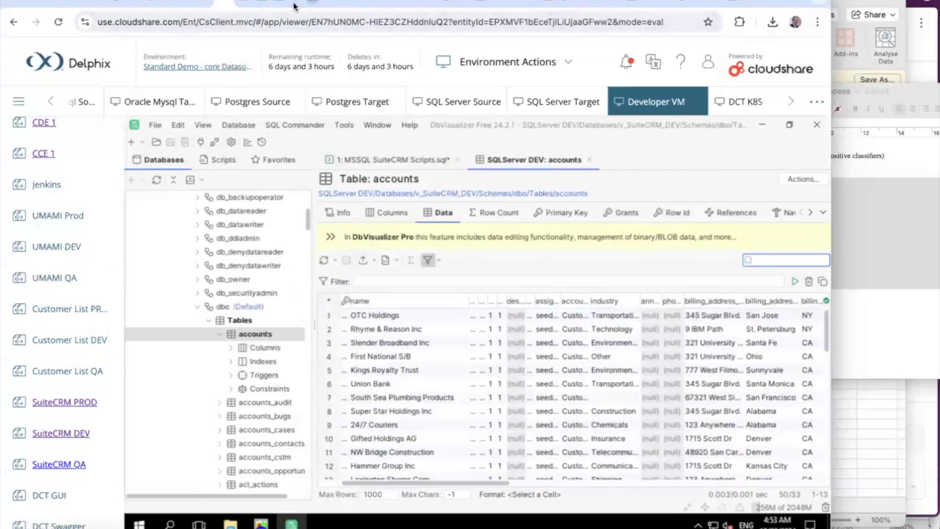
left_click(323, 6)
Filter classifiers by 'comp', edit the Company classifier, and copy its profiling regex
left_click(349, 62)
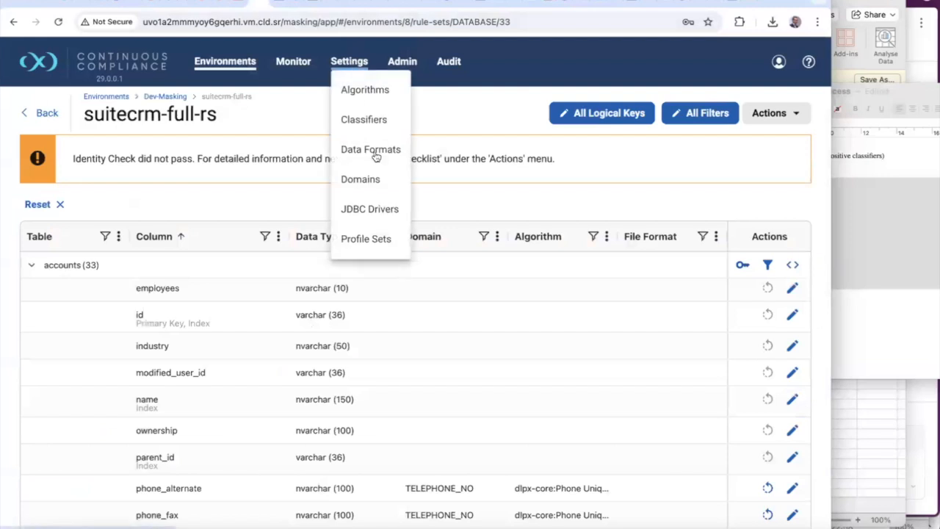
left_click(372, 118)
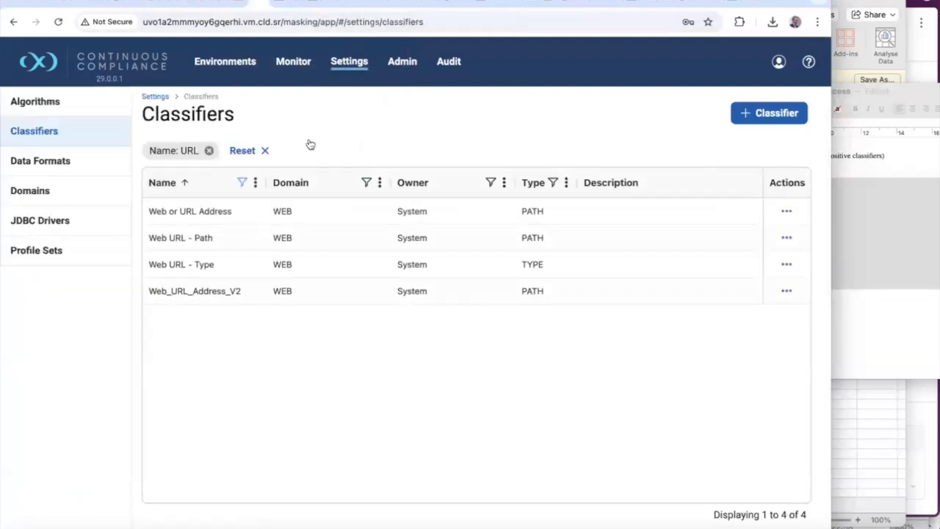
left_click(243, 183)
left_click_drag(264, 228, 234, 232)
type("company")
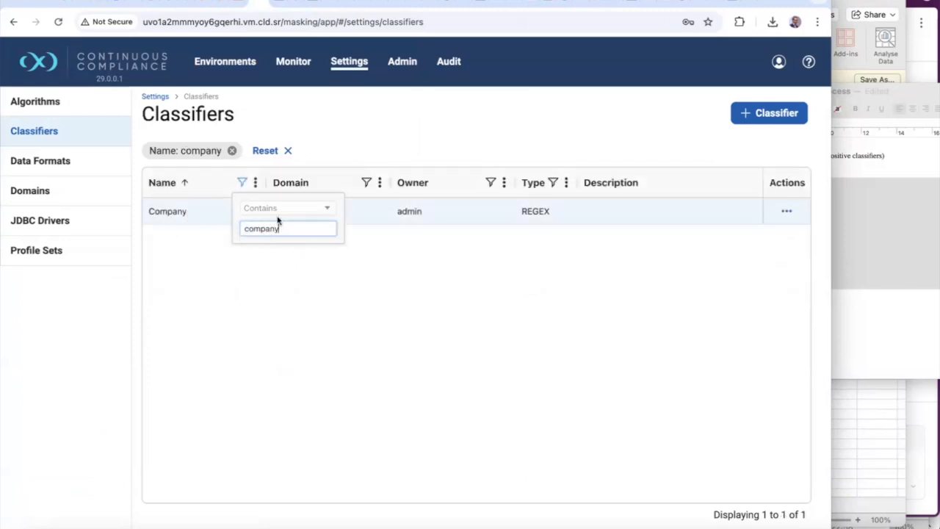
left_click(191, 212)
left_click(780, 212)
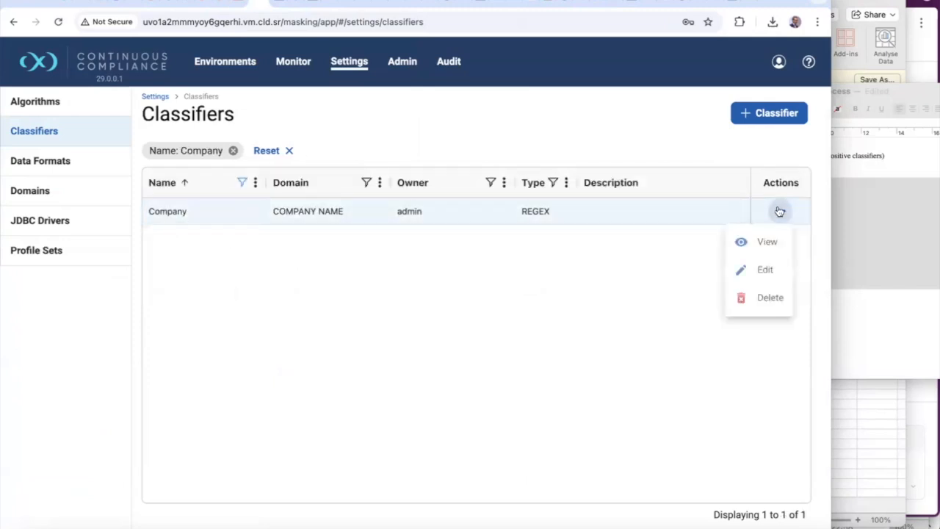
left_click(762, 274)
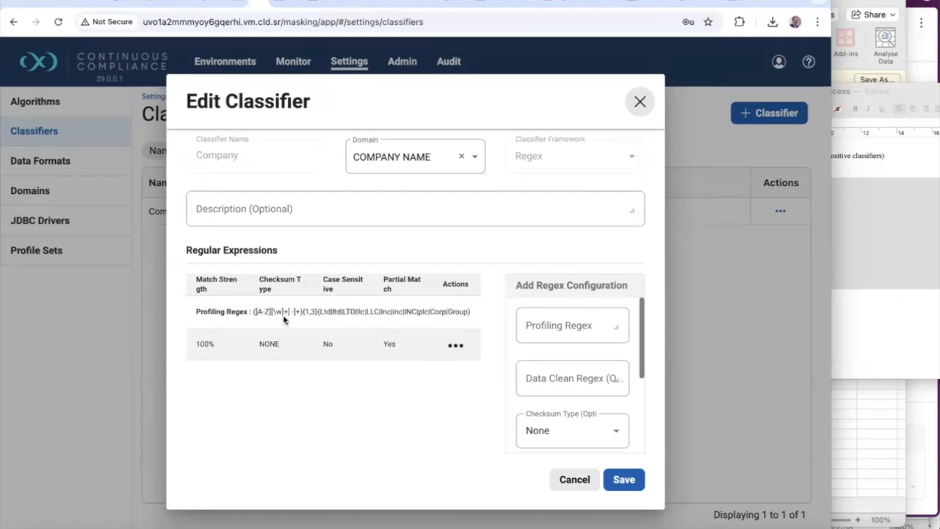
left_click_drag(252, 312, 474, 316)
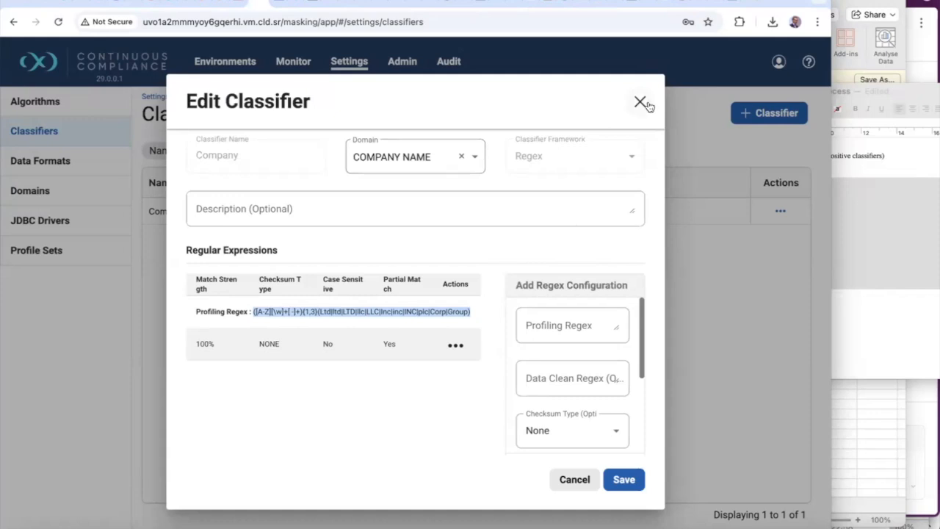
Load the Company pattern as the regex in regex101 and test it against 'BBC Ltd'
left_click(730, 4)
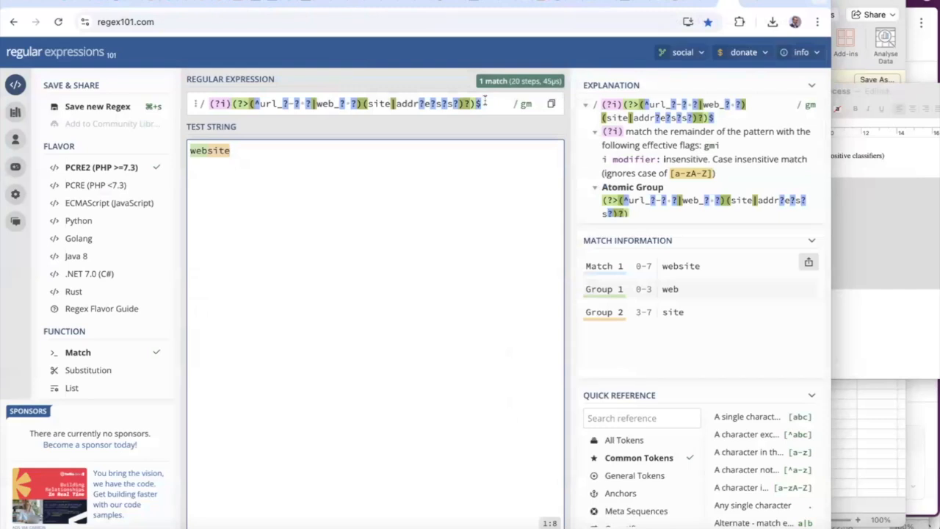
key("ctrl+a")
type("([A-Z][\\w]+[ -]+){1,3} (Ltd|ltd|LTD|llc|LLC|Inc|inc|INC|plc|Corp|Group)")
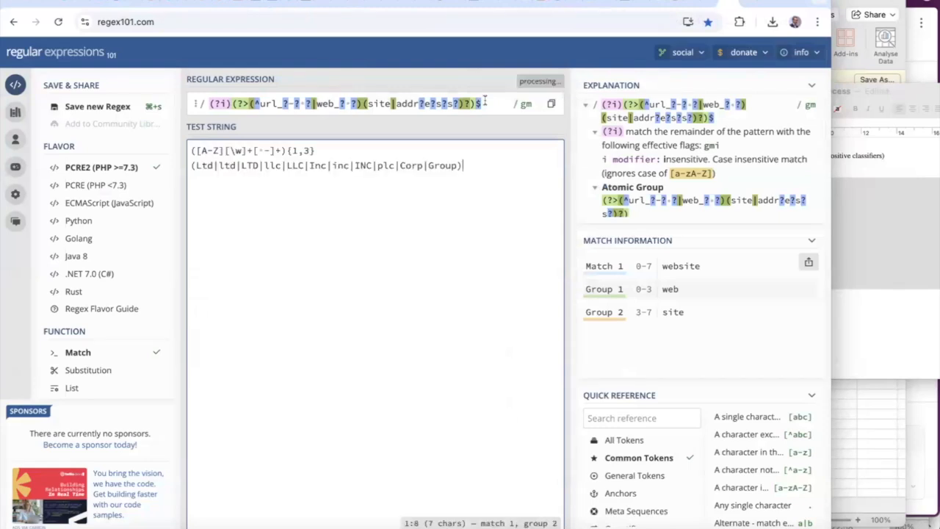
left_click_drag(171, 120, 182, 93)
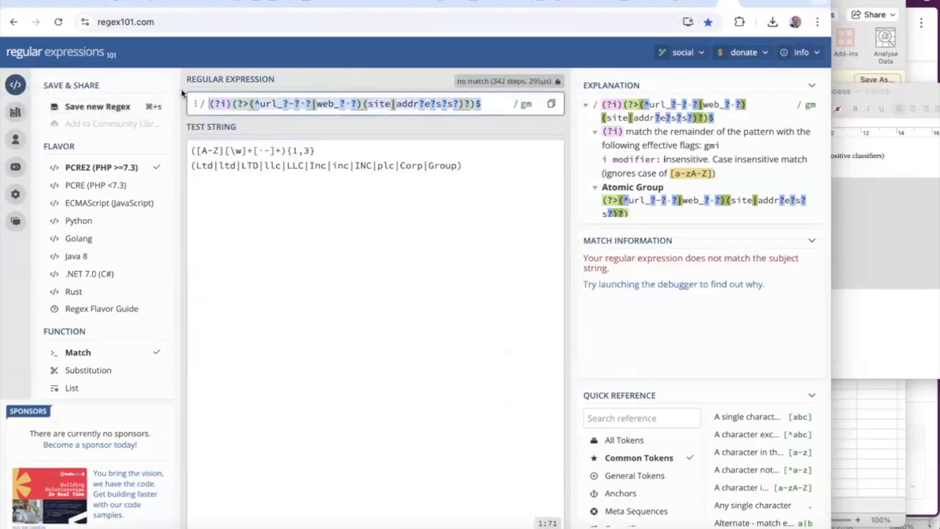
type("([A-Z][\\w]+[ -]+){1,3} (Ltd|ltd|LTD|llc|LLC|Inc|inc|INC|plc|Corp|Group)")
left_click_drag(362, 179, 132, 157)
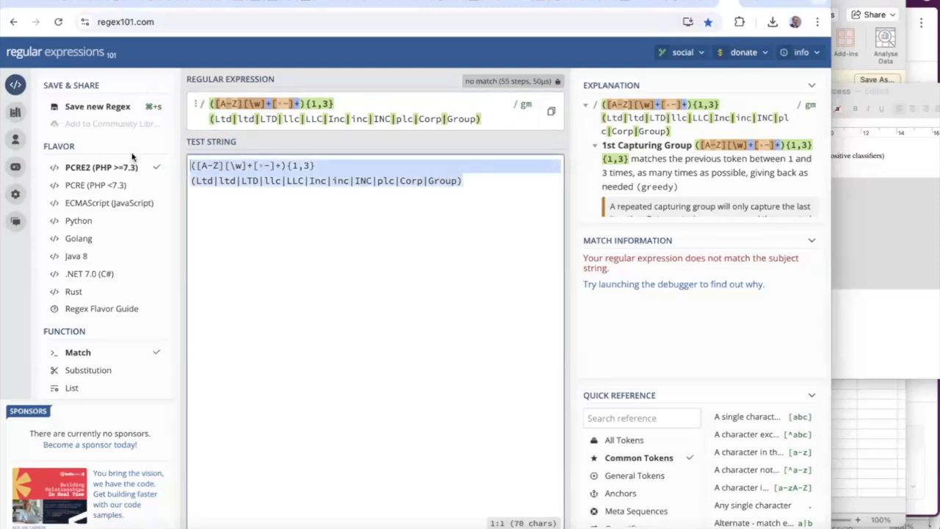
type("BBC Lt")
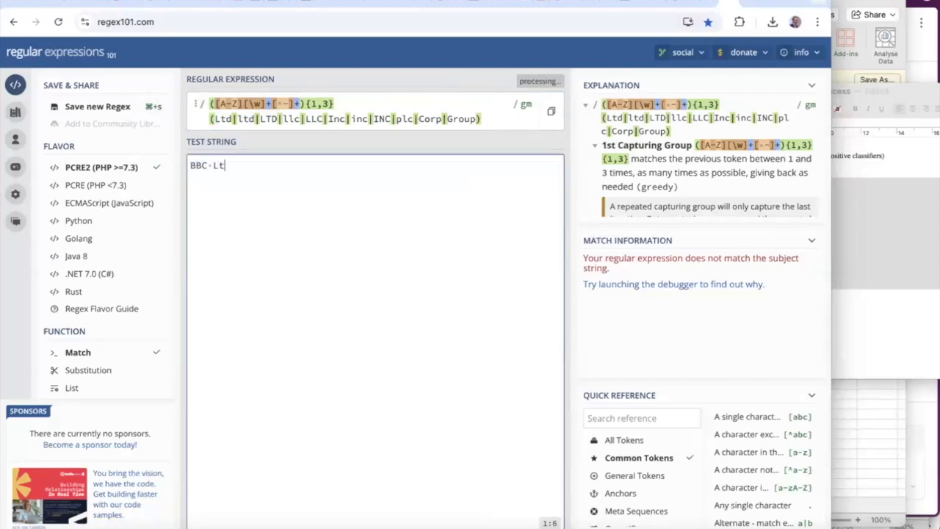
type("d")
key("BackSpace")
key("BackSpace")
key("BackSpace")
key("BackSpace")
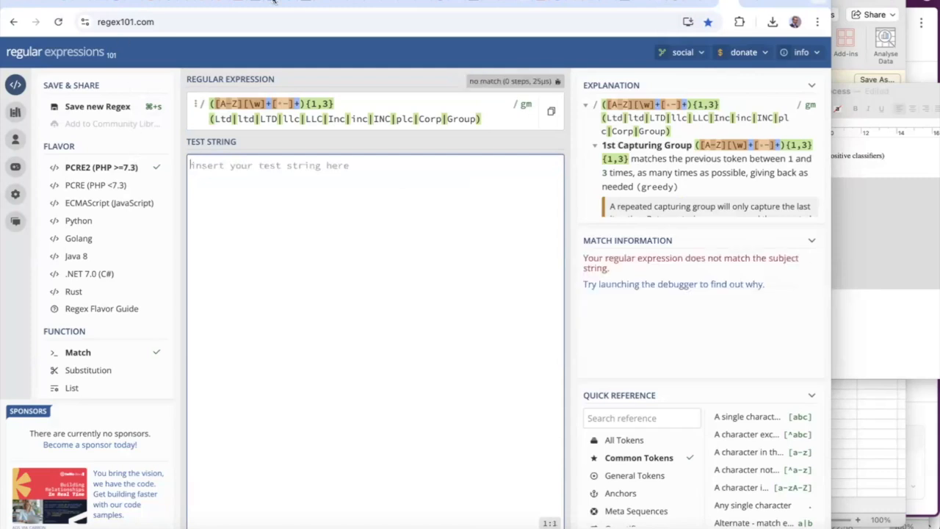
left_click(252, 2)
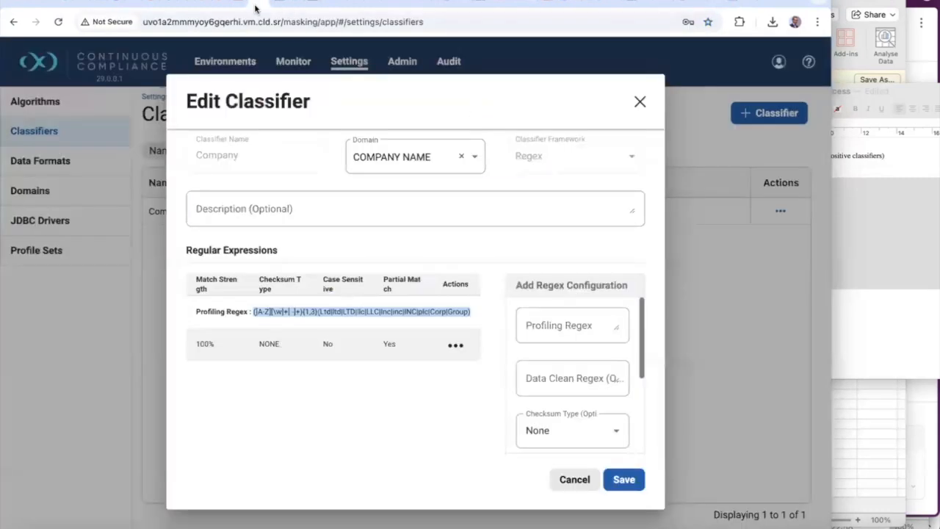
Append '|Holdings' to the Company regex suffixes and test it against 'OTC Holding'
left_click(294, 4)
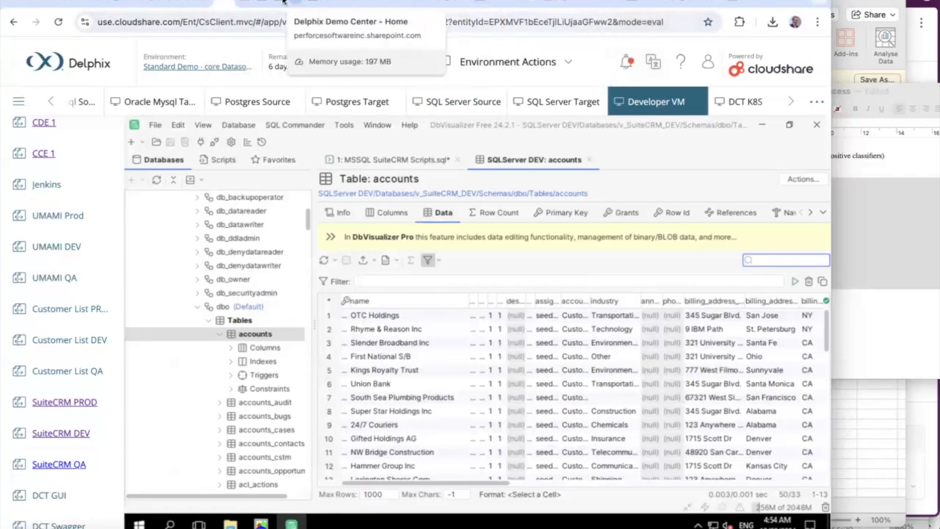
left_click(723, 4)
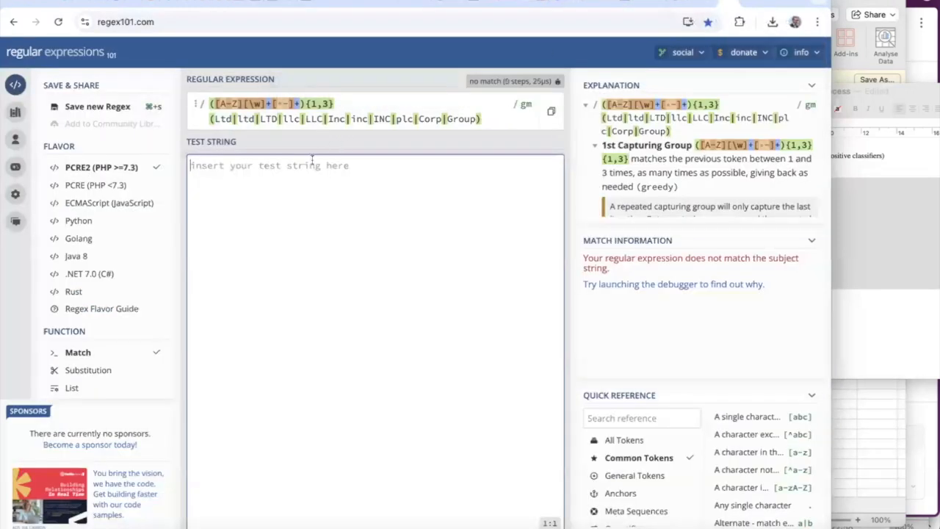
type("OTC Holdings")
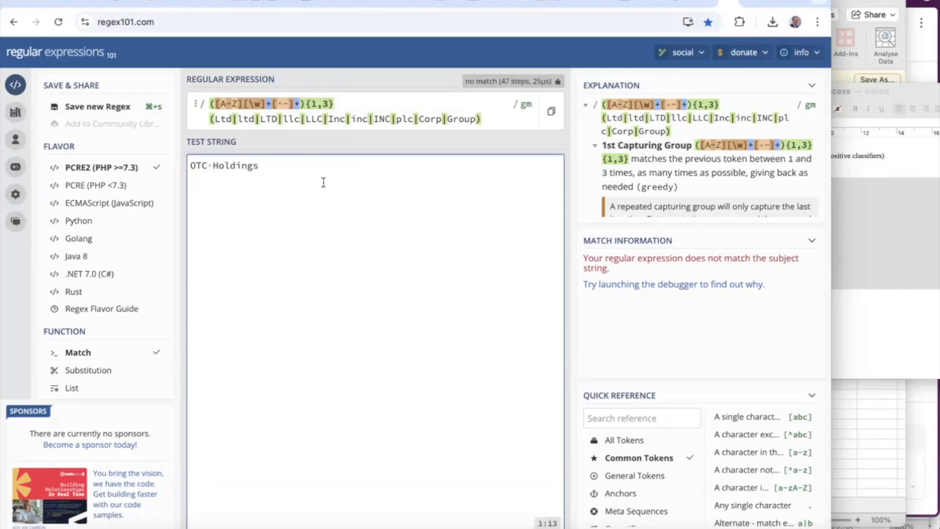
left_click(476, 115)
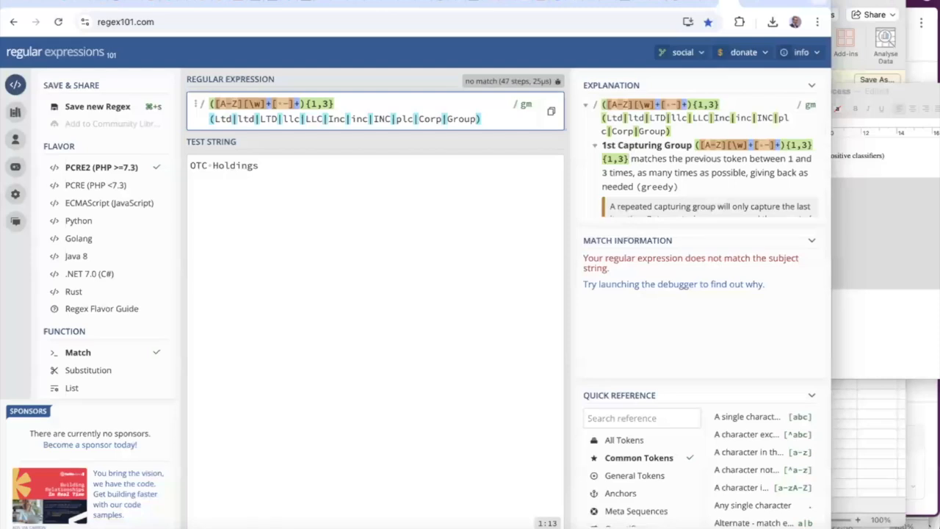
type("|Holdings")
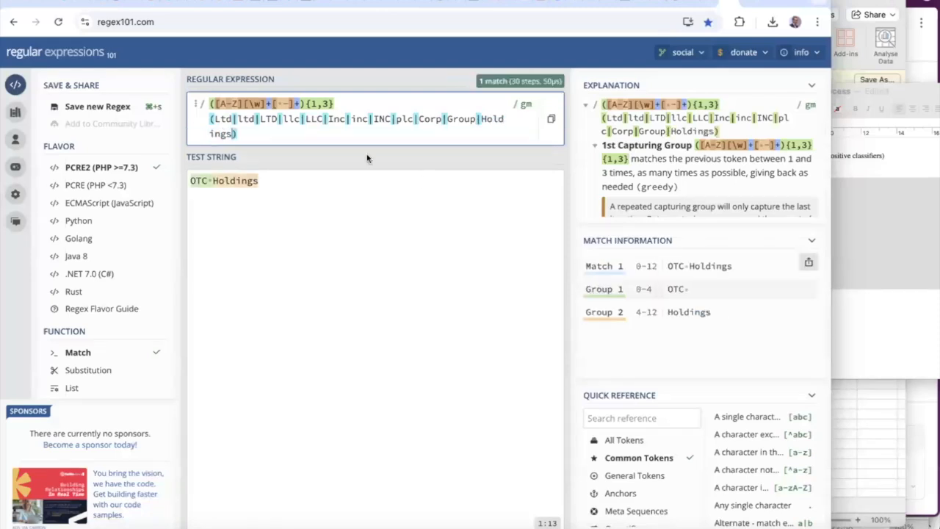
left_click_drag(236, 133, 206, 103)
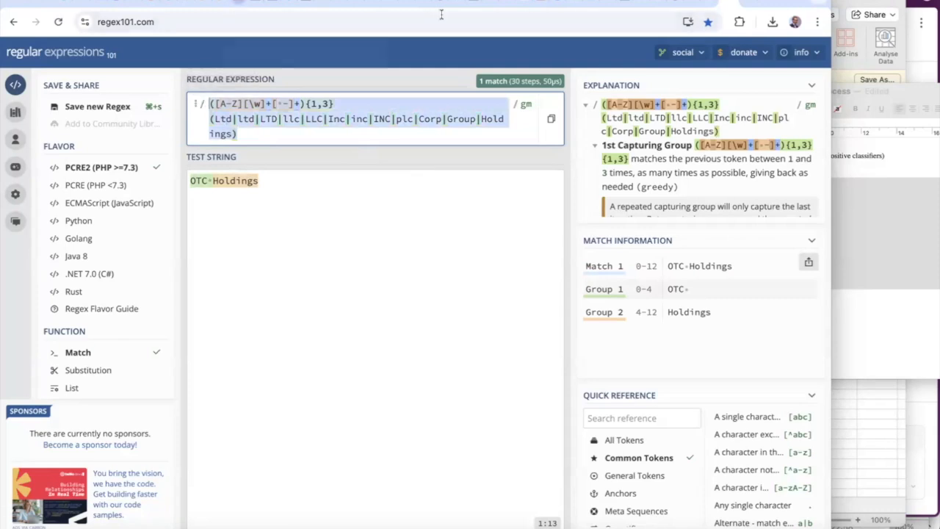
Add the Holdings-inclusive profiling regex to the Company classifier with match strength 100
left_click(305, 3)
left_click(569, 328)
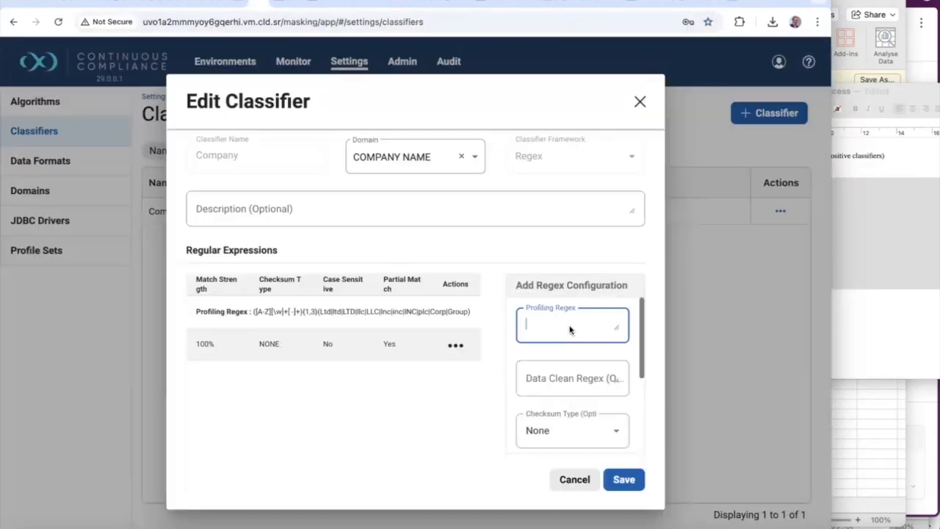
type("([A-Z][\\w|+[ -]+){1,3}(Ltd|ltd|LTD|llc|LLC|Inc|inc|INC|plc|Corp|Group|Holdings)")
scroll(551, 371, "down", 3)
left_click(552, 363)
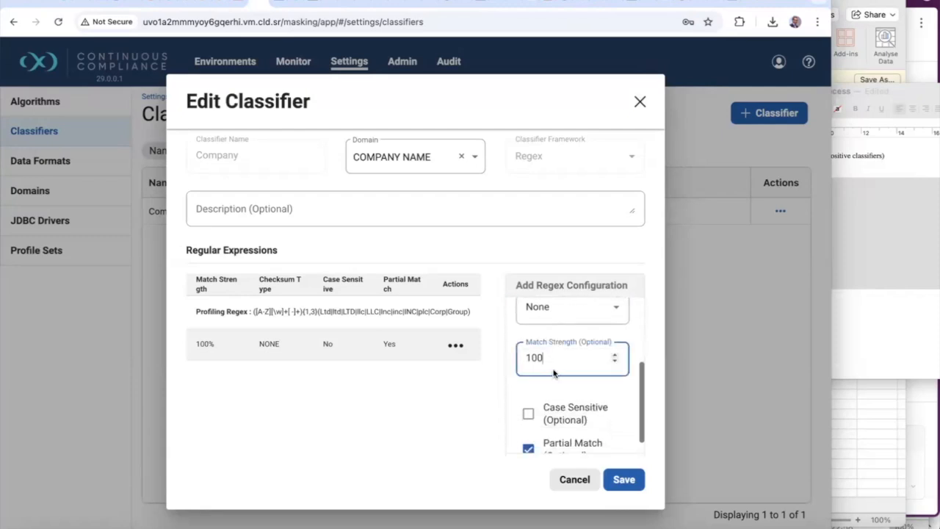
scroll(556, 372, "down", 4)
left_click(618, 362)
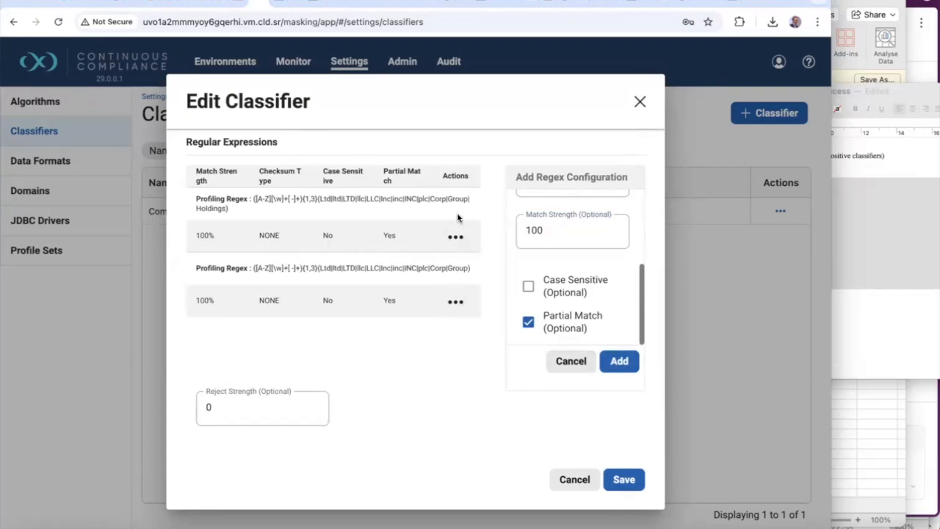
Delete the old regex without Holdings and save the Company classifier
left_click(455, 301)
left_click(482, 368)
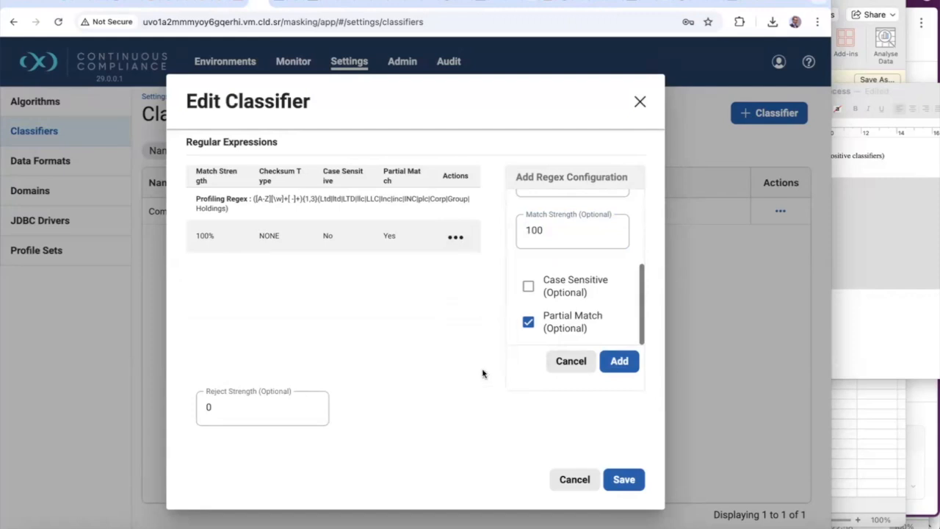
left_click(629, 482)
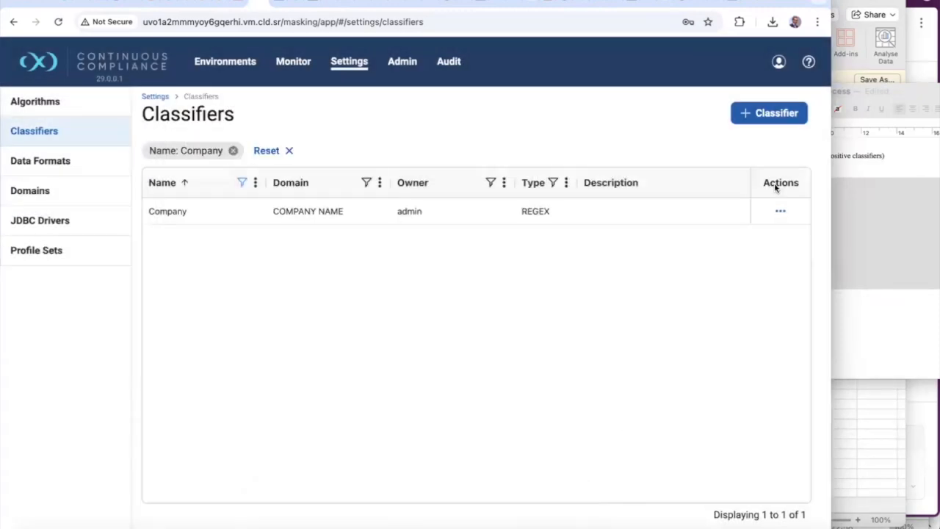
Add the Company classifier to the ASDD_Profiler_demo1 profile set and save it
left_click(354, 69)
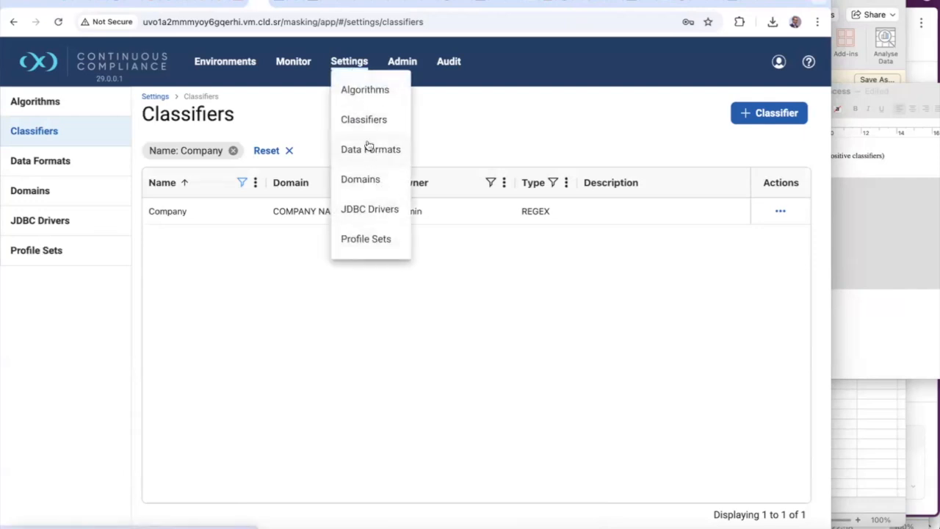
left_click(367, 239)
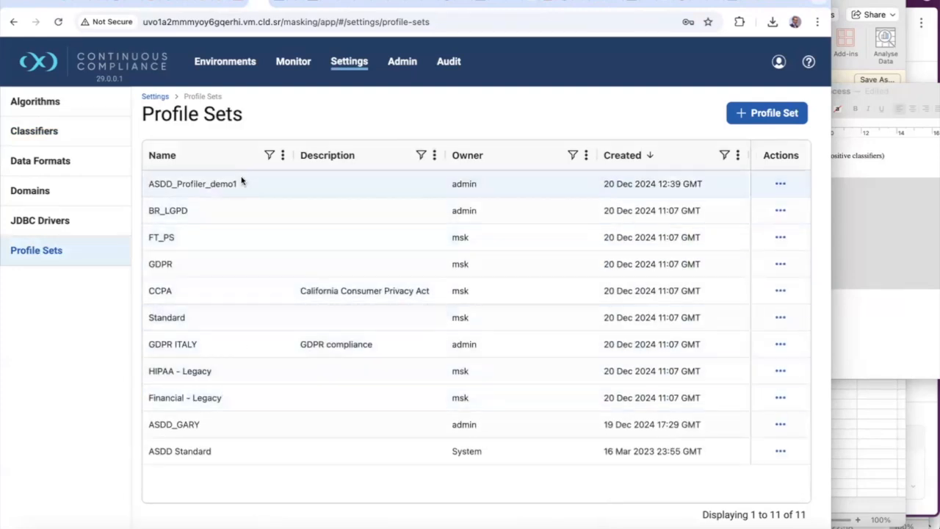
left_click(780, 184)
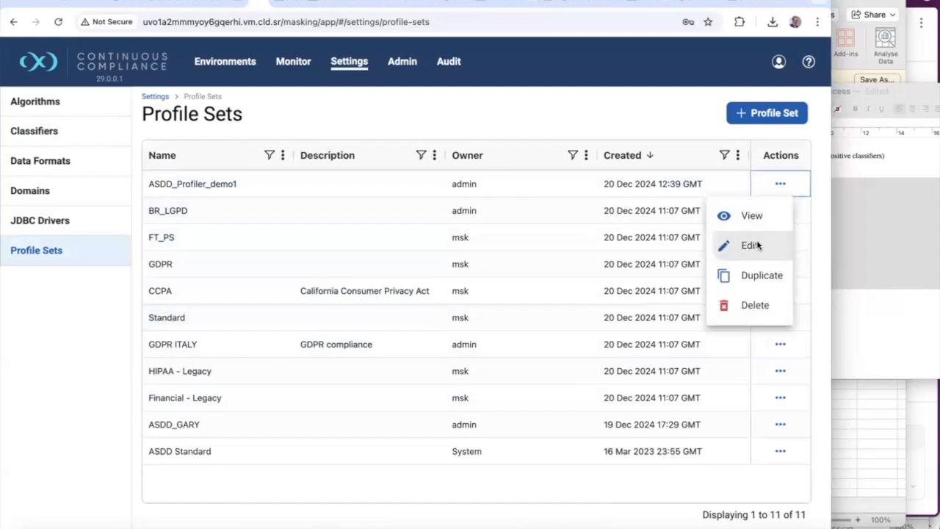
left_click(755, 244)
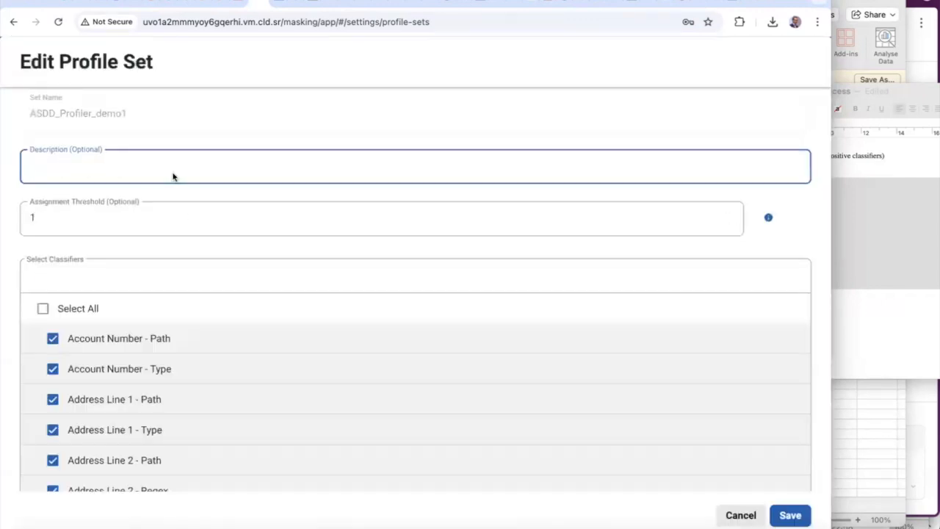
left_click(102, 276)
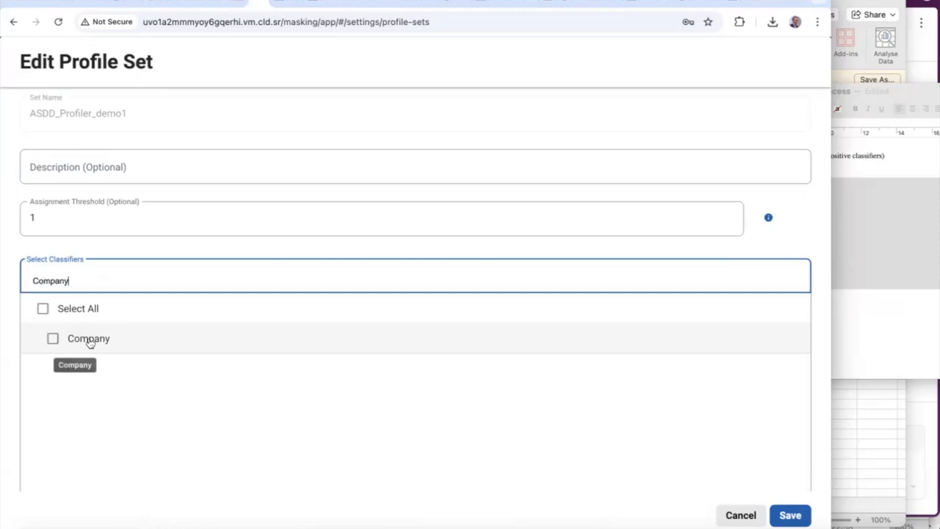
left_click(90, 338)
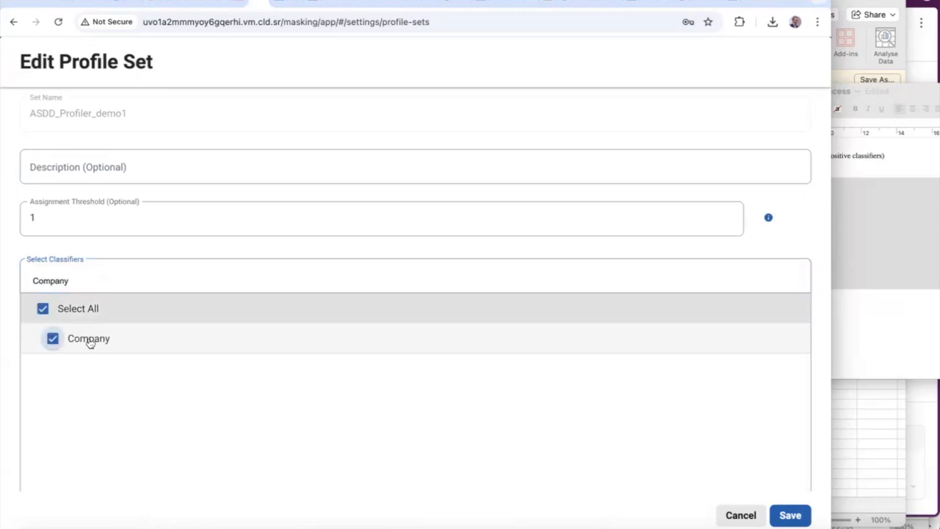
left_click(790, 516)
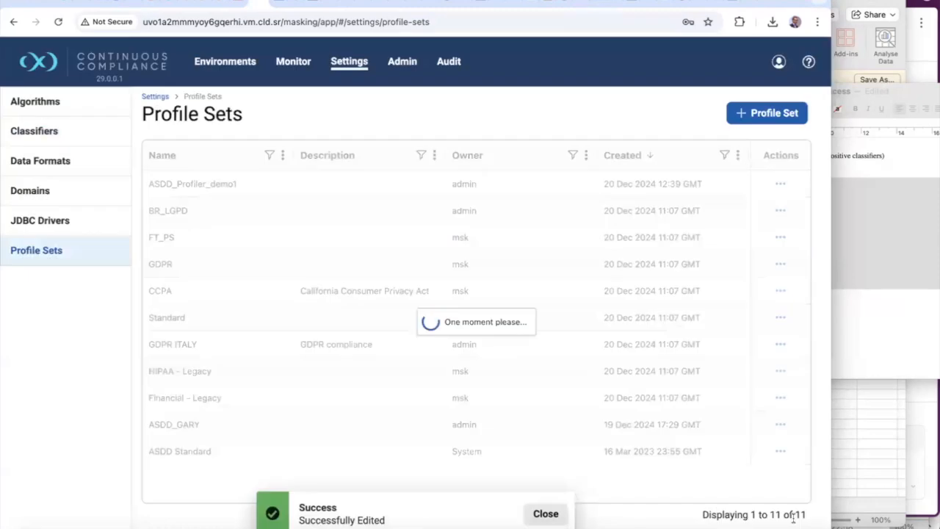
left_click(241, 65)
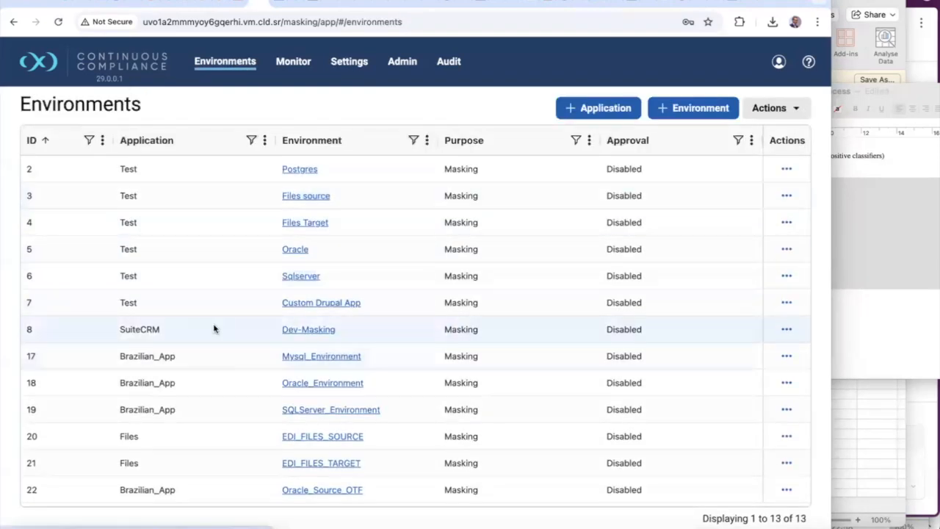
Rerun profiling job 46 from the Dev-Masking environment's jobs list
left_click(301, 329)
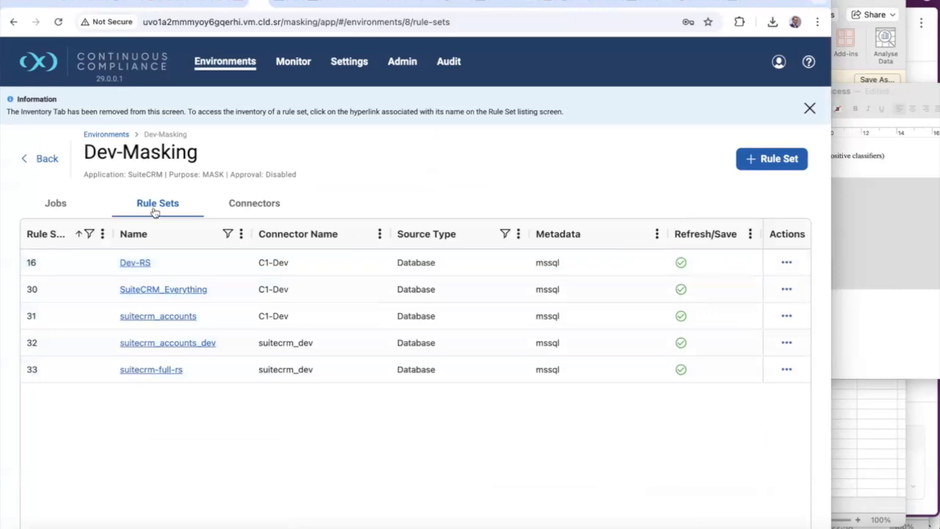
left_click(71, 198)
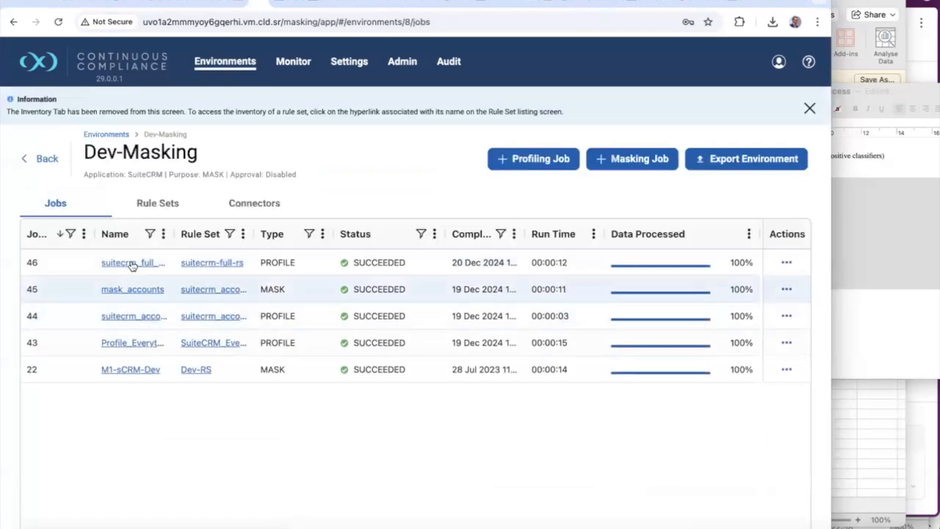
left_click(786, 262)
left_click(767, 293)
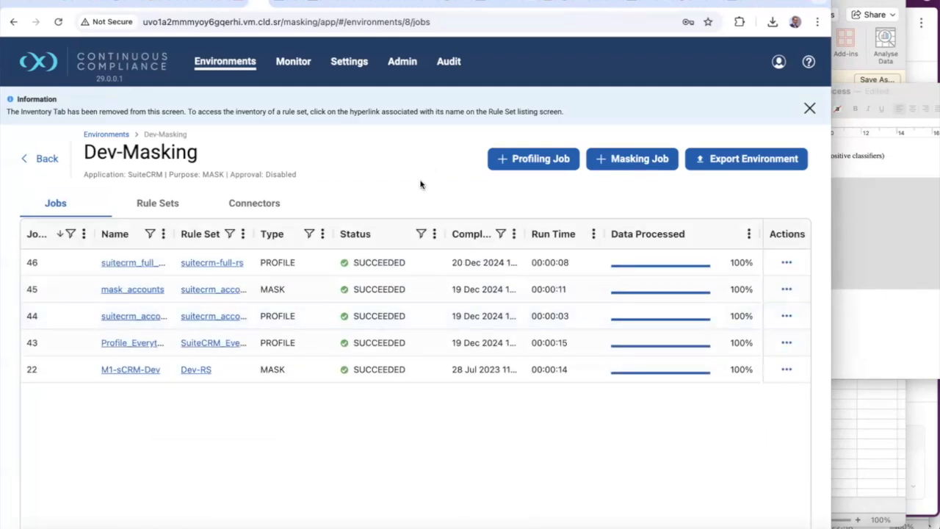
Return through Environments to Dev-Masking and open the suitecrm-full-rs rule set's columns
left_click(356, 68)
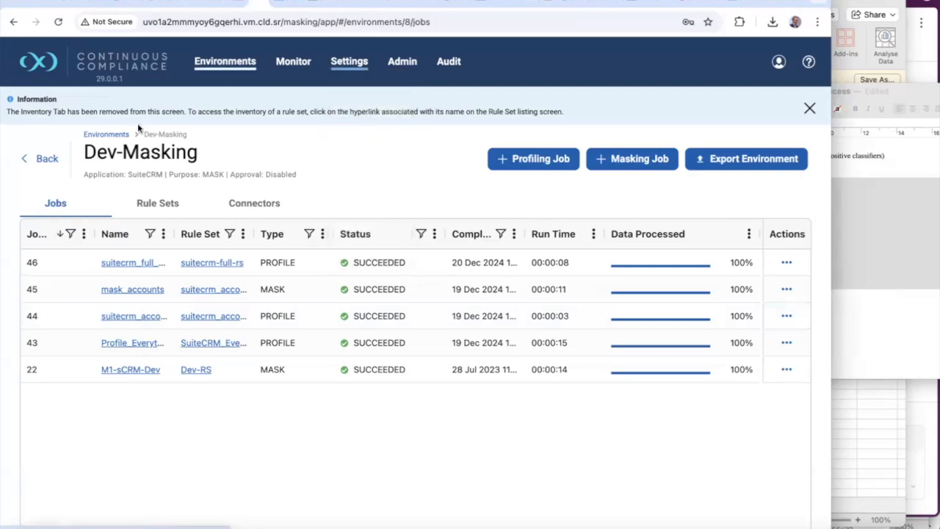
left_click(108, 134)
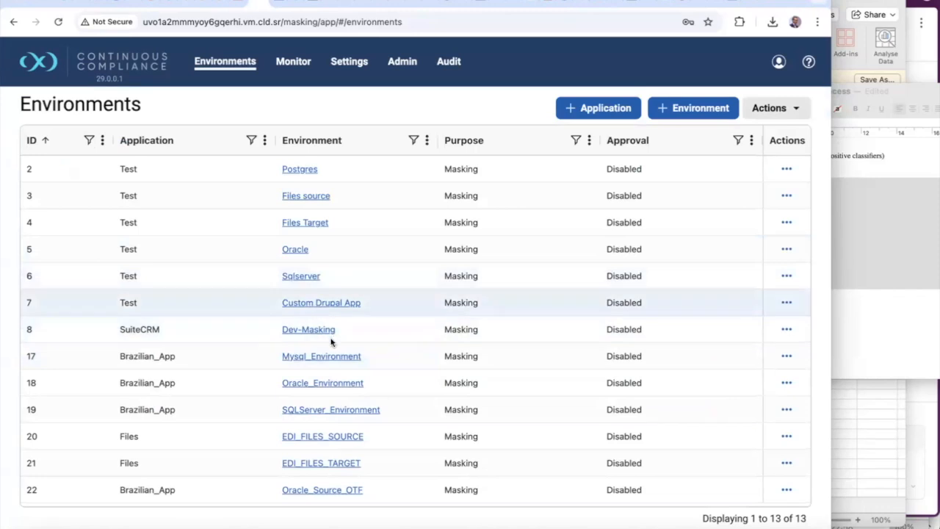
left_click(310, 332)
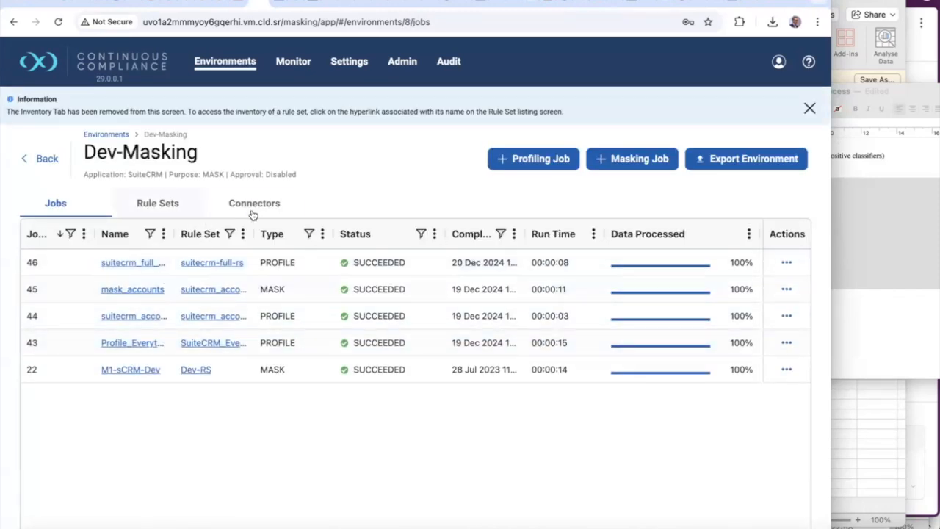
left_click(156, 202)
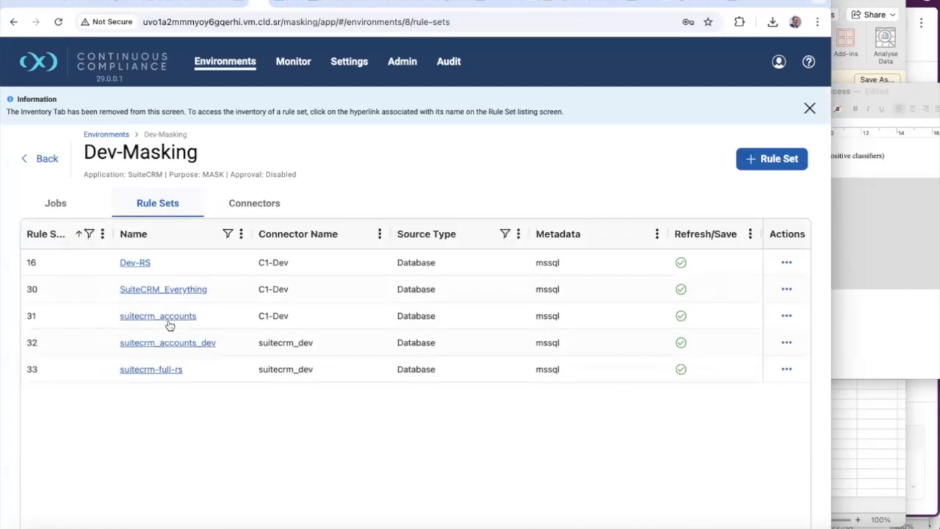
left_click(158, 370)
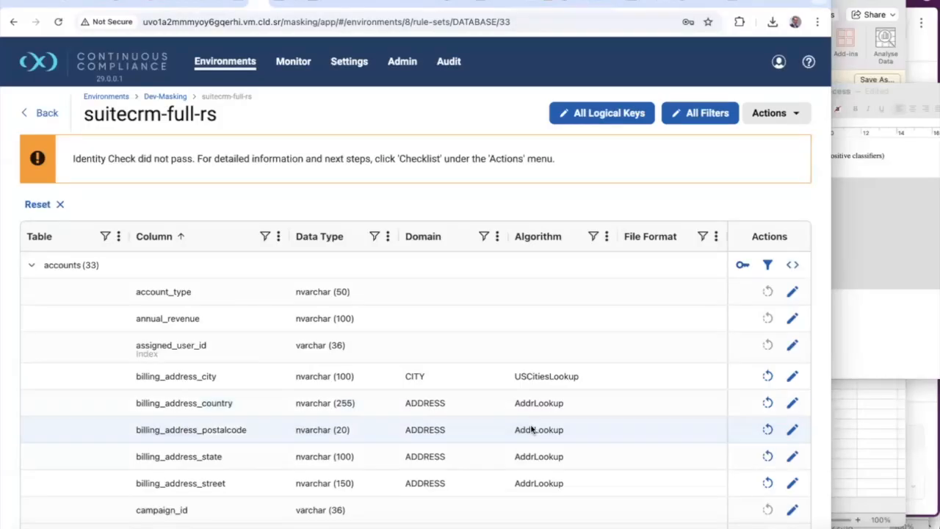
Scroll through the rule set's 33 columns, then filter the Domain column to Not blank
scroll(532, 429, "down", 1)
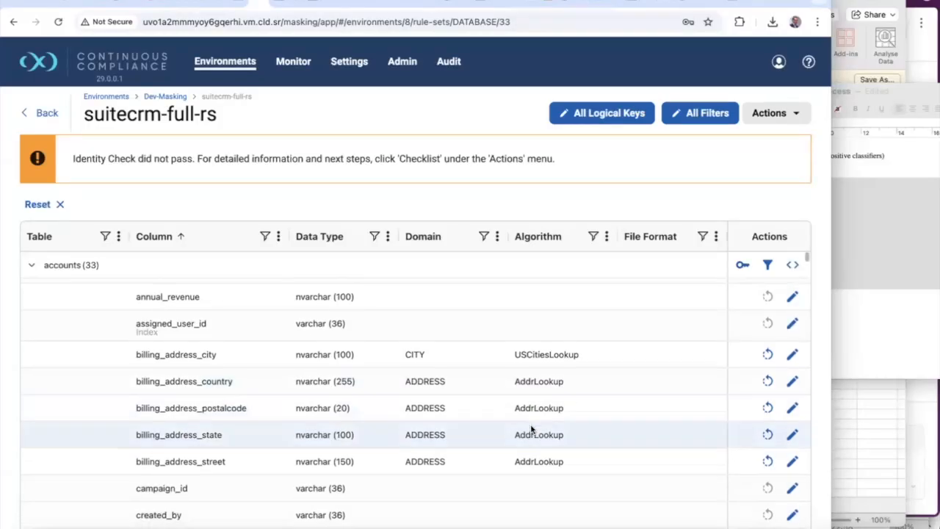
scroll(532, 430, "down", 7)
scroll(531, 429, "down", 6)
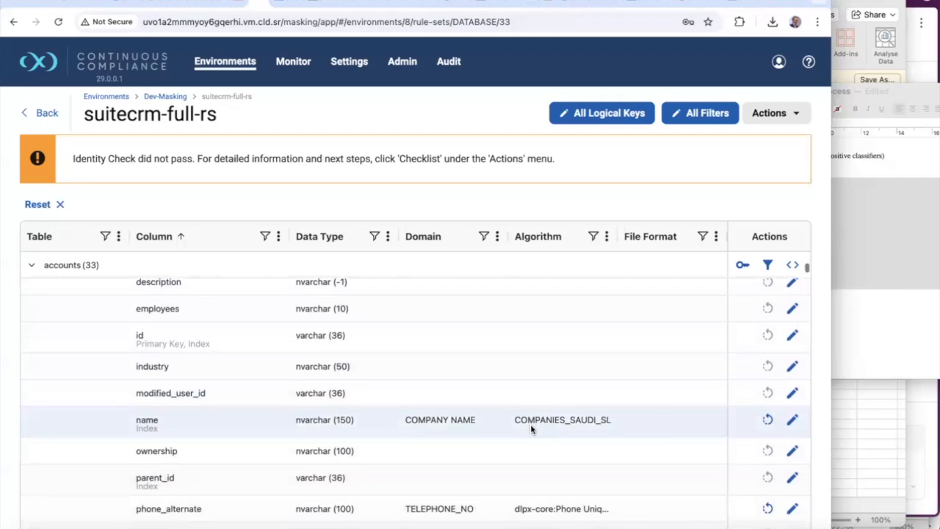
scroll(532, 429, "down", 1)
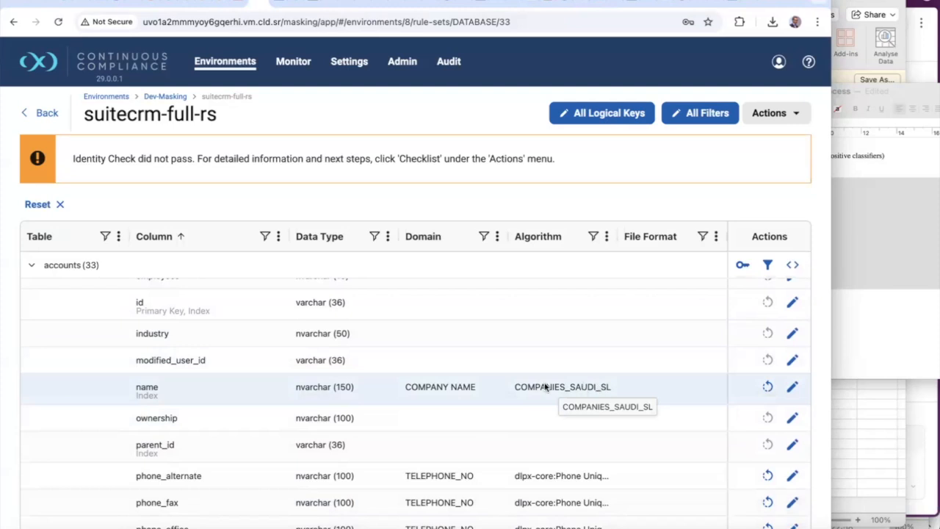
scroll(545, 386, "down", 1)
scroll(543, 367, "up", 12)
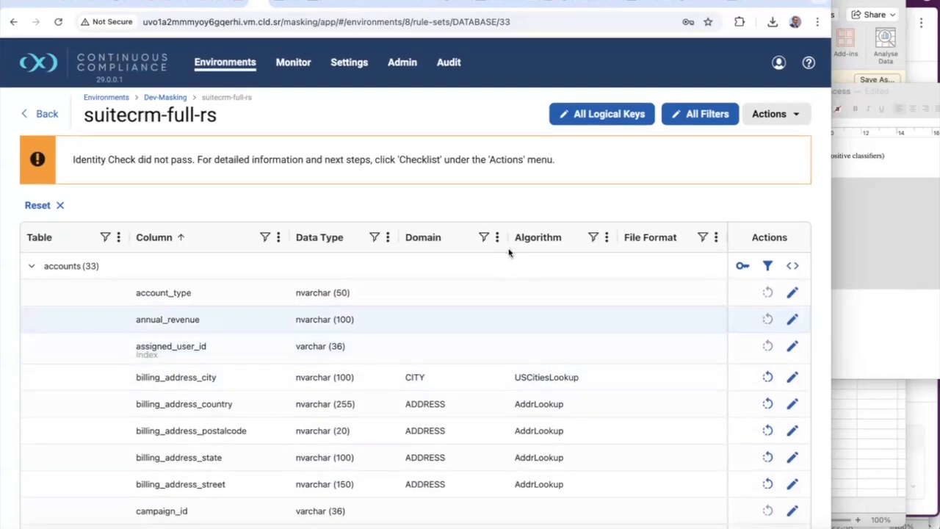
left_click(484, 237)
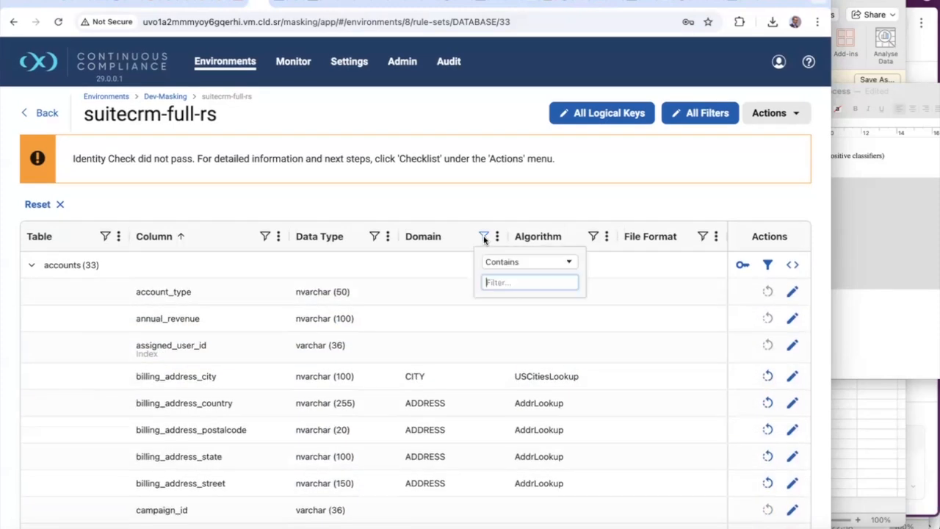
left_click(569, 263)
left_click(530, 309)
Review the domain-assigned columns, clear the Domain filter, and return to Environments
scroll(465, 373, "down", 1)
scroll(464, 373, "down", 8)
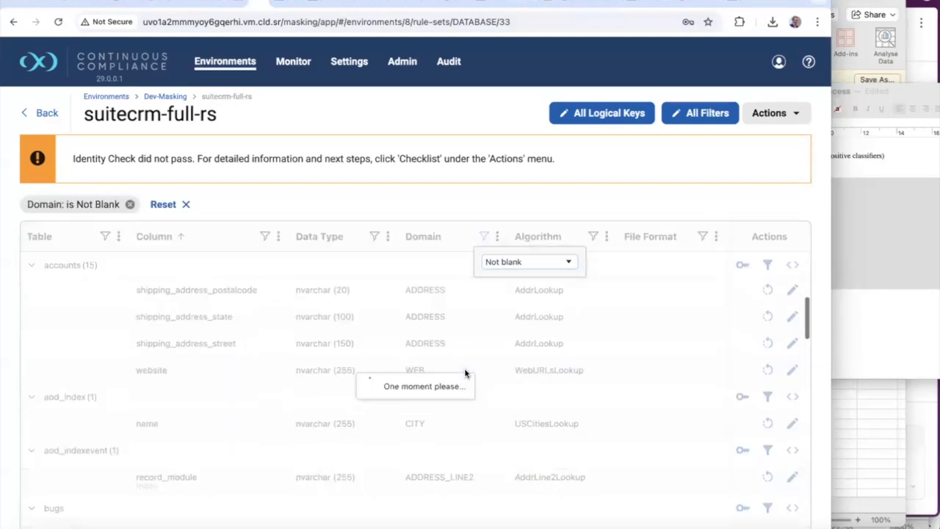
scroll(465, 373, "down", 5)
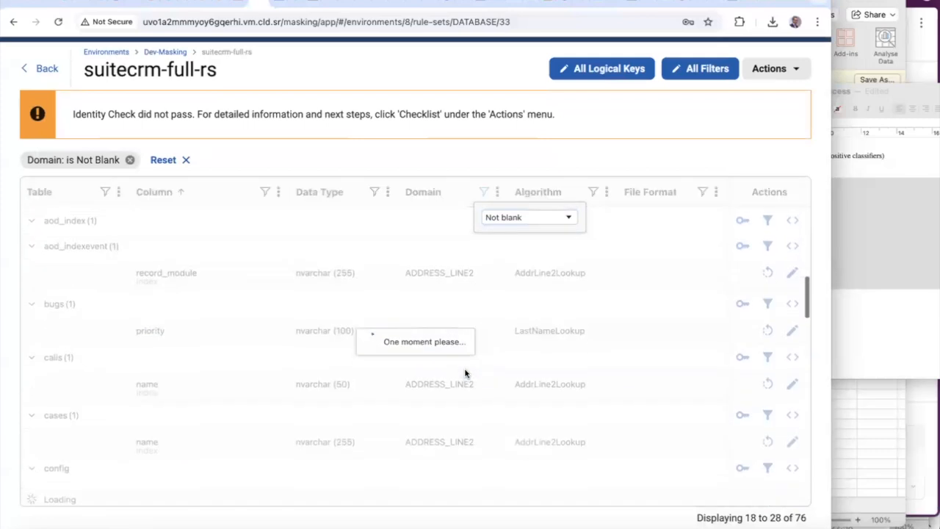
scroll(464, 373, "down", 2)
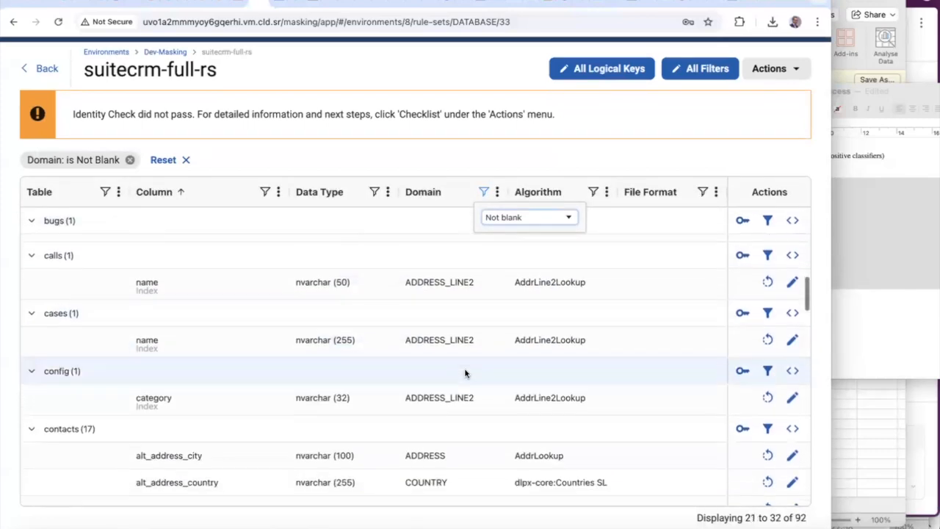
scroll(465, 373, "down", 5)
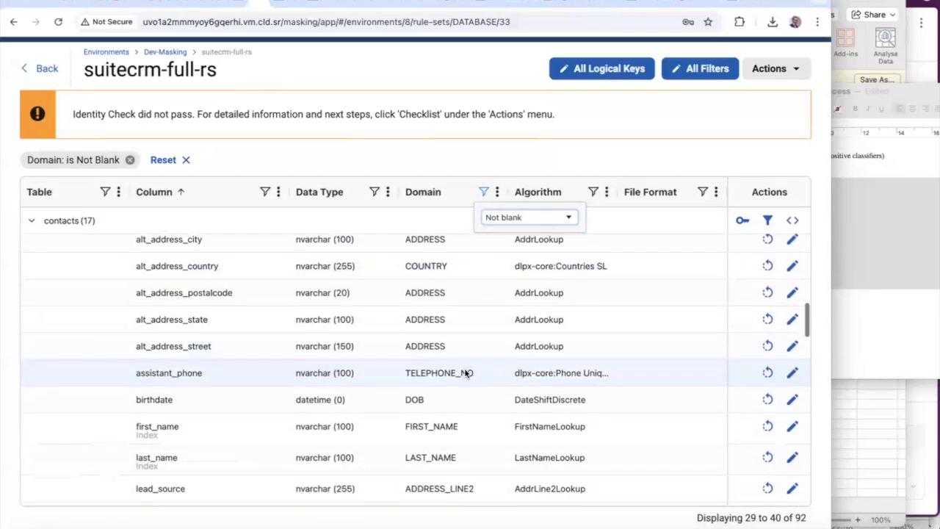
scroll(465, 373, "up", 1)
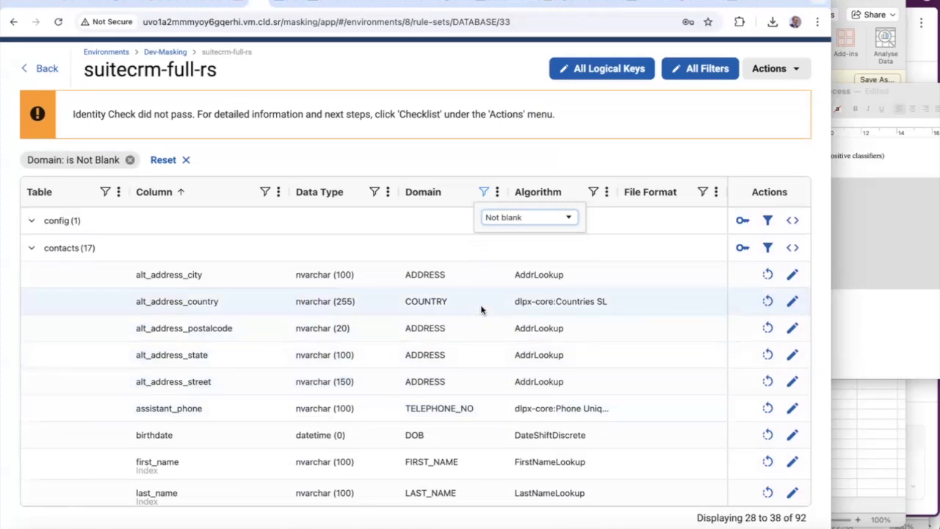
scroll(481, 310, "down", 2)
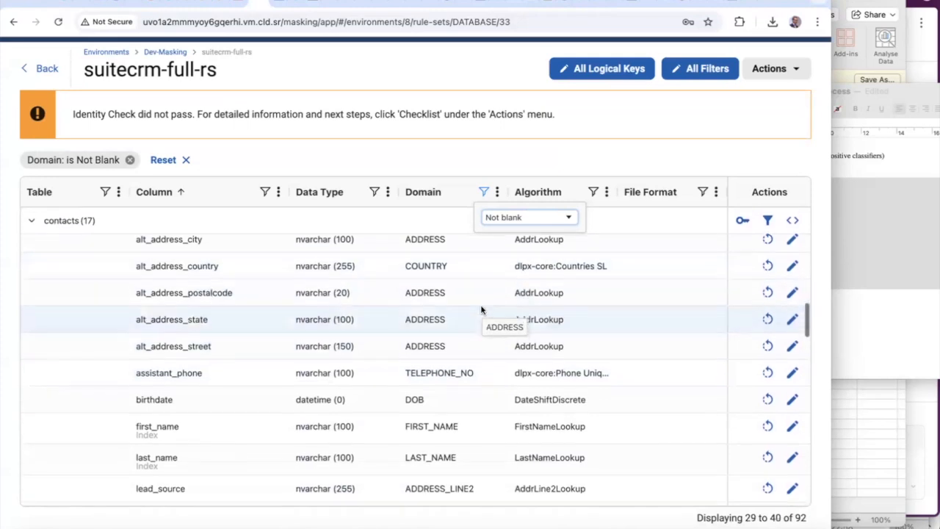
scroll(480, 309, "down", 2)
left_click(129, 159)
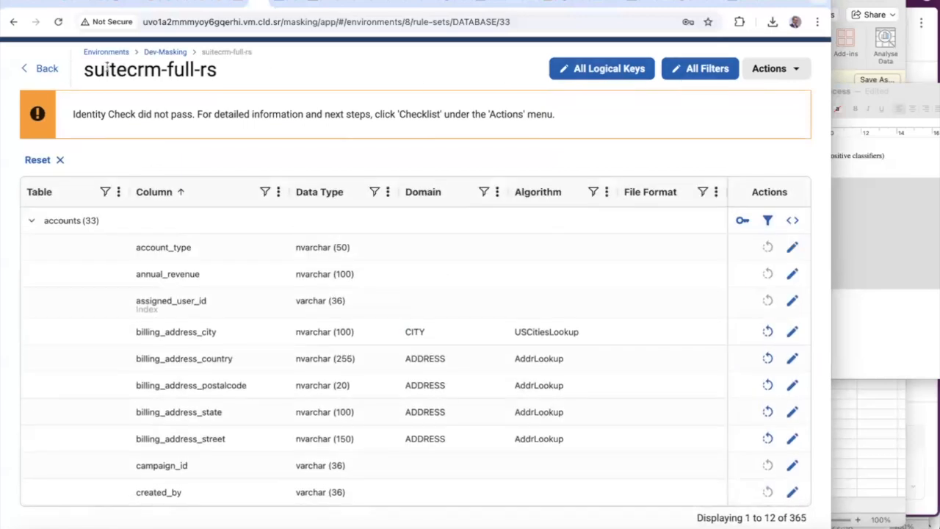
left_click(115, 54)
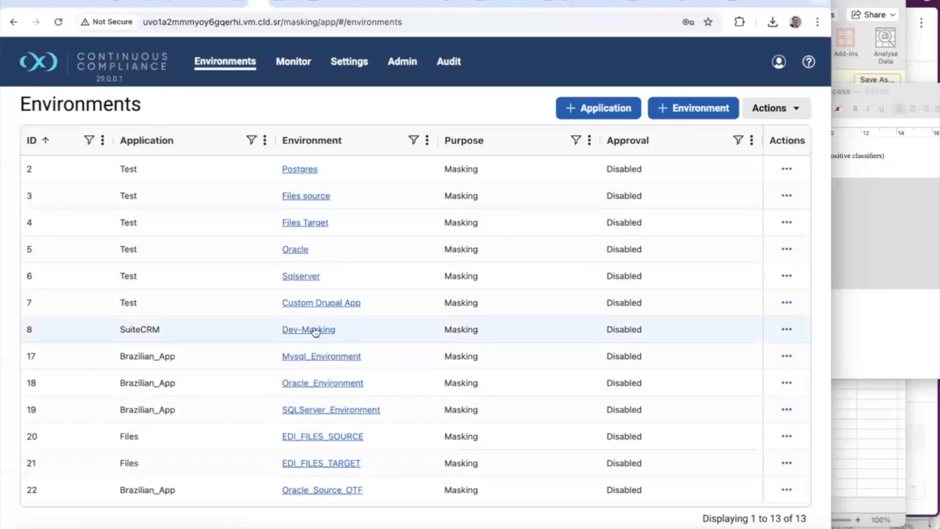
Start a new Dev-Masking job named suitecrm_full_mask using the In-Place masking method
left_click(314, 331)
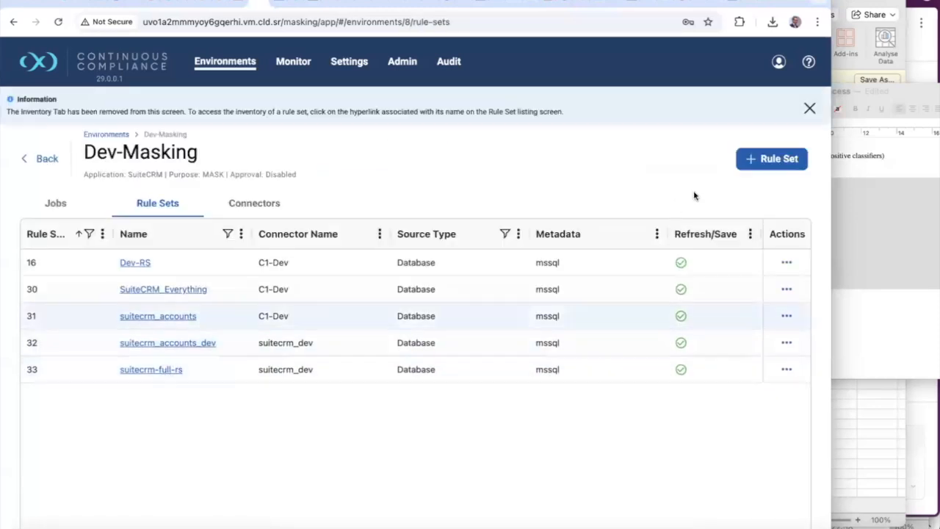
left_click(73, 207)
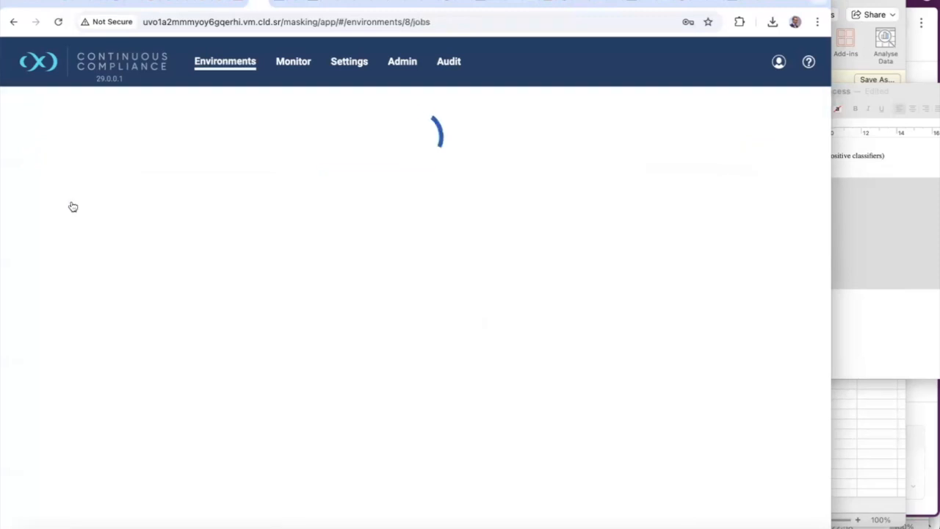
left_click(641, 160)
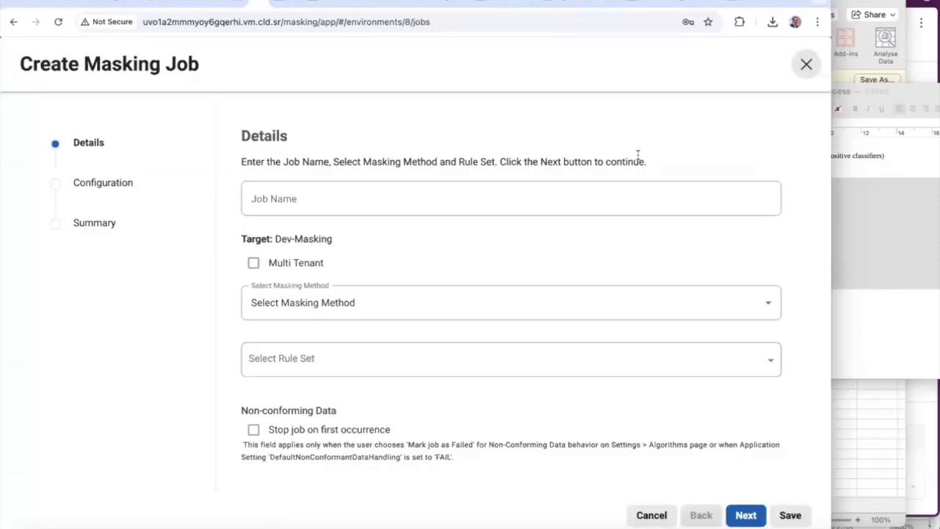
left_click(434, 196)
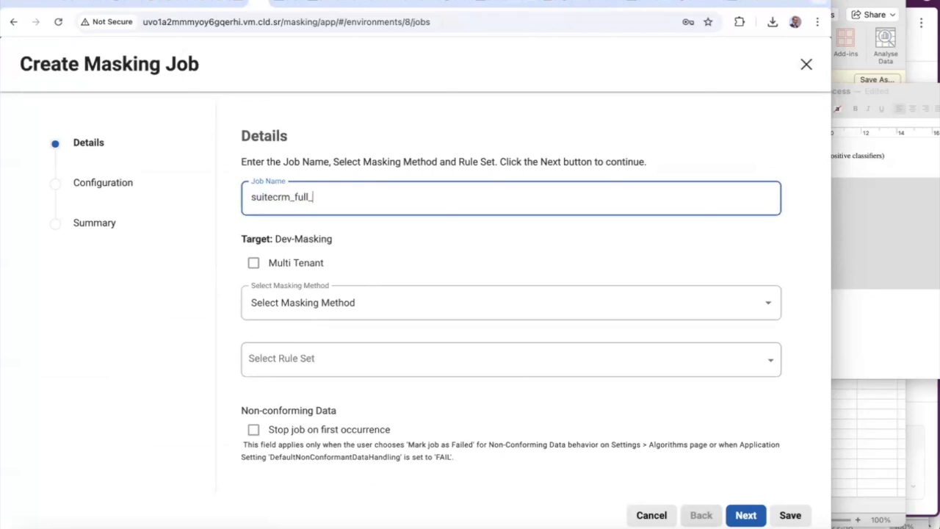
type("m")
left_click(316, 302)
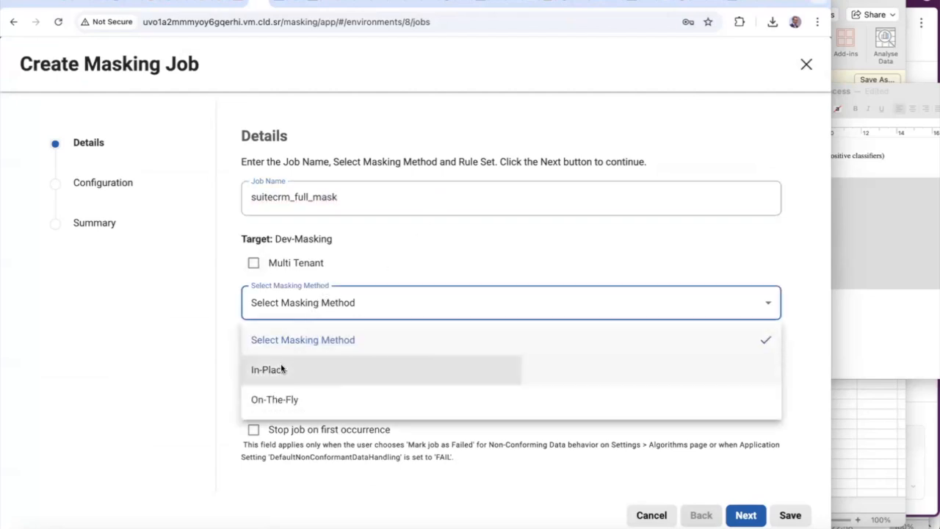
left_click(281, 369)
Leave Multi Tenant unchecked and select the suitecrm-full-rs rule set for the job
scroll(328, 311, "down", 1)
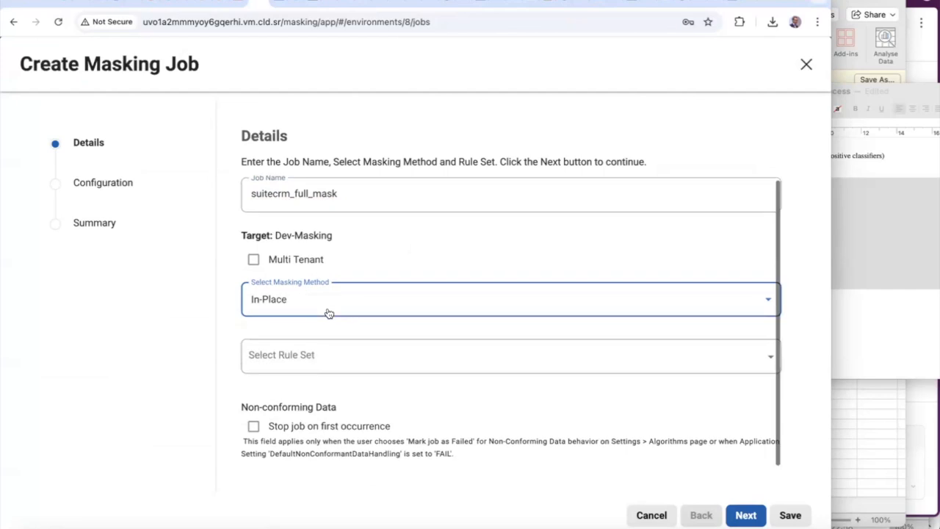
left_click(253, 260)
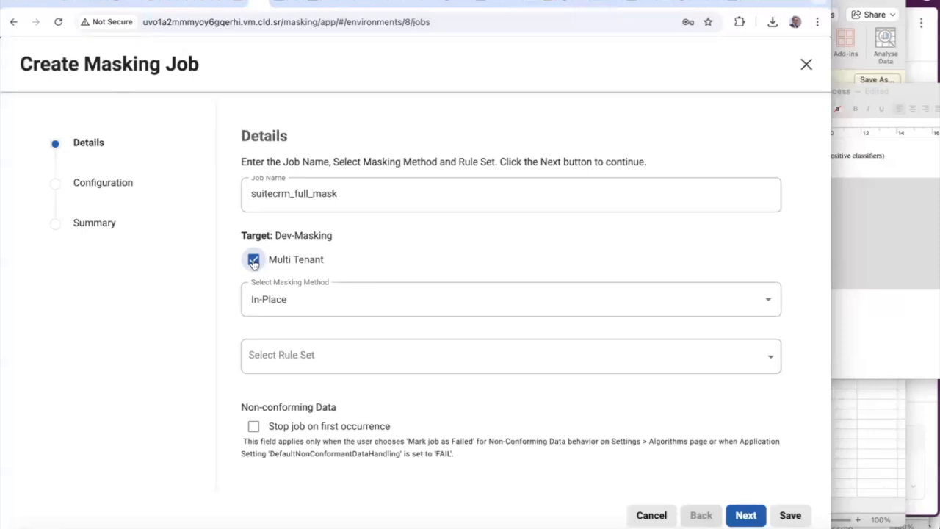
left_click(253, 260)
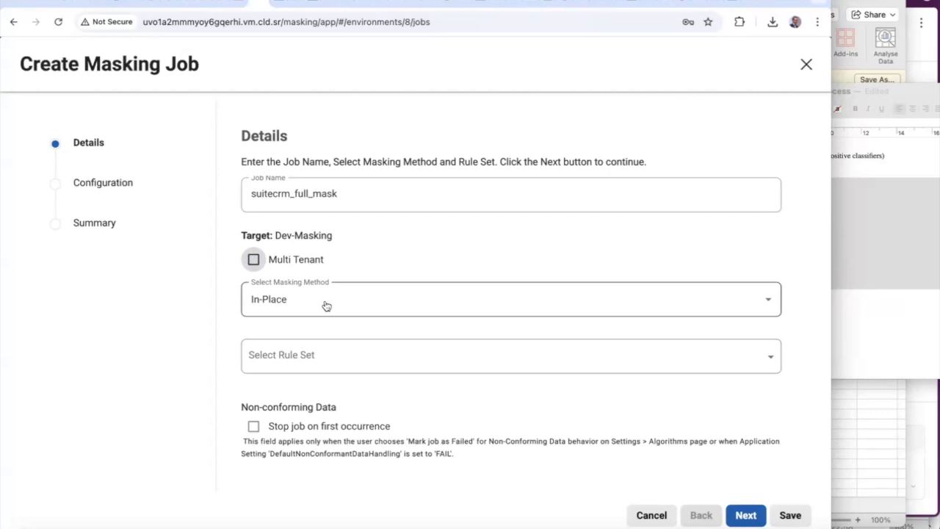
left_click(253, 260)
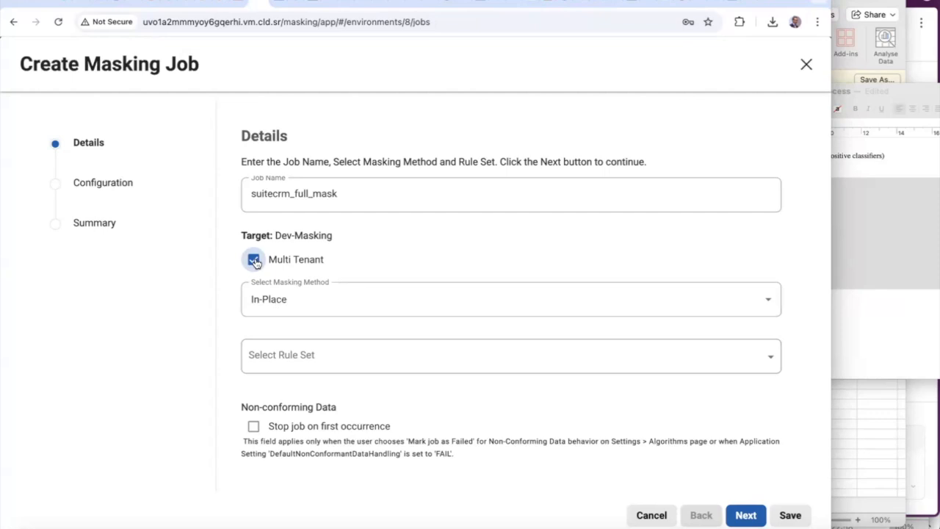
left_click(253, 261)
left_click(312, 351)
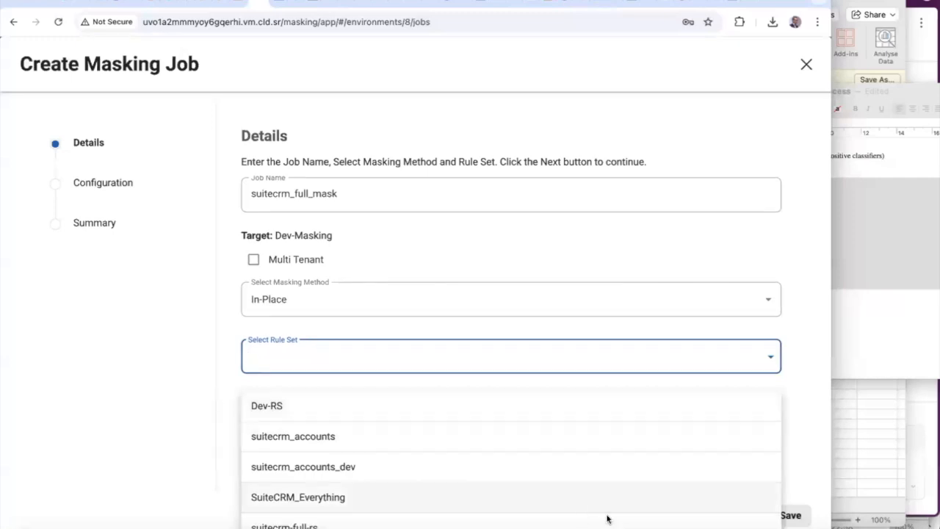
left_click_drag(829, 524, 842, 435)
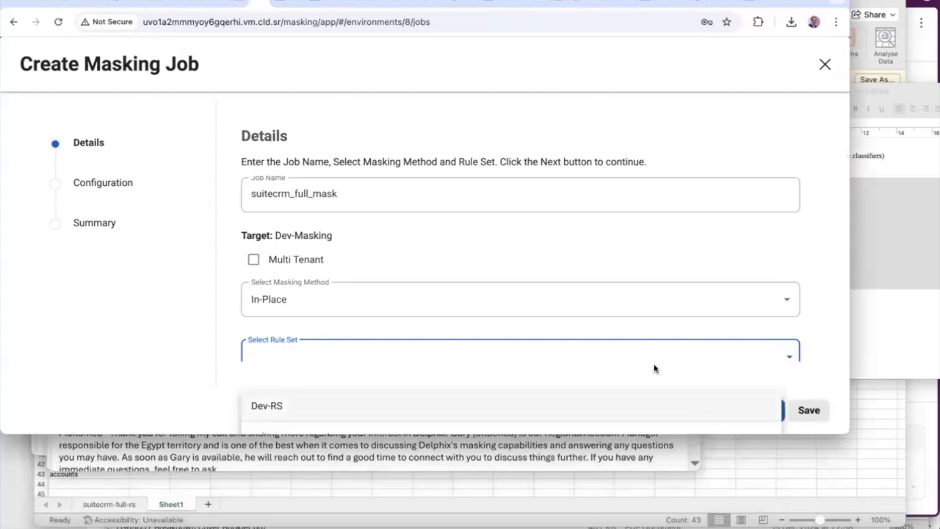
left_click(478, 348)
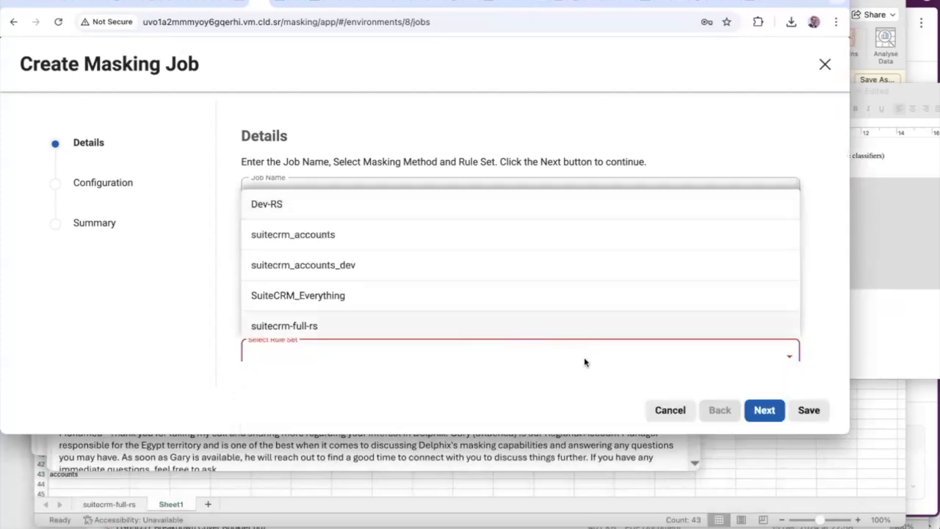
left_click(304, 323)
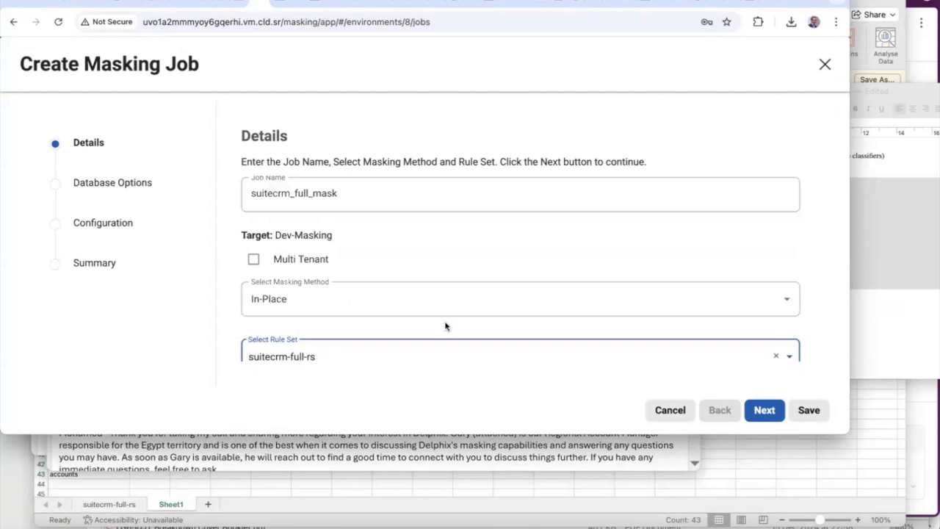
scroll(787, 306, "down", 3)
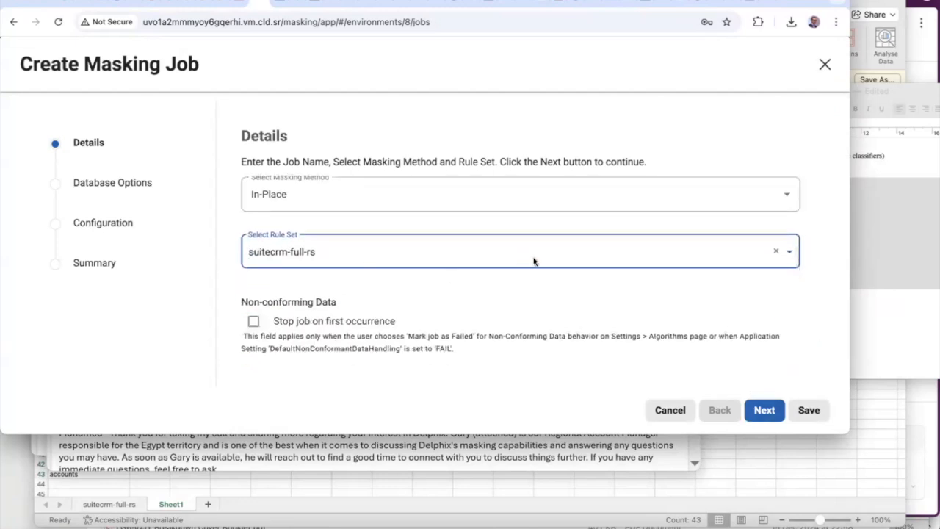
Save suitecrm_full_mask as job 47 from the Summary page, then view SuiteCRM Accounts
left_click(766, 410)
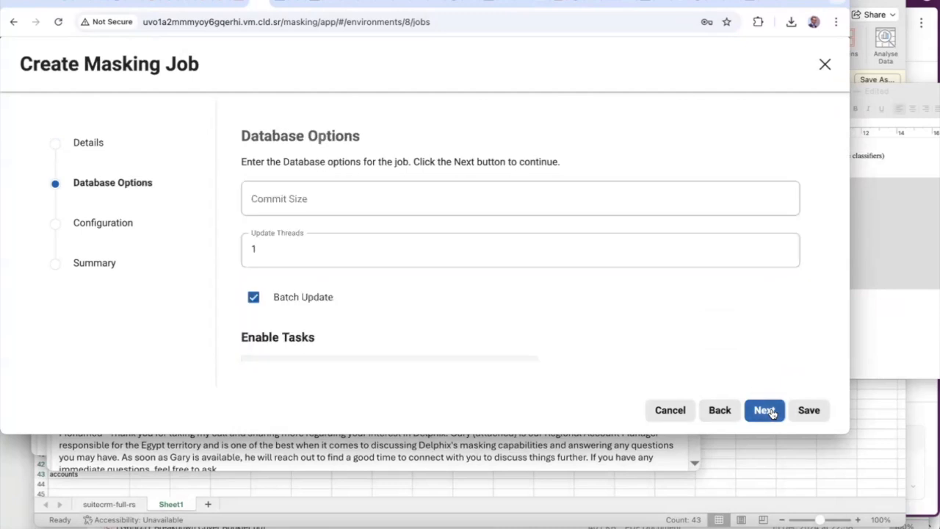
left_click(767, 410)
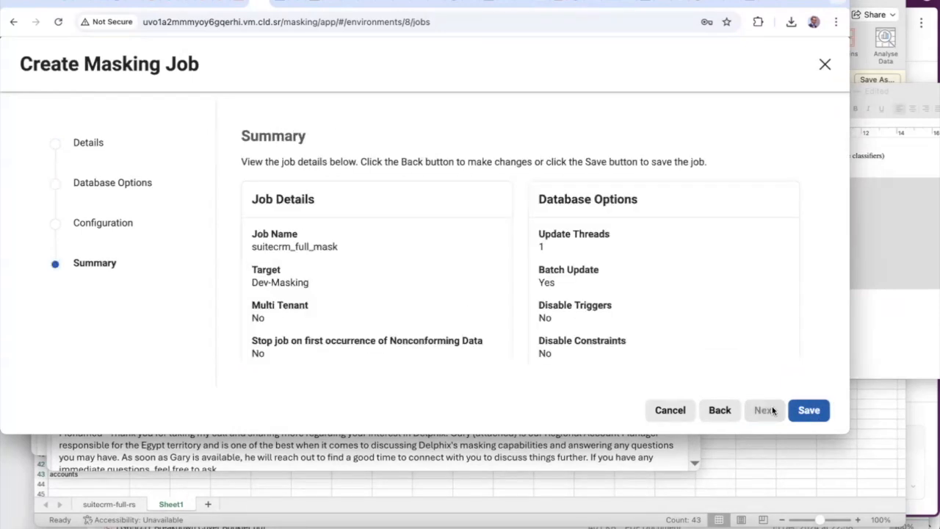
left_click(806, 411)
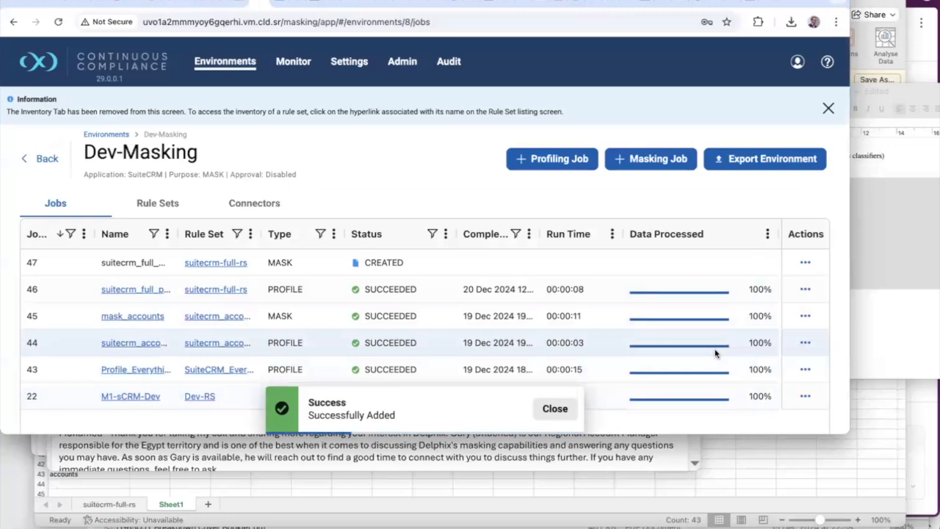
left_click(240, 5)
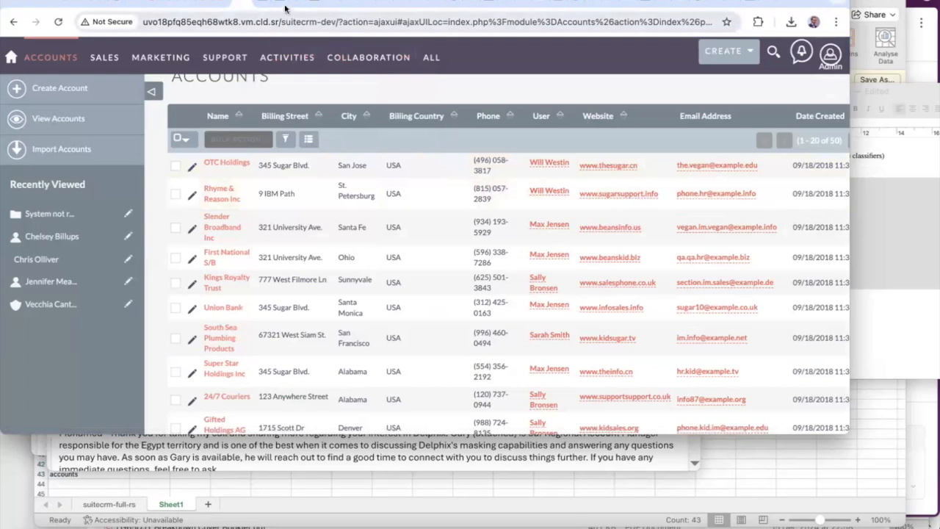
Scroll through the 50 rows of the SuiteCRM DEV accounts table in DbVisualizer
left_click(217, 4)
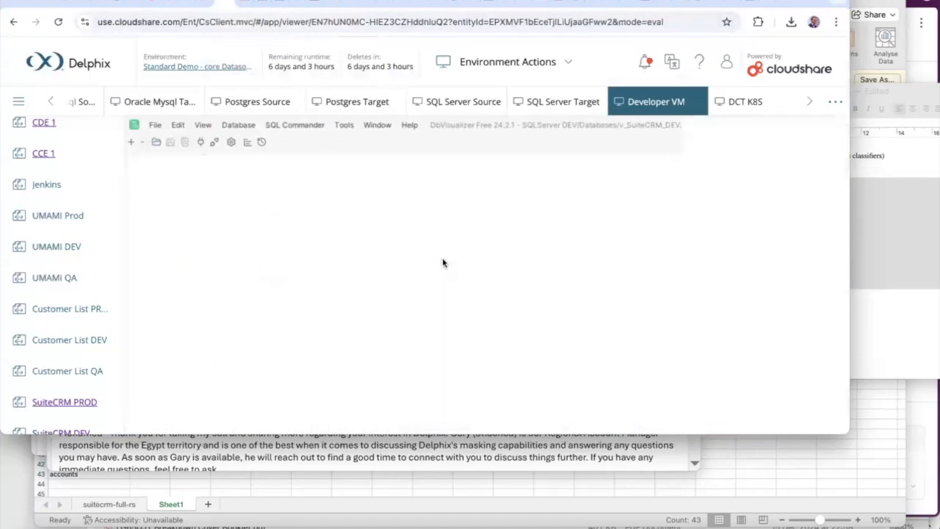
scroll(449, 319, "down", 15)
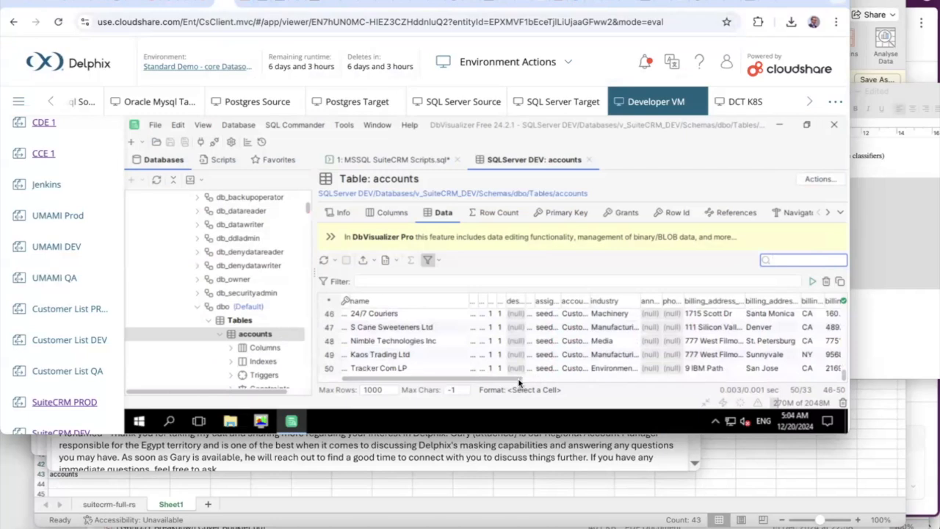
left_click_drag(517, 377, 690, 387)
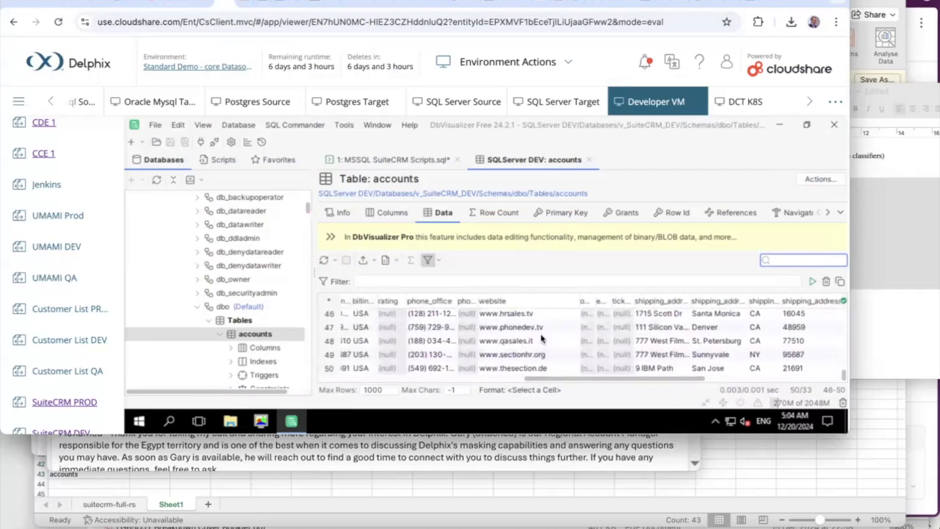
scroll(542, 338, "up", 15)
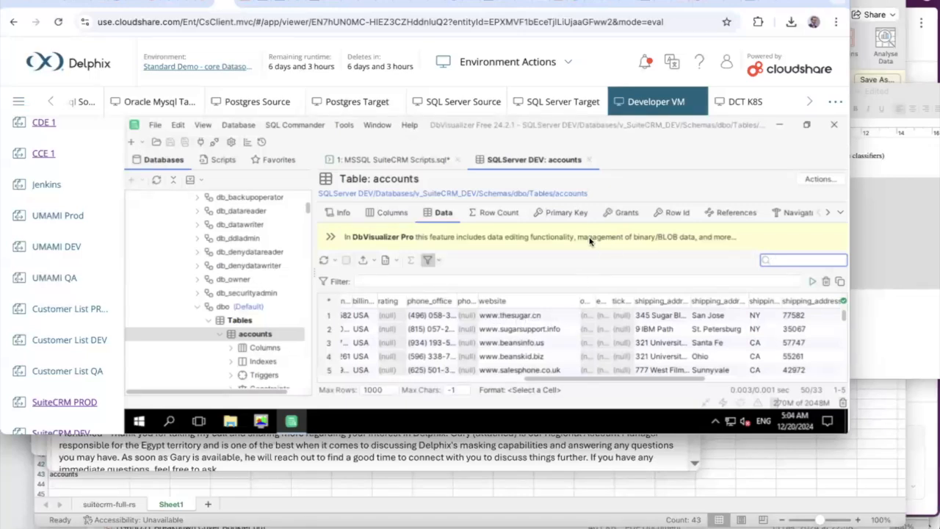
Run masking job 47 and open its running execution
left_click(257, 4)
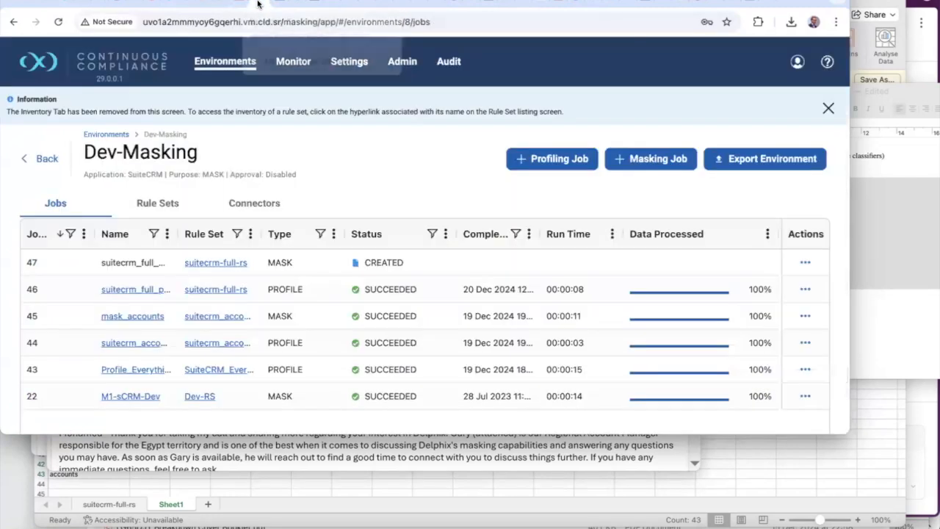
left_click(805, 262)
left_click(771, 293)
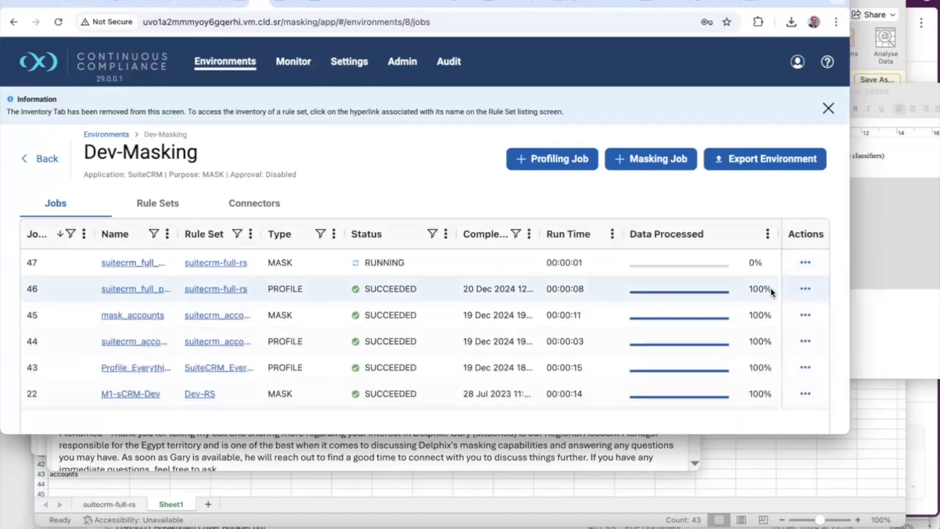
left_click(134, 265)
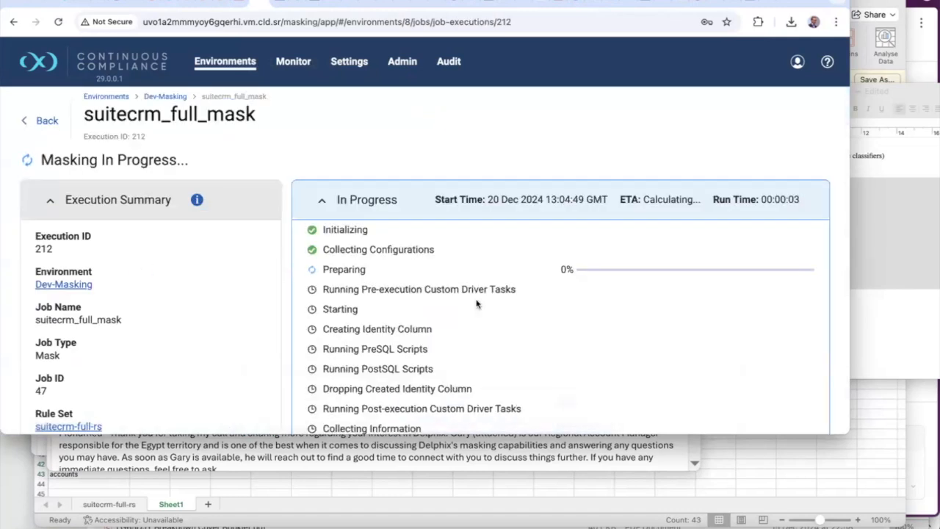
Scroll Execution Components to the FAILED fields_meta_data table and select its row
scroll(476, 303, "down", 3)
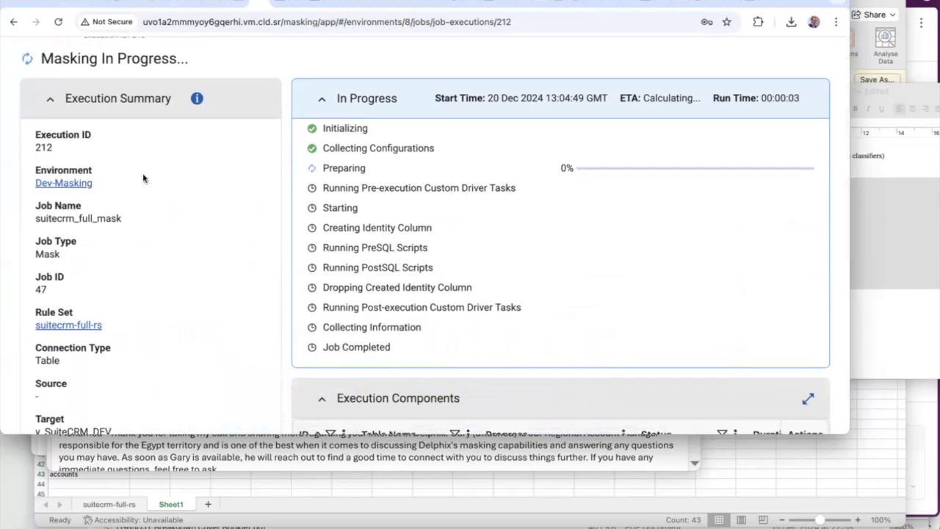
scroll(120, 288, "down", 2)
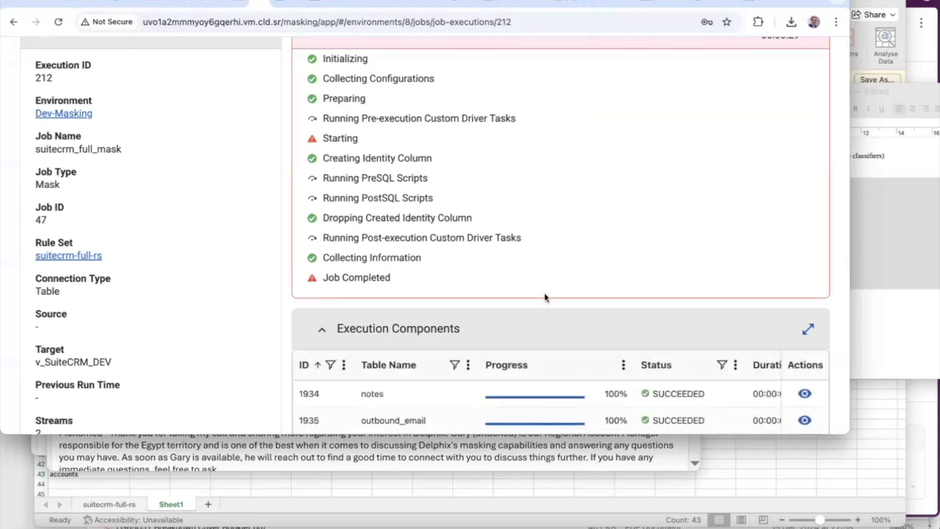
scroll(568, 360, "down", 3)
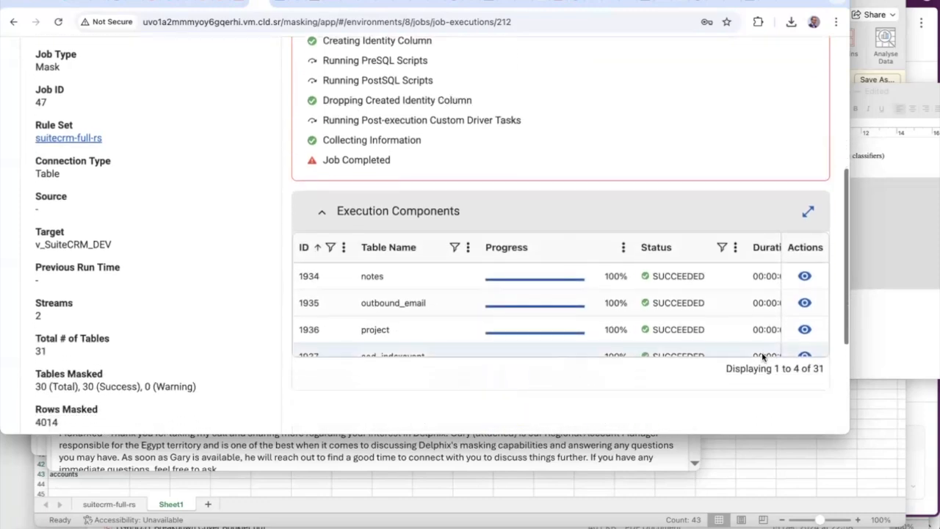
scroll(730, 326, "down", 2)
scroll(730, 326, "down", 5)
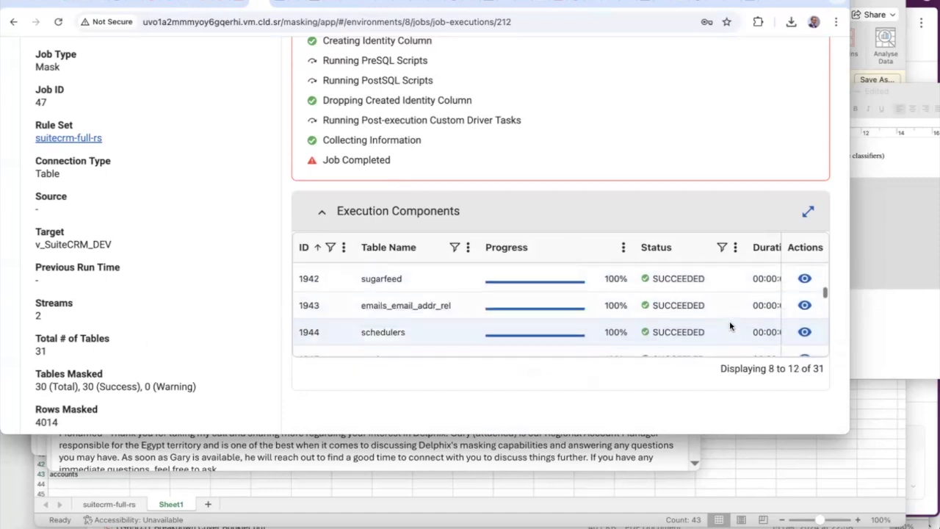
scroll(730, 326, "down", 4)
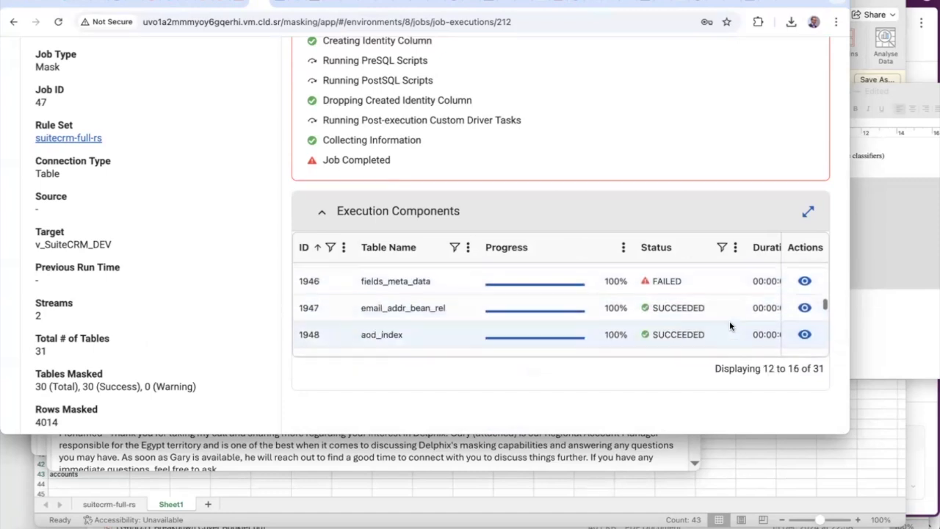
scroll(729, 326, "down", 8)
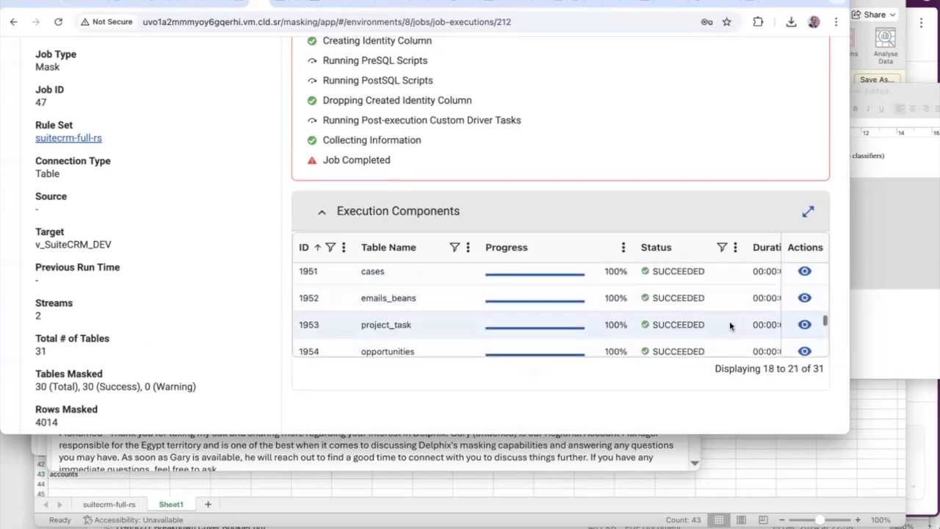
scroll(730, 326, "down", 7)
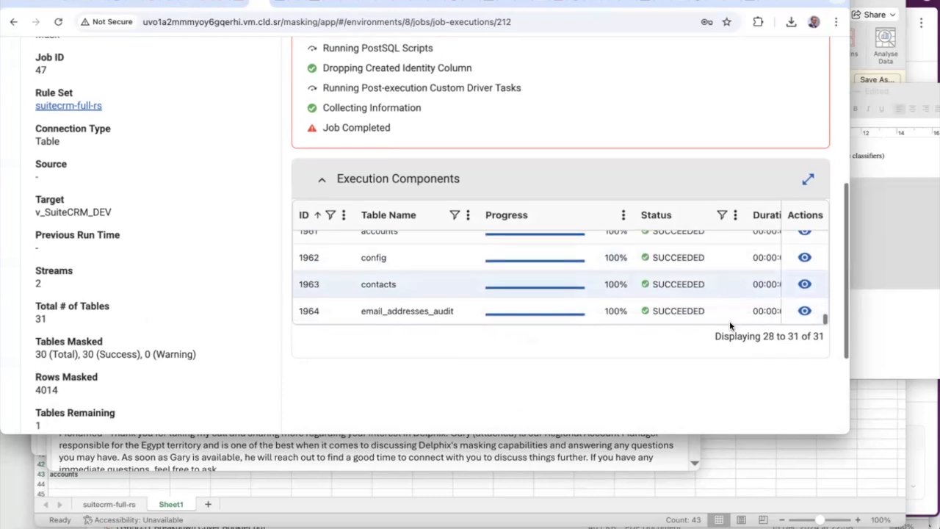
scroll(727, 185, "up", 12)
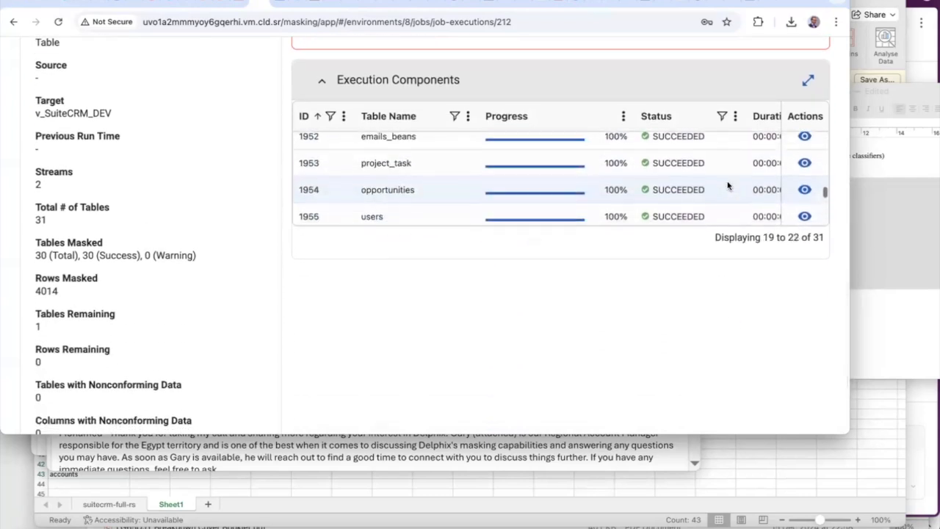
scroll(727, 185, "up", 2)
left_click(658, 184)
left_click(411, 189)
left_click(804, 186)
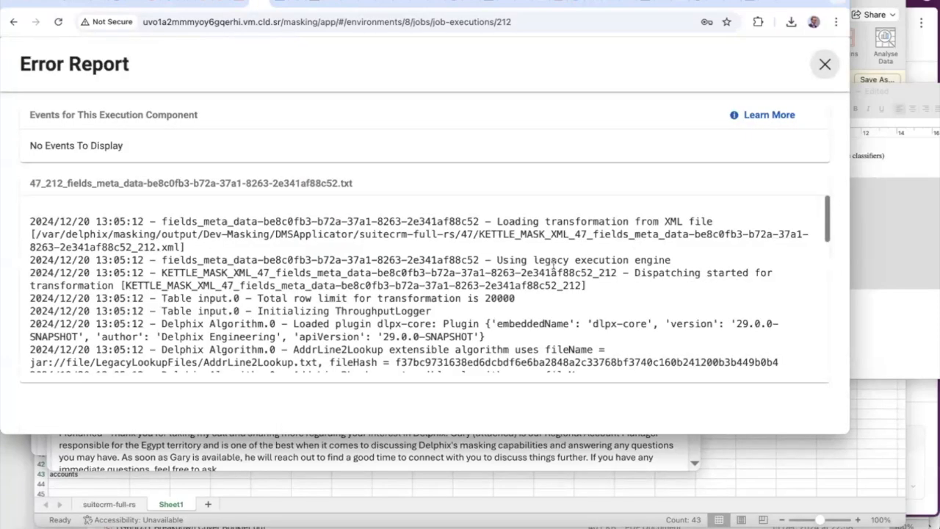
scroll(554, 268, "down", 3)
scroll(553, 268, "down", 5)
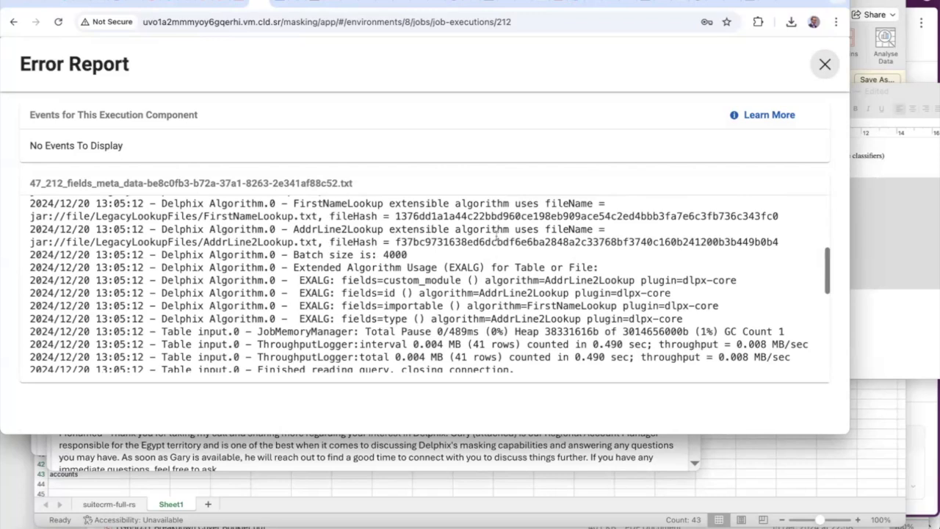
scroll(570, 239, "down", 5)
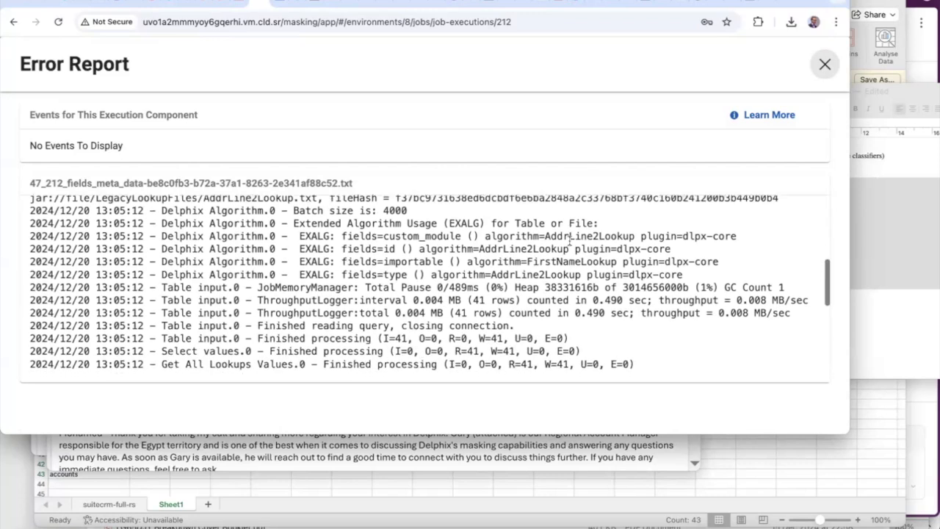
scroll(570, 240, "down", 10)
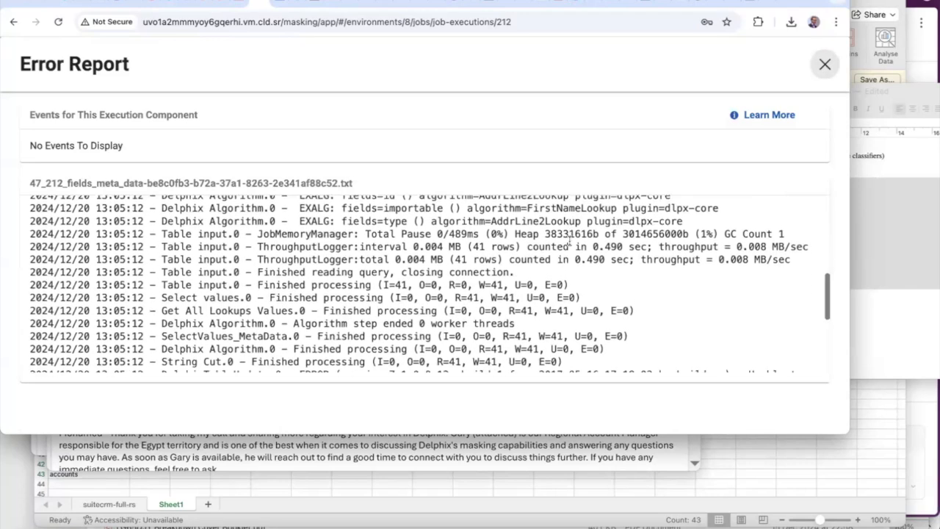
scroll(570, 239, "down", 5)
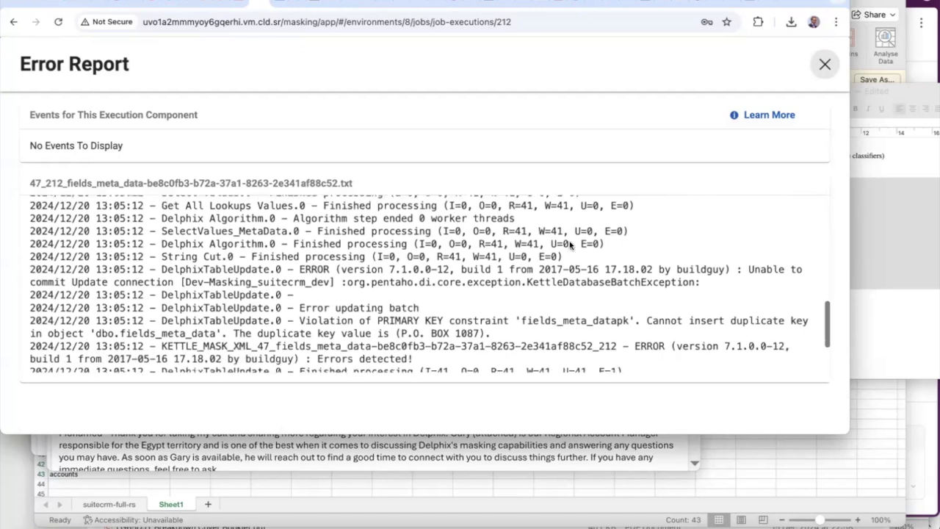
scroll(570, 245, "up", 1)
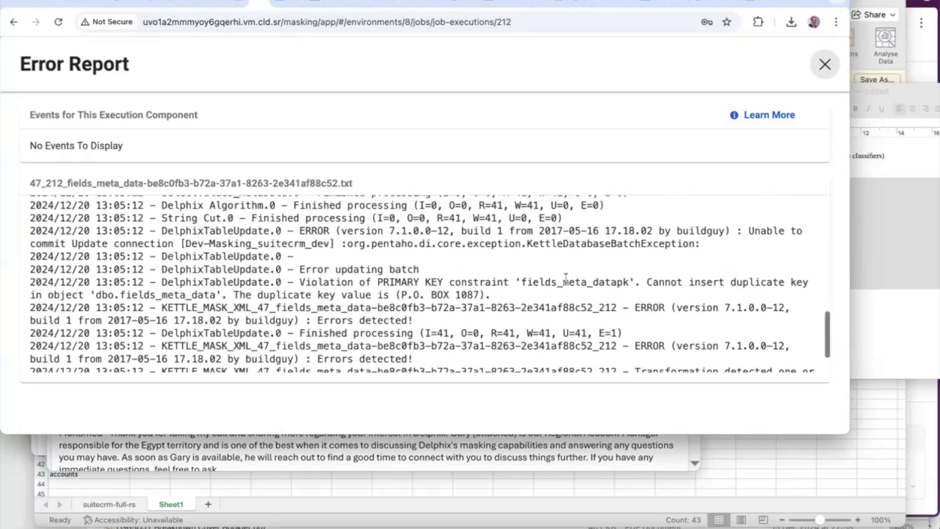
left_click_drag(299, 282, 595, 282)
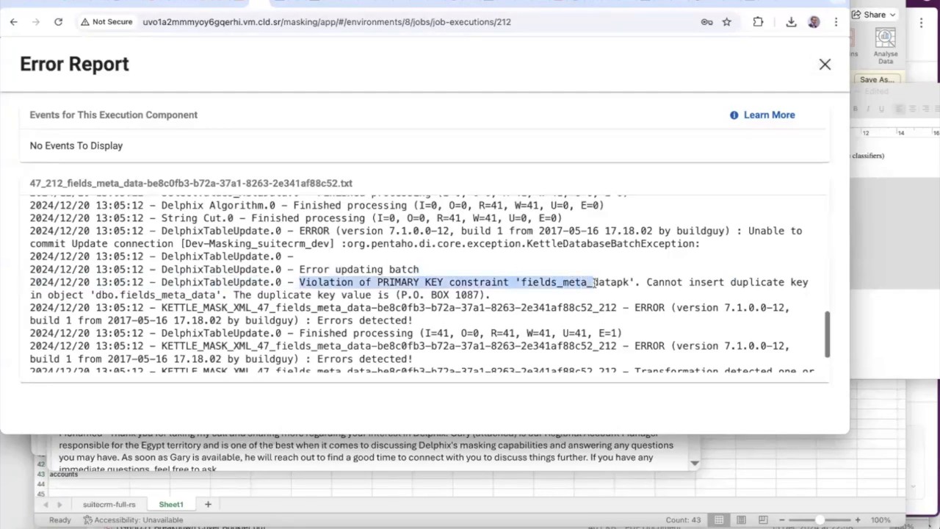
left_click(687, 281)
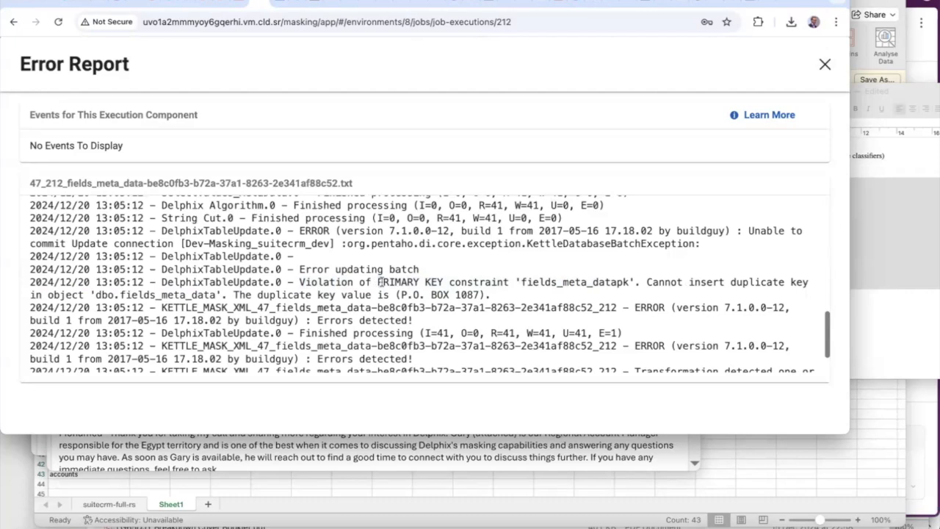
scroll(379, 276, "up", 10)
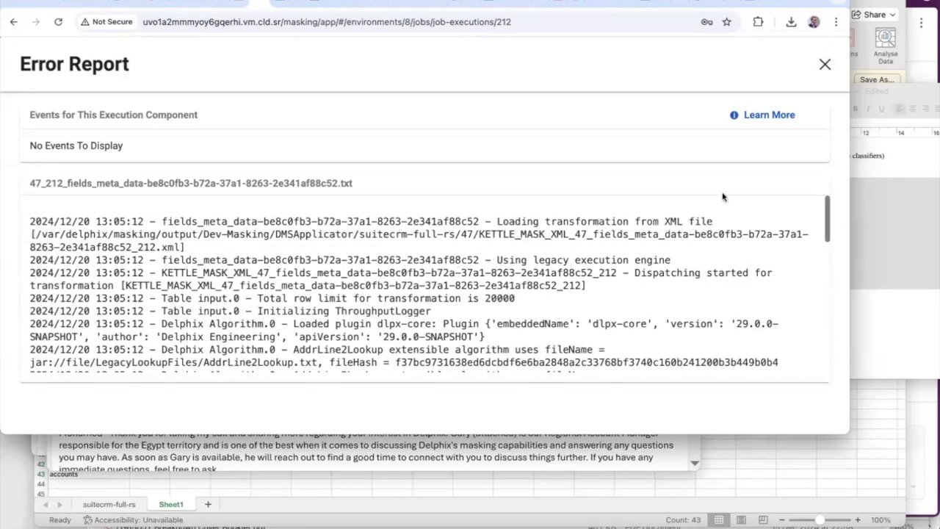
Close the error report and review execution 212's summary and 31-table component list
left_click(824, 66)
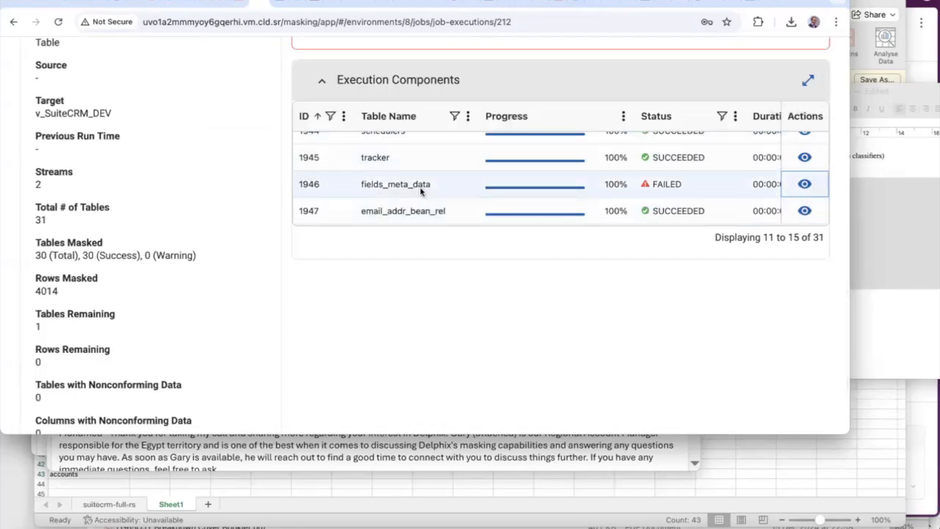
scroll(421, 190, "up", 10)
scroll(420, 190, "up", 3)
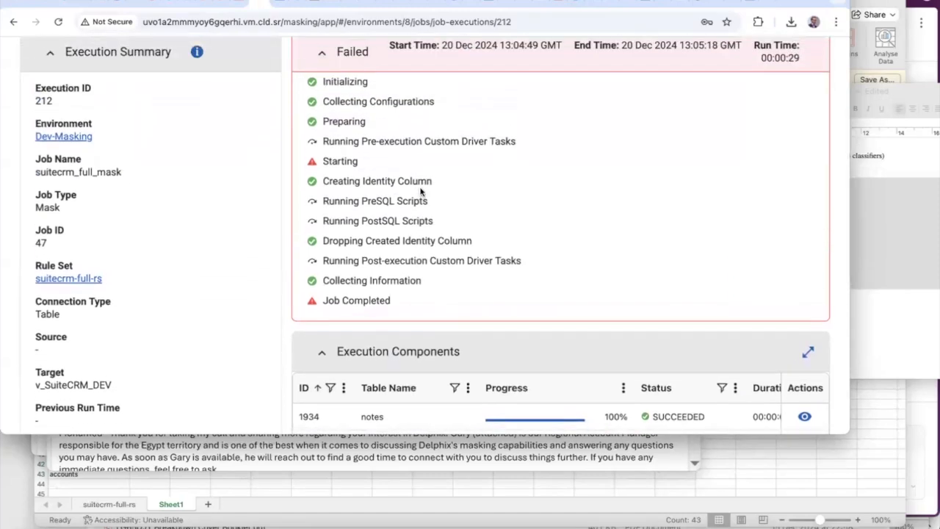
scroll(421, 190, "down", 5)
scroll(632, 203, "down", 3)
scroll(632, 203, "down", 5)
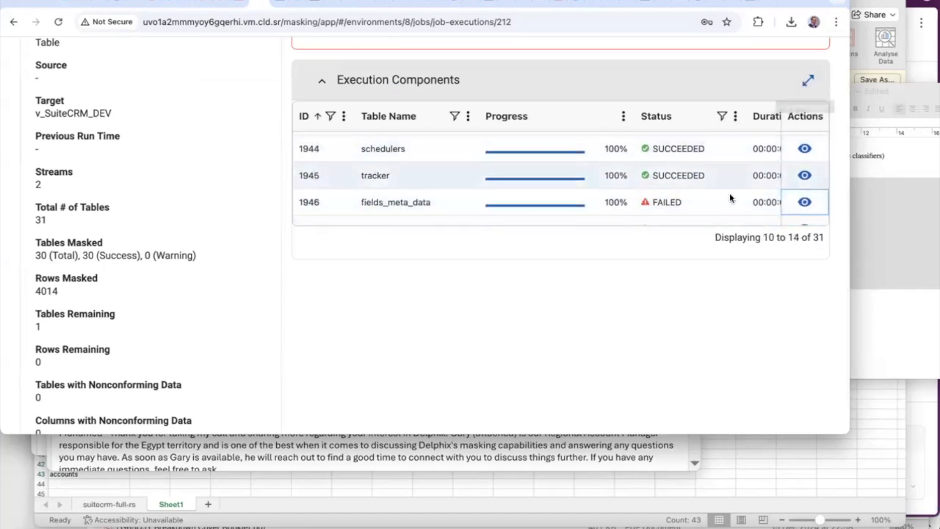
scroll(732, 127, "up", 5)
scroll(732, 127, "up", 2)
scroll(735, 126, "down", 5)
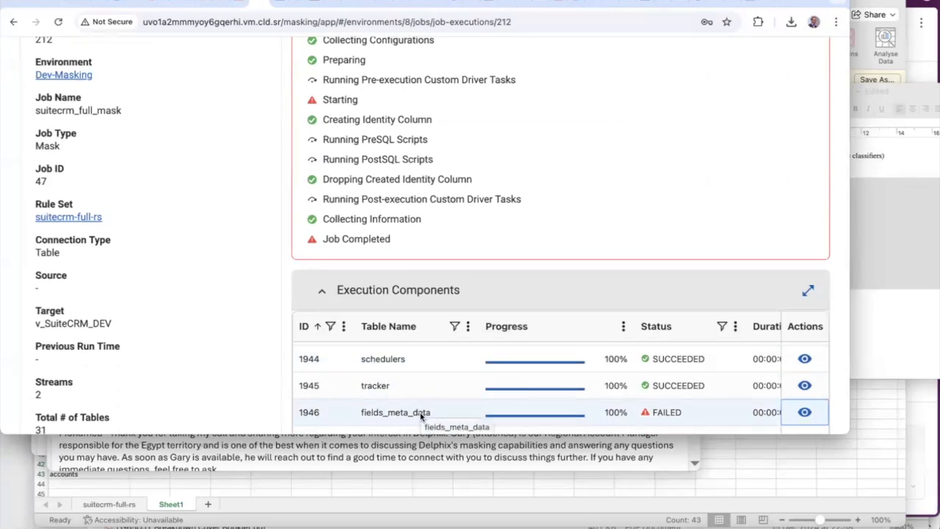
scroll(420, 416, "up", 4)
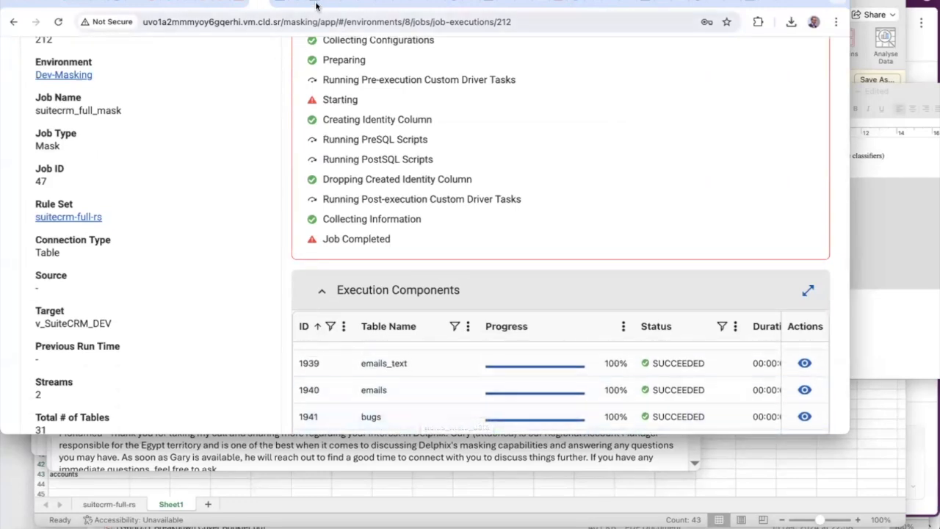
left_click(316, 6)
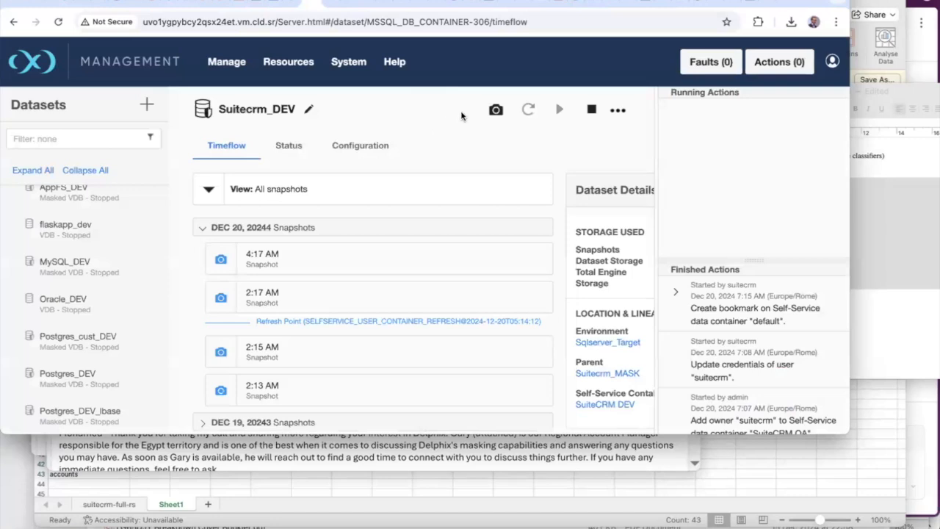
Log out of Delphix Management and focus the Username field on the sign-in page
left_click(832, 62)
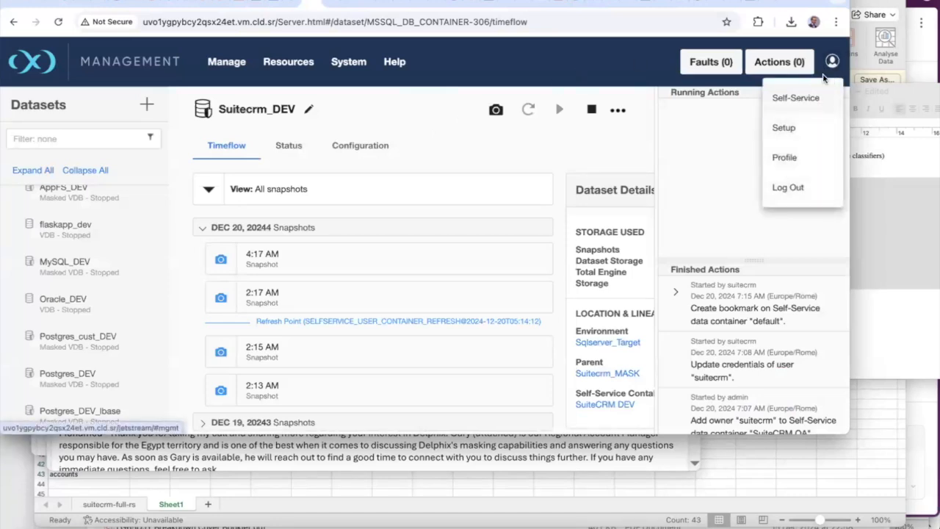
left_click(795, 186)
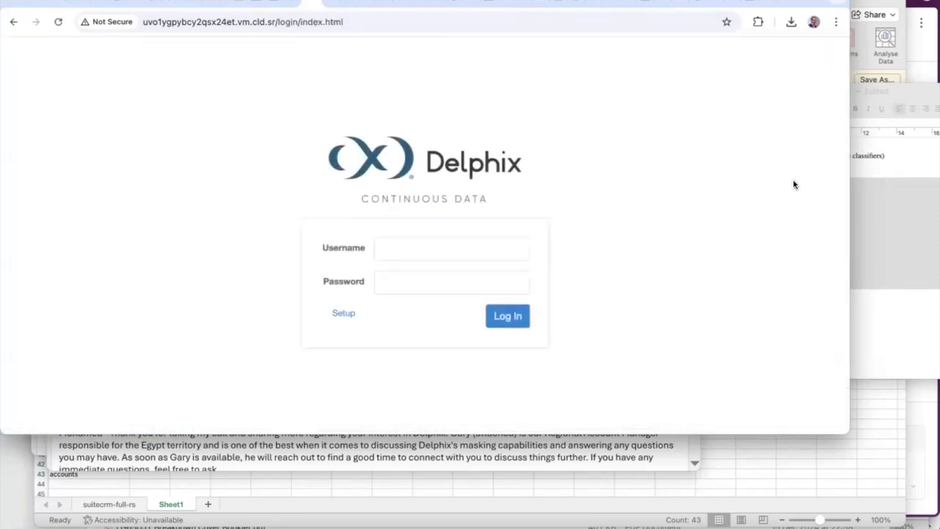
left_click(438, 252)
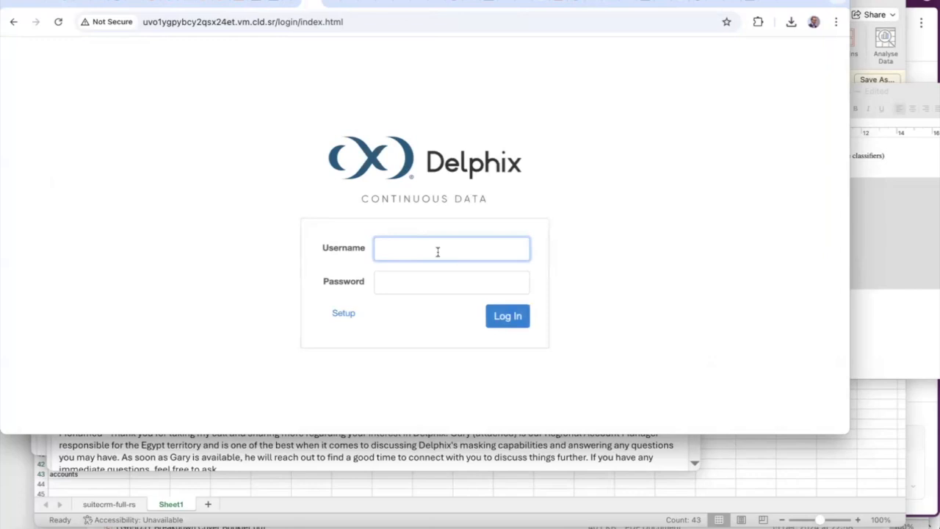
Sign in to Delphix Self-Service, dismissing the browser's password breach warning
key("Tab")
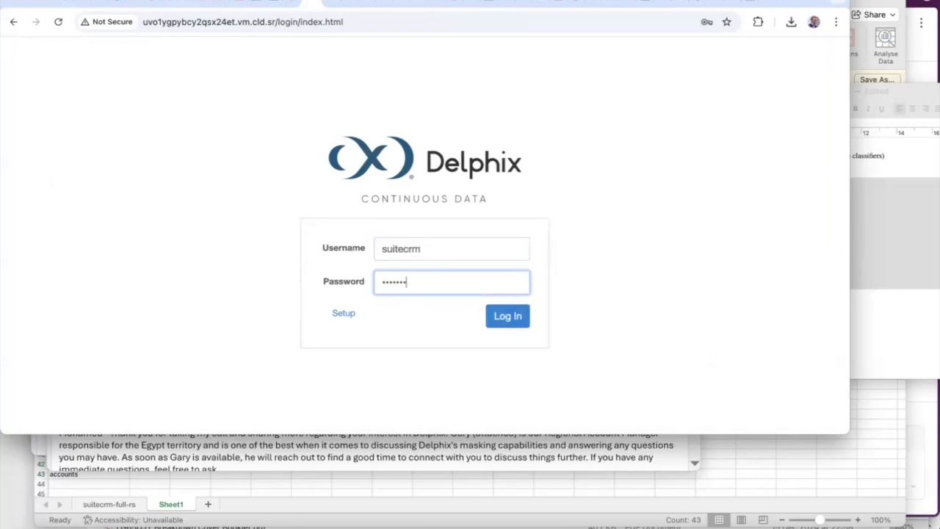
left_click(505, 318)
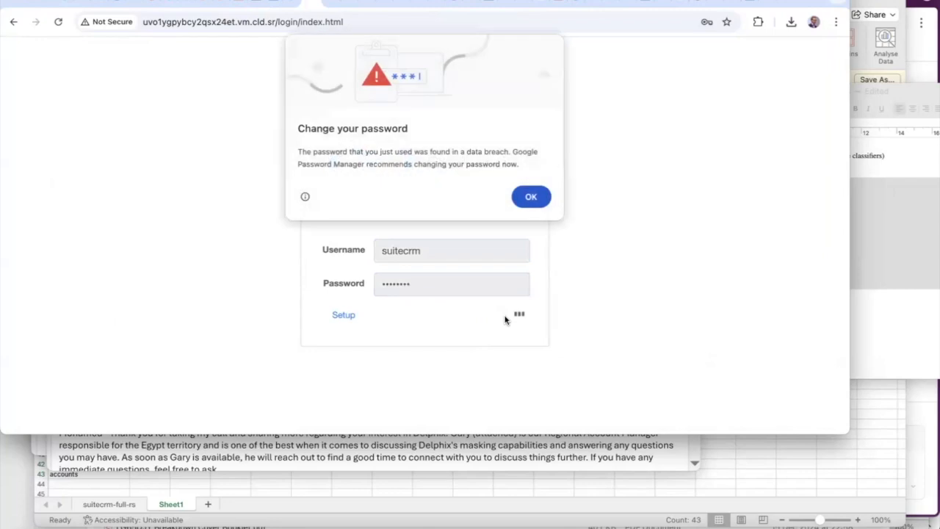
left_click(533, 202)
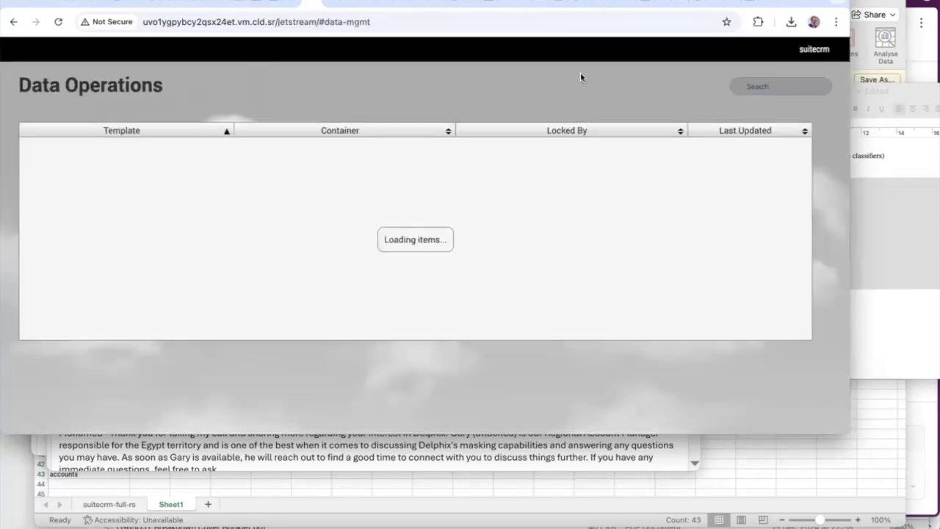
Check the SuiteCRM accounts list, then return to the Self-Service Data Operations page
left_click(245, 6)
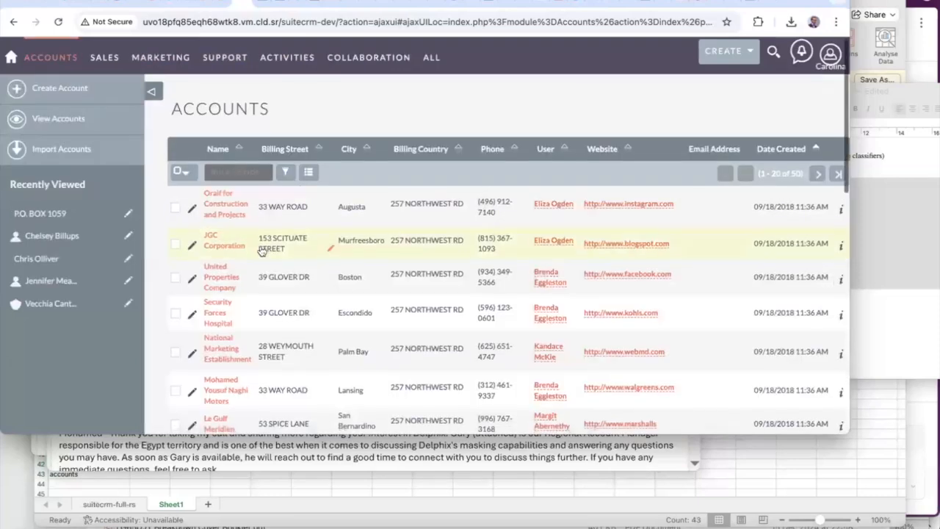
scroll(260, 241, "down", 1)
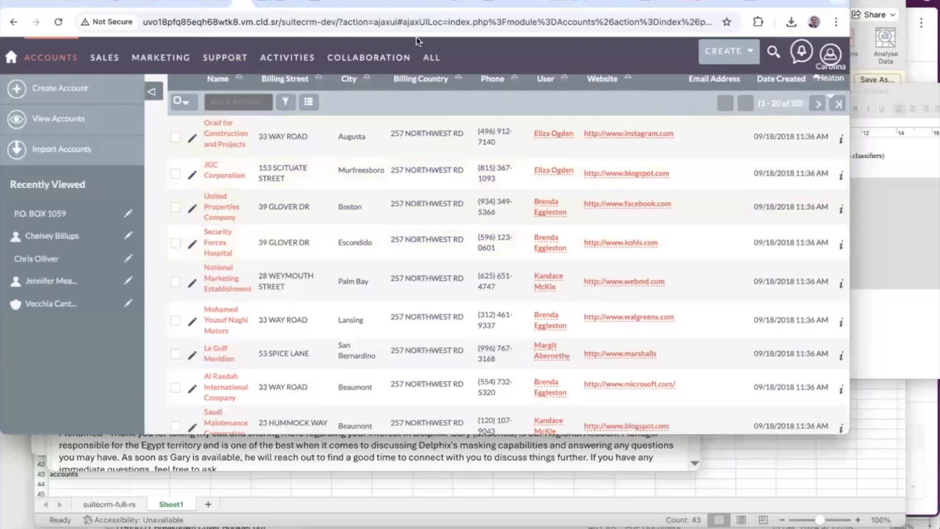
left_click(318, 4)
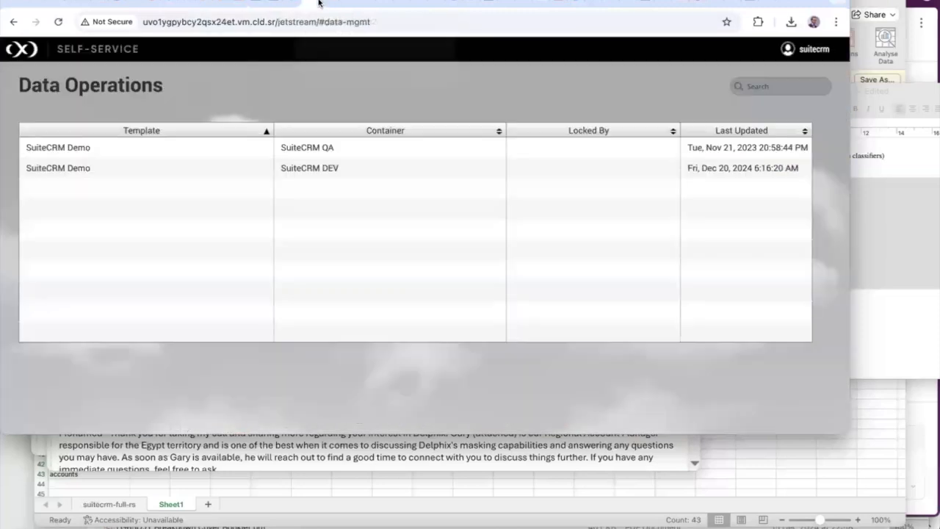
Restore the SuiteCRM DEV container from its pre-mask_DEV Suitecrm timeline bookmark
left_click(308, 170)
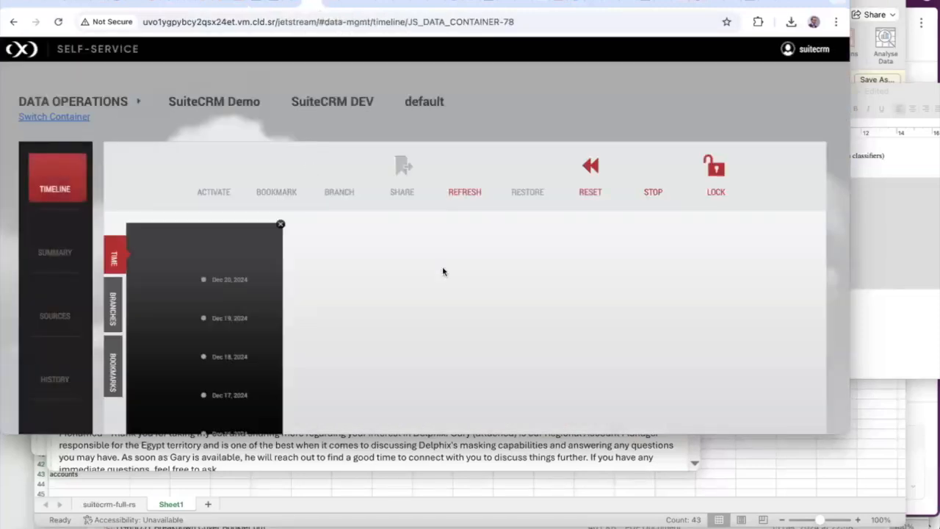
scroll(442, 270, "down", 1)
scroll(442, 266, "down", 3)
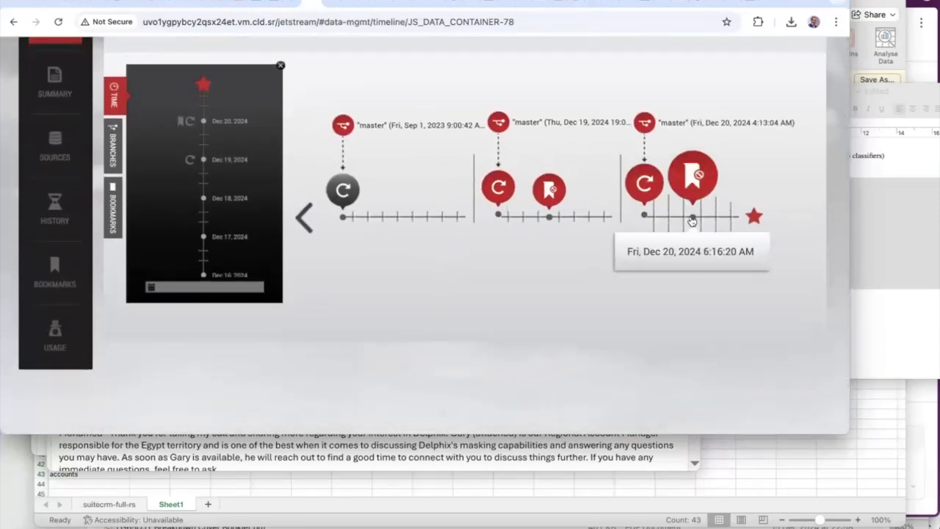
left_click(693, 217)
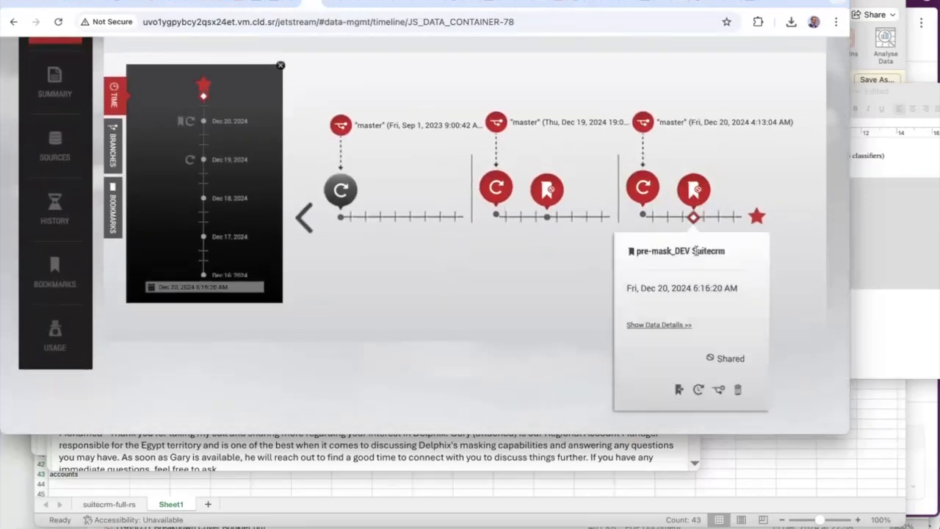
left_click(697, 389)
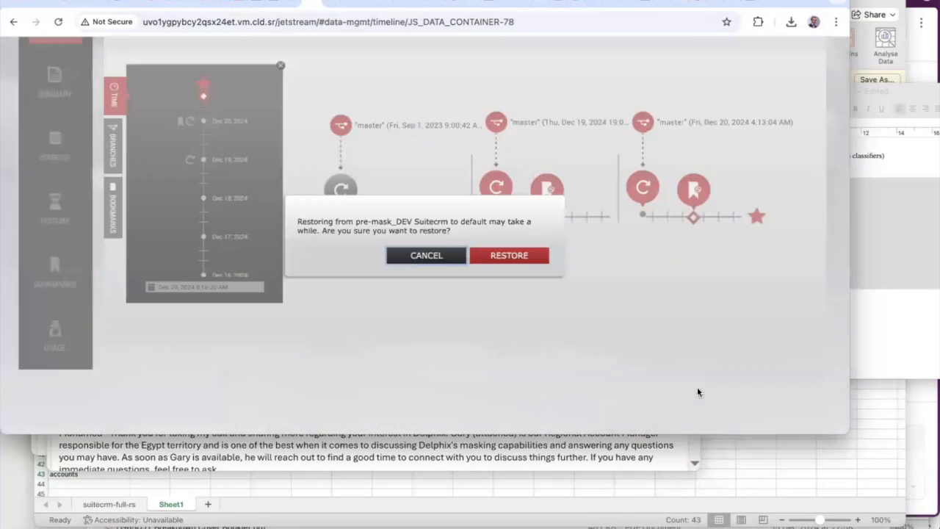
left_click(521, 257)
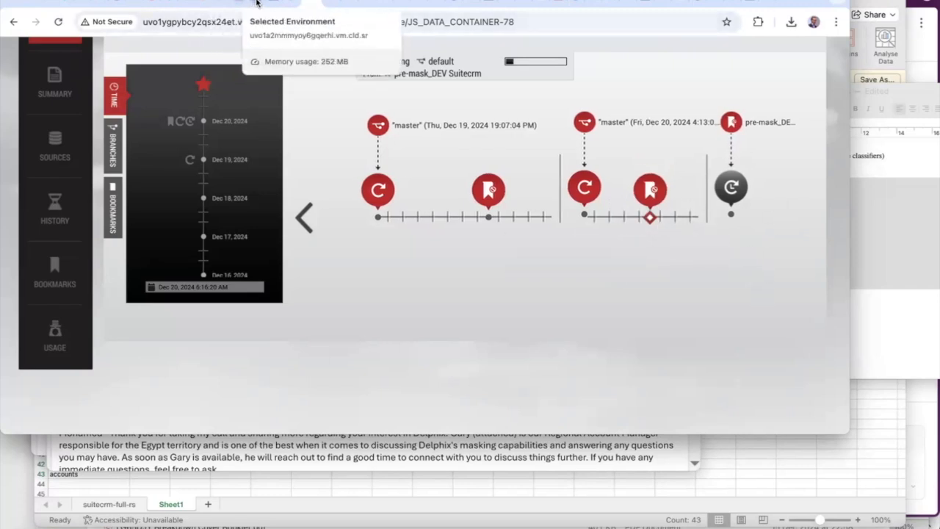
left_click(258, 6)
scroll(102, 160, "up", 3)
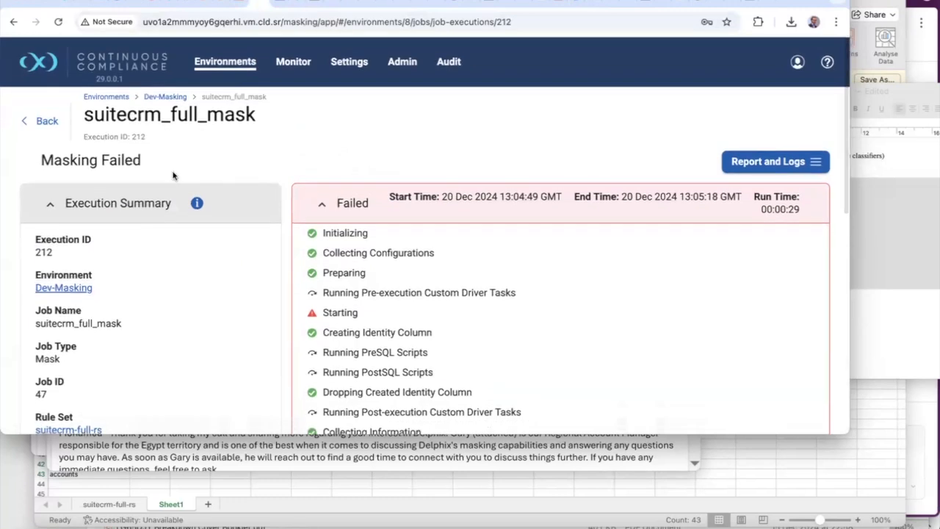
Open masking job 47 (suitecrm_full_mask) for editing from the Dev-Masking jobs list
left_click(169, 96)
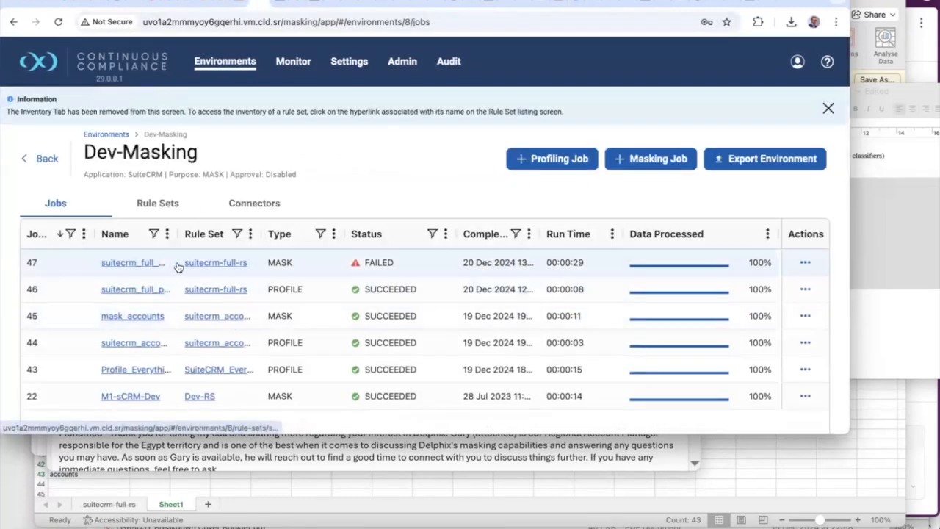
scroll(635, 260, "down", 1)
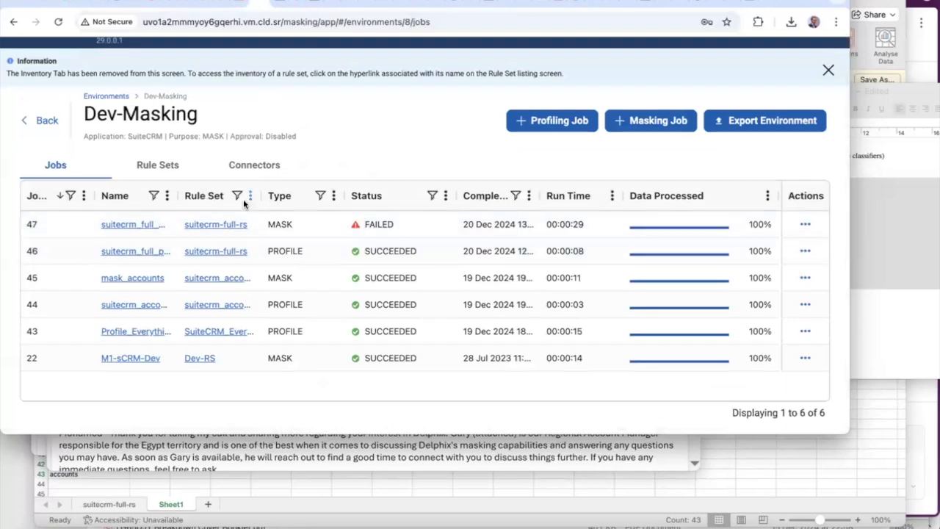
left_click(805, 225)
left_click(773, 316)
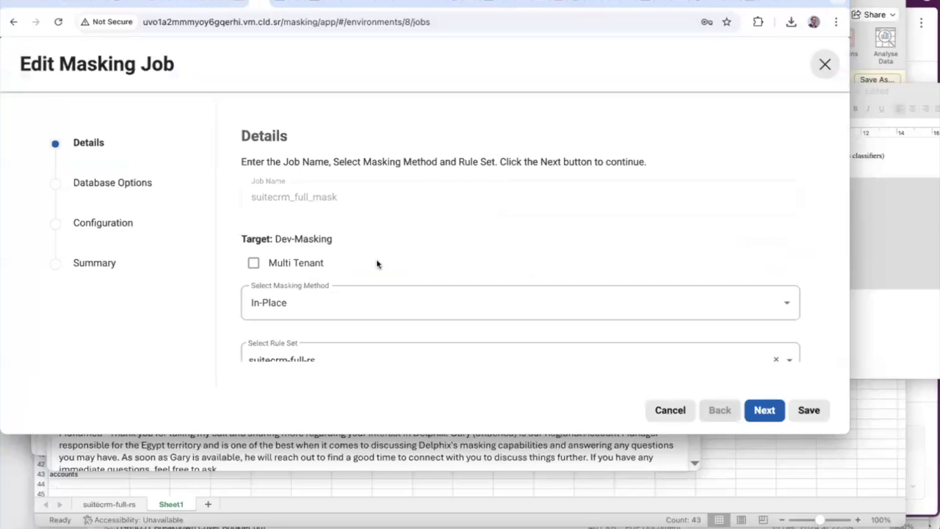
Enable Disable Constraints and Drop Indexes in the job's database options, then save the job
left_click(766, 411)
left_click(763, 411)
scroll(696, 301, "down", 5)
scroll(697, 297, "up", 5)
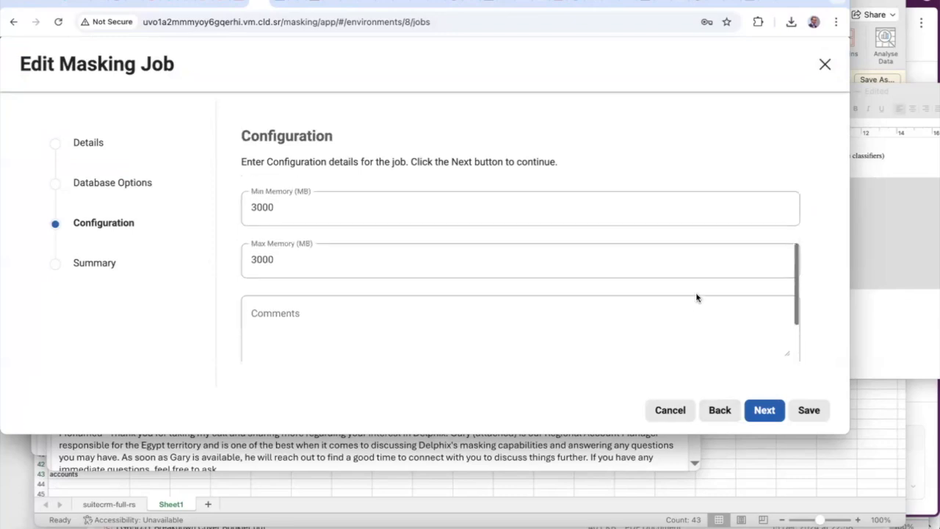
left_click(718, 411)
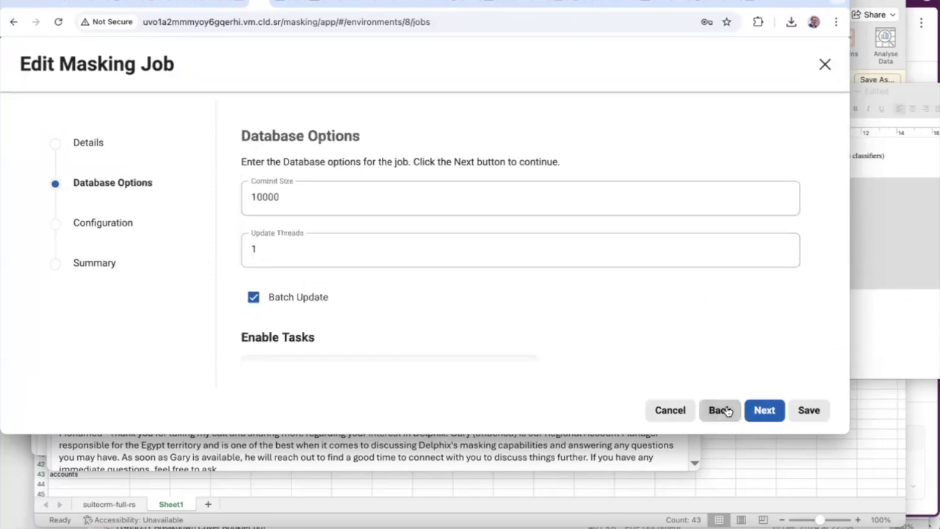
scroll(677, 287, "down", 5)
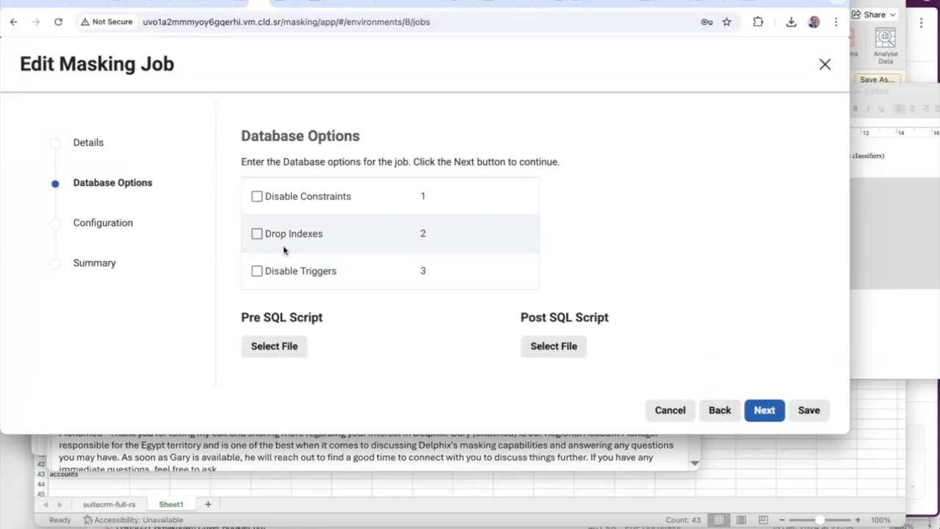
left_click(257, 197)
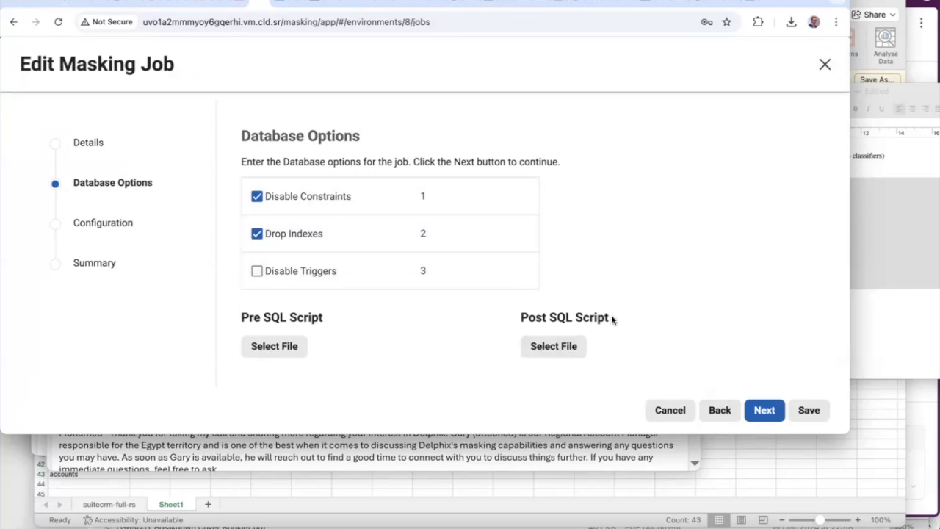
left_click(770, 411)
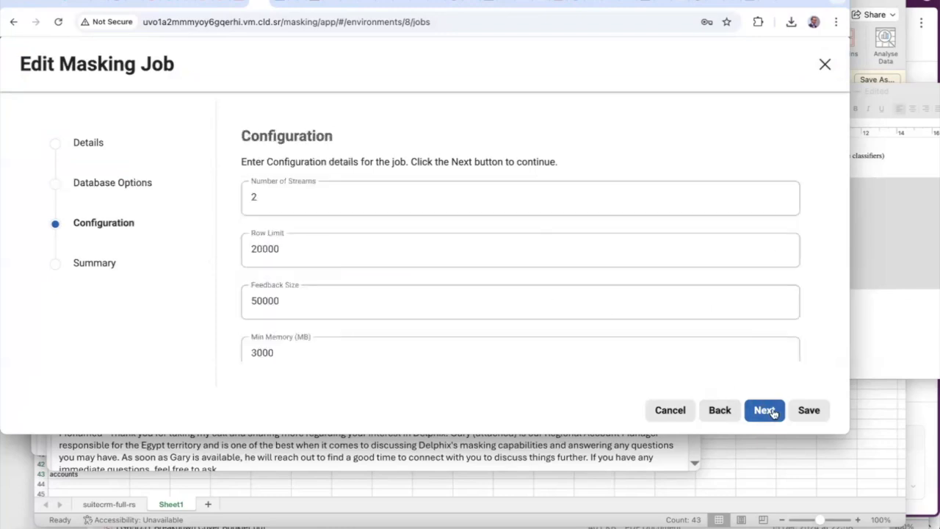
left_click(772, 411)
left_click(814, 409)
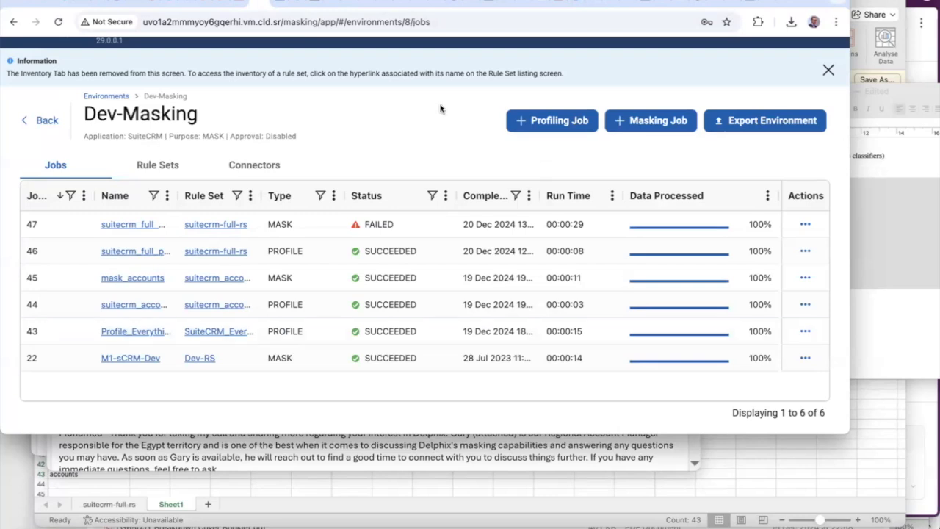
Log out of the Self-Service session
left_click(312, 5)
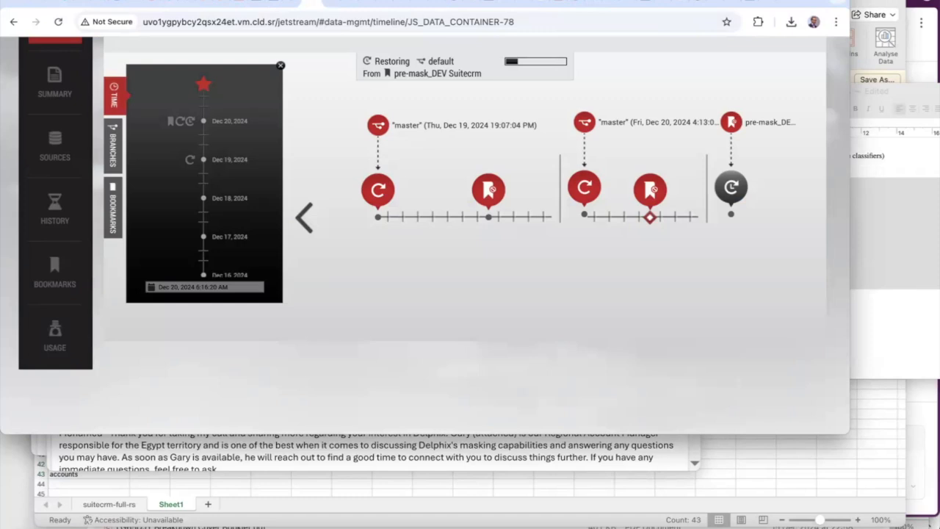
scroll(596, 262, "up", 3)
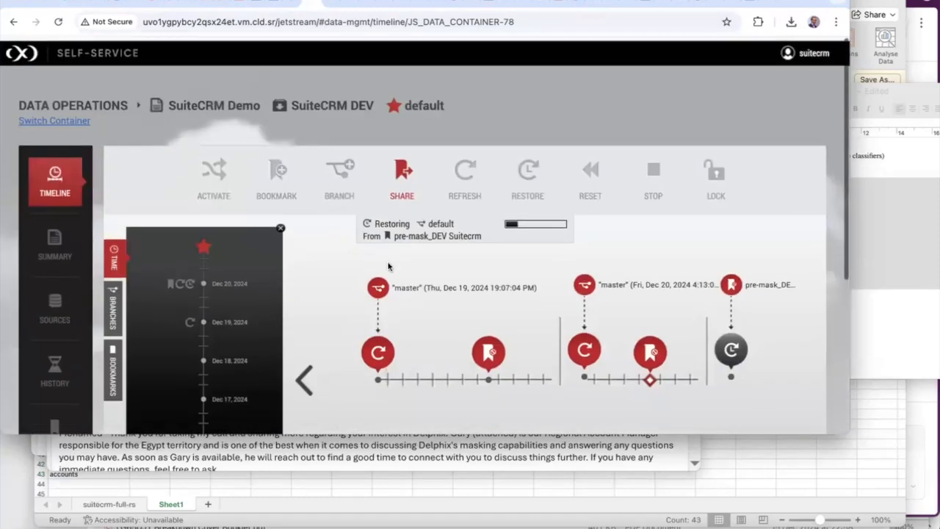
left_click(817, 50)
left_click(801, 100)
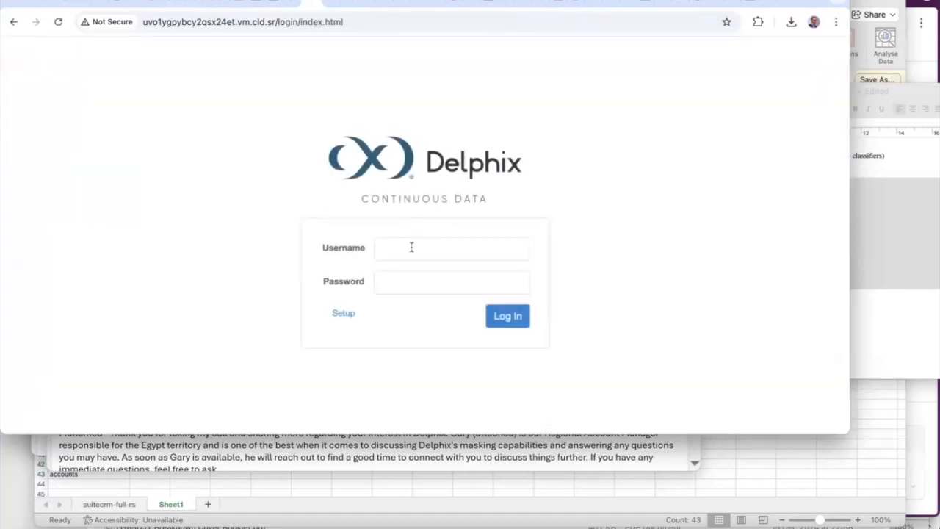
Log in to Delphix Management as admin
left_click(411, 247)
type("admin")
key("Tab")
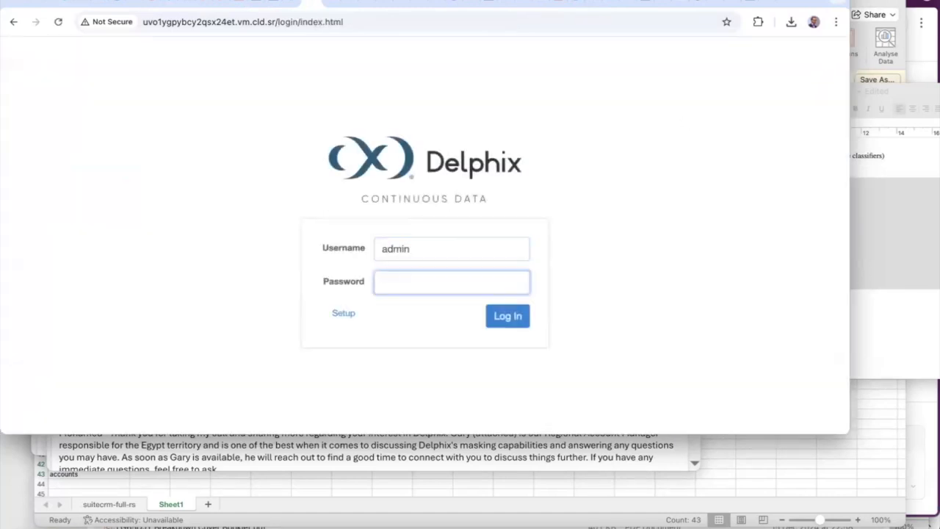
key("Return")
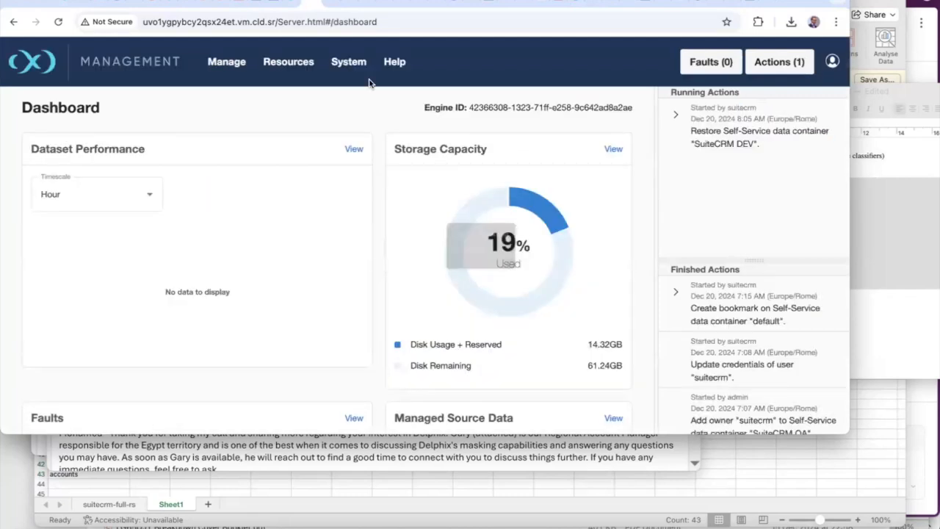
Expand the running SuiteCRM DEV restore to confirm it finished, then go to DbVisualizer
left_click(675, 115)
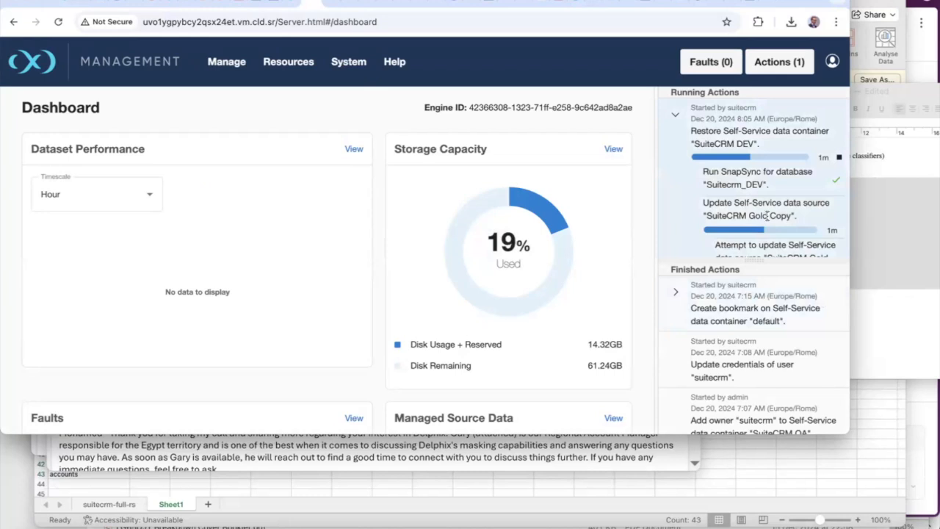
scroll(765, 215, "down", 5)
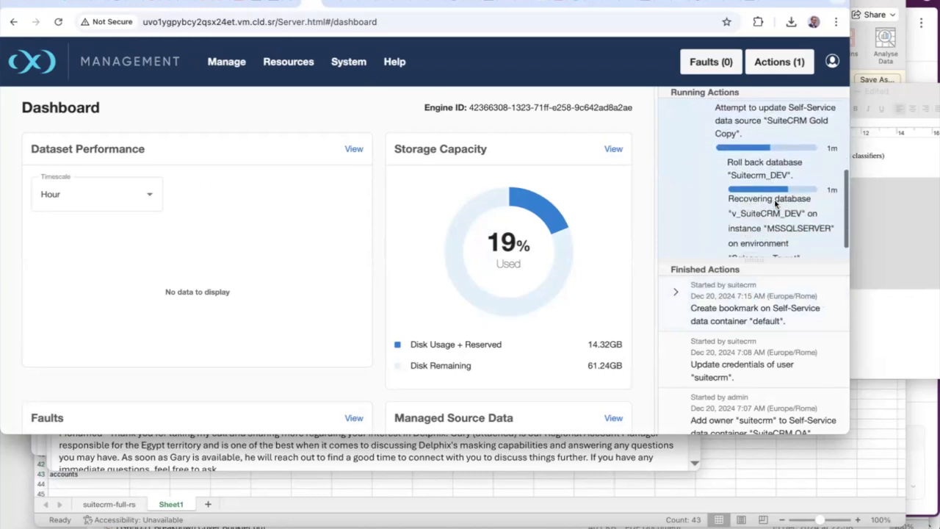
scroll(776, 204, "down", 1)
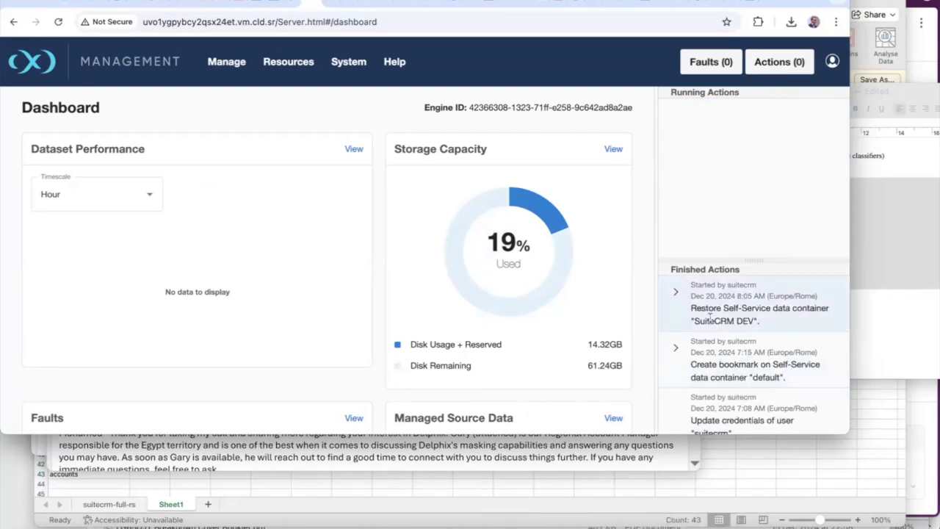
left_click(223, 3)
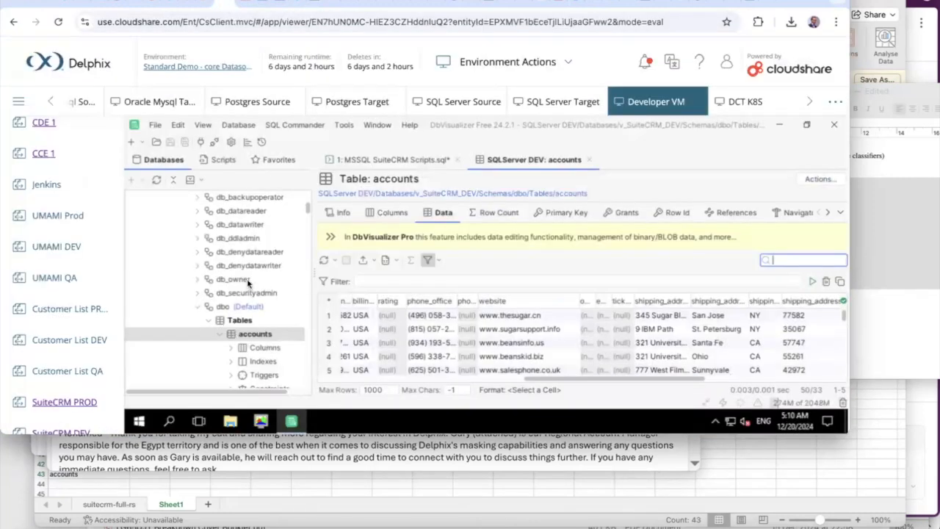
Reload the SuiteCRM DEV accounts page
left_click(243, 3)
mouse_move(400, 72)
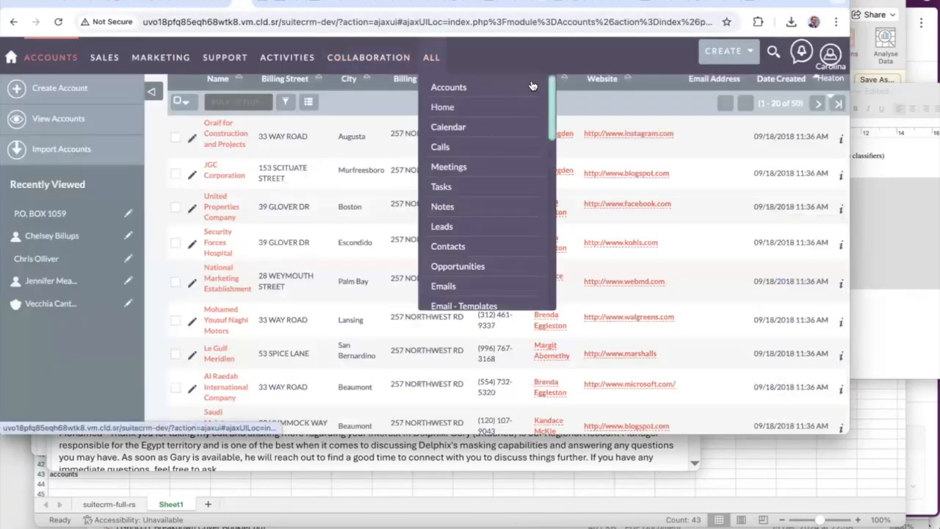
left_click(485, 21)
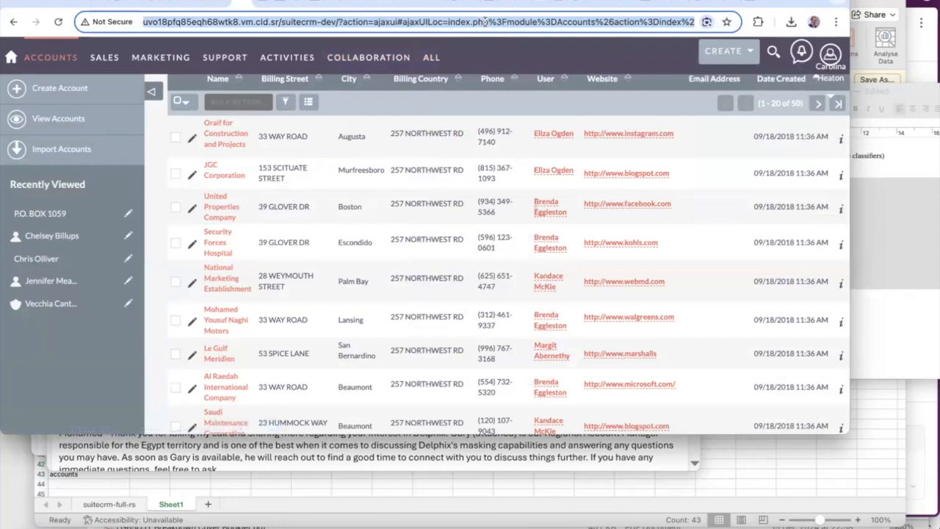
key("Return")
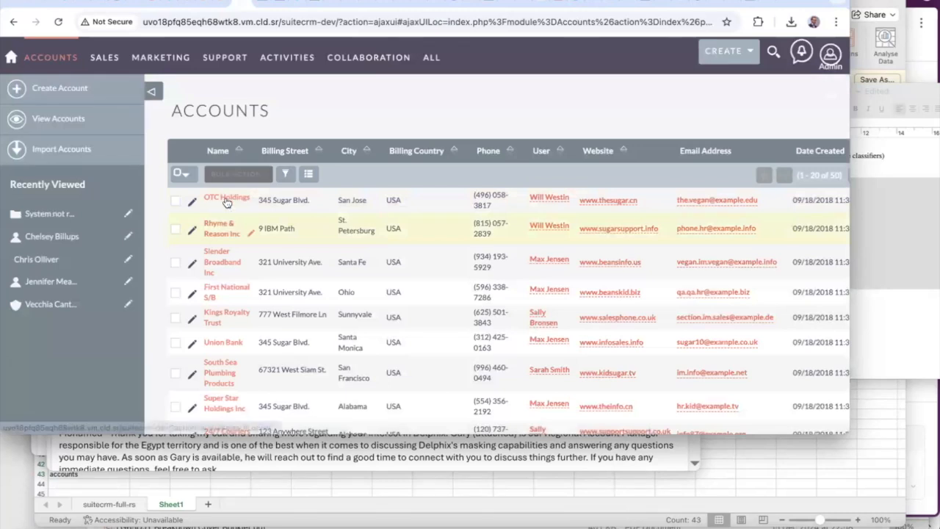
Reconnect DbVisualizer to the dev database and view the accounts table's restored rows
left_click(224, 2)
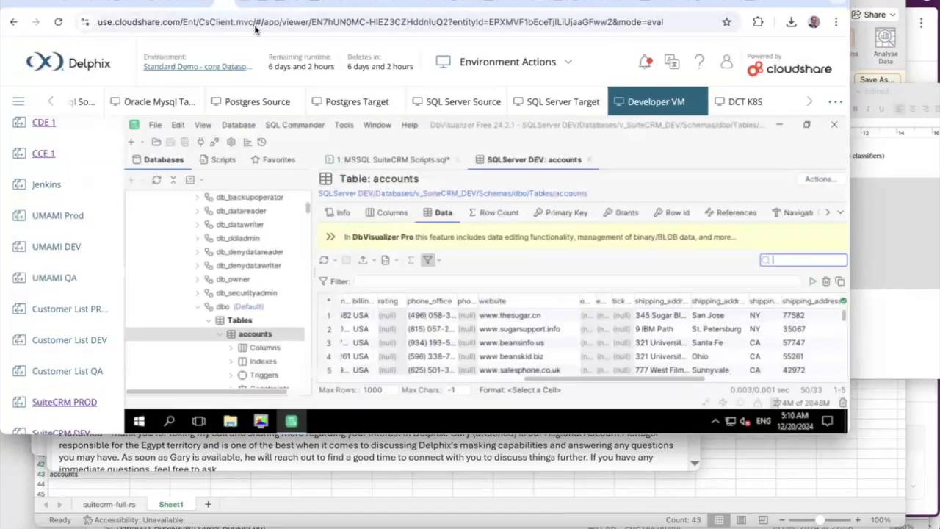
left_click(234, 320)
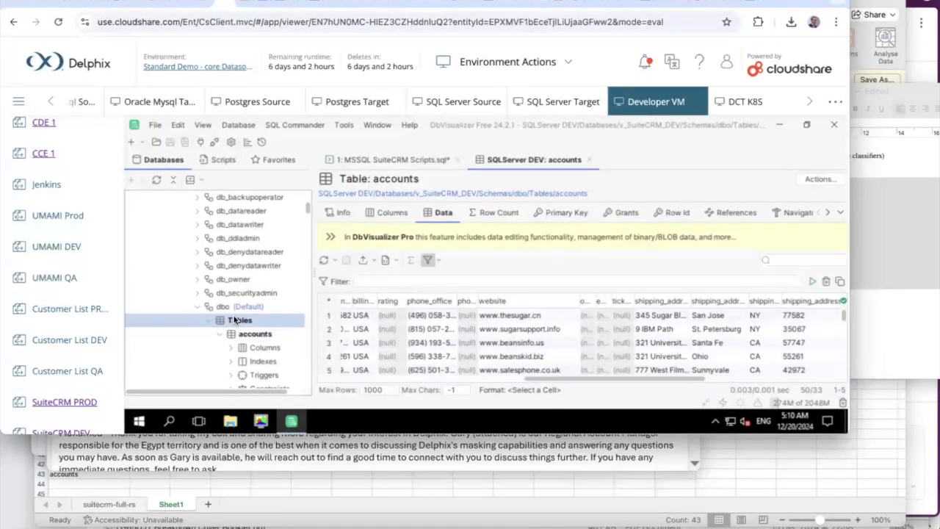
right_click(233, 321)
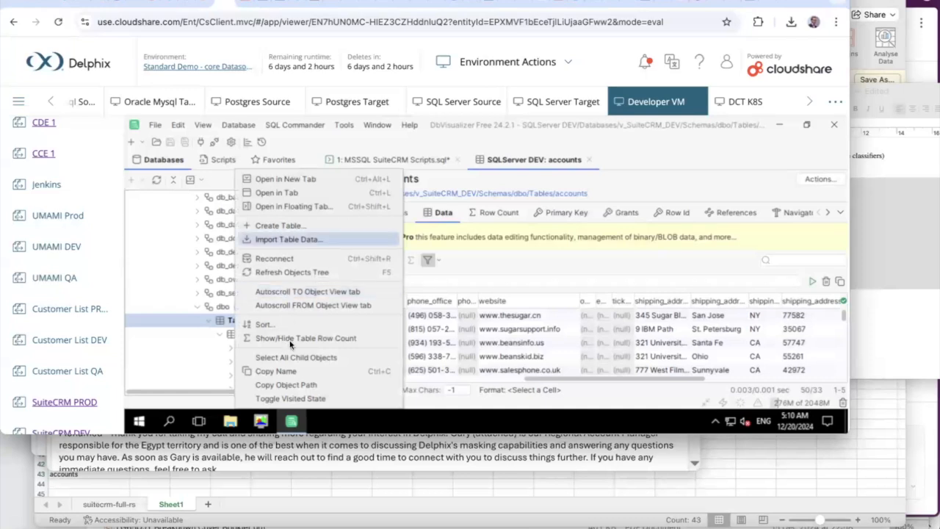
left_click(280, 257)
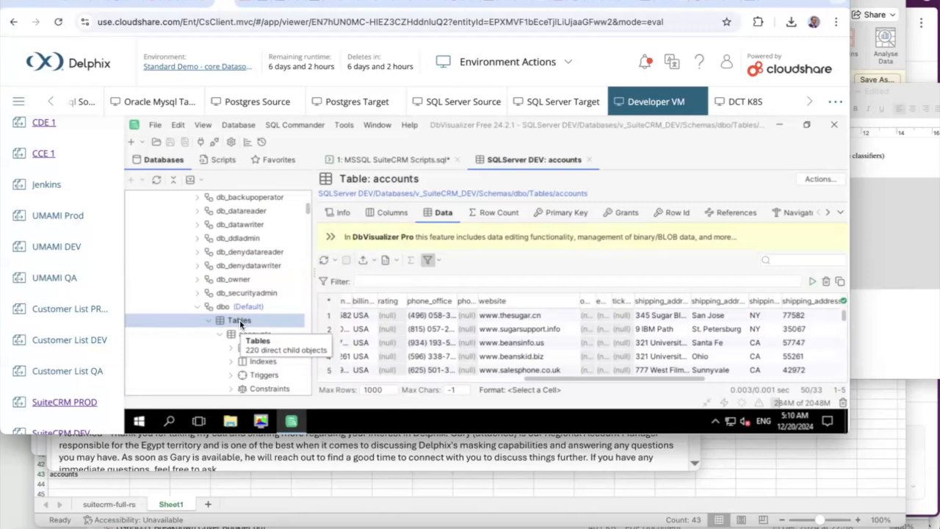
left_click(239, 321)
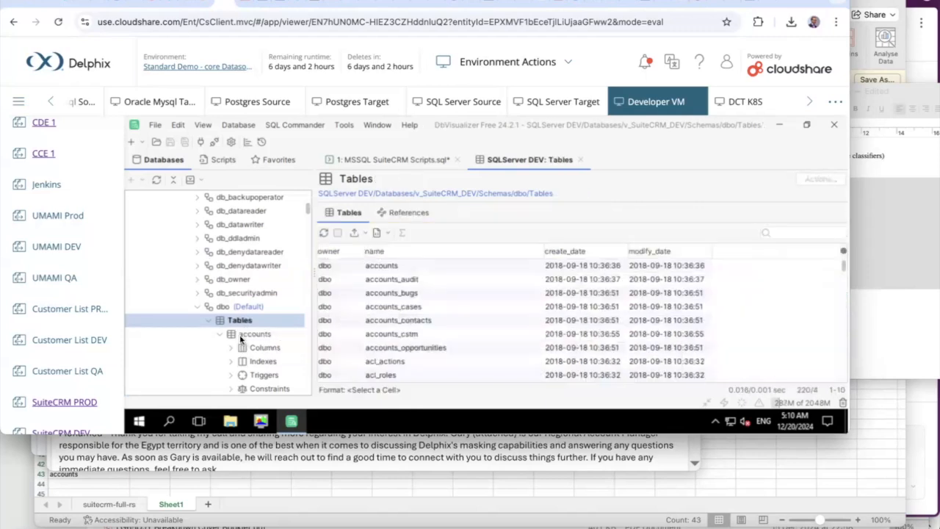
left_click(240, 335)
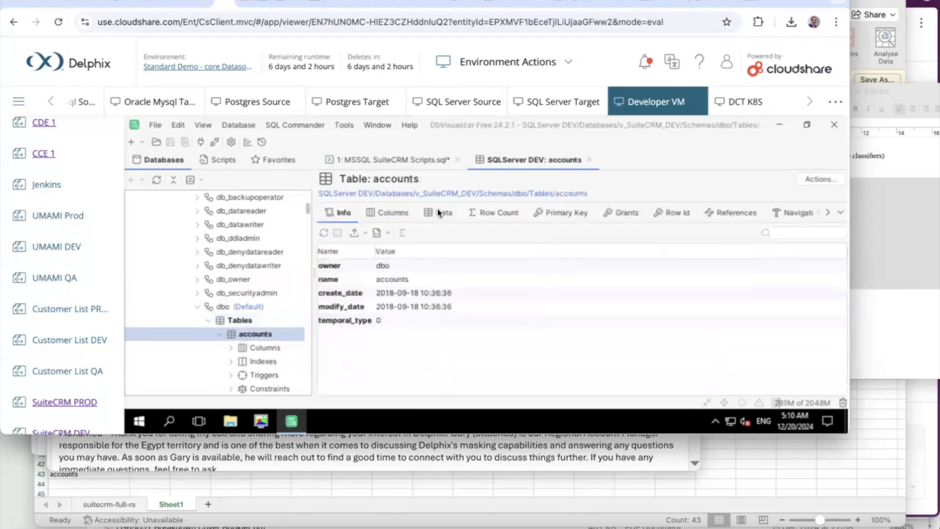
left_click(441, 212)
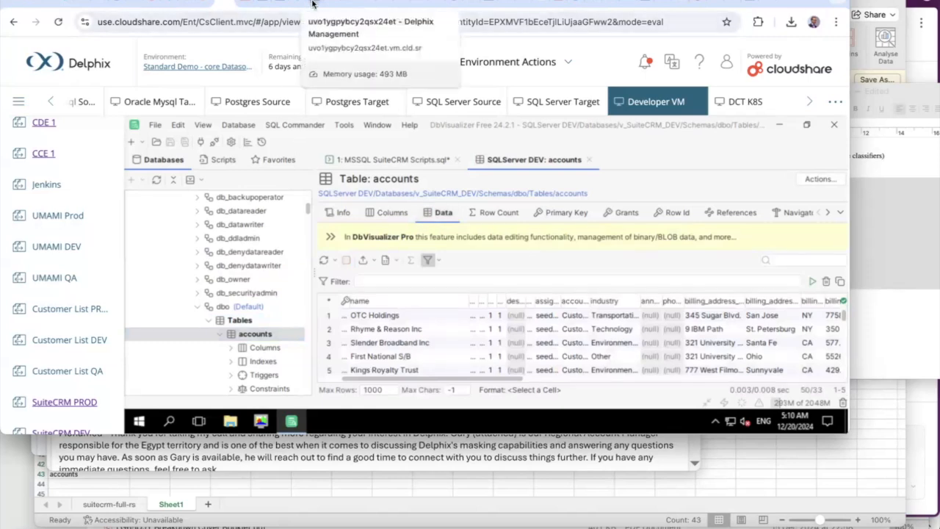
left_click(266, 5)
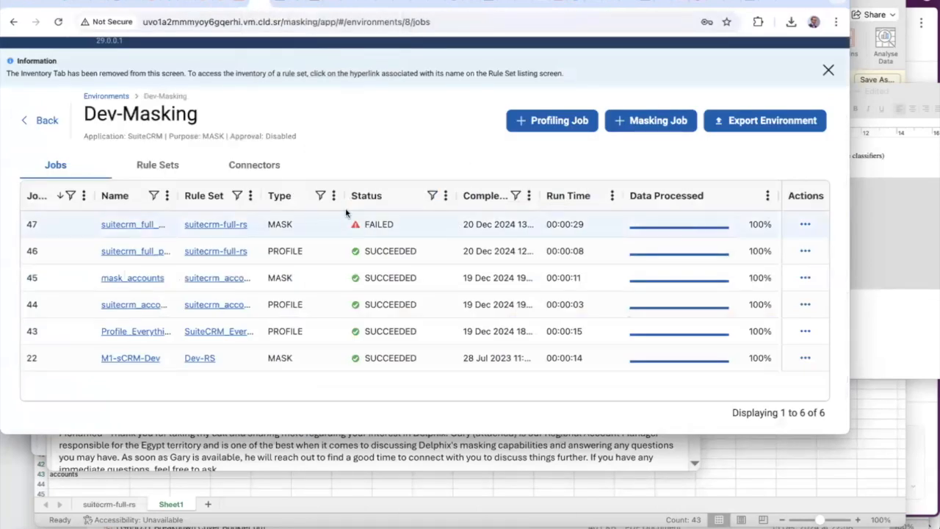
Review job 47's failed execution, then rerun suitecrm_full_mask from its actions menu
left_click(130, 226)
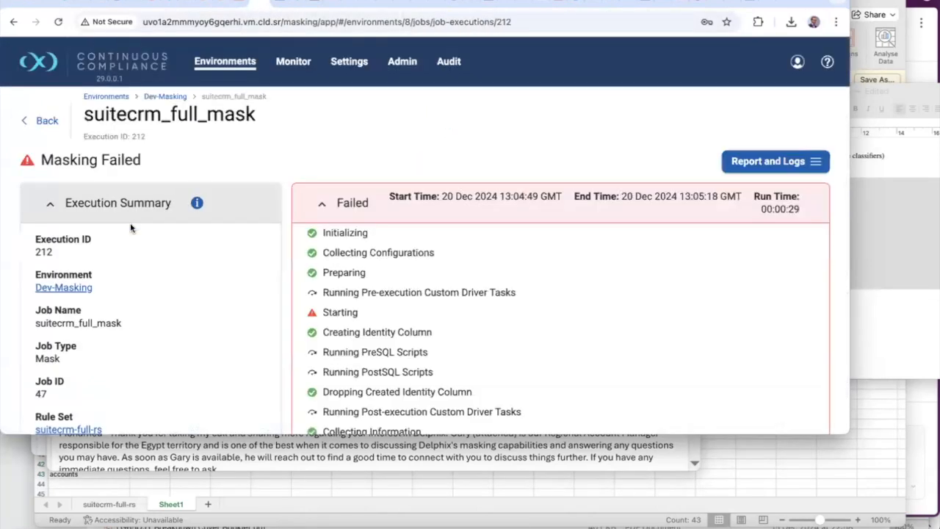
left_click(44, 121)
left_click(801, 264)
left_click(774, 295)
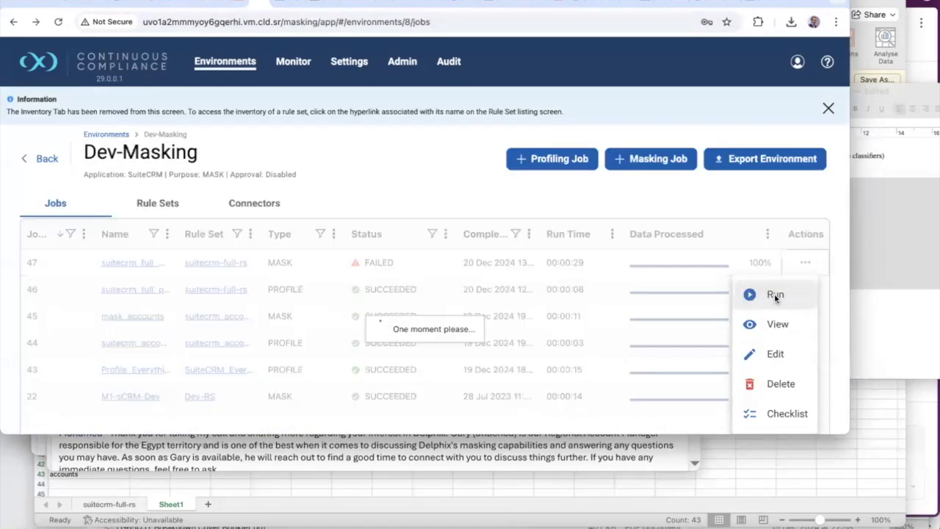